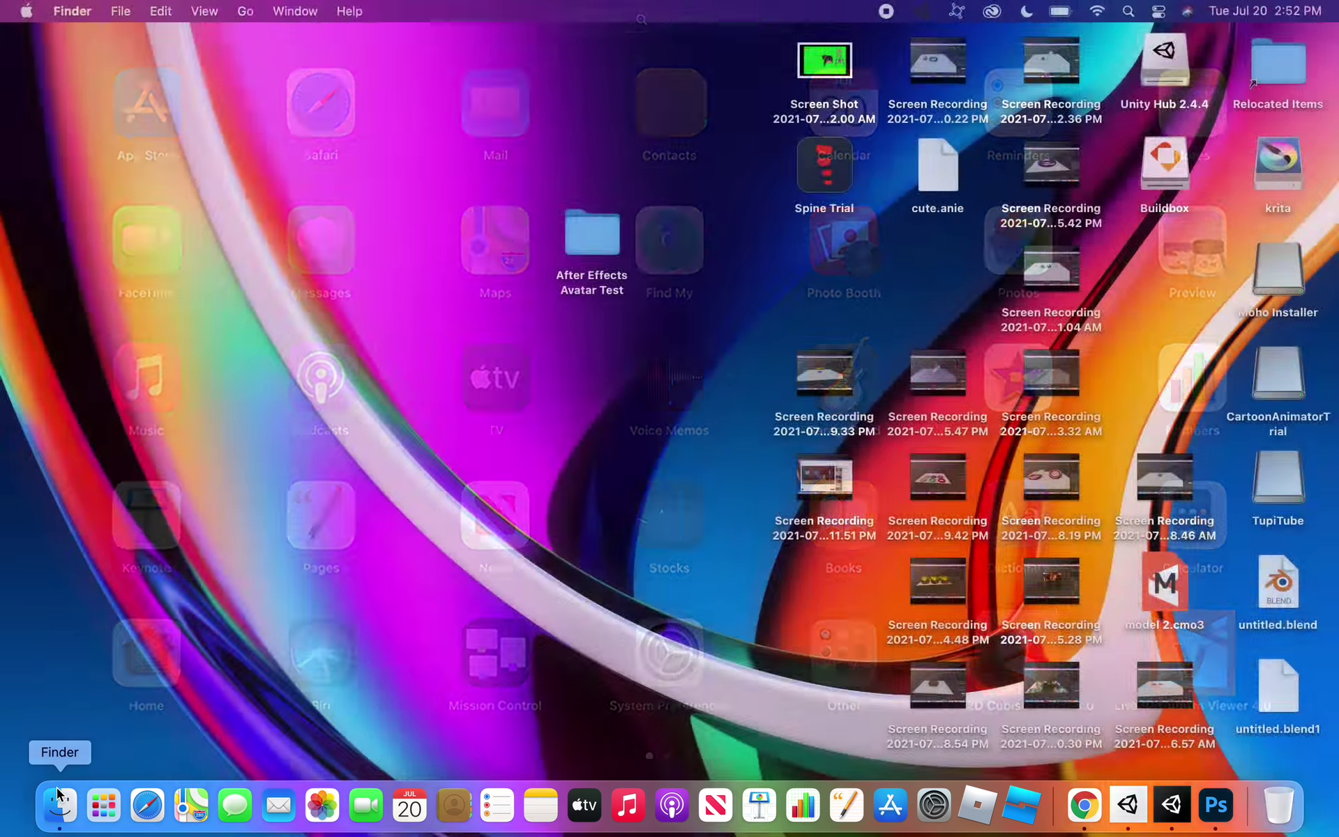
- Launch Live2D Cubism Editor 4.1 from its applications folder and dismiss the backup prompt and the startup message
{"action": "left_click", "coordinate": [311, 297]}
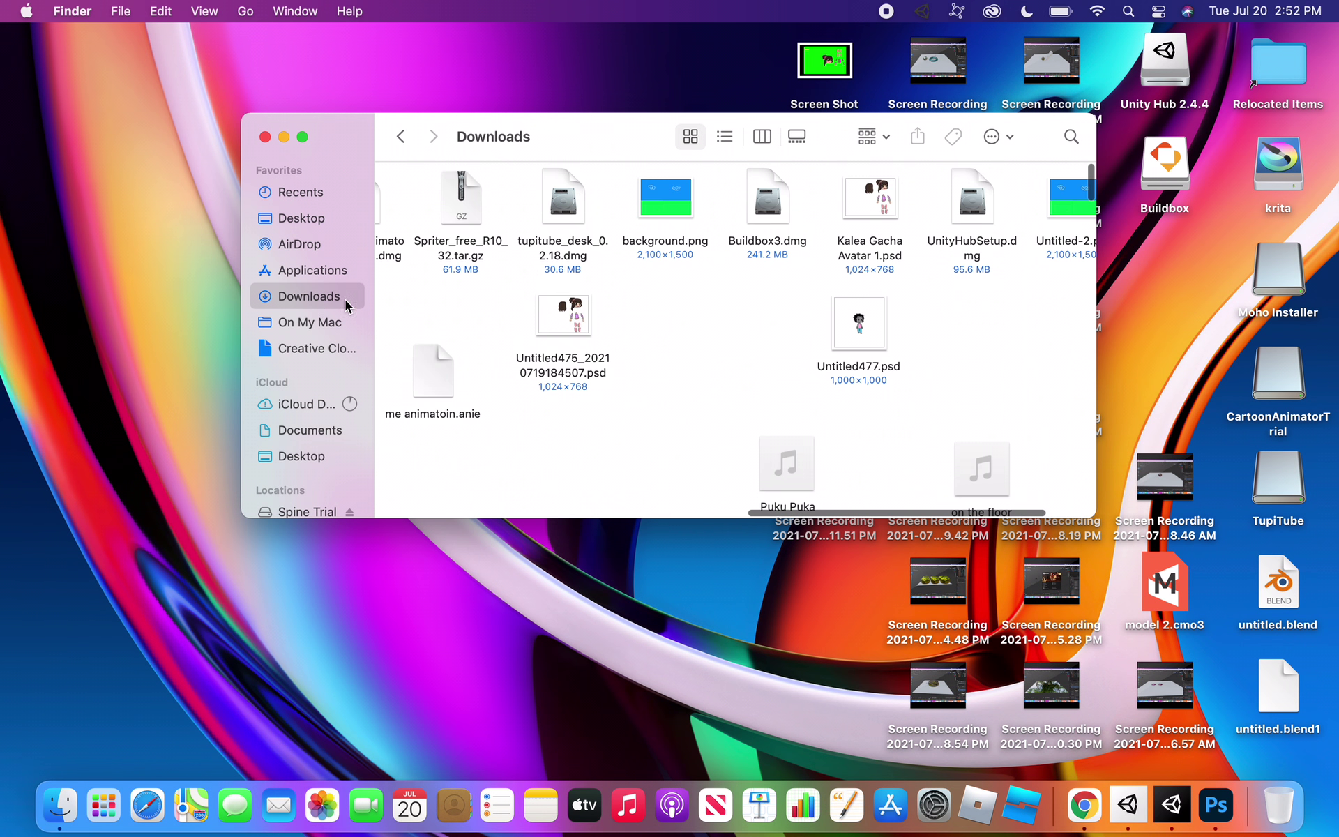
{"action": "left_click", "coordinate": [354, 268]}
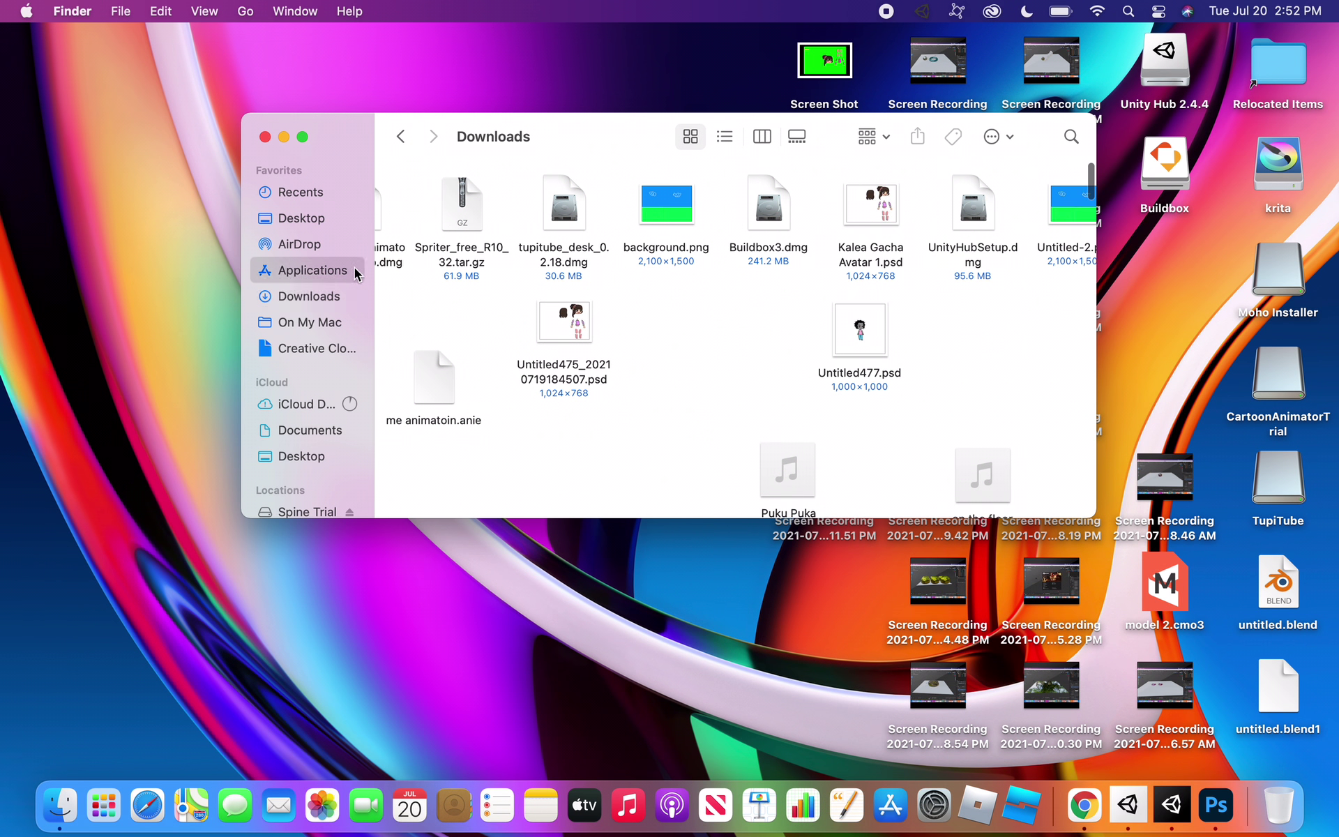
{"action": "scroll", "coordinate": [619, 279], "scroll_direction": "down", "scroll_amount": 5}
{"action": "scroll", "coordinate": [619, 279], "scroll_direction": "down", "scroll_amount": 5}
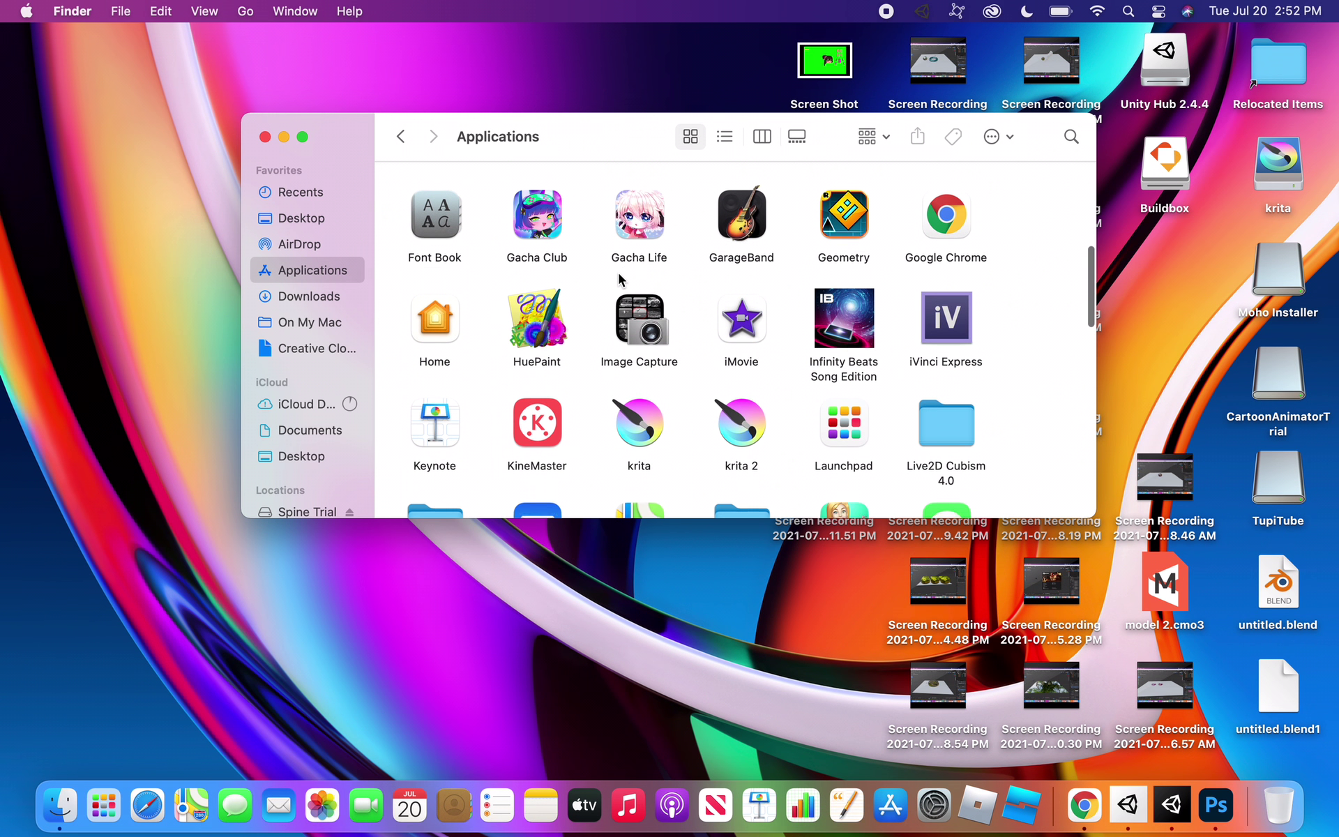
{"action": "scroll", "coordinate": [452, 480], "scroll_direction": "down", "scroll_amount": 2}
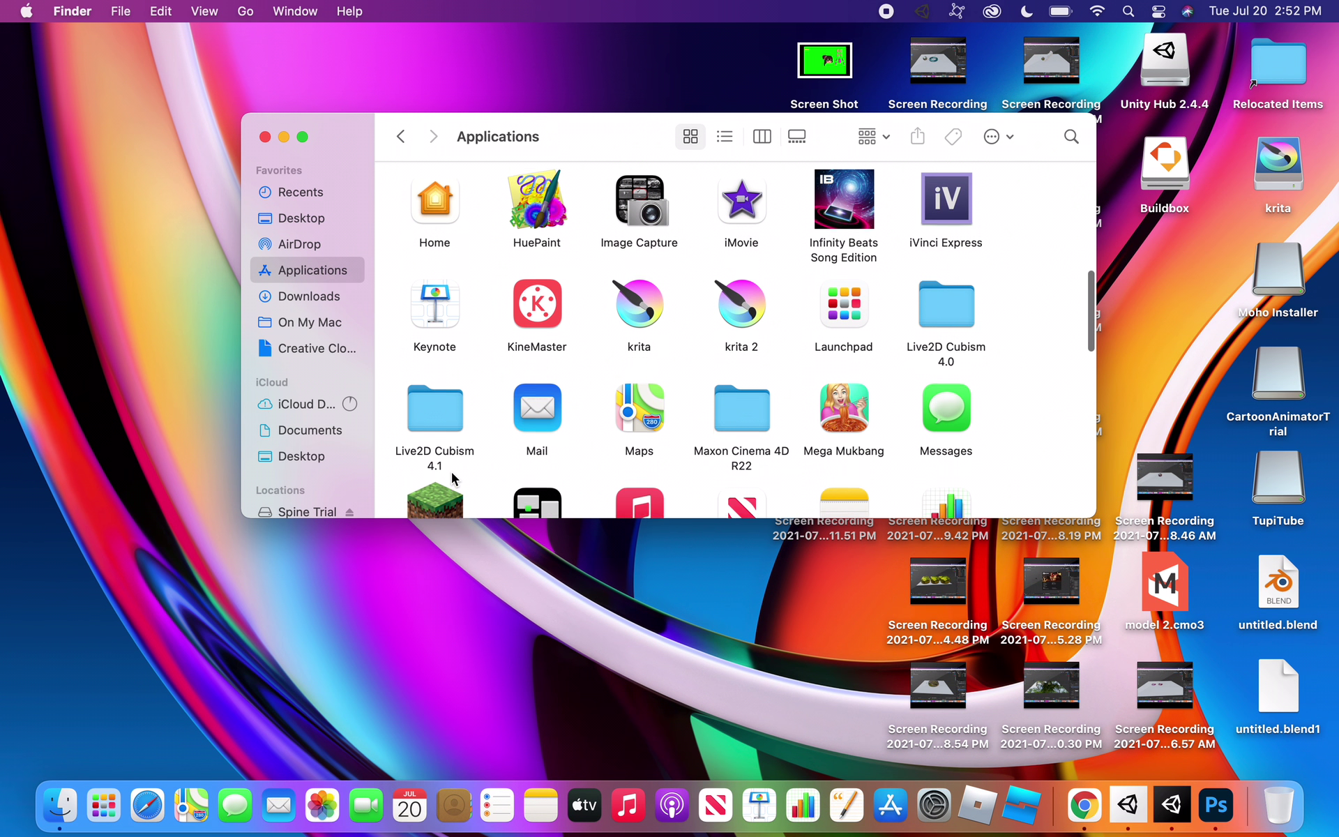
{"action": "double_click", "coordinate": [434, 424]}
{"action": "left_click", "coordinate": [751, 208]}
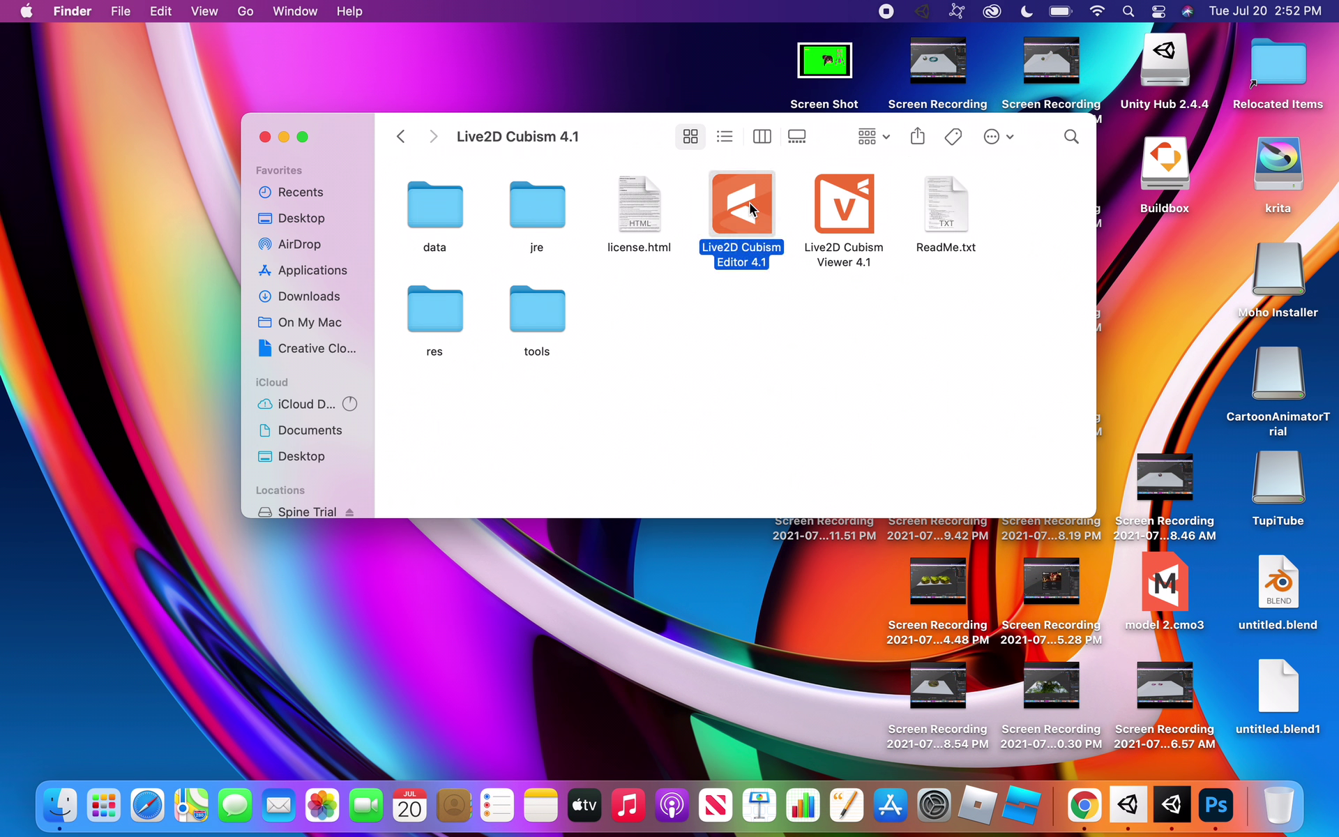
{"action": "double_click", "coordinate": [751, 208]}
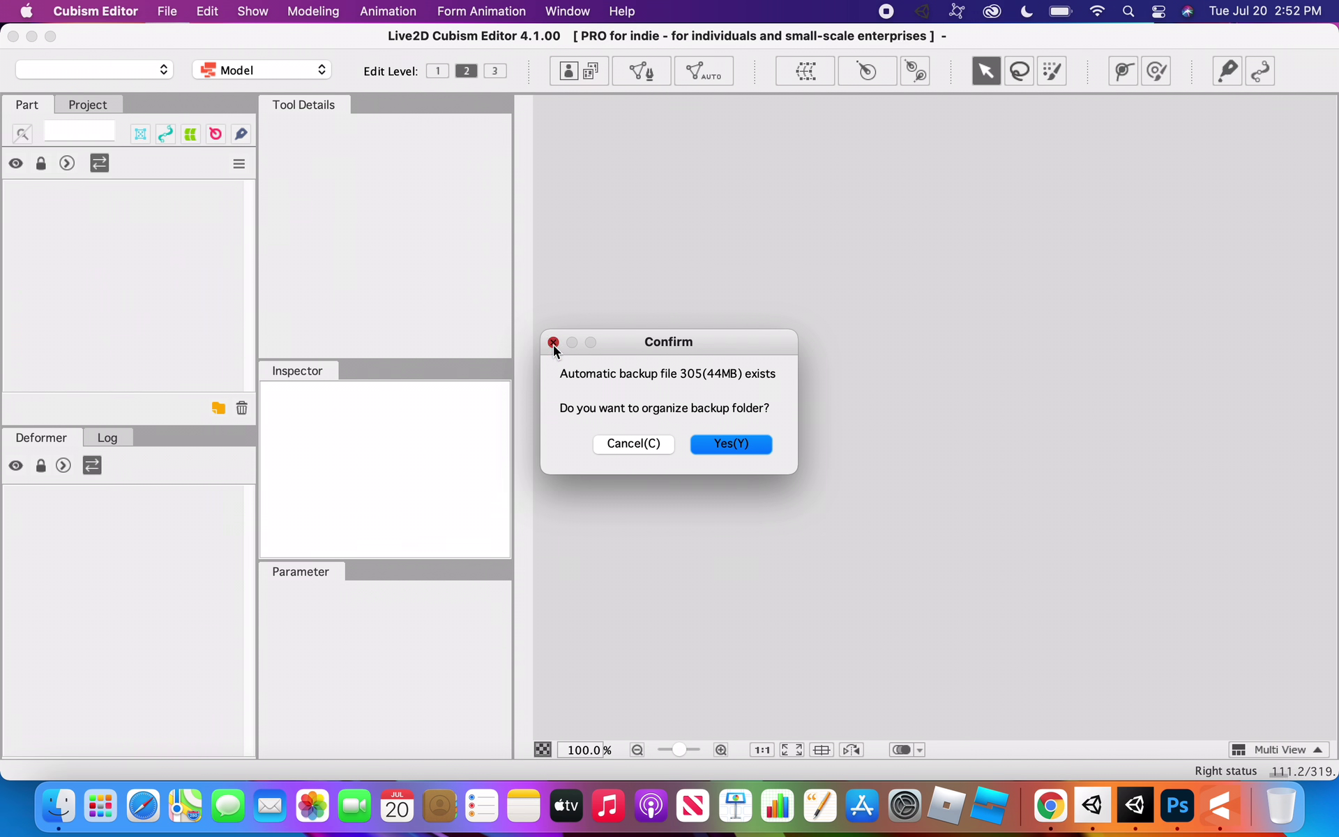
{"action": "left_click", "coordinate": [554, 343]}
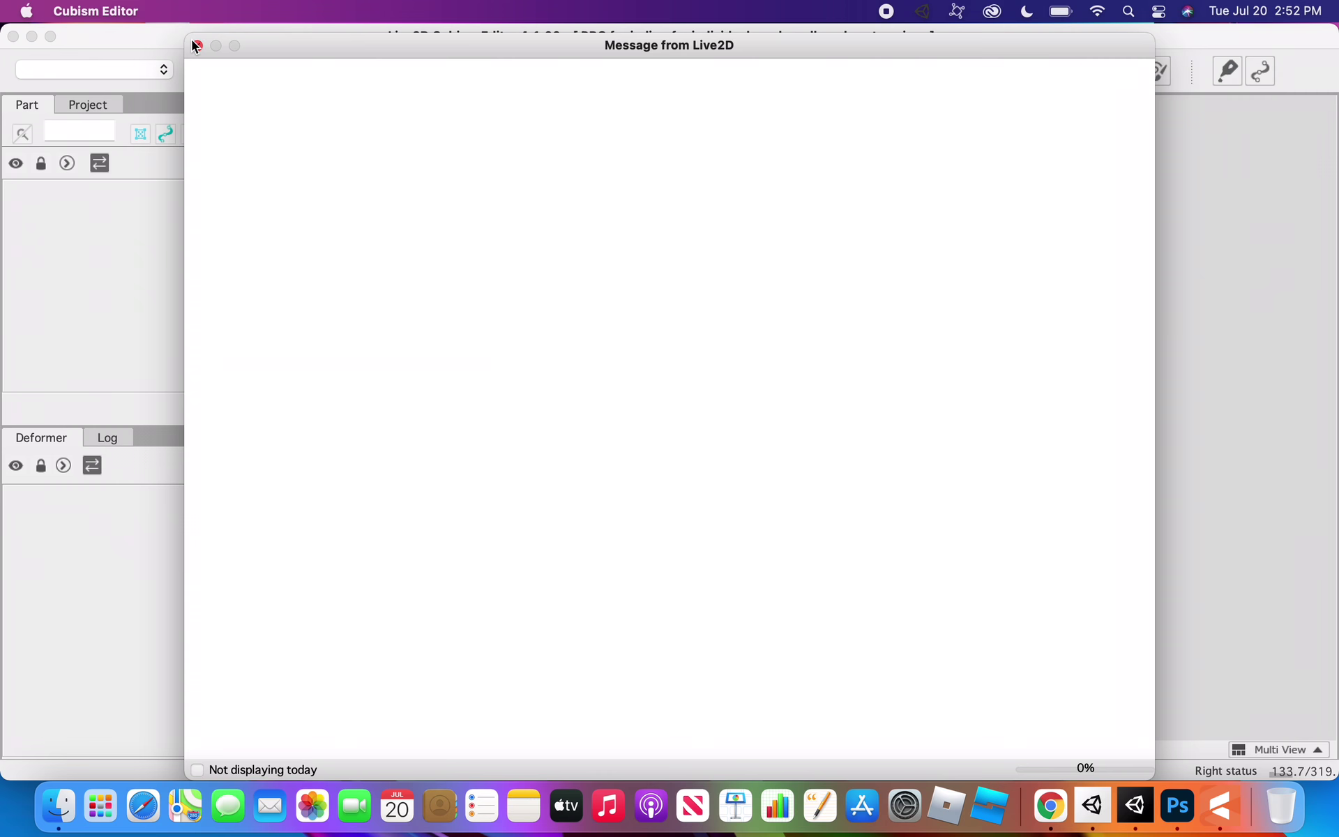
{"action": "left_click", "coordinate": [196, 46]}
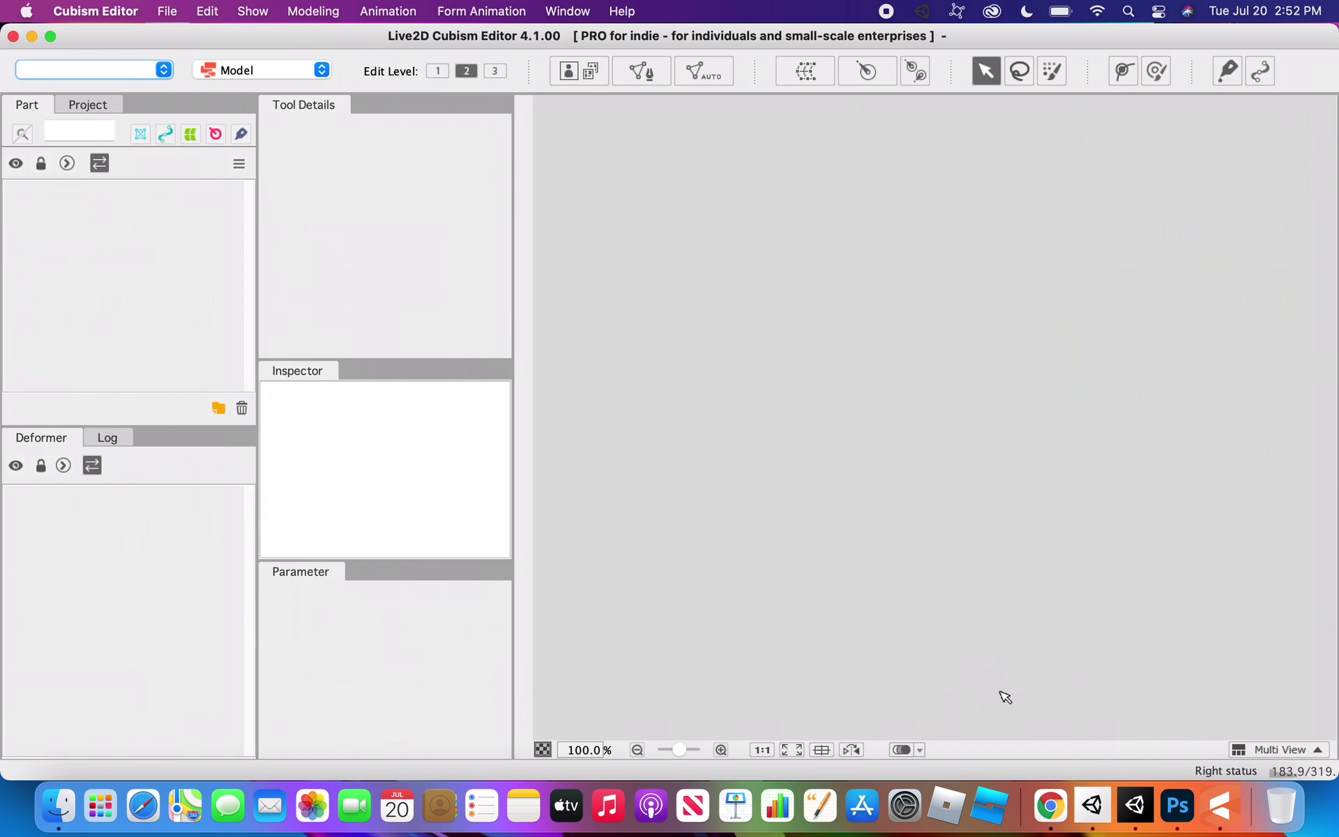
- Import Untitled477.psd from the Downloads folder into Cubism Editor as a model and close the file window
{"action": "left_click", "coordinate": [99, 808]}
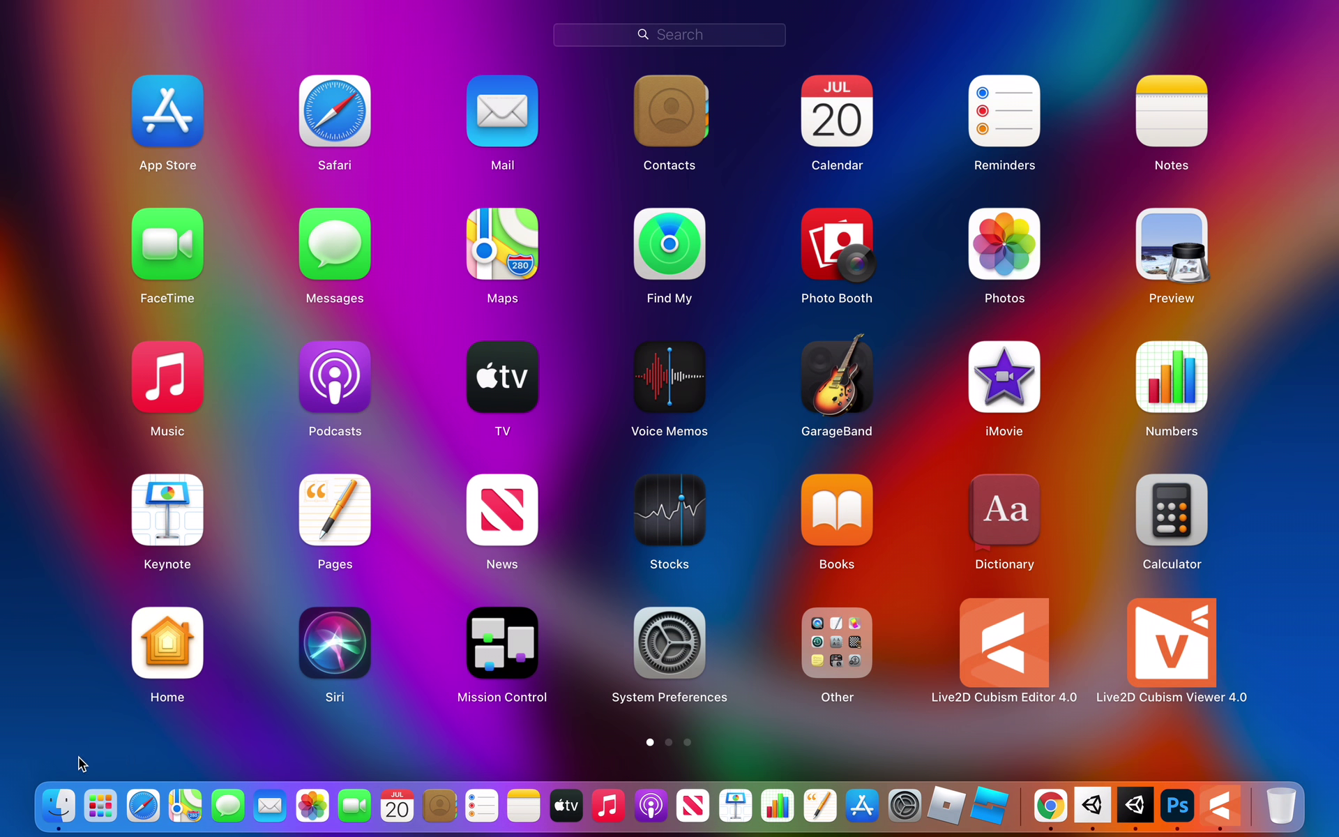
{"action": "left_click", "coordinate": [58, 806]}
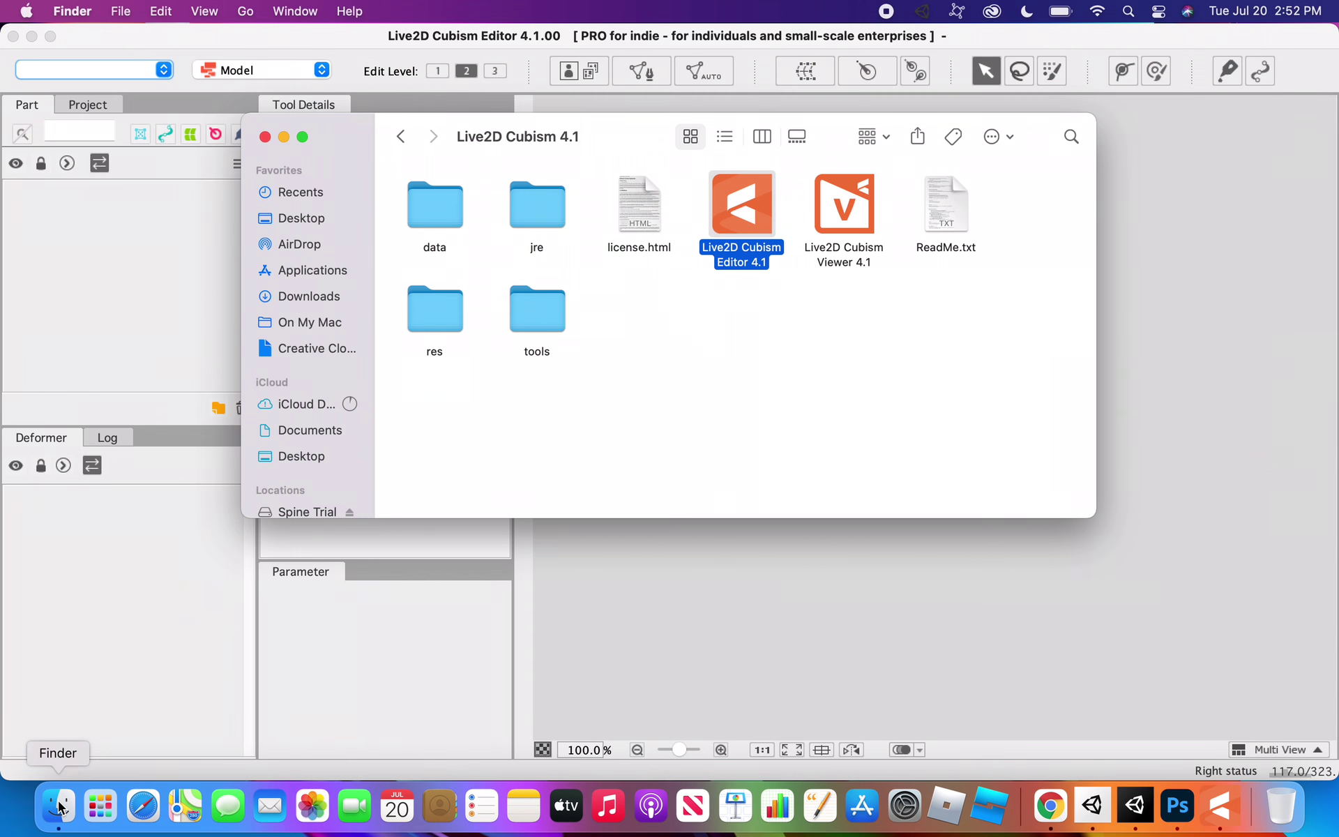
{"action": "left_click", "coordinate": [300, 296]}
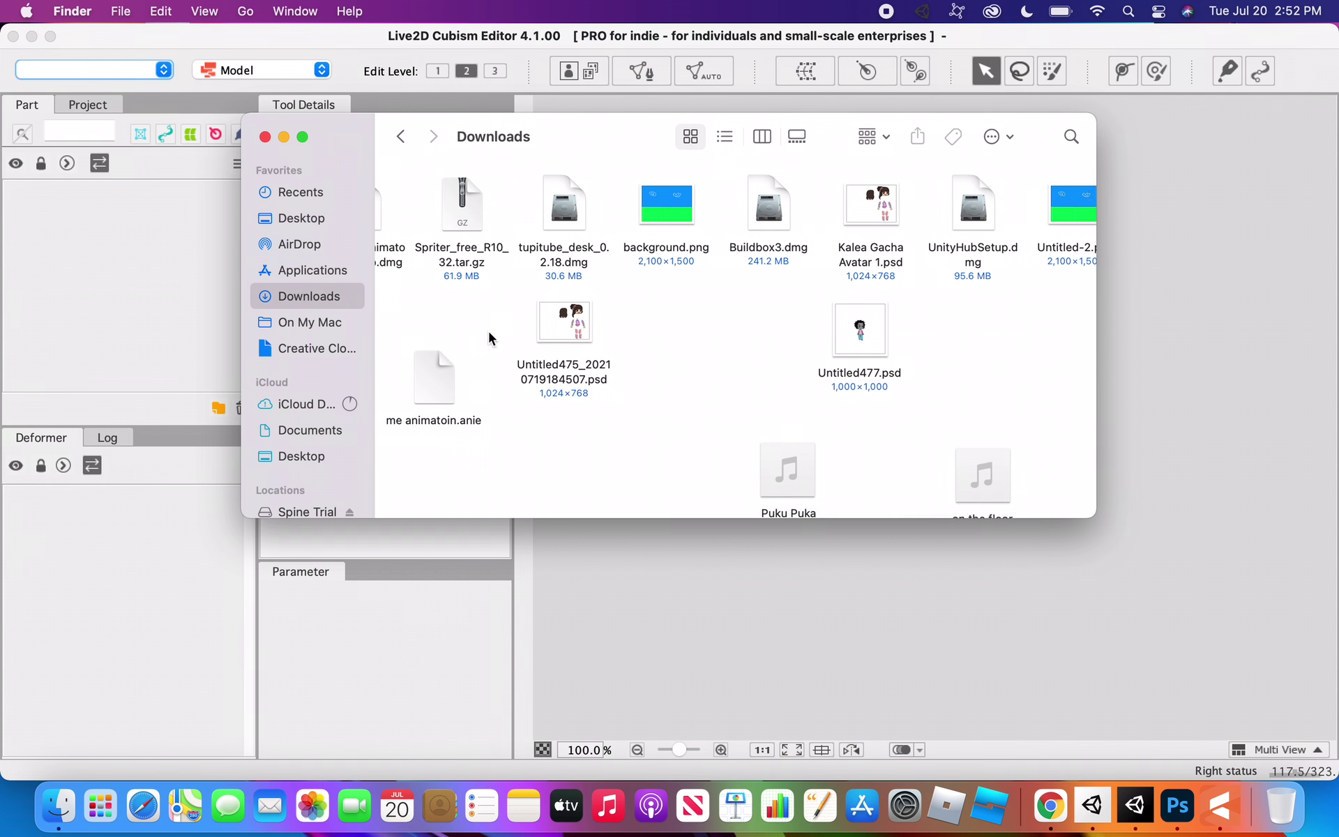
{"action": "left_click_drag", "start_coordinate": [861, 328], "coordinate": [1059, 663]}
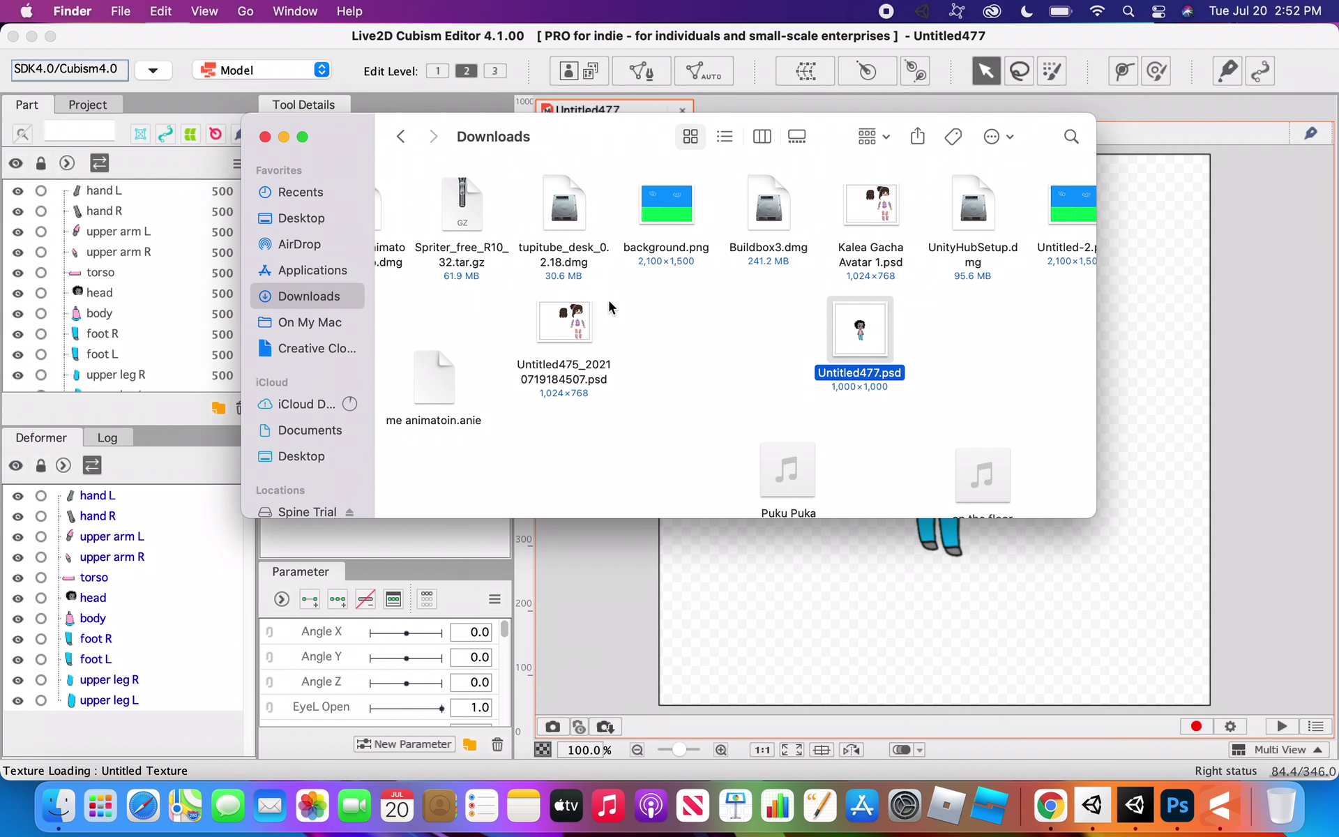
{"action": "left_click", "coordinate": [264, 137]}
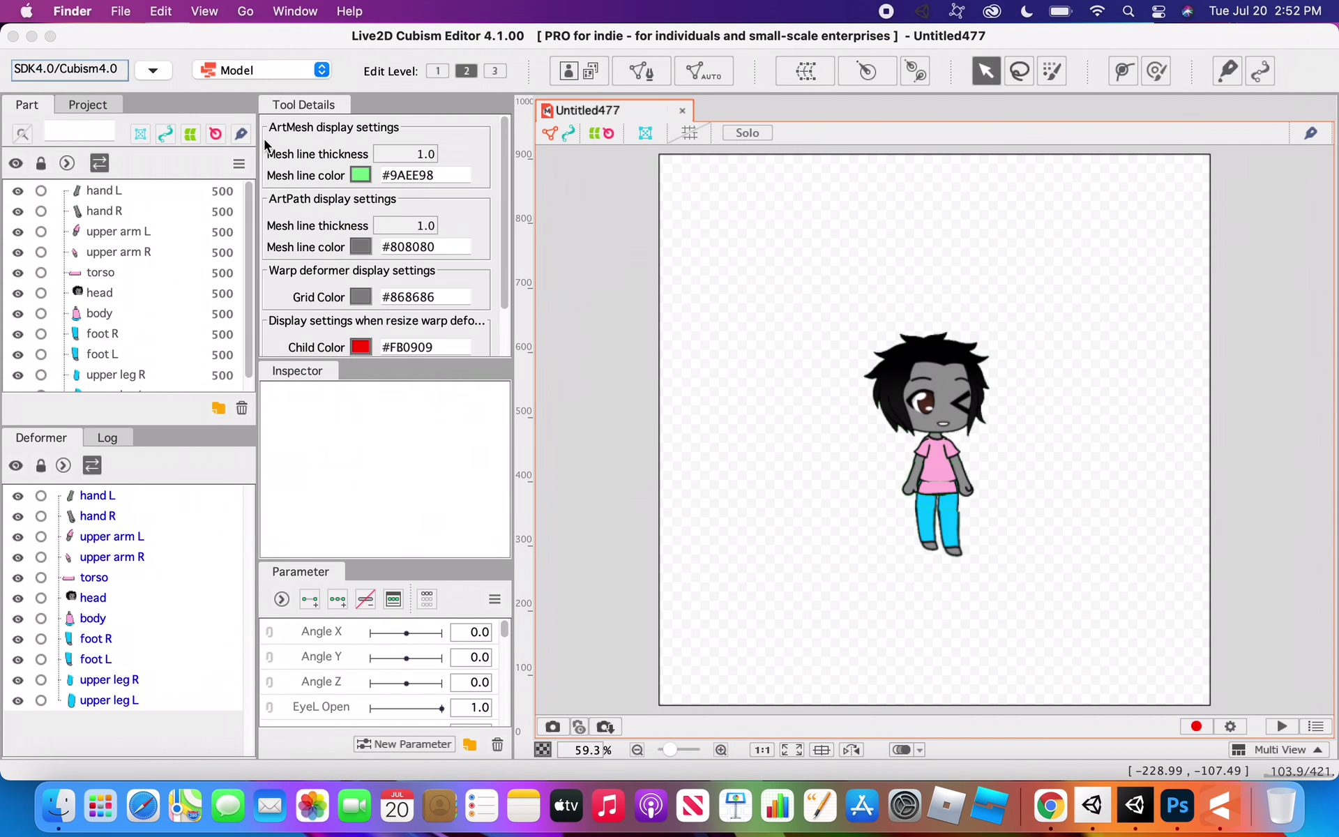
- Examine the imported part list, the character on the canvas and the list of default parameters
{"action": "scroll", "coordinate": [121, 287], "scroll_direction": "down", "scroll_amount": 1}
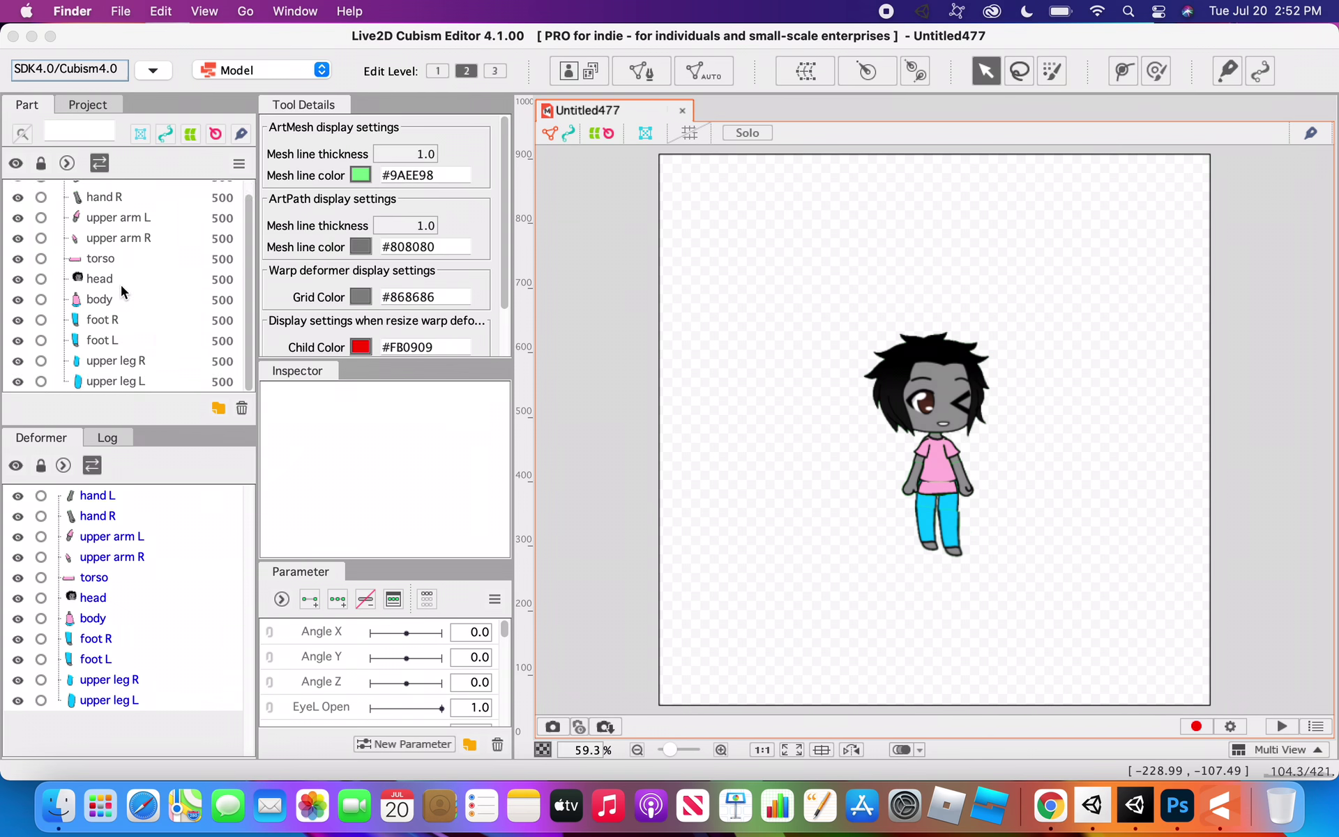
{"action": "scroll", "coordinate": [120, 285], "scroll_direction": "up", "scroll_amount": 1}
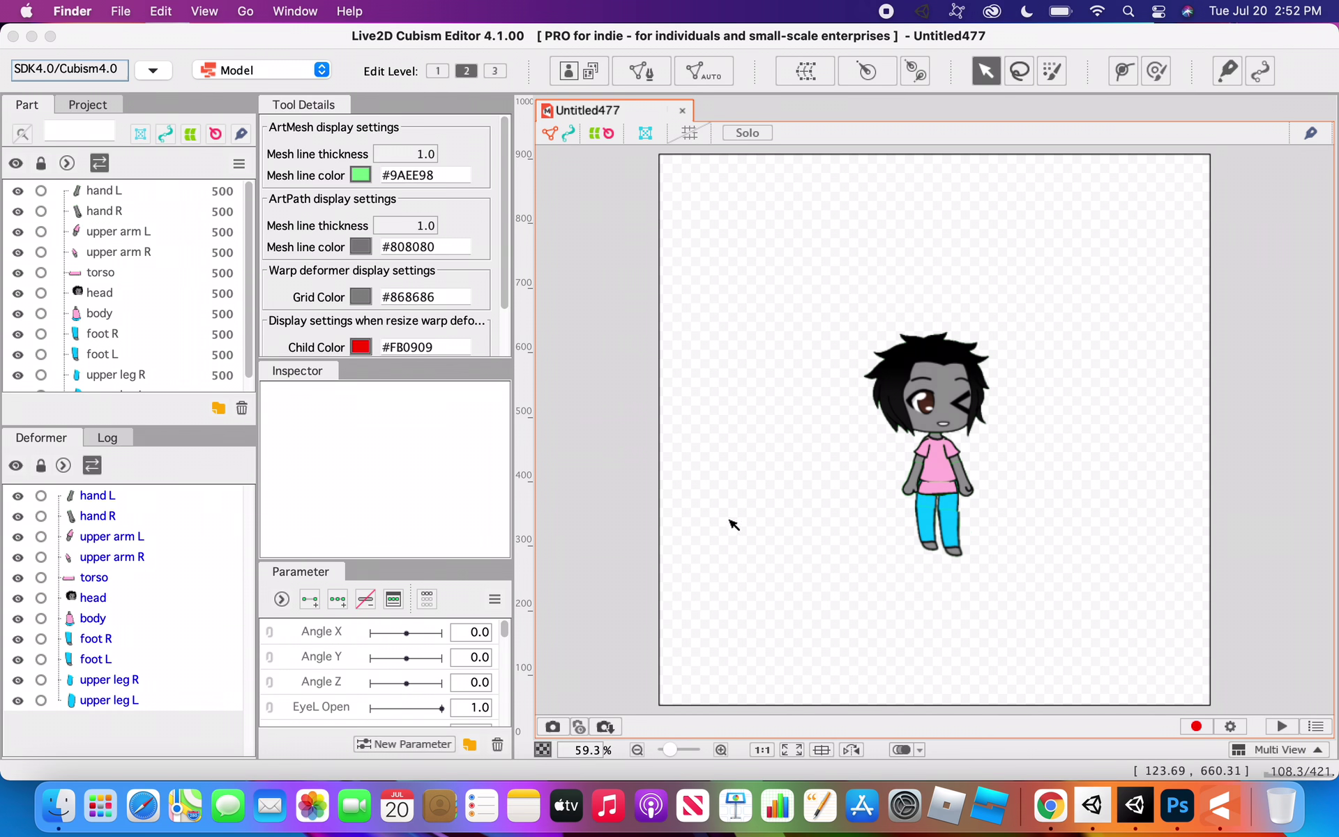
{"action": "scroll", "coordinate": [876, 499], "scroll_direction": "up", "scroll_amount": 5}
{"action": "scroll", "coordinate": [876, 499], "scroll_direction": "down", "scroll_amount": 5}
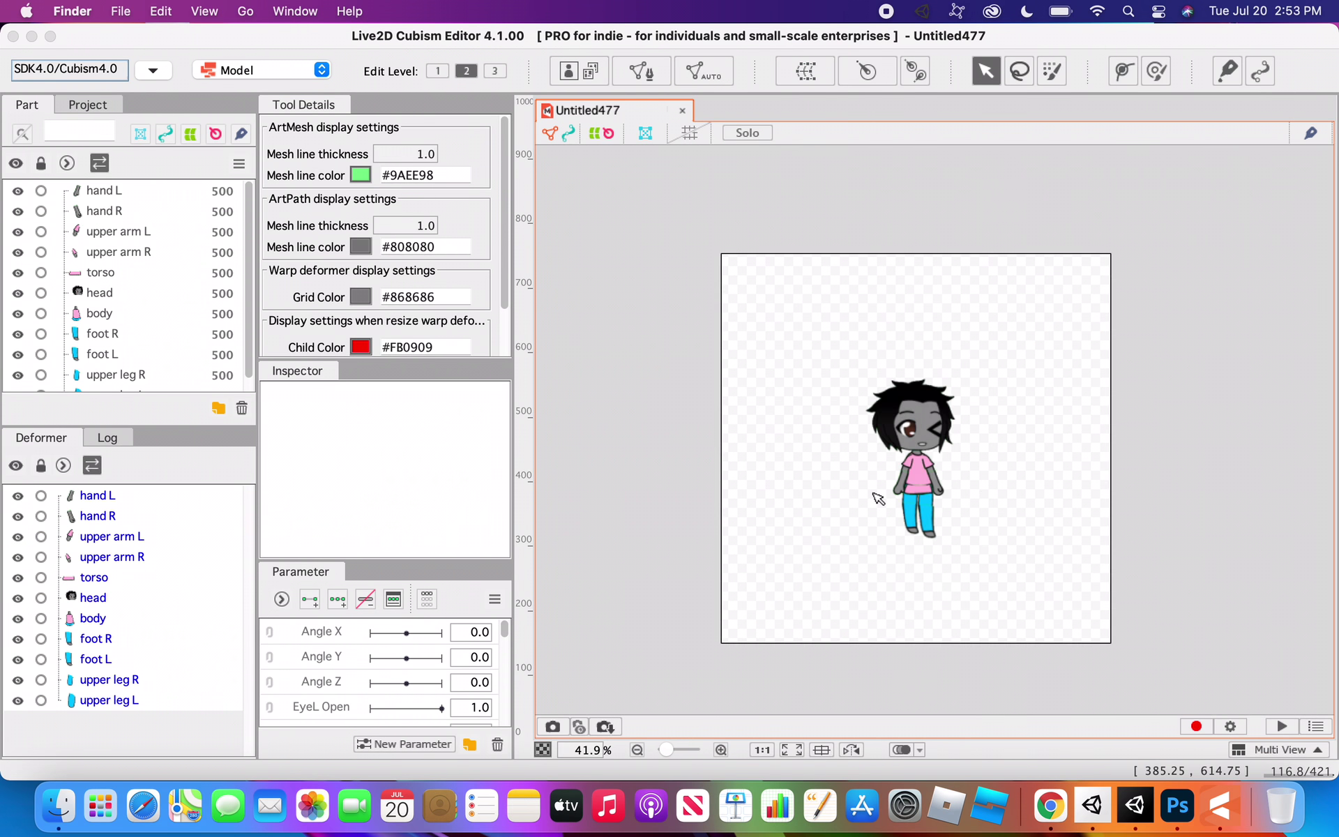
{"action": "scroll", "coordinate": [933, 483], "scroll_direction": "up", "scroll_amount": 3}
{"action": "scroll", "coordinate": [933, 483], "scroll_direction": "up", "scroll_amount": 3}
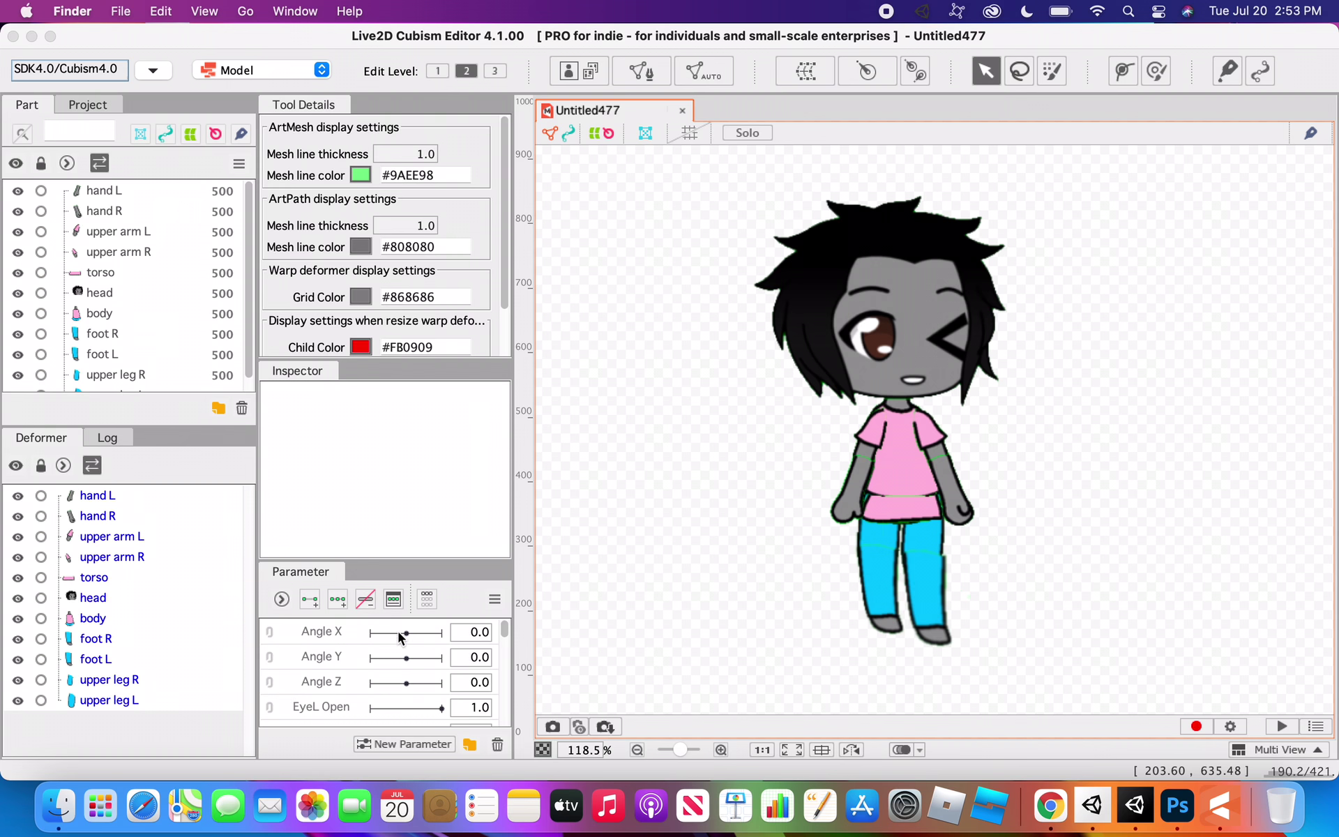
{"action": "scroll", "coordinate": [406, 633], "scroll_direction": "down", "scroll_amount": 10}
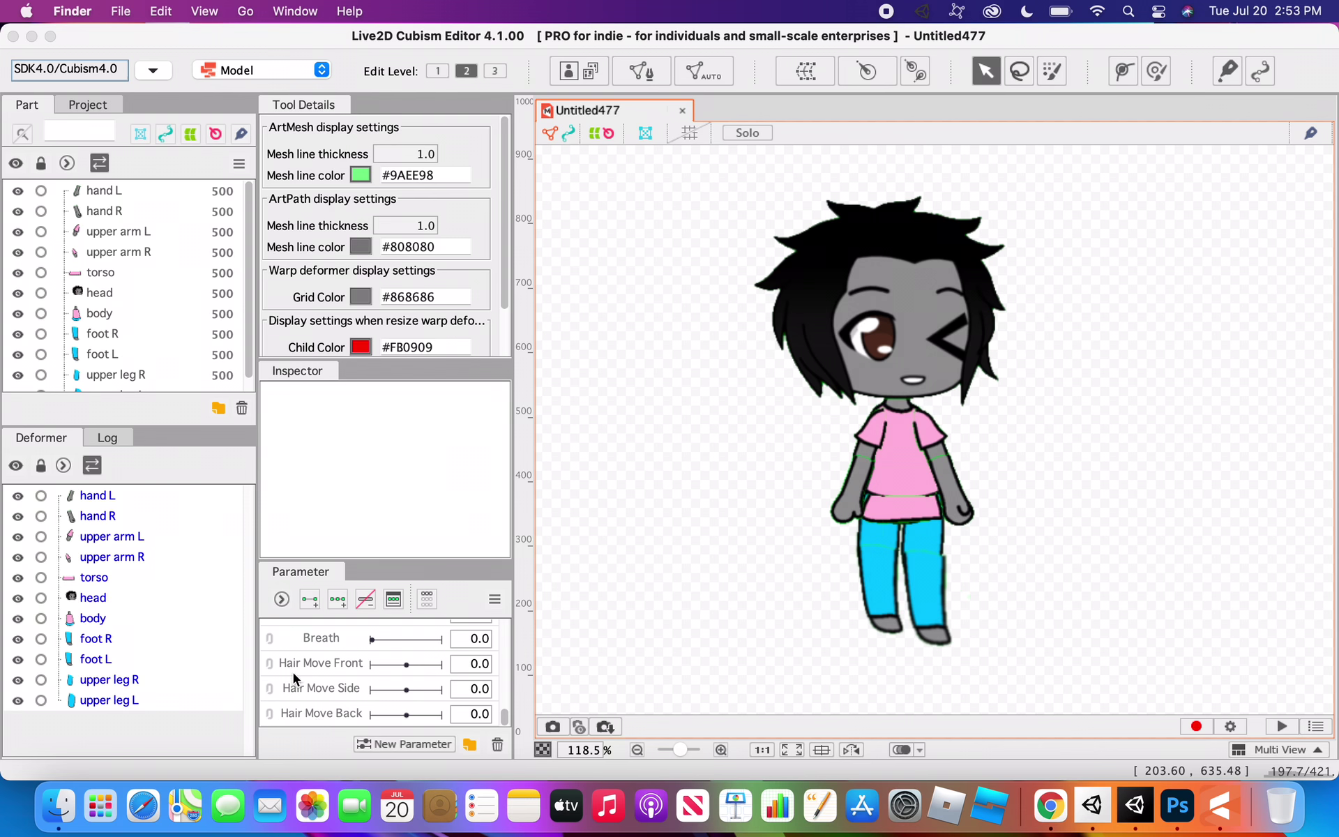
{"action": "scroll", "coordinate": [361, 675], "scroll_direction": "up", "scroll_amount": 10}
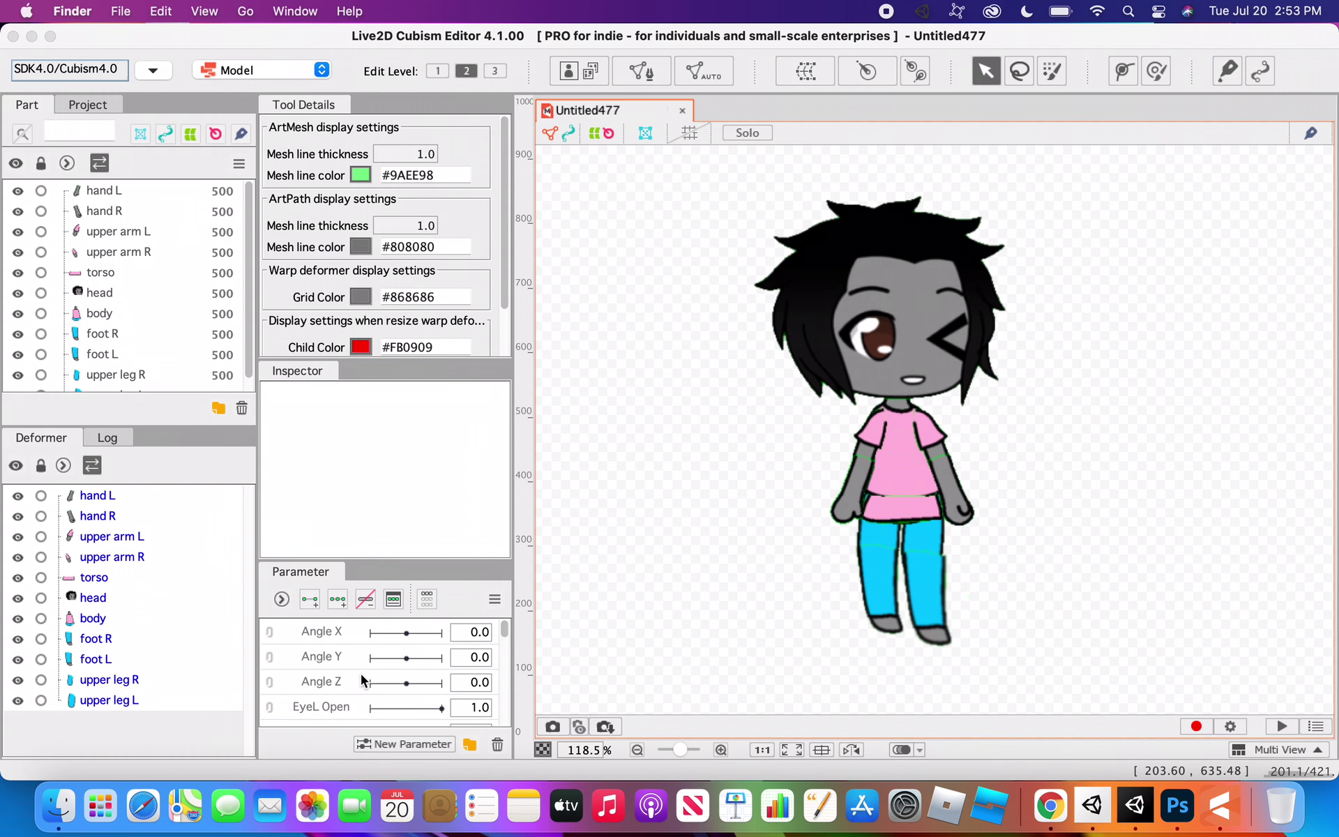
{"action": "scroll", "coordinate": [361, 681], "scroll_direction": "down", "scroll_amount": 10}
{"action": "scroll", "coordinate": [333, 646], "scroll_direction": "up", "scroll_amount": 10}
{"action": "scroll", "coordinate": [370, 689], "scroll_direction": "down", "scroll_amount": 10}
{"action": "scroll", "coordinate": [368, 689], "scroll_direction": "up", "scroll_amount": 10}
- Open the temporary warp deformation on the hand L part and close it without reshaping anything
{"action": "left_click", "coordinate": [843, 511]}
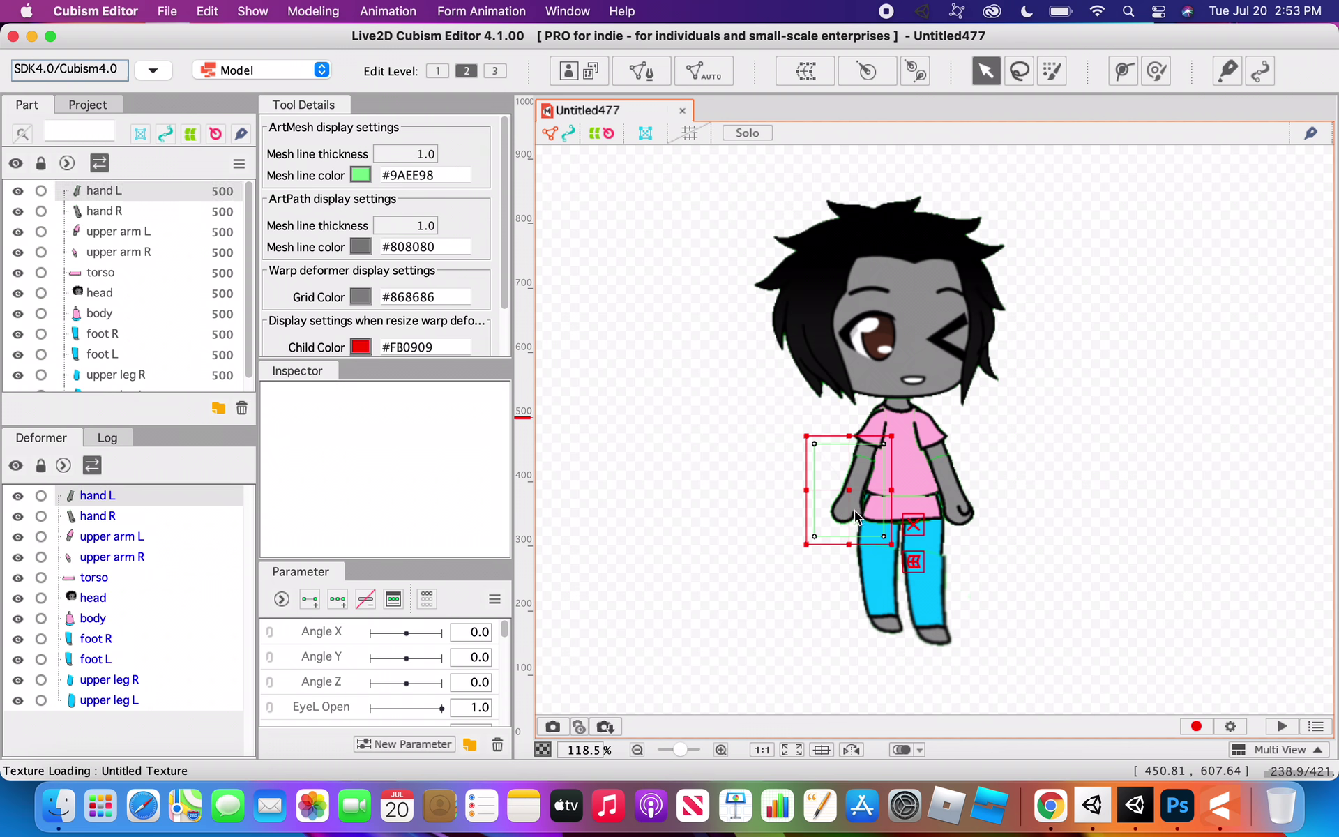
{"action": "left_click", "coordinate": [913, 563]}
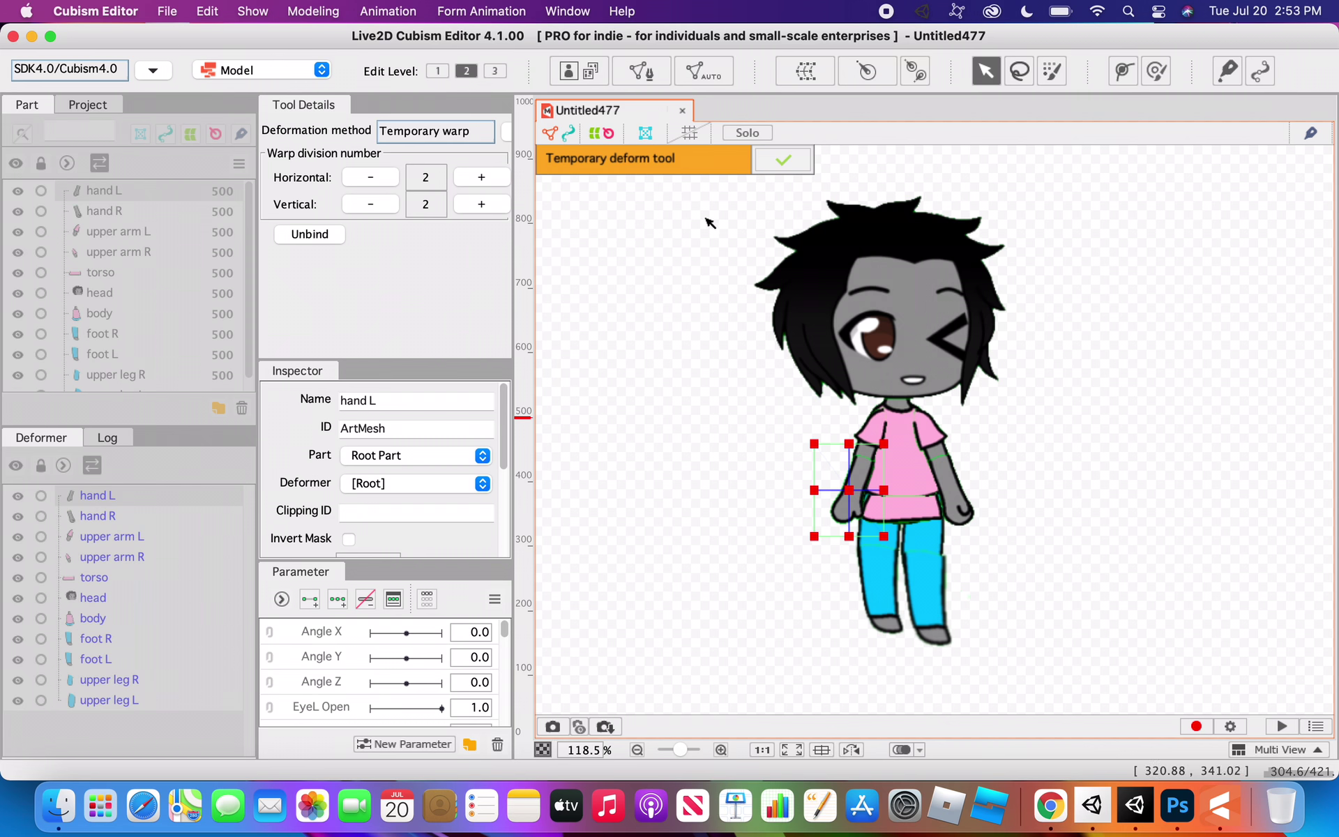
{"action": "left_click", "coordinate": [783, 162]}
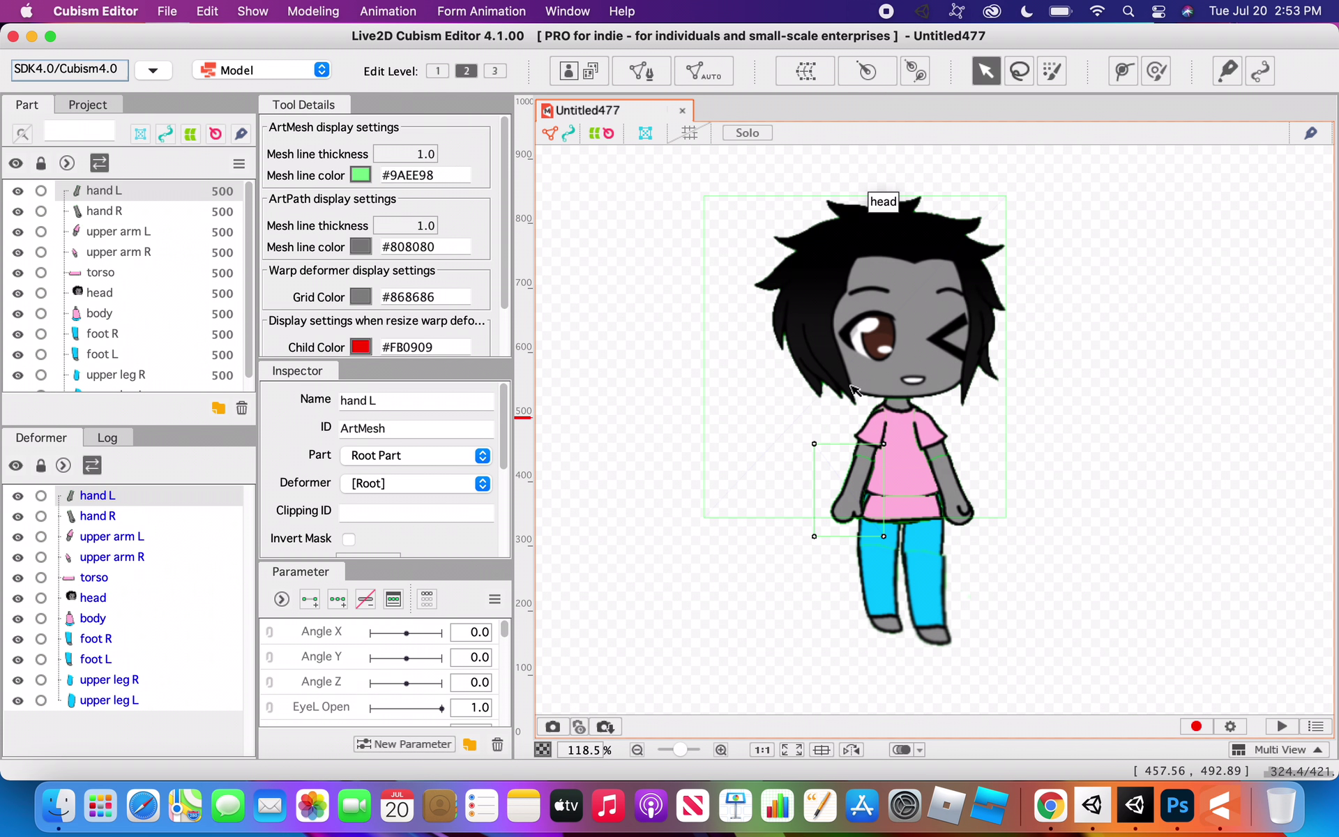
- Shift the hand L mesh slightly on the canvas and nudge its upper-left corner vertex inward
{"action": "left_click_drag", "start_coordinate": [852, 496], "coordinate": [852, 494]}
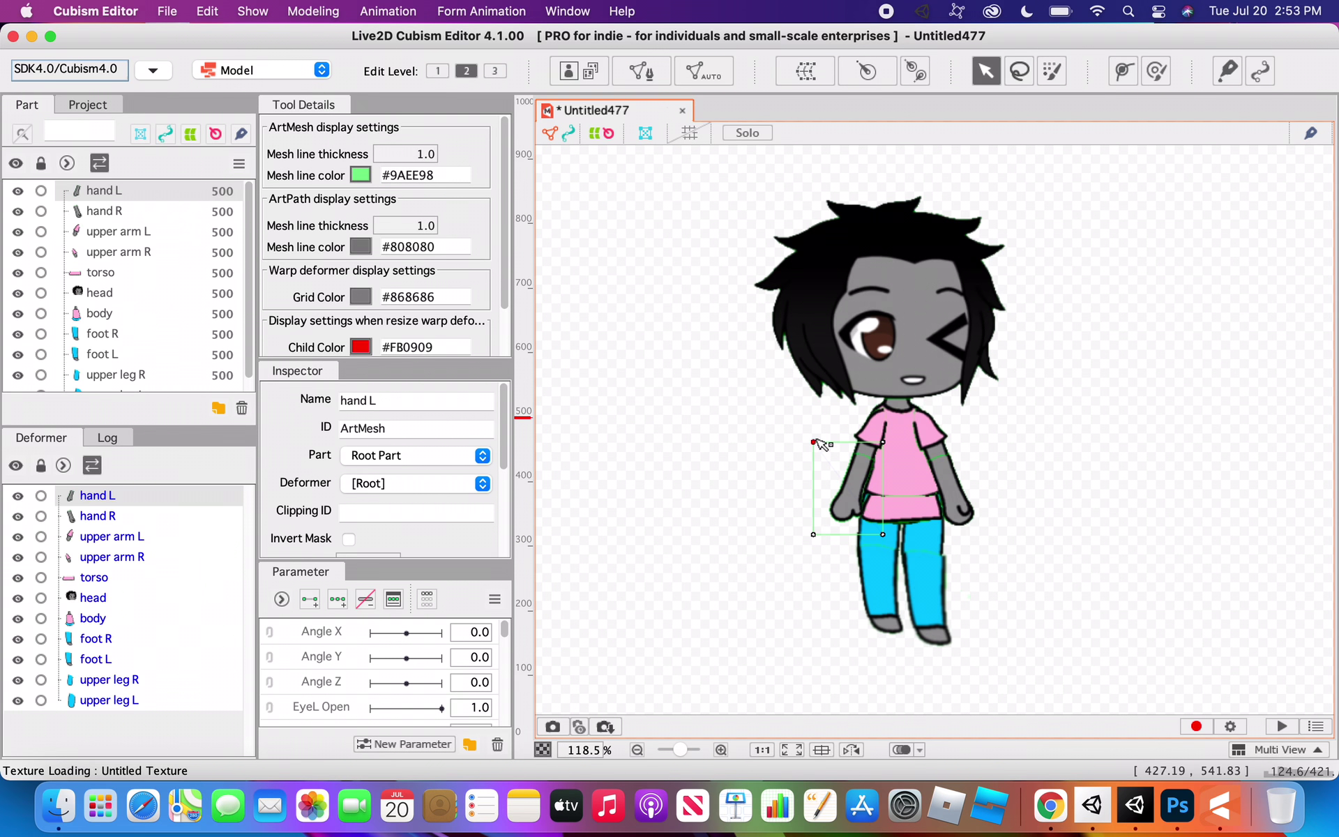
{"action": "left_click_drag", "start_coordinate": [815, 440], "coordinate": [818, 441]}
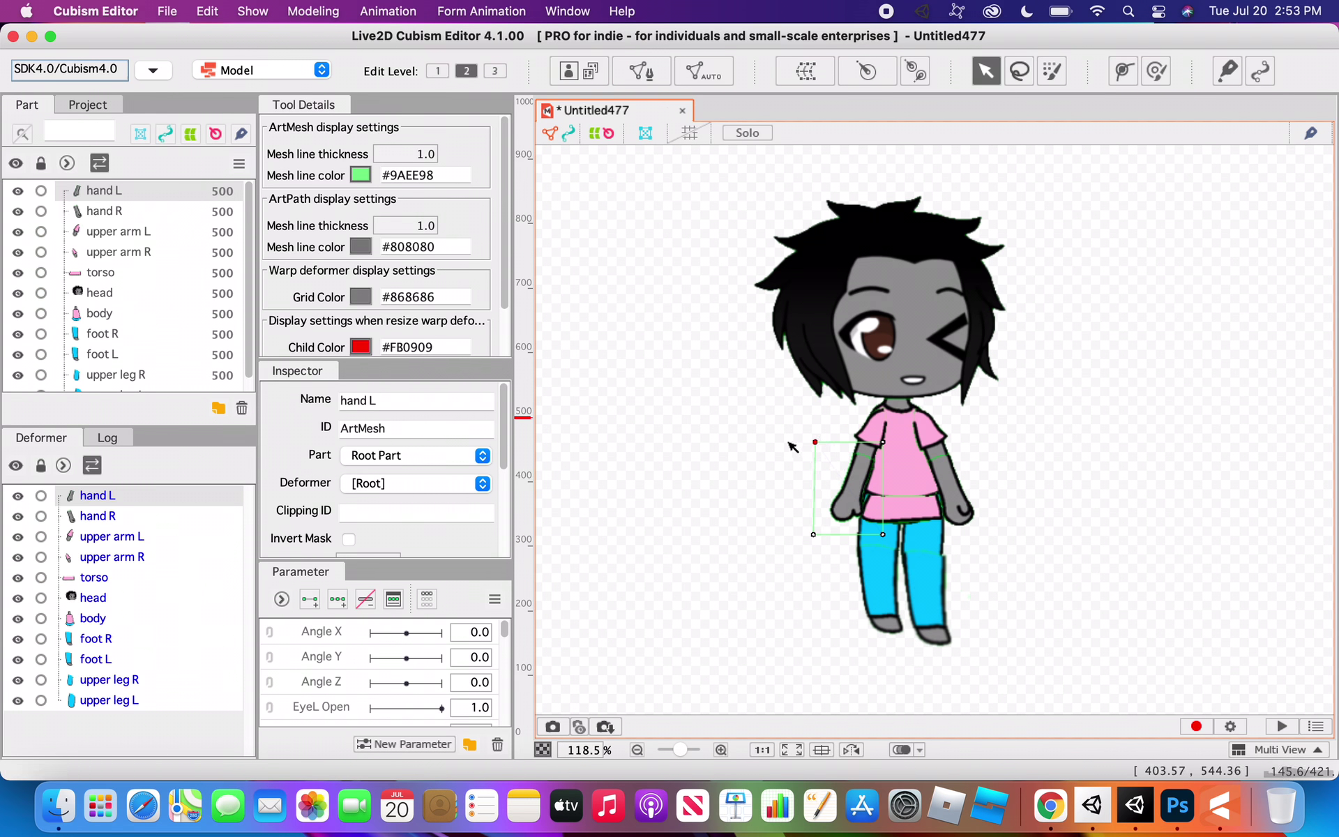
{"action": "left_click", "coordinate": [790, 447]}
{"action": "left_click", "coordinate": [858, 477]}
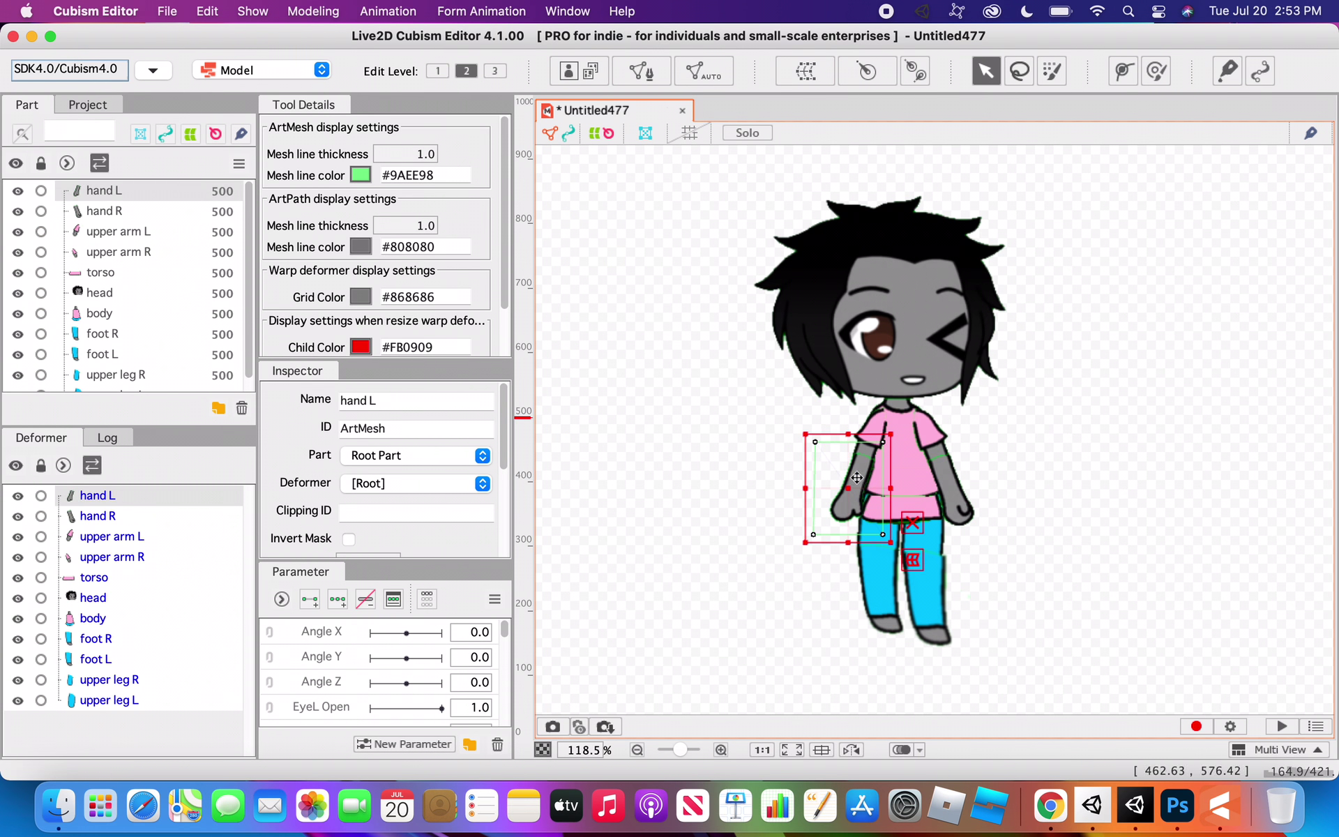
- Generate an automatic mesh for the hand L part using the heavy preset
{"action": "scroll", "coordinate": [869, 502], "scroll_direction": "up", "scroll_amount": 4}
{"action": "scroll", "coordinate": [868, 503], "scroll_direction": "down", "scroll_amount": 2}
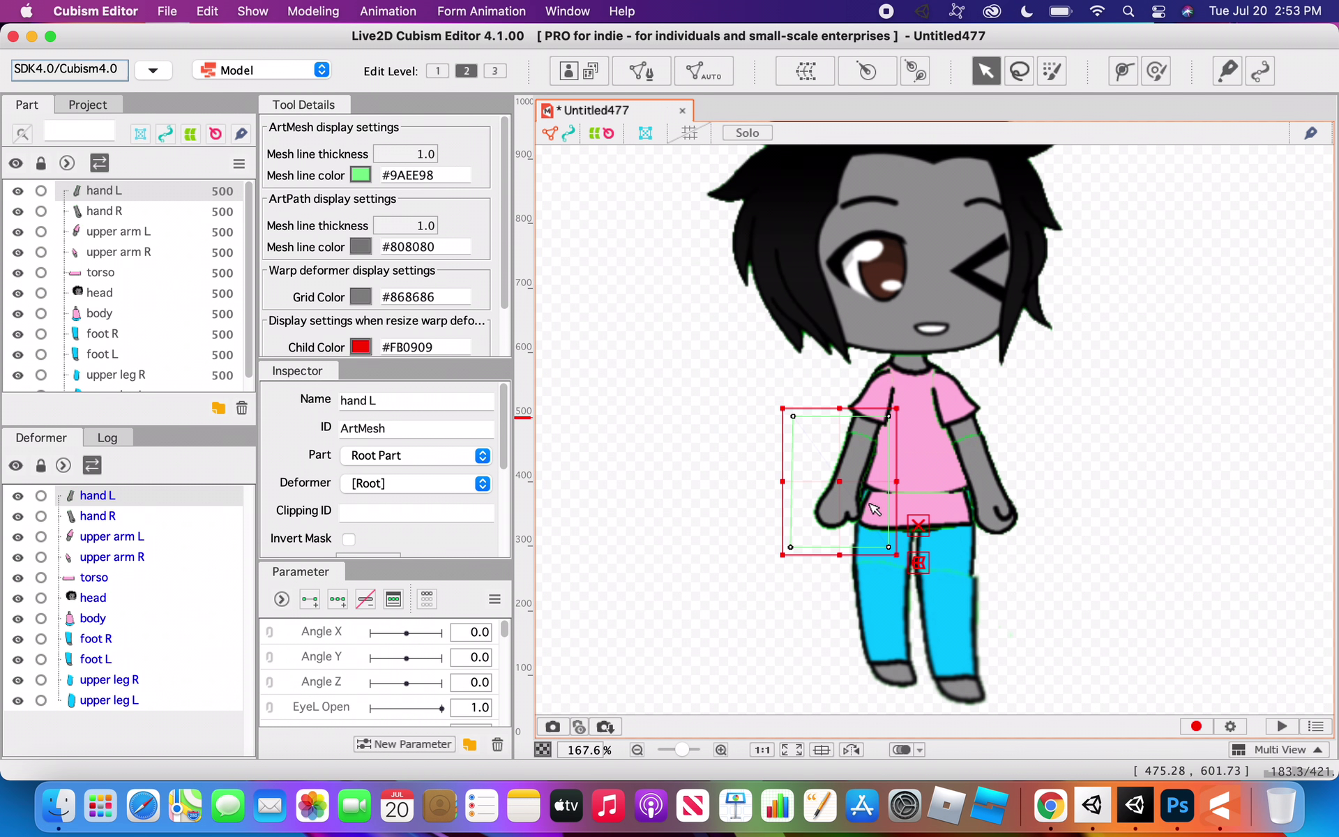
{"action": "scroll", "coordinate": [869, 509], "scroll_direction": "up", "scroll_amount": 2}
{"action": "left_click", "coordinate": [709, 449]}
{"action": "scroll", "coordinate": [756, 463], "scroll_direction": "up", "scroll_amount": 1}
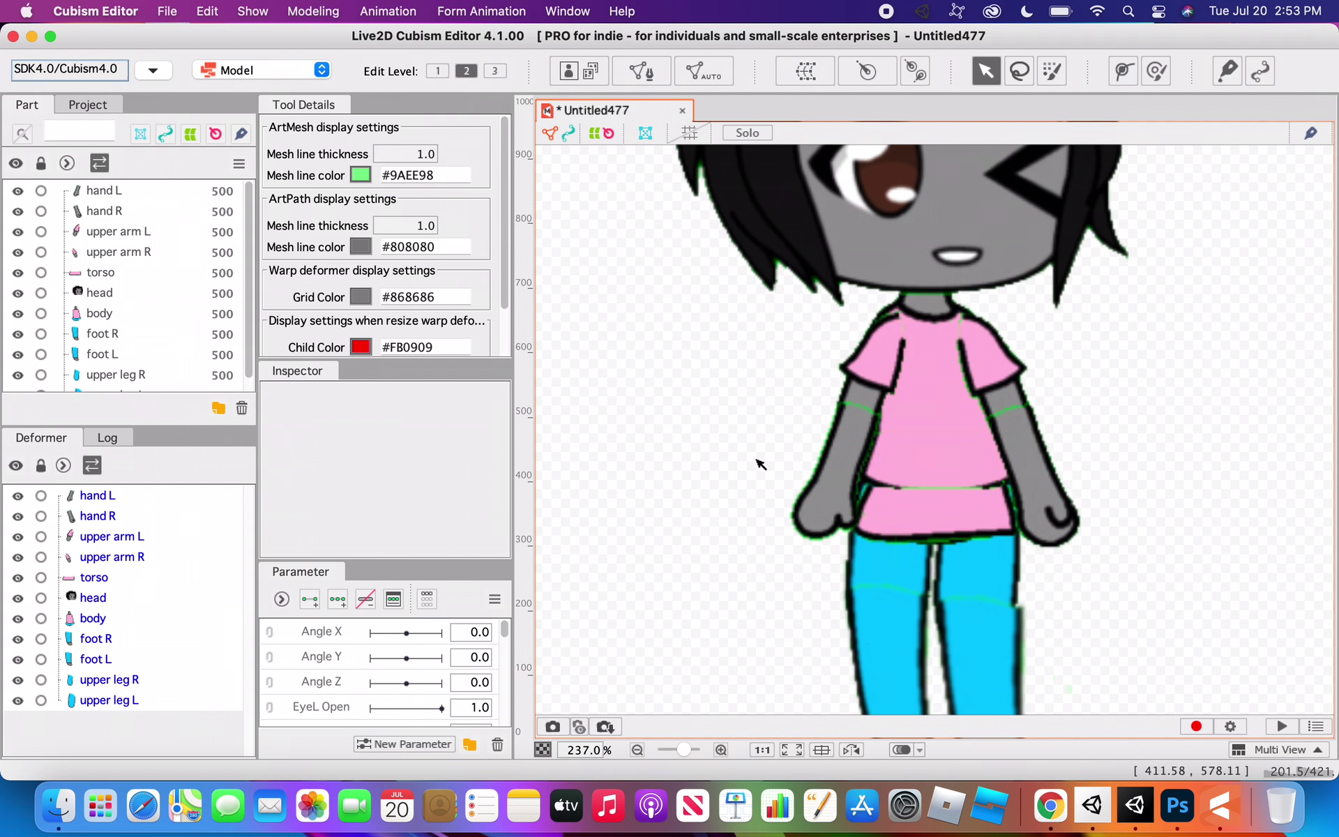
{"action": "left_click", "coordinate": [841, 474]}
{"action": "left_click", "coordinate": [705, 70]}
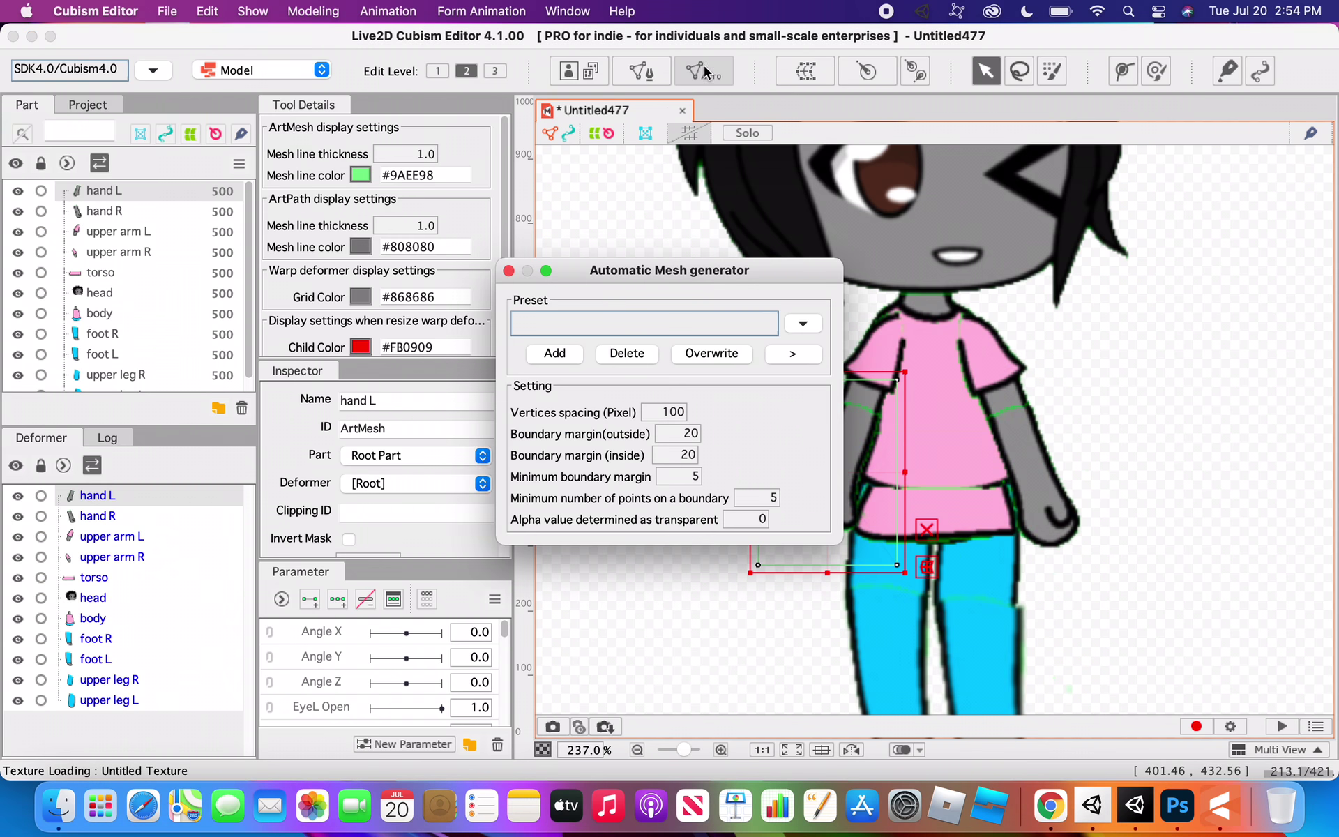
{"action": "left_click", "coordinate": [803, 323]}
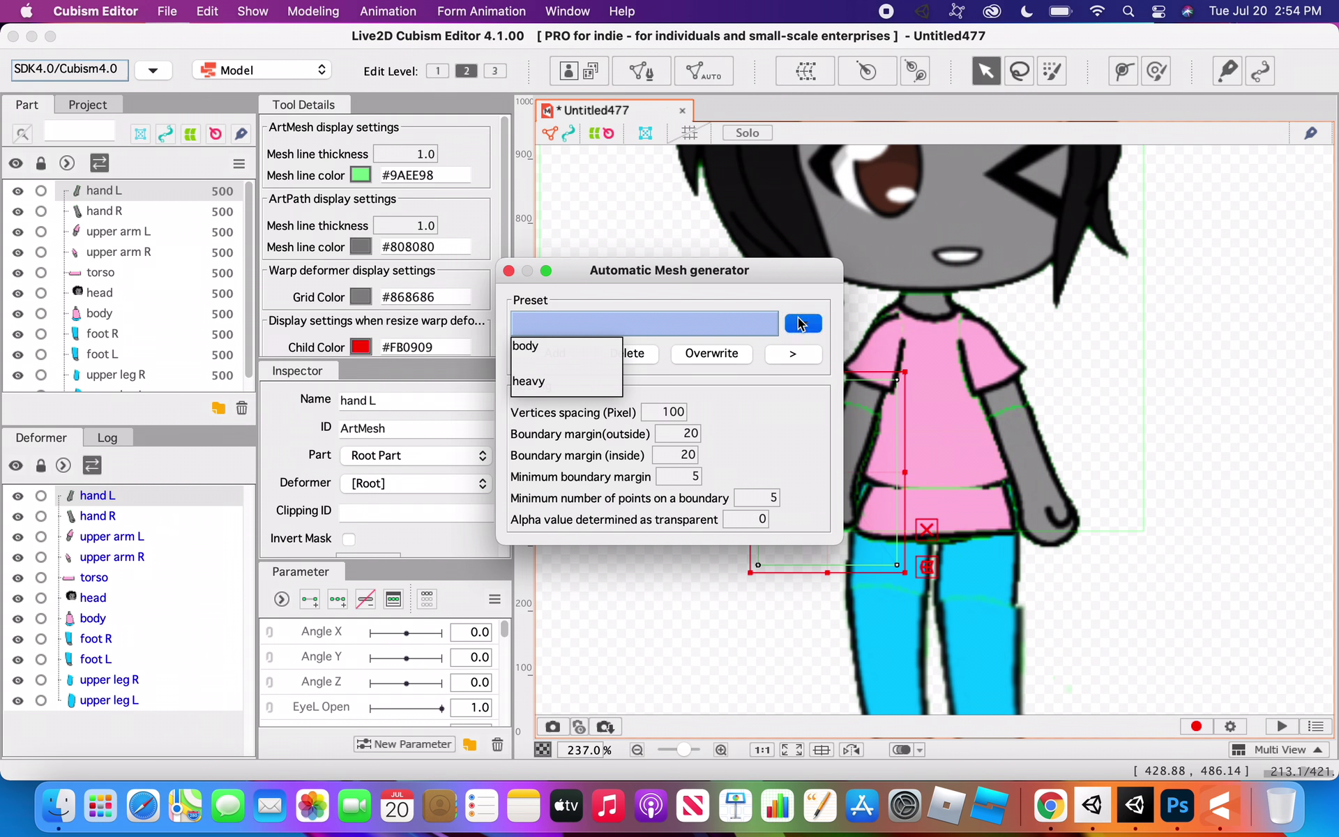
{"action": "left_click", "coordinate": [579, 382]}
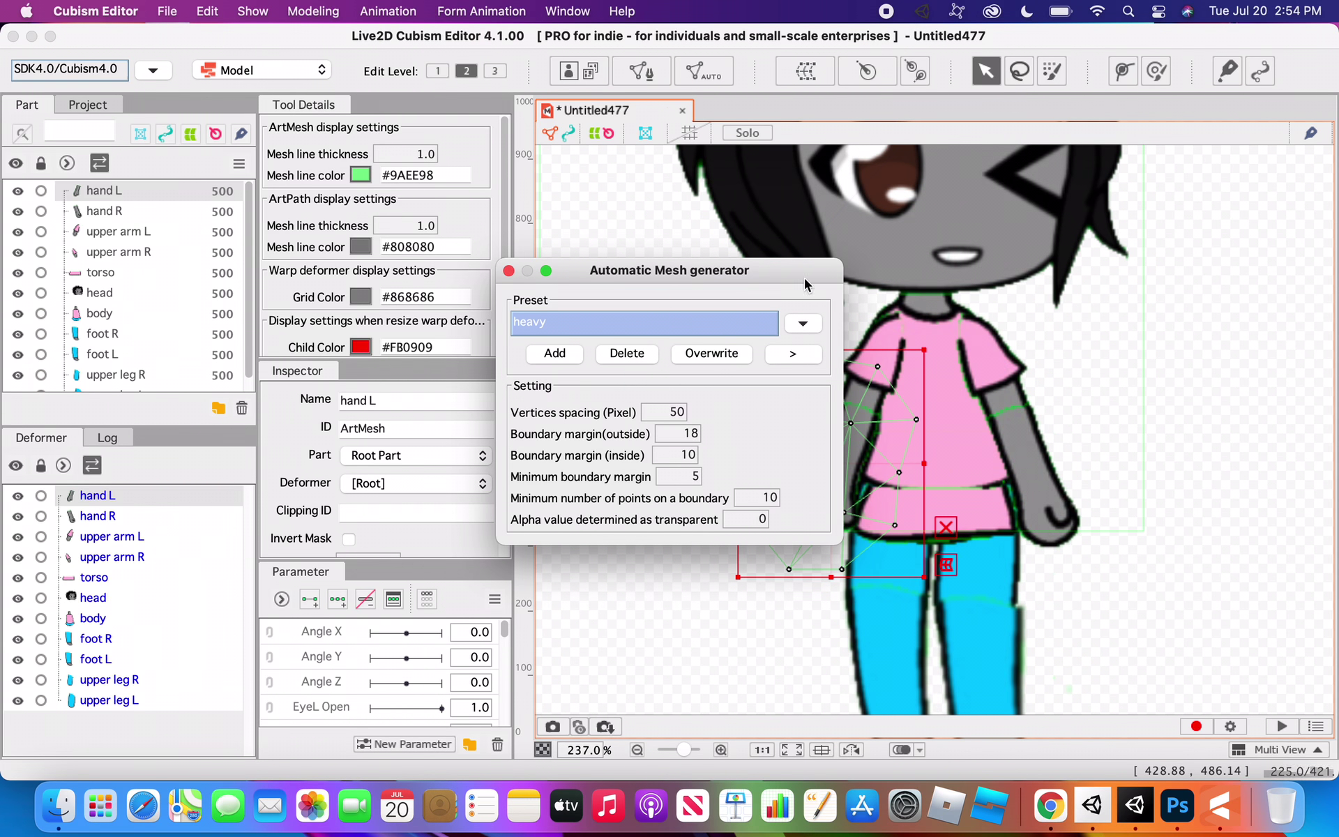
{"action": "left_click_drag", "start_coordinate": [805, 277], "coordinate": [637, 284]}
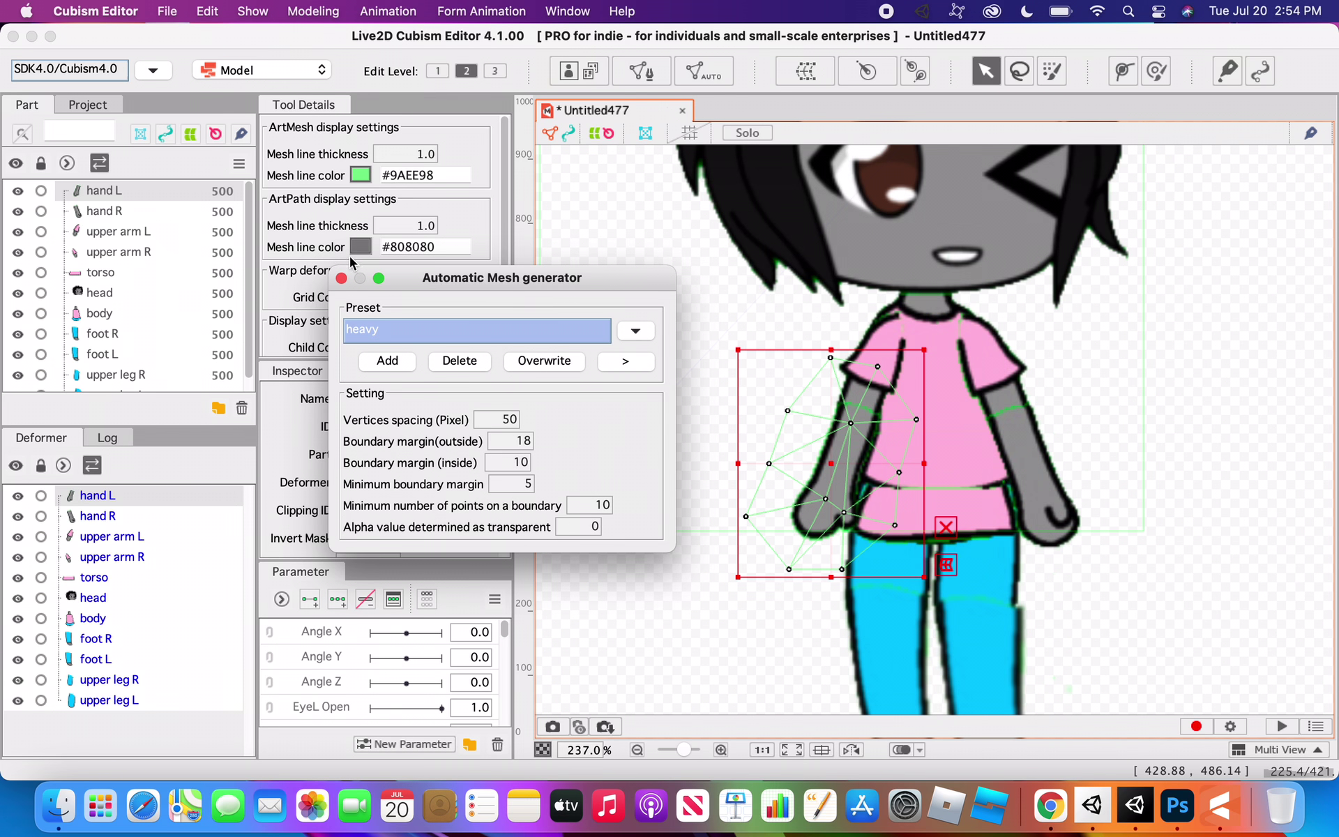
{"action": "left_click", "coordinate": [341, 280]}
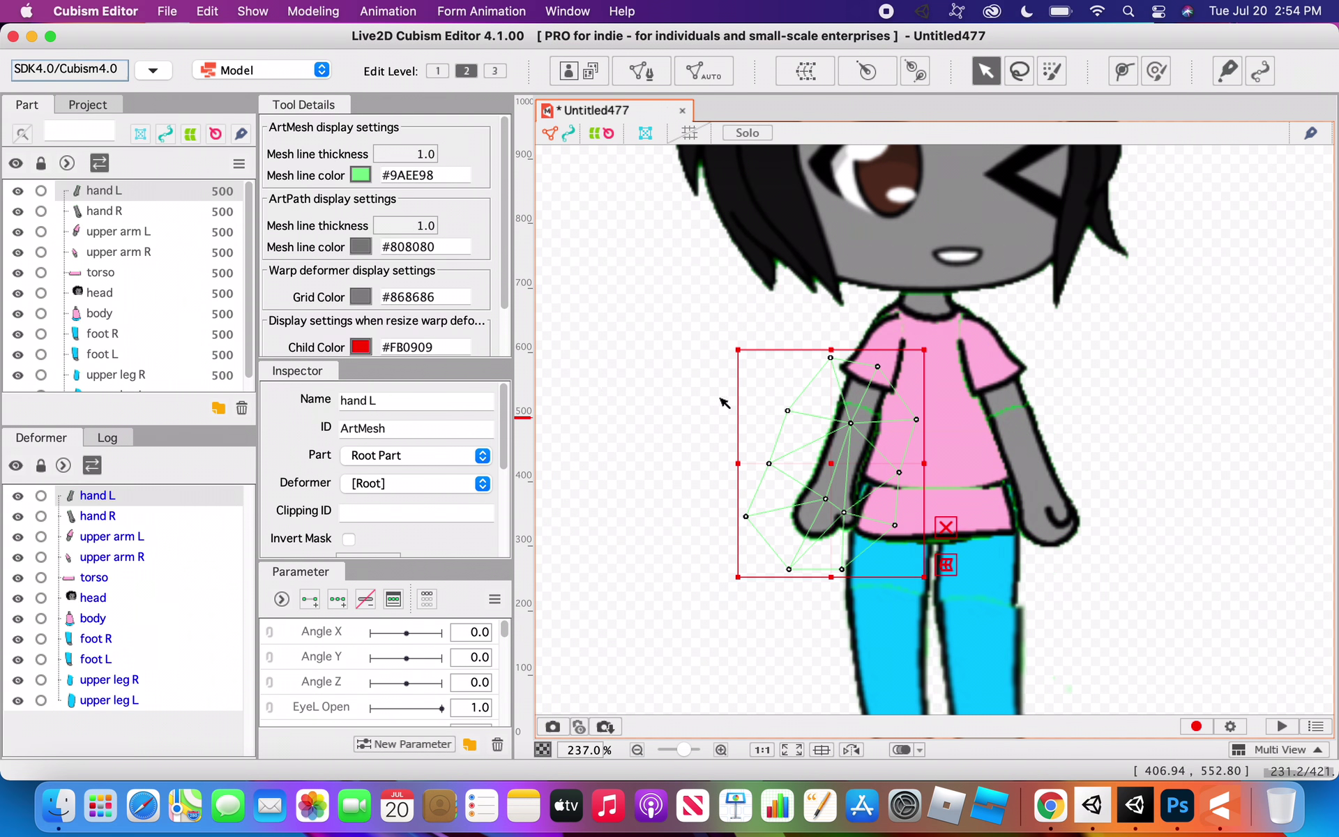
{"action": "scroll", "coordinate": [729, 398], "scroll_direction": "down", "scroll_amount": 4}
{"action": "scroll", "coordinate": [718, 402], "scroll_direction": "up", "scroll_amount": 2}
{"action": "scroll", "coordinate": [718, 402], "scroll_direction": "down", "scroll_amount": 10}
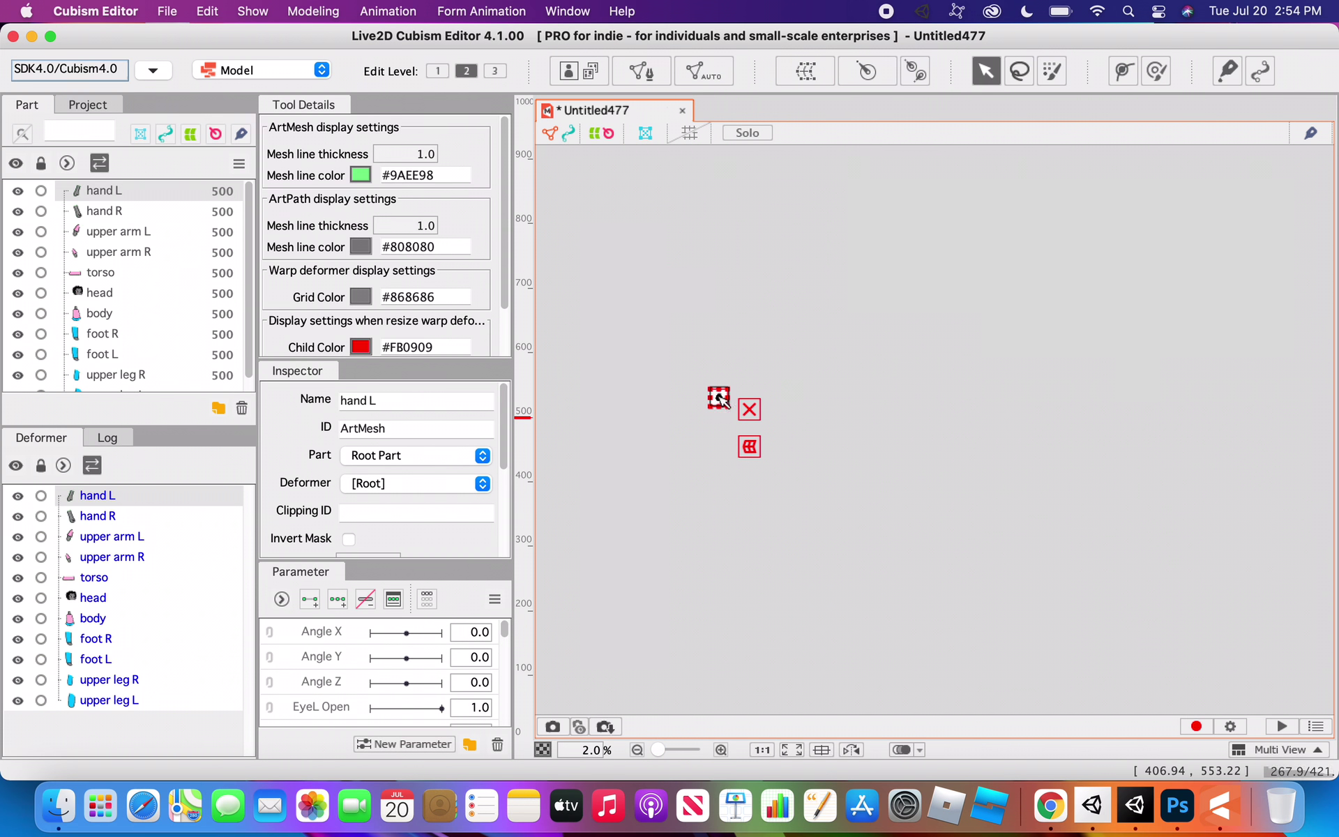
{"action": "scroll", "coordinate": [720, 400], "scroll_direction": "up", "scroll_amount": 8}
{"action": "scroll", "coordinate": [720, 403], "scroll_direction": "down", "scroll_amount": 3}
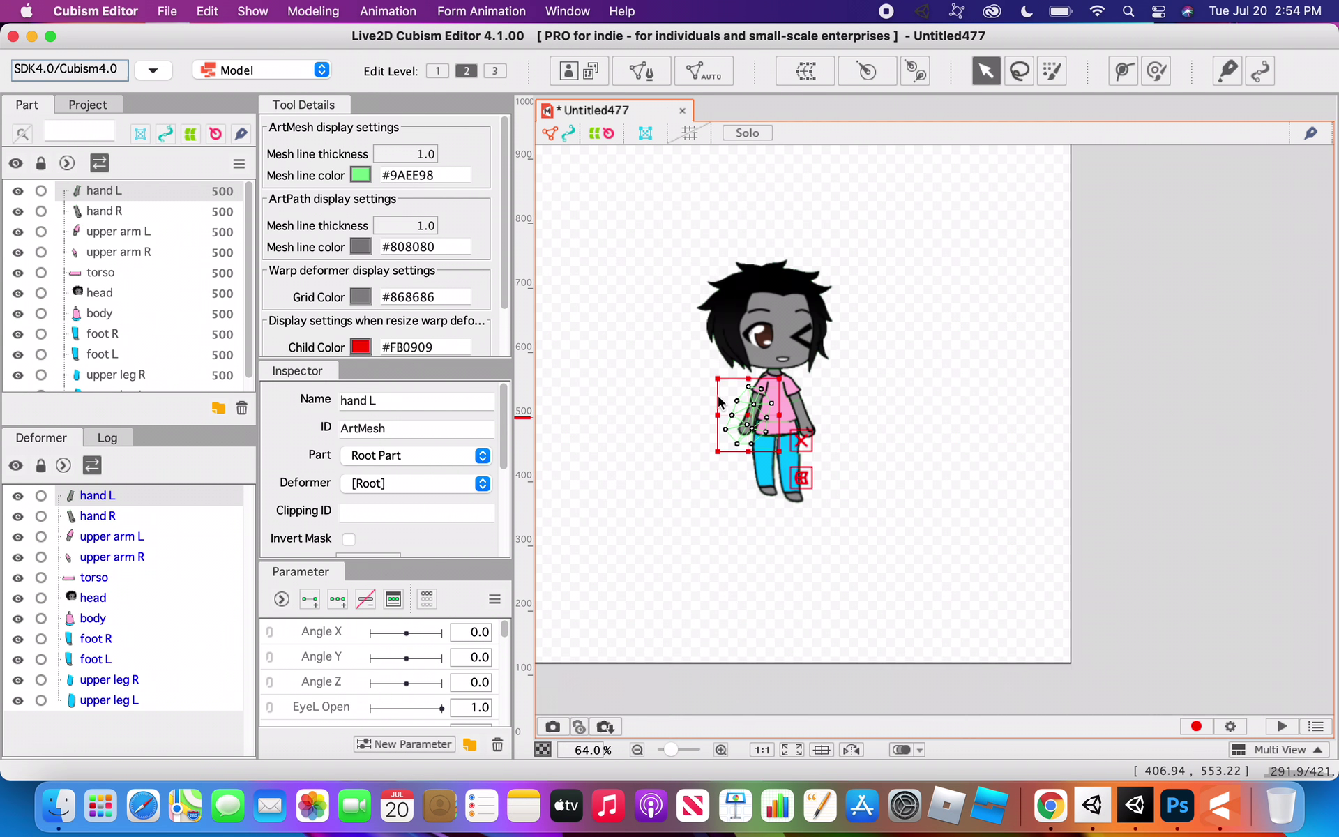
{"action": "scroll", "coordinate": [721, 402], "scroll_direction": "down", "scroll_amount": 2}
{"action": "scroll", "coordinate": [720, 402], "scroll_direction": "up", "scroll_amount": 6}
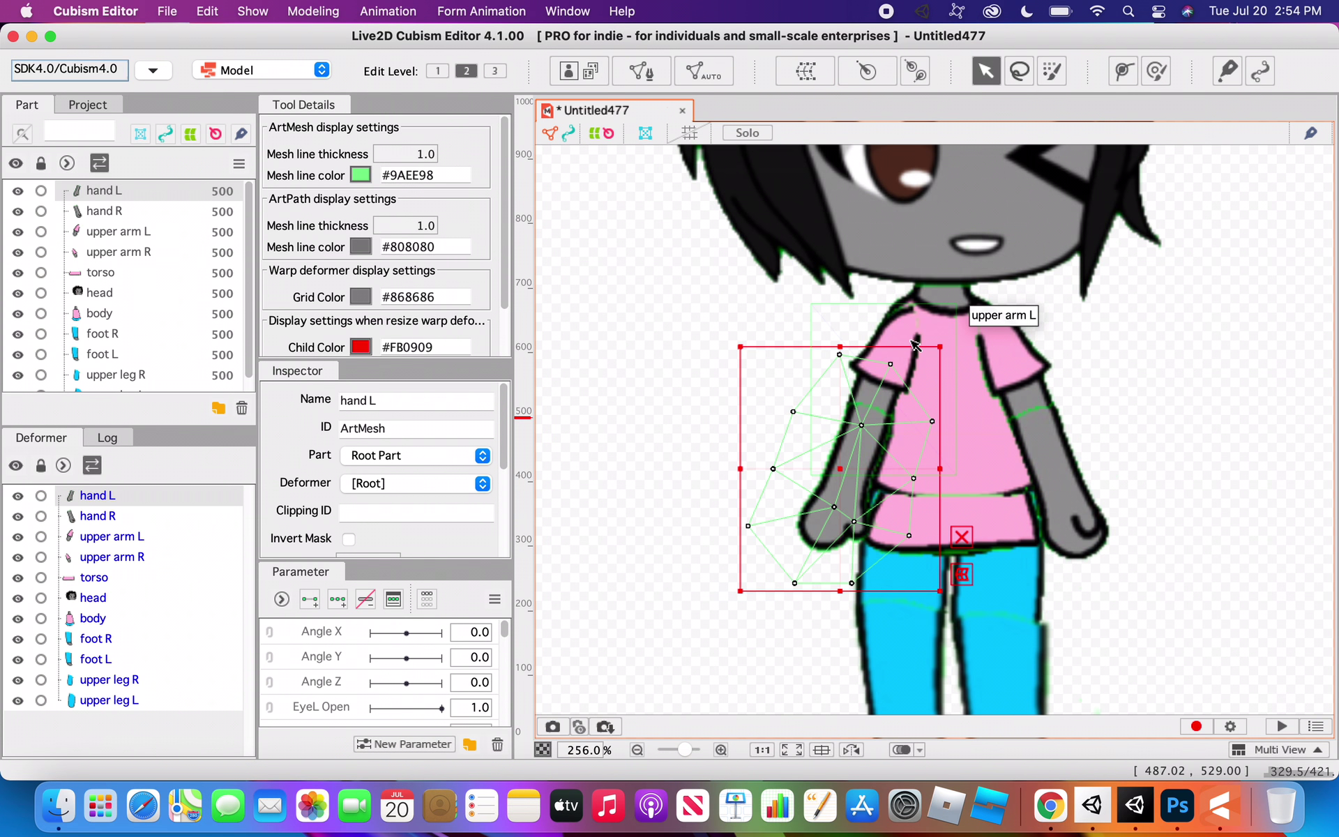
- Generate an automatic mesh for the upper arm L part using the heavy preset
{"action": "left_click", "coordinate": [123, 540]}
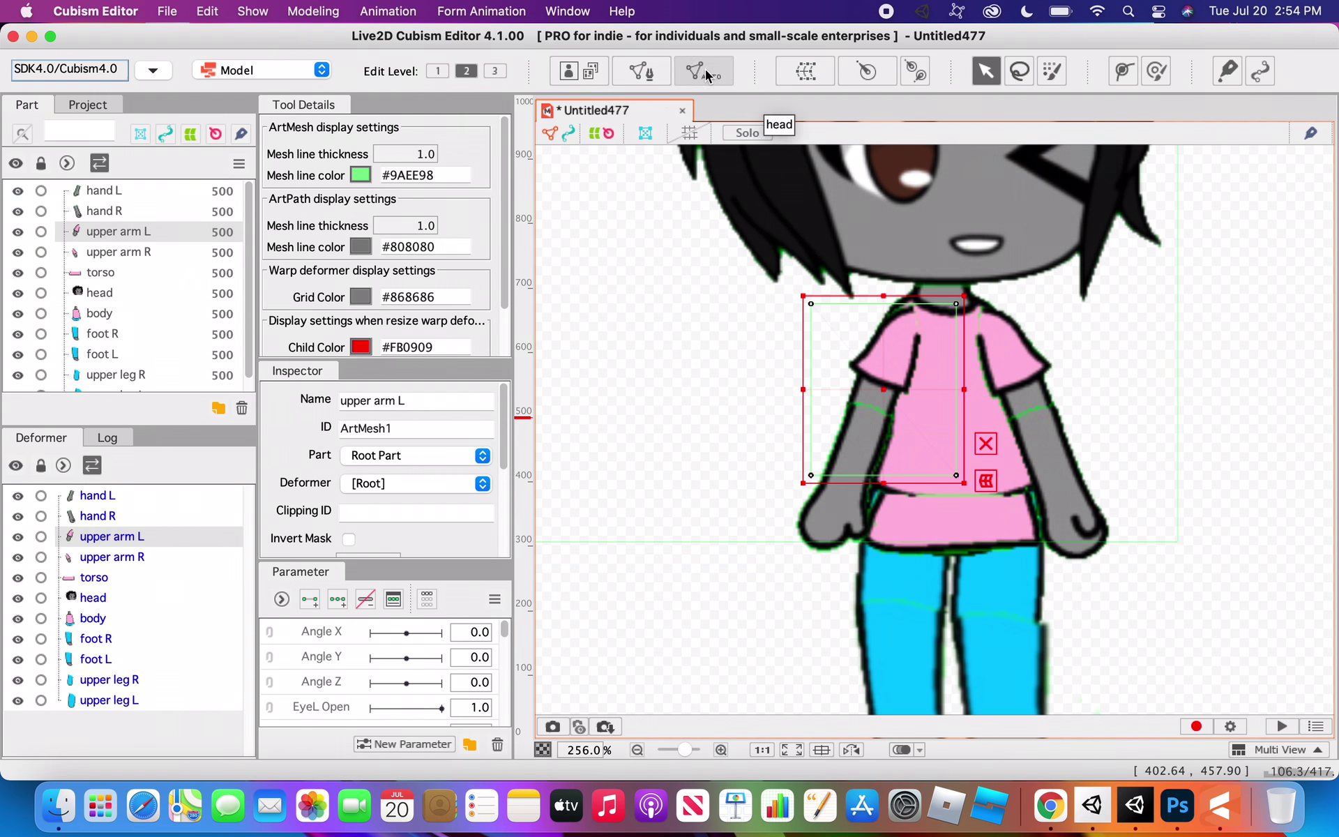
{"action": "left_click", "coordinate": [703, 70]}
{"action": "left_click", "coordinate": [803, 324]}
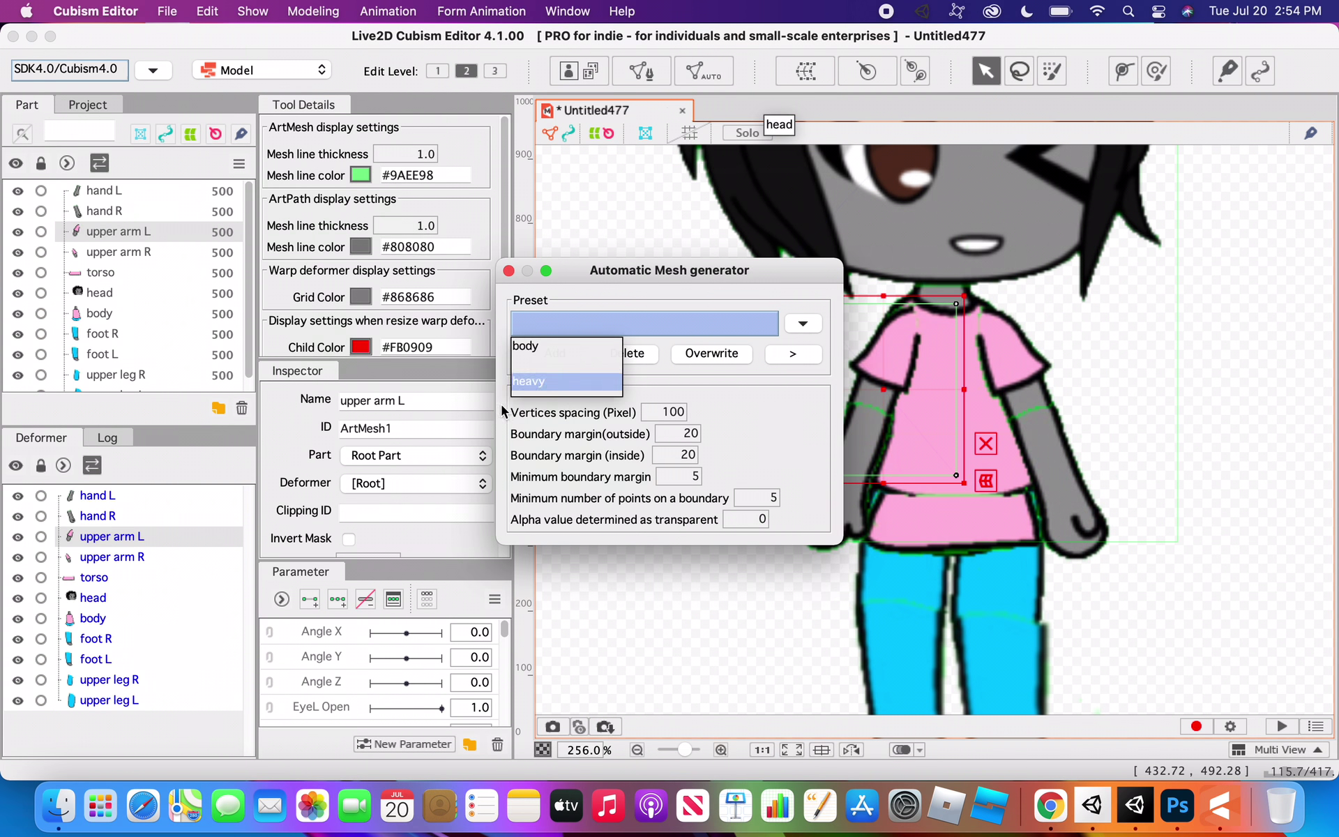
{"action": "left_click", "coordinate": [555, 378]}
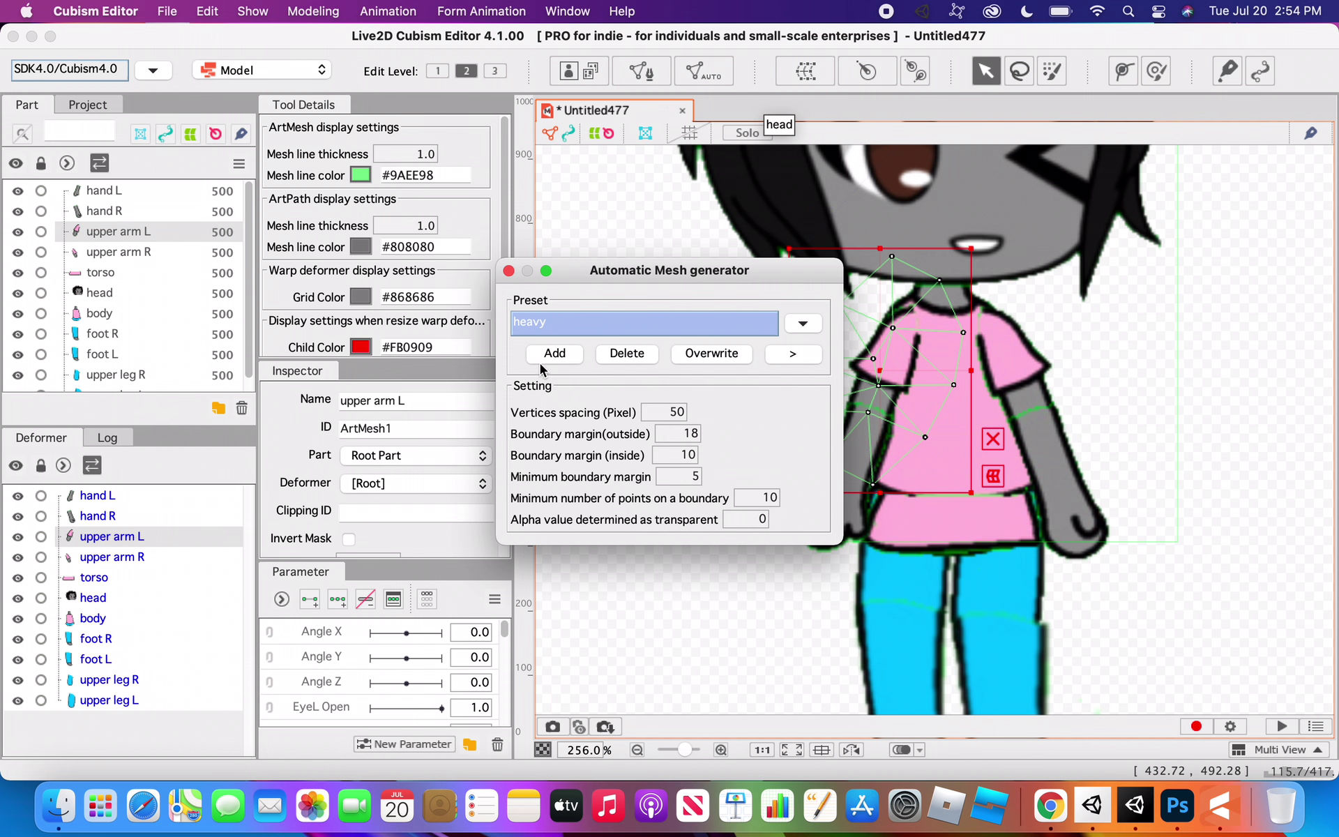
{"action": "left_click", "coordinate": [509, 270]}
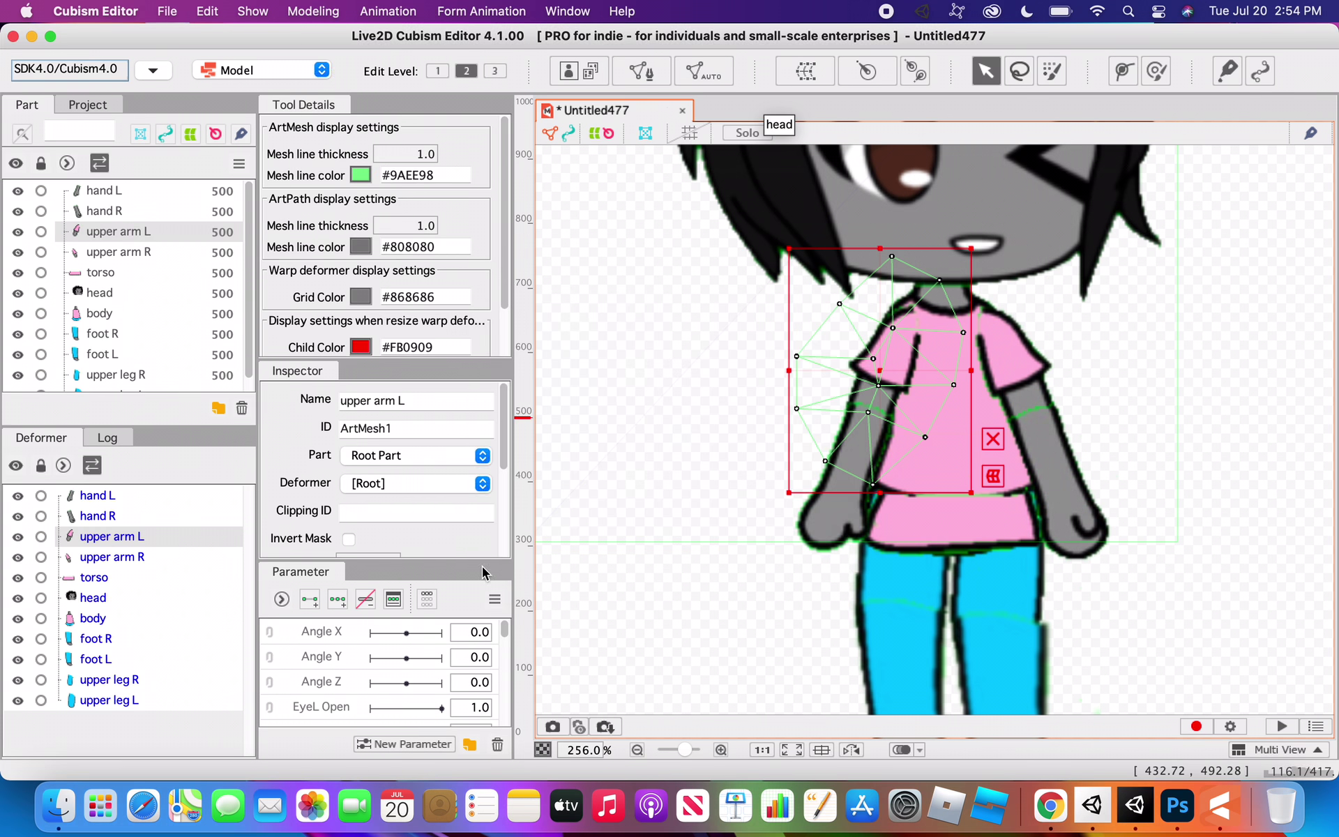
{"action": "left_click", "coordinate": [732, 433]}
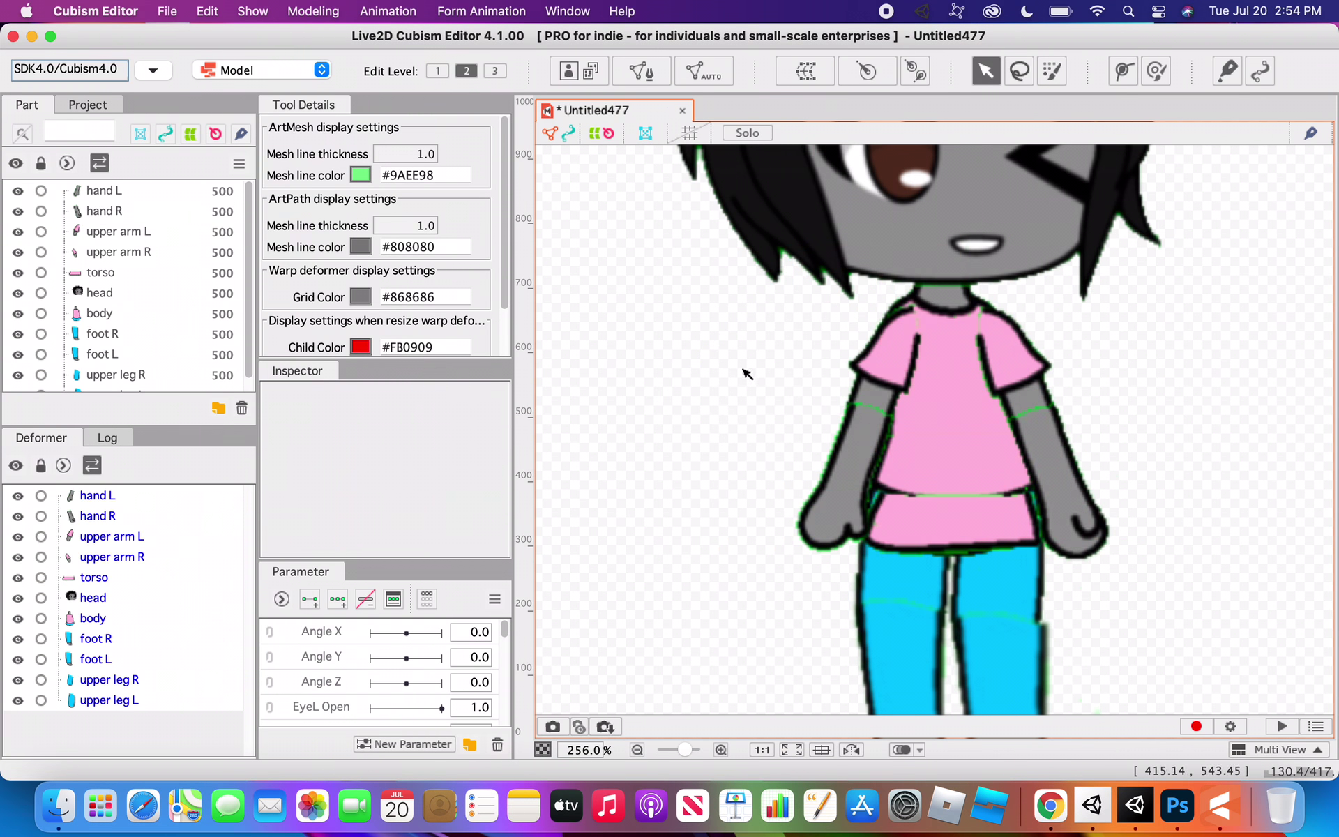
- Create a rotation deformer named "arm l" as the parent of the hand L and upper arm L parts
{"action": "left_click_drag", "start_coordinate": [774, 321], "coordinate": [933, 538]}
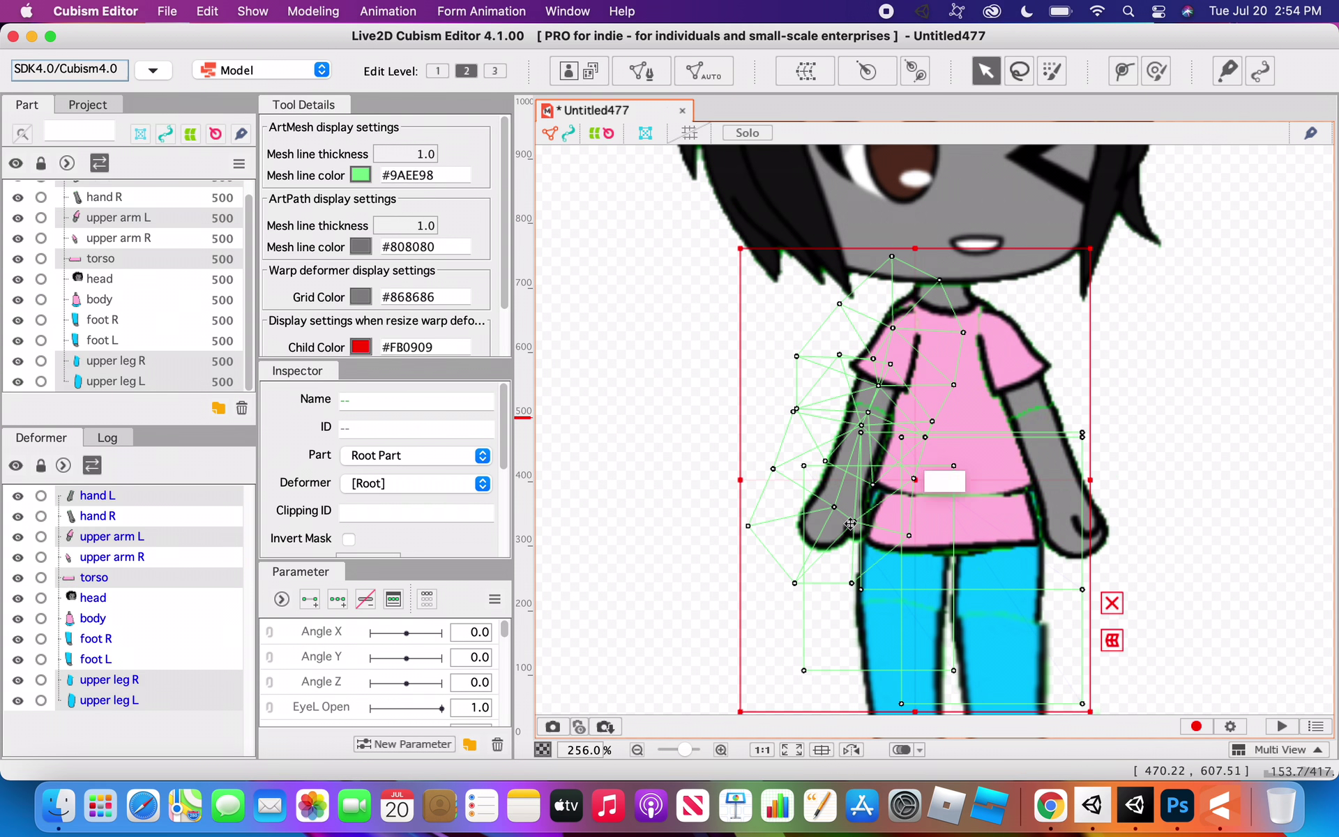
{"action": "left_click", "coordinate": [706, 534]}
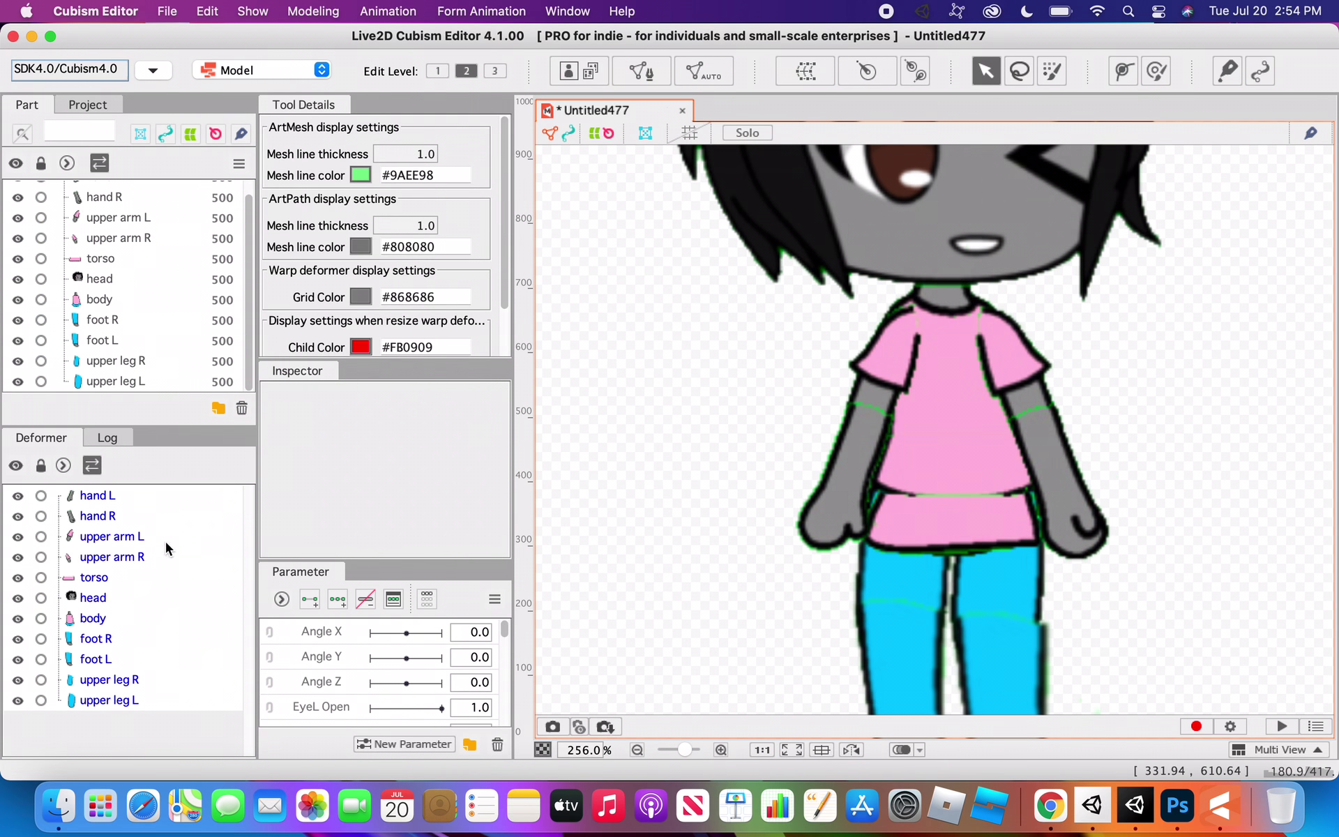
{"action": "left_click", "coordinate": [129, 535]}
{"action": "left_click", "coordinate": [129, 495], "text": "super"}
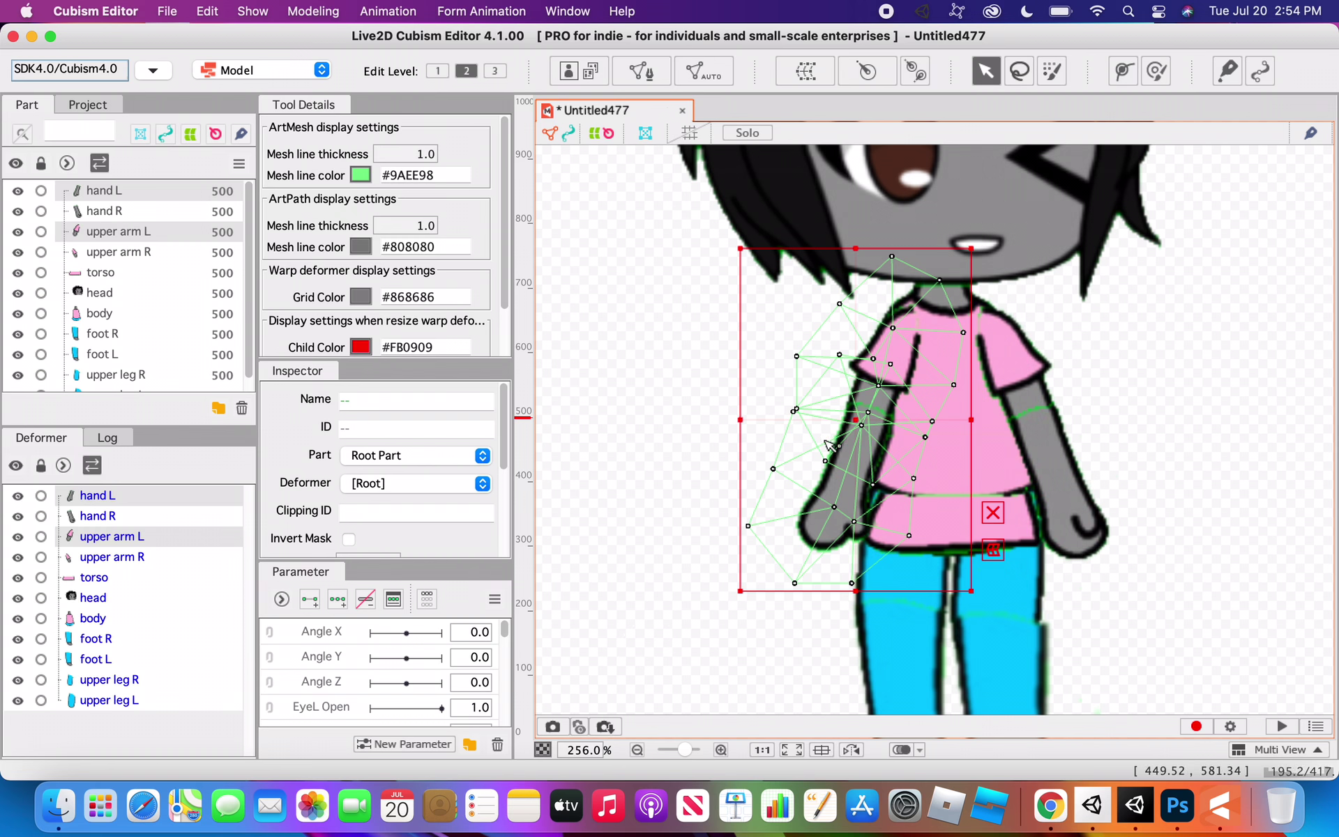
{"action": "left_click", "coordinate": [855, 72]}
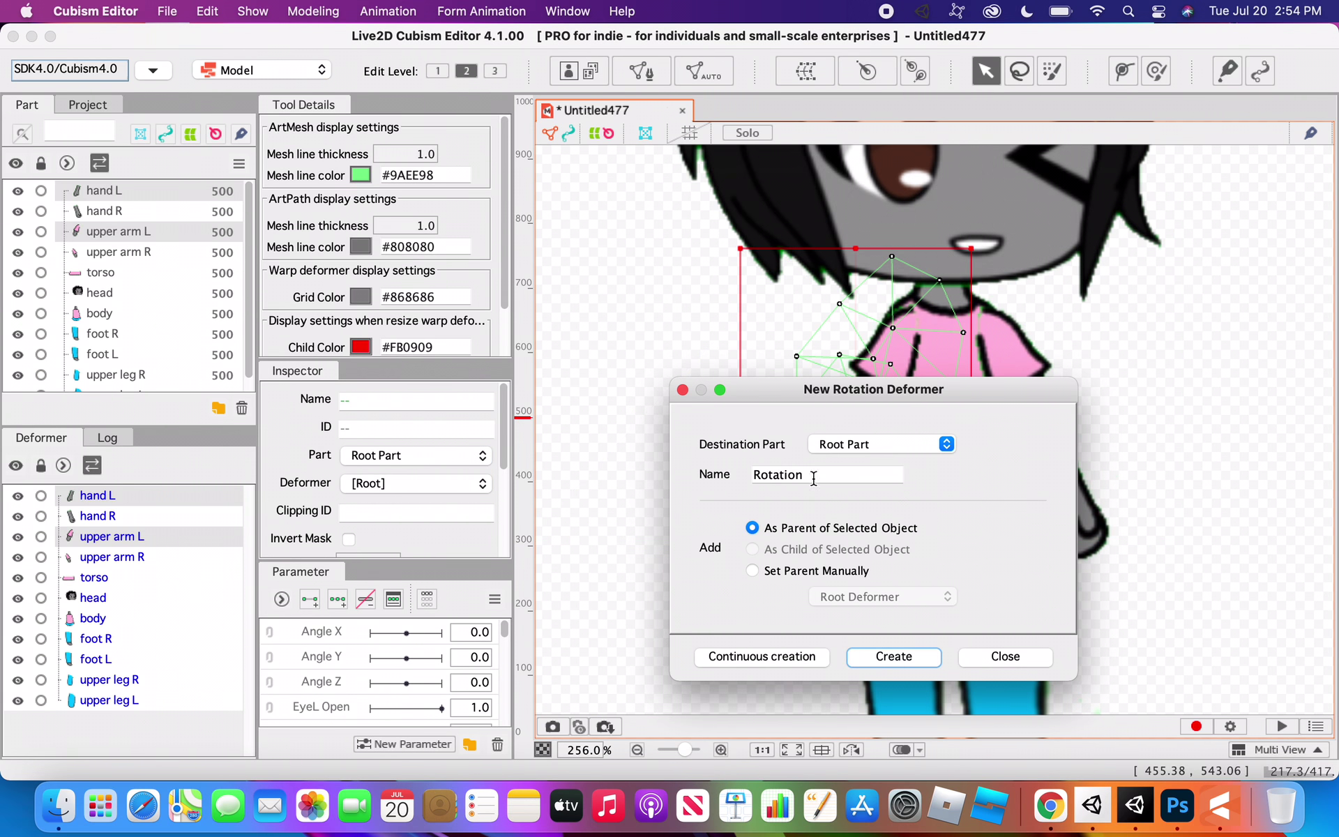
{"action": "left_click_drag", "start_coordinate": [813, 479], "coordinate": [704, 468]}
{"action": "key", "text": "BackSpace"}
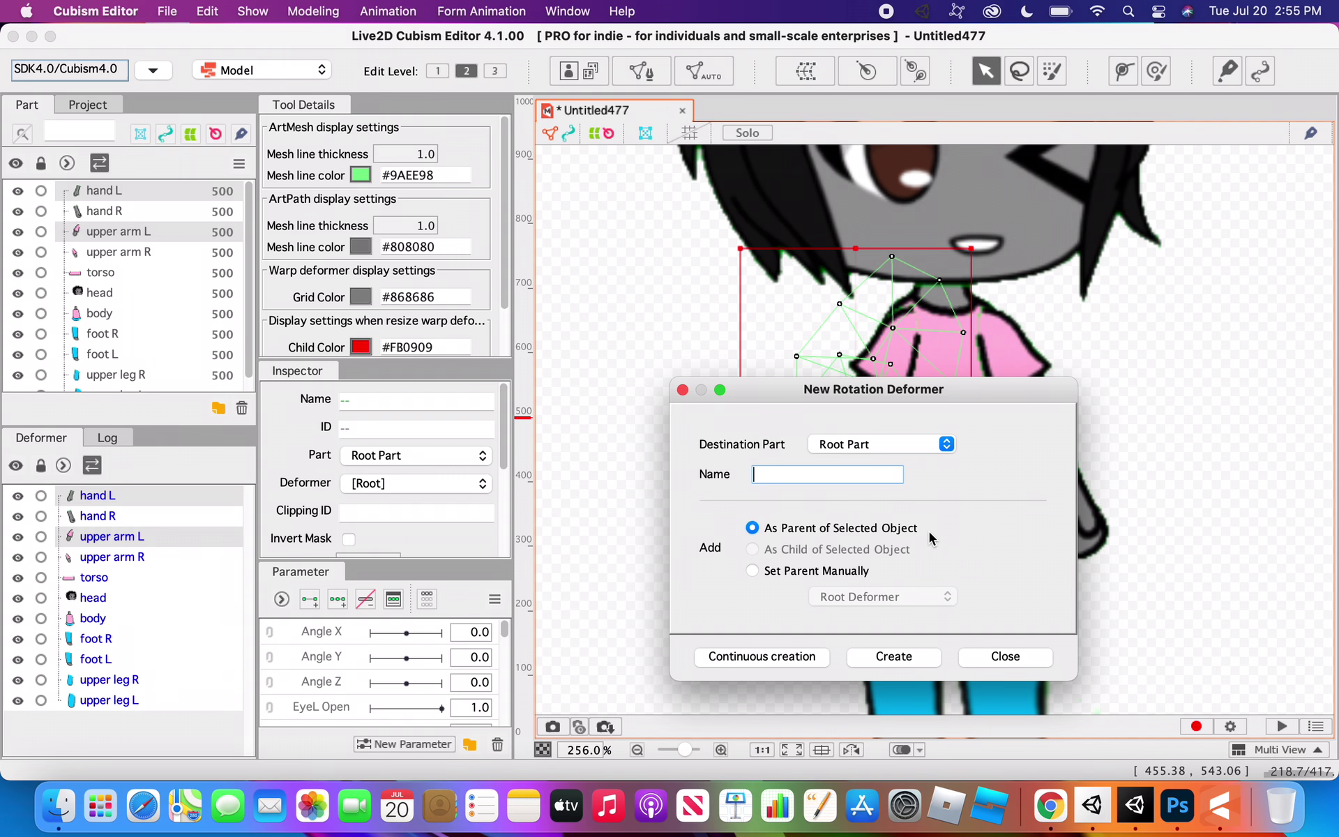
{"action": "left_click_drag", "start_coordinate": [1023, 396], "coordinate": [604, 334]}
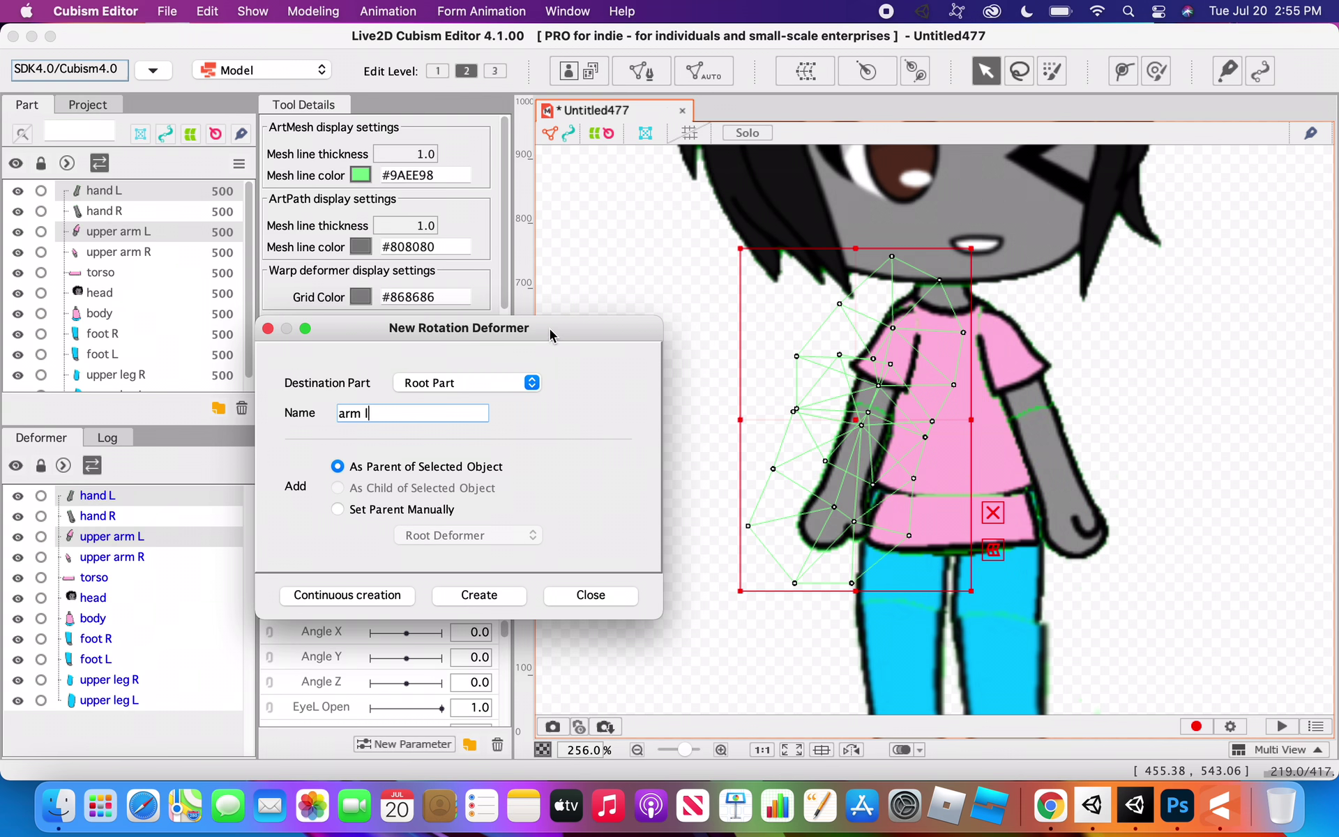
{"action": "left_click", "coordinate": [479, 594]}
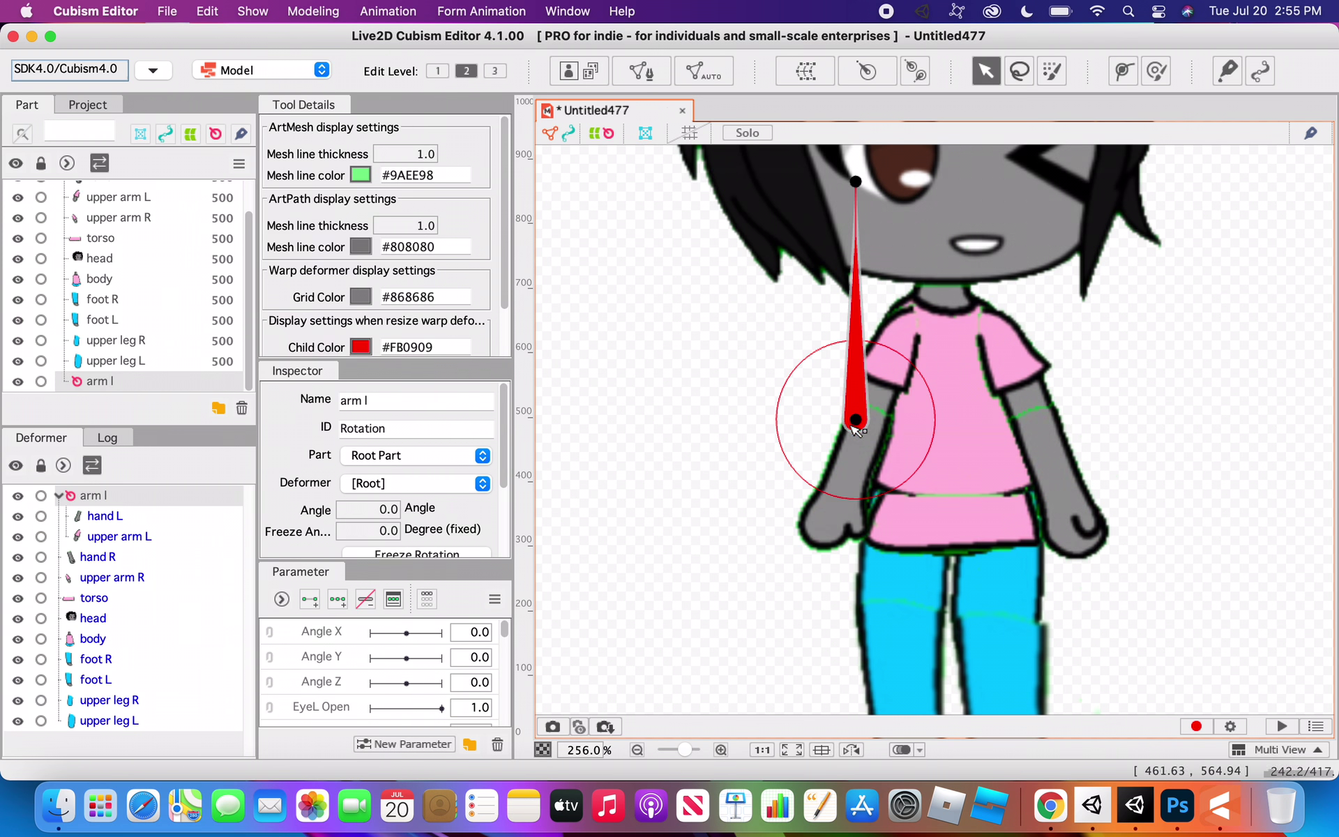
- Place the arm l deformer's pivot on the shoulder and swing it down along the arm to about -142.5 degrees
{"action": "left_click_drag", "start_coordinate": [856, 421], "coordinate": [911, 322]}
{"action": "scroll", "coordinate": [909, 327], "scroll_direction": "down", "scroll_amount": 2}
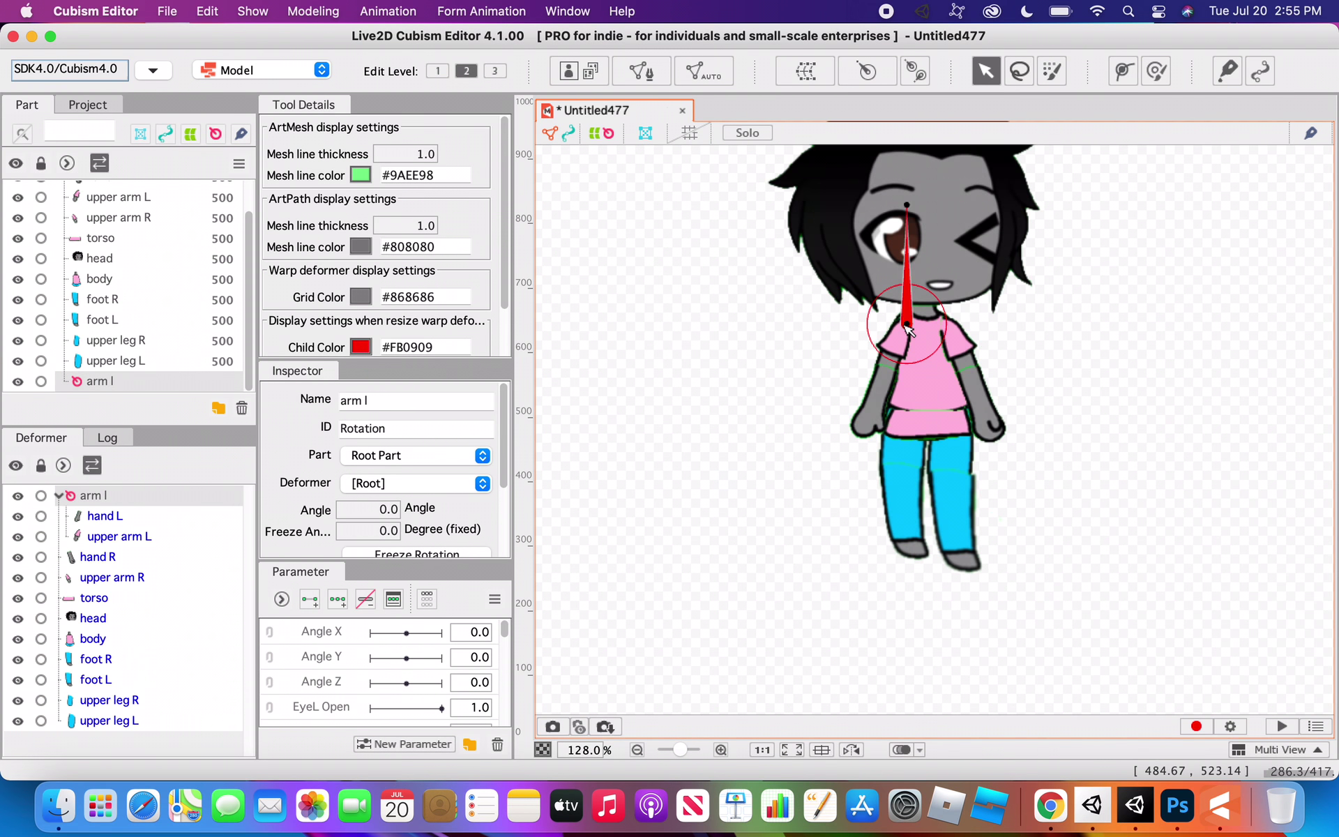
{"action": "scroll", "coordinate": [908, 328], "scroll_direction": "up", "scroll_amount": 1}
{"action": "scroll", "coordinate": [908, 328], "scroll_direction": "down", "scroll_amount": 1}
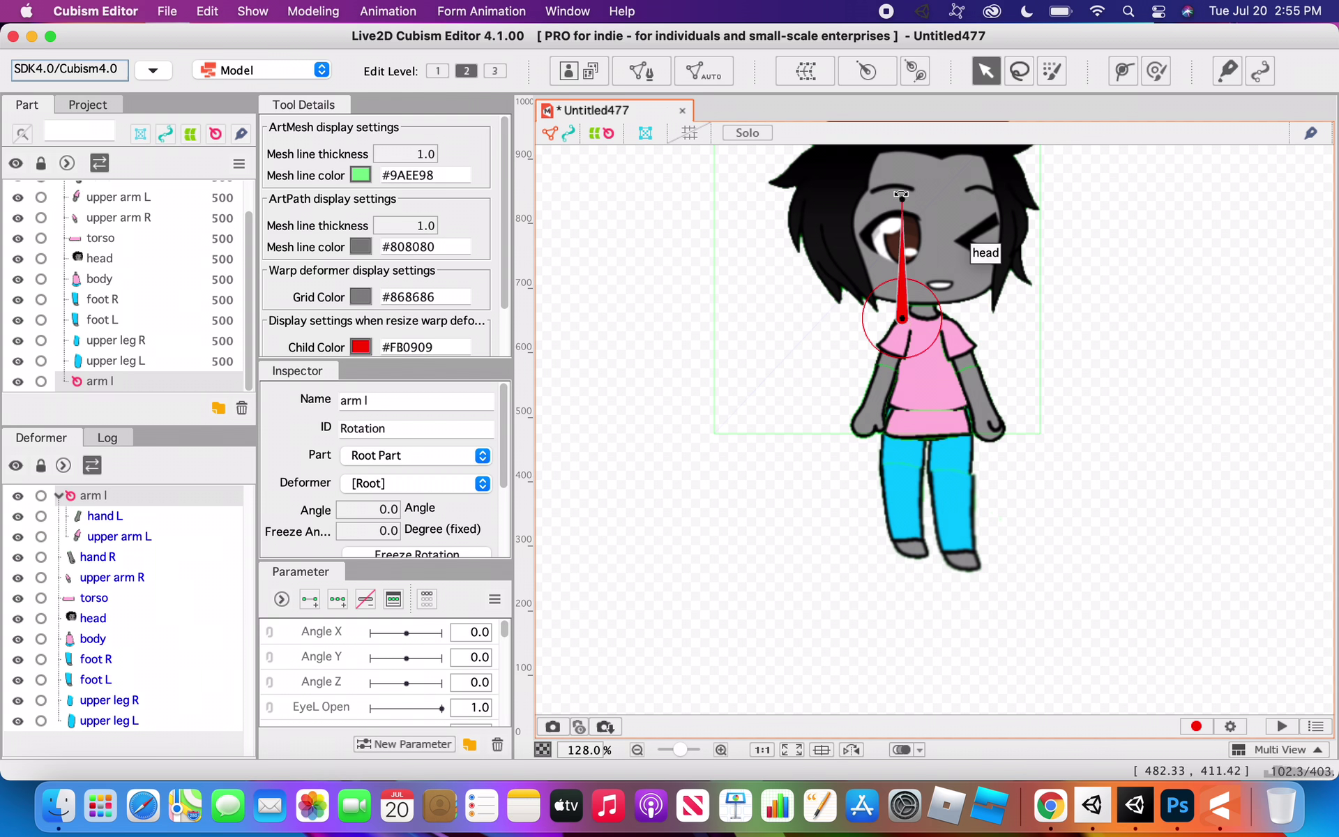
{"action": "left_click_drag", "start_coordinate": [900, 193], "coordinate": [846, 393]}
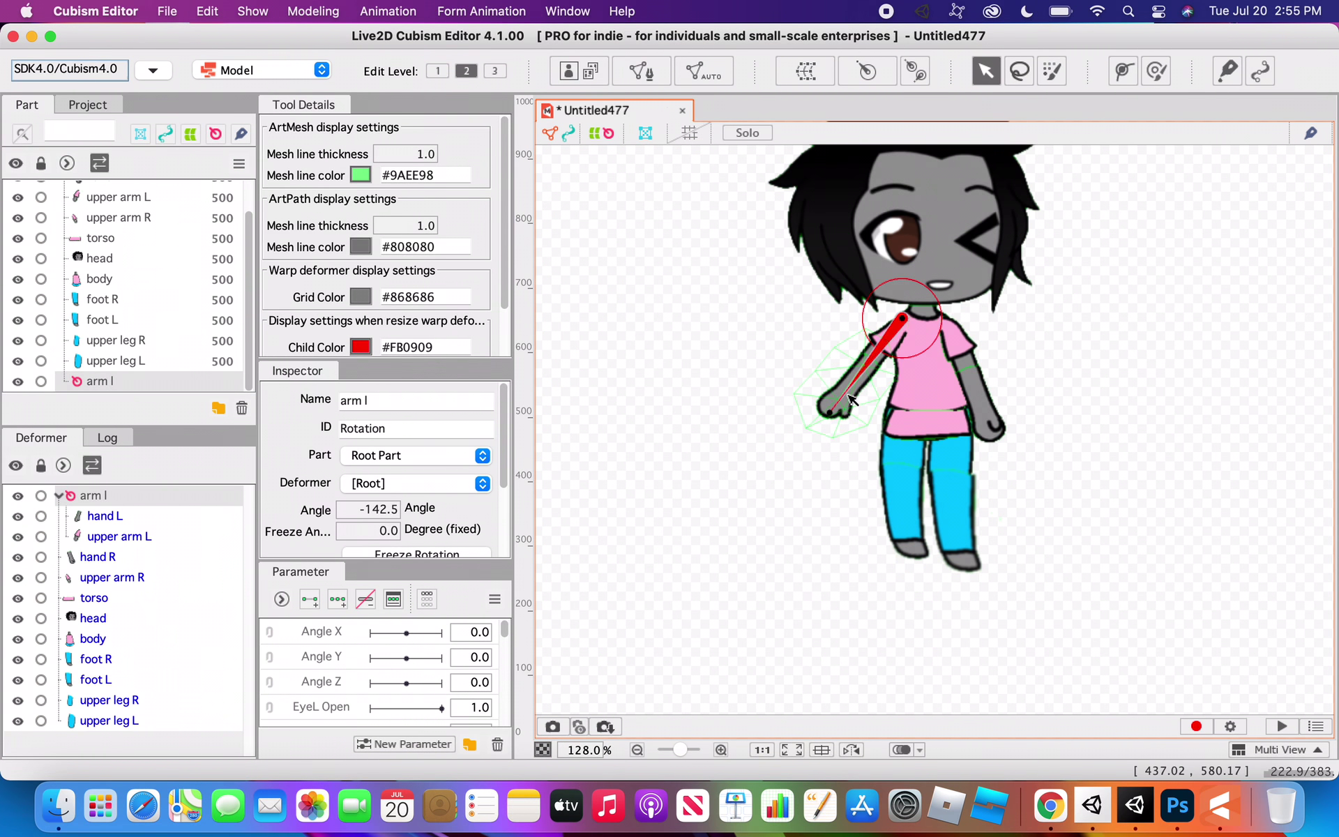
- Create a rotation deformer named "hand l" as the parent of the hand L part
{"action": "left_click", "coordinate": [847, 392]}
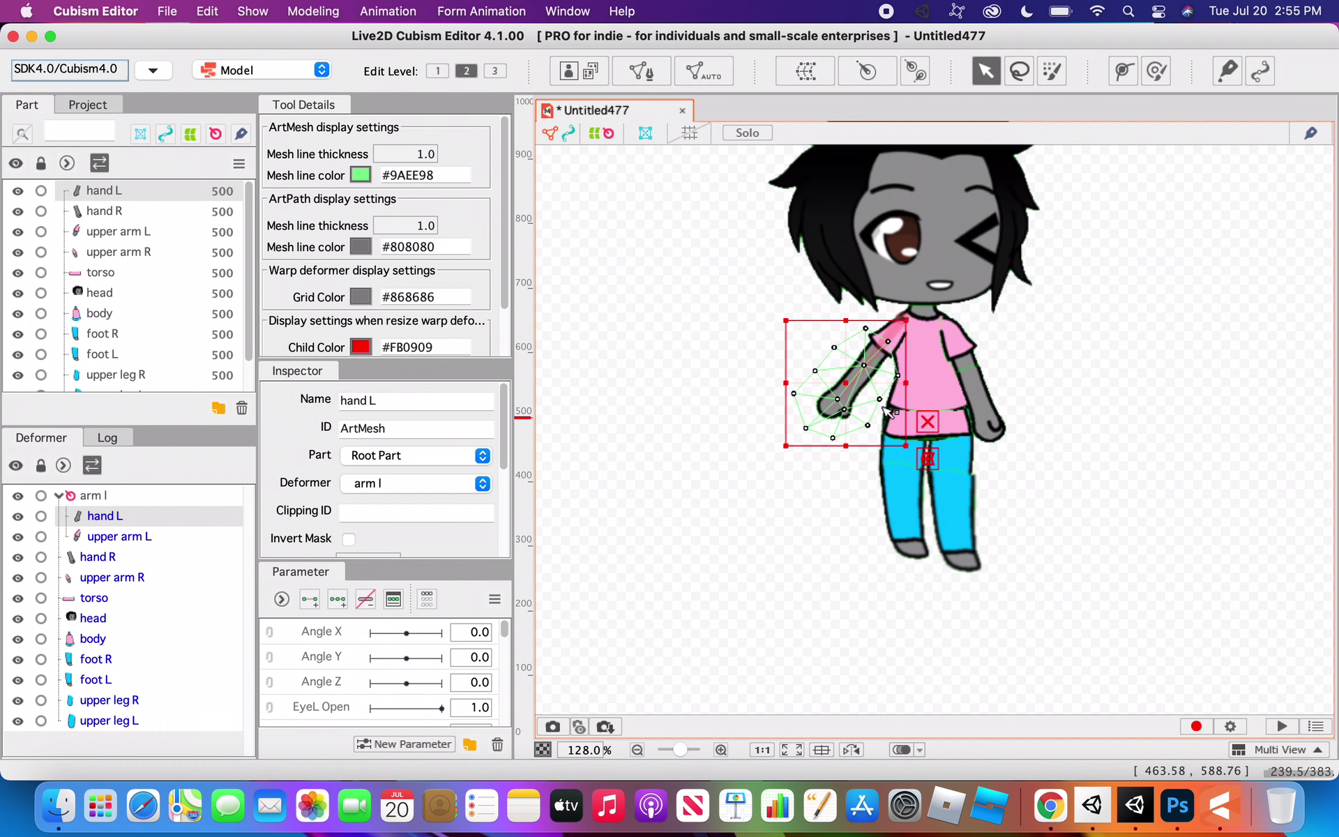
{"action": "left_click", "coordinate": [872, 78]}
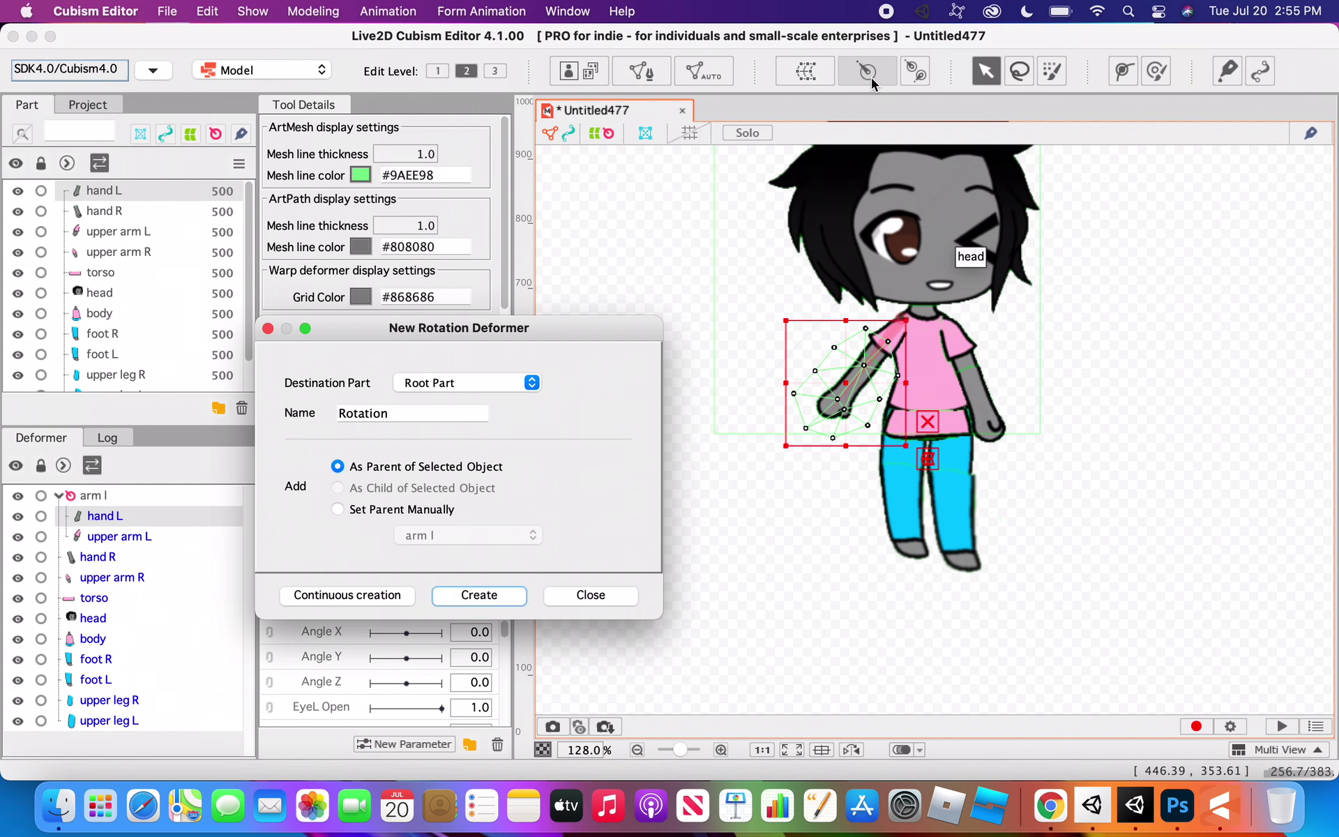
{"action": "double_click", "coordinate": [425, 412]}
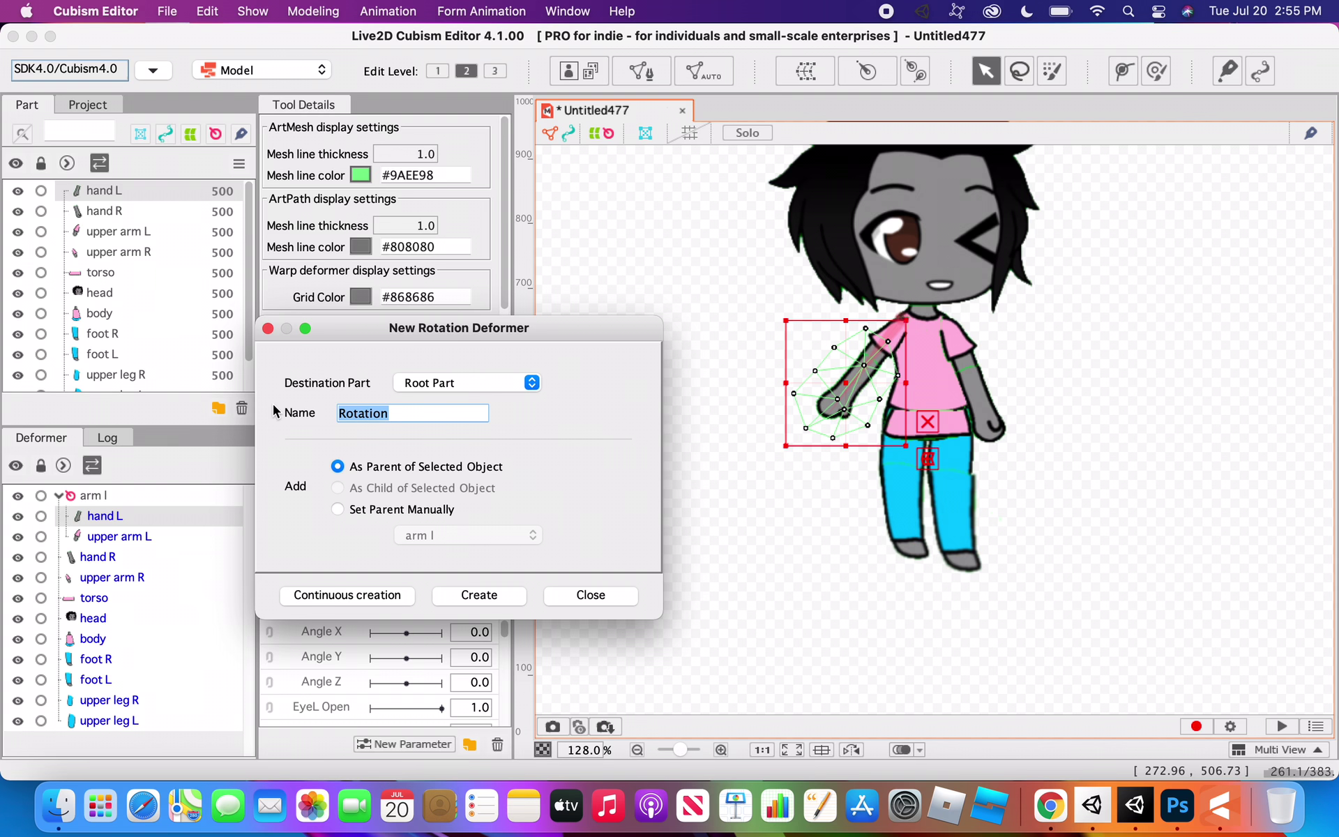
{"action": "key", "text": "BackSpace"}
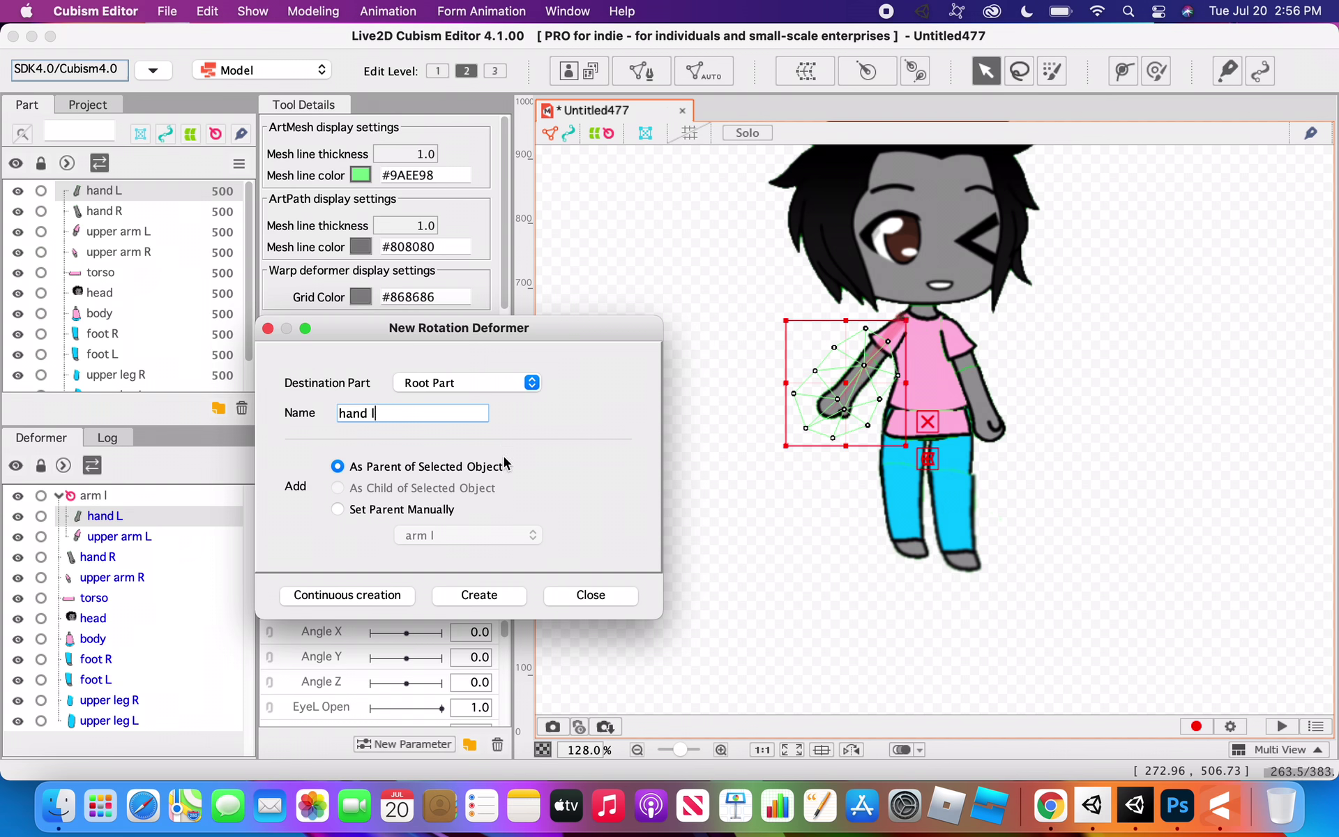
{"action": "left_click", "coordinate": [491, 595]}
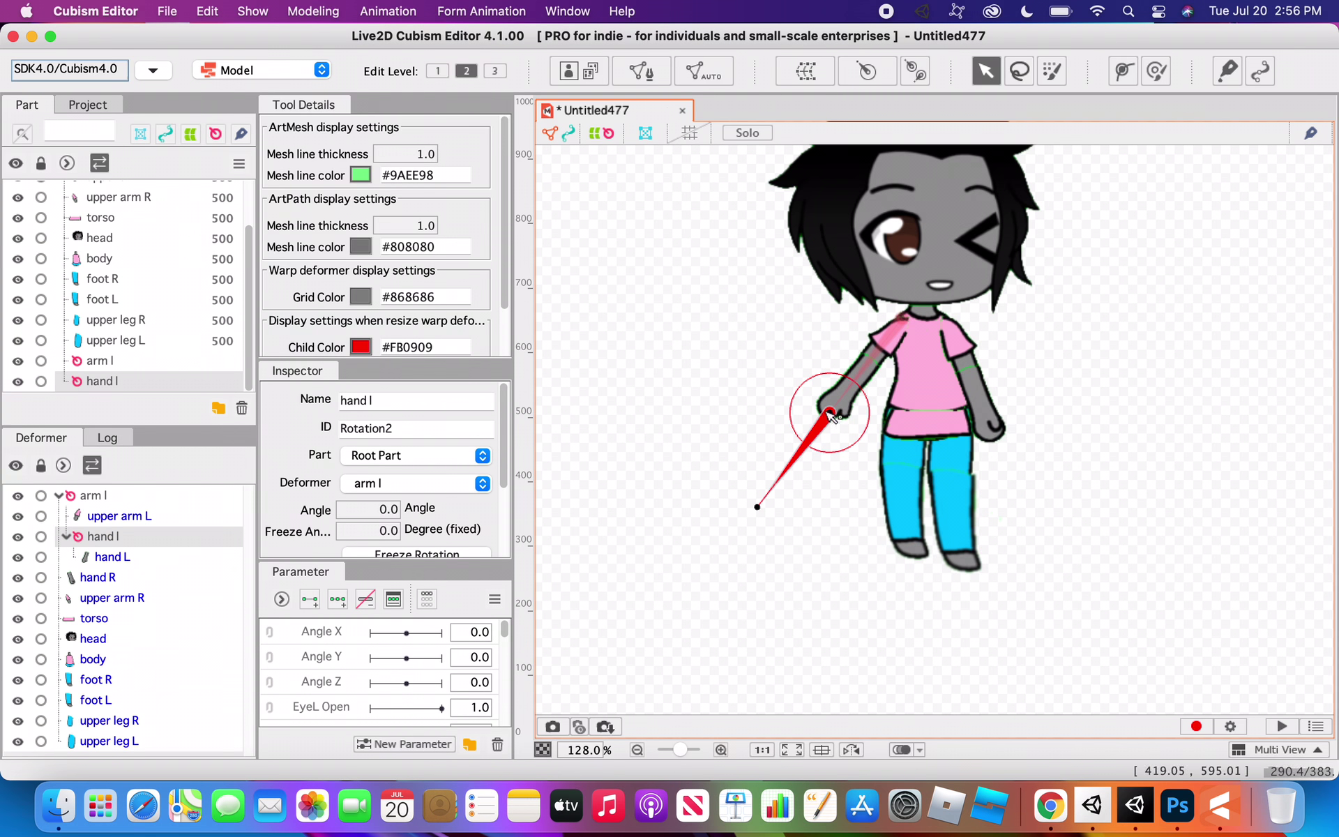
- Place the hand l deformer's pivot at the elbow seam below the sleeve and rotate it to about 5.8 degrees
{"action": "left_click_drag", "start_coordinate": [829, 412], "coordinate": [957, 335]}
{"action": "scroll", "coordinate": [872, 363], "scroll_direction": "up", "scroll_amount": 10}
{"action": "scroll", "coordinate": [977, 360], "scroll_direction": "down", "scroll_amount": 10}
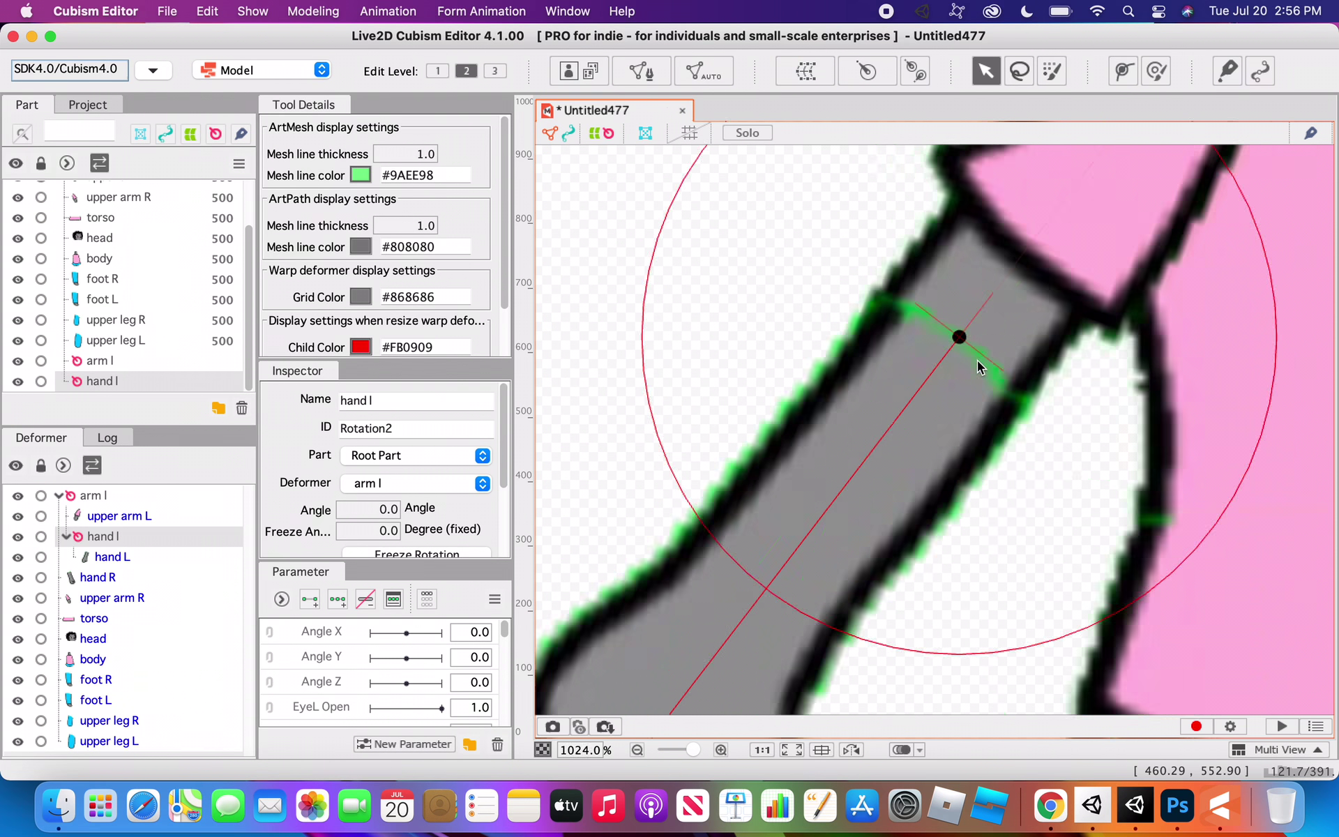
{"action": "left_click_drag", "start_coordinate": [871, 490], "coordinate": [917, 418]}
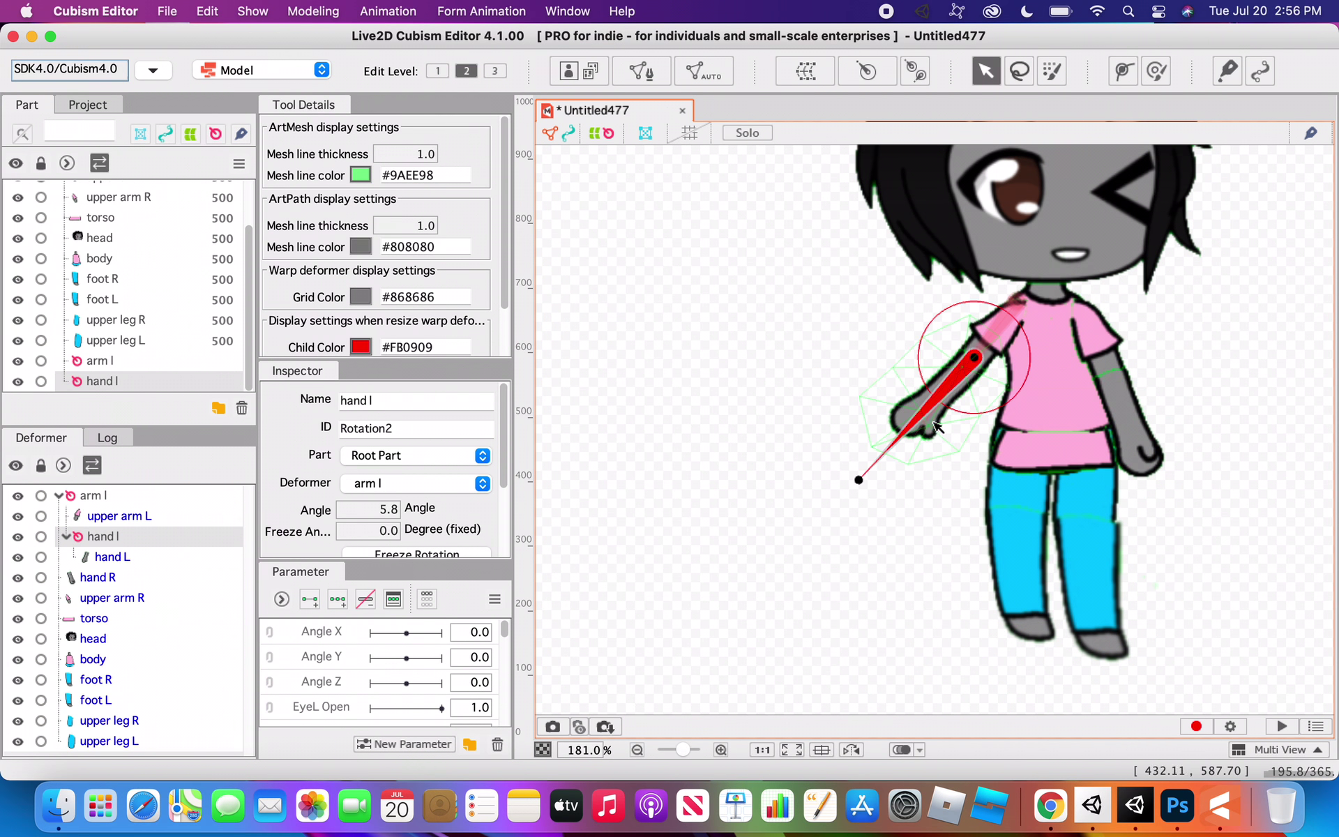
{"action": "left_click", "coordinate": [840, 380]}
- Add three keys on Angle Z for the arm l deformer and, at 30, raise the arm to about -43.1 degrees
{"action": "left_click", "coordinate": [1015, 316]}
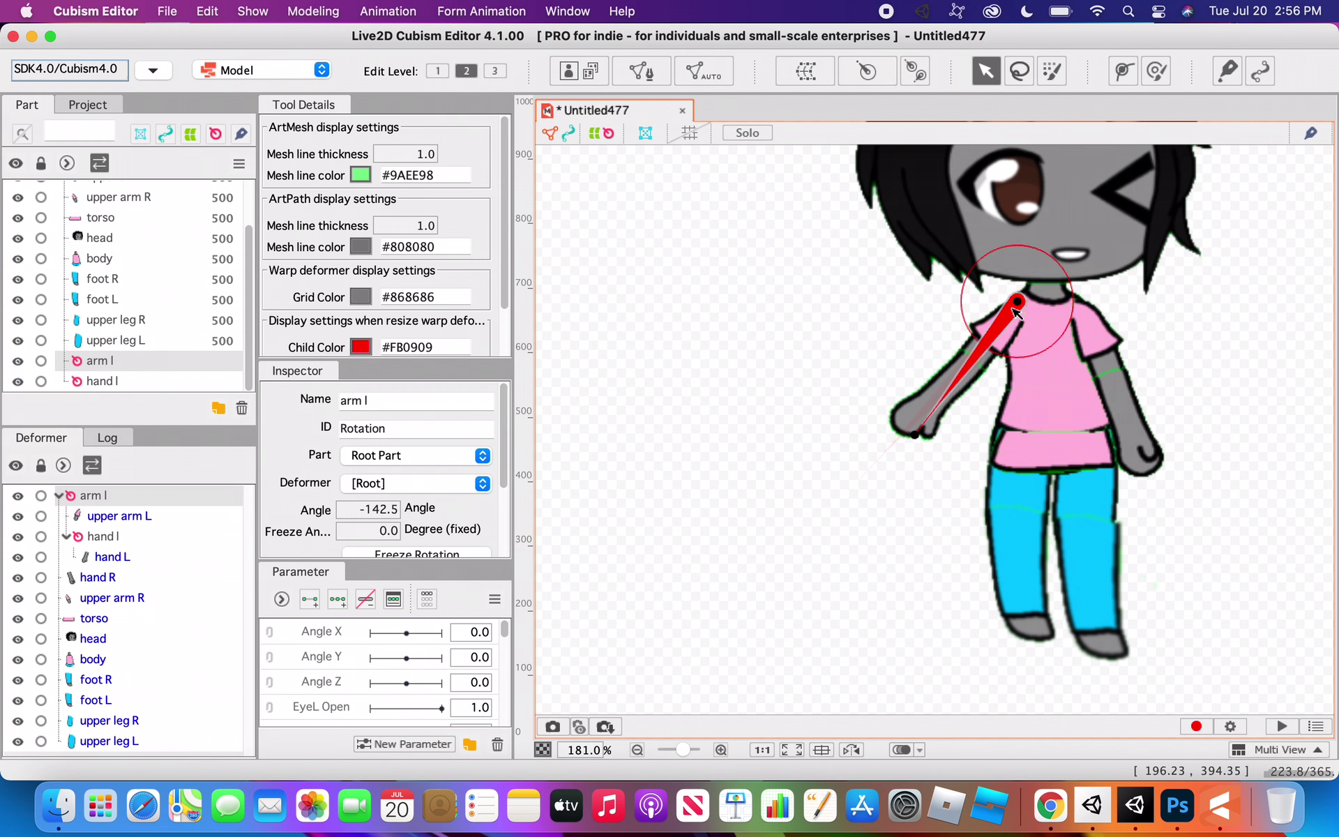
{"action": "scroll", "coordinate": [989, 374], "scroll_direction": "up", "scroll_amount": 3}
{"action": "scroll", "coordinate": [989, 373], "scroll_direction": "down", "scroll_amount": 5}
{"action": "scroll", "coordinate": [989, 373], "scroll_direction": "down", "scroll_amount": 3}
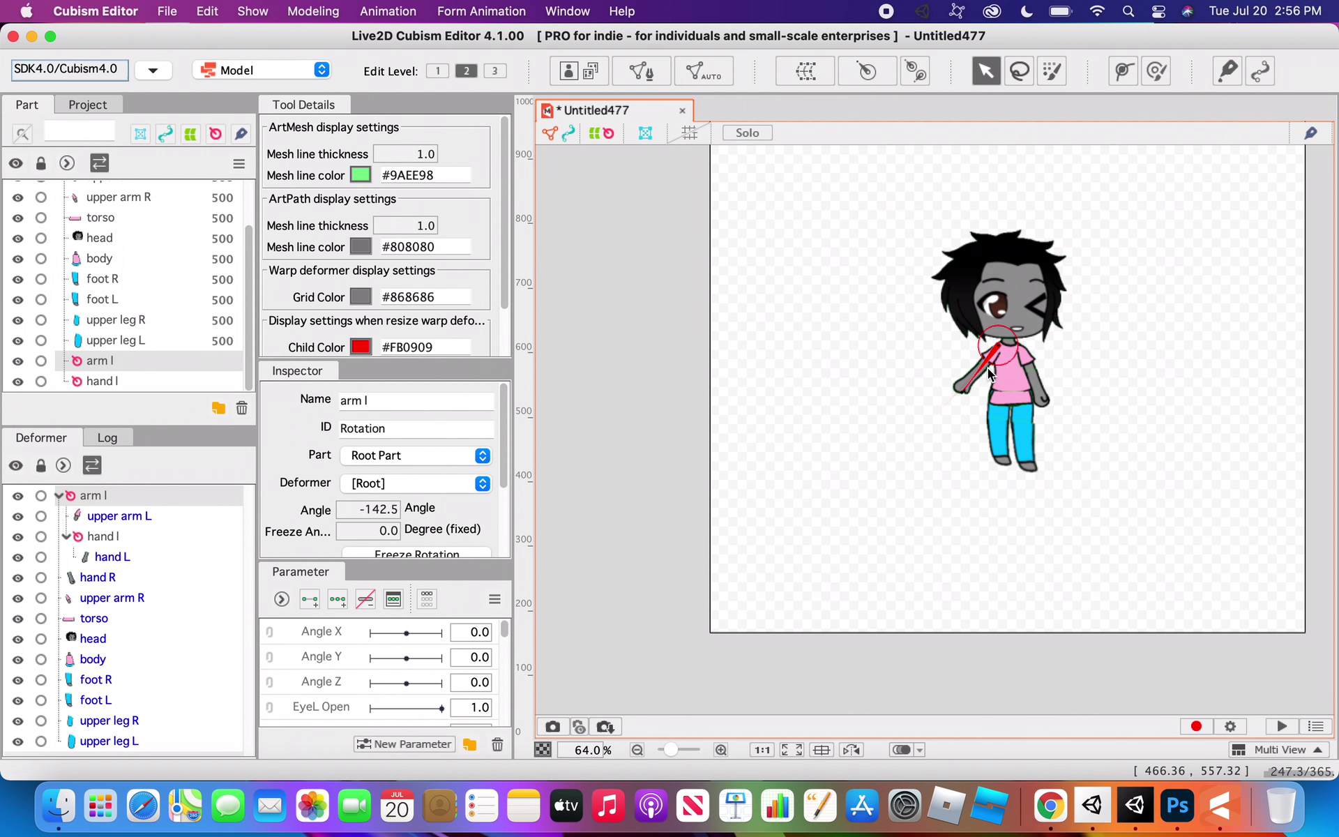
{"action": "scroll", "coordinate": [990, 373], "scroll_direction": "up", "scroll_amount": 3}
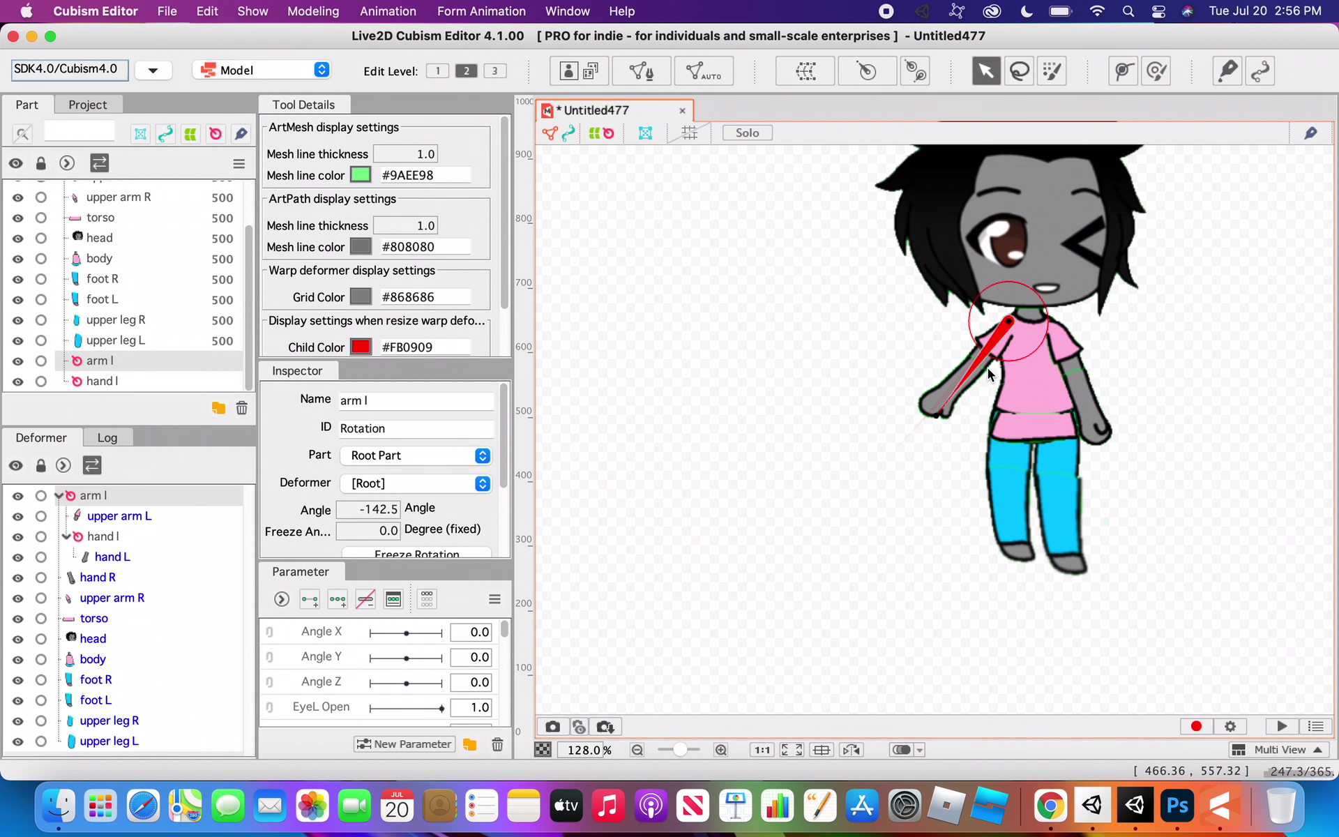
{"action": "left_click", "coordinate": [341, 677]}
{"action": "left_click", "coordinate": [338, 599]}
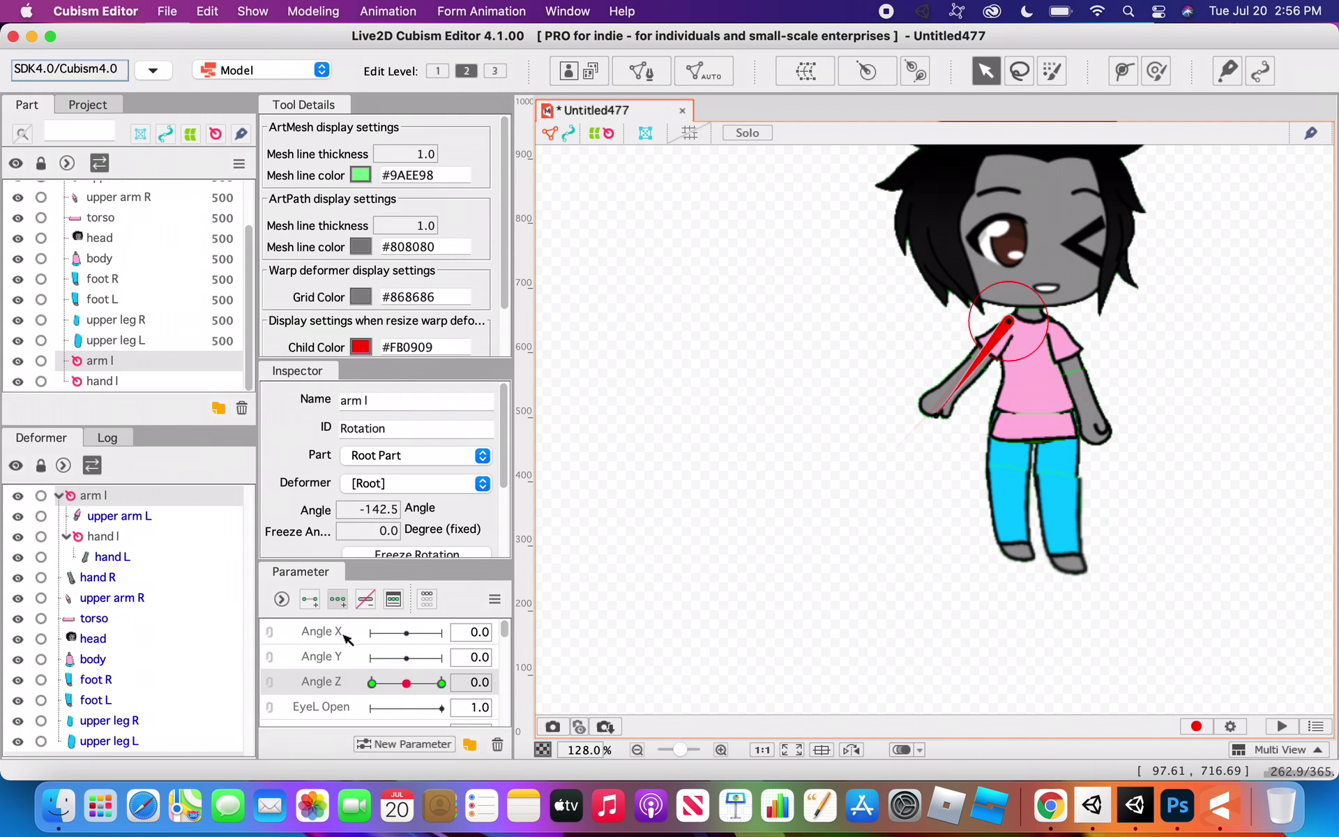
{"action": "left_click_drag", "start_coordinate": [418, 686], "coordinate": [338, 678]}
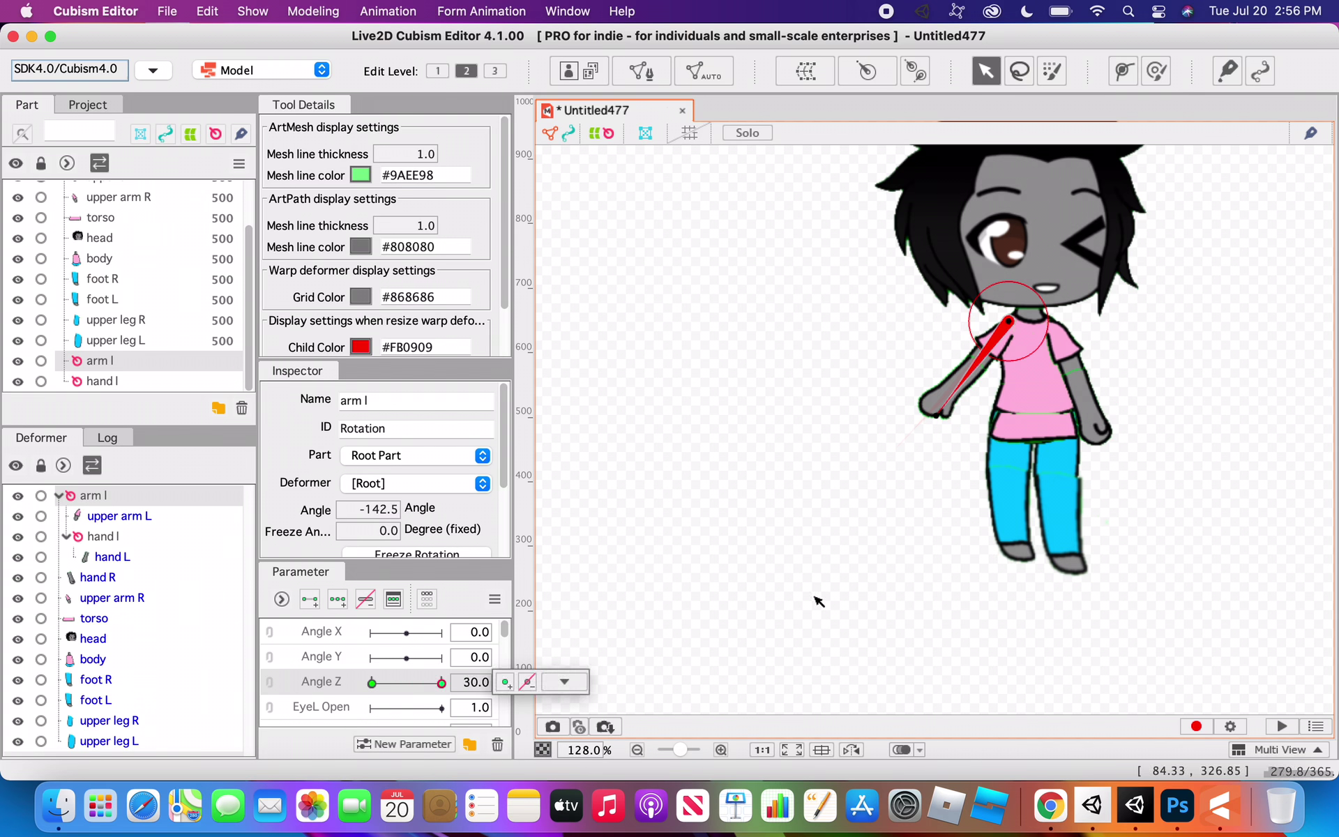
{"action": "left_click_drag", "start_coordinate": [941, 412], "coordinate": [961, 256]}
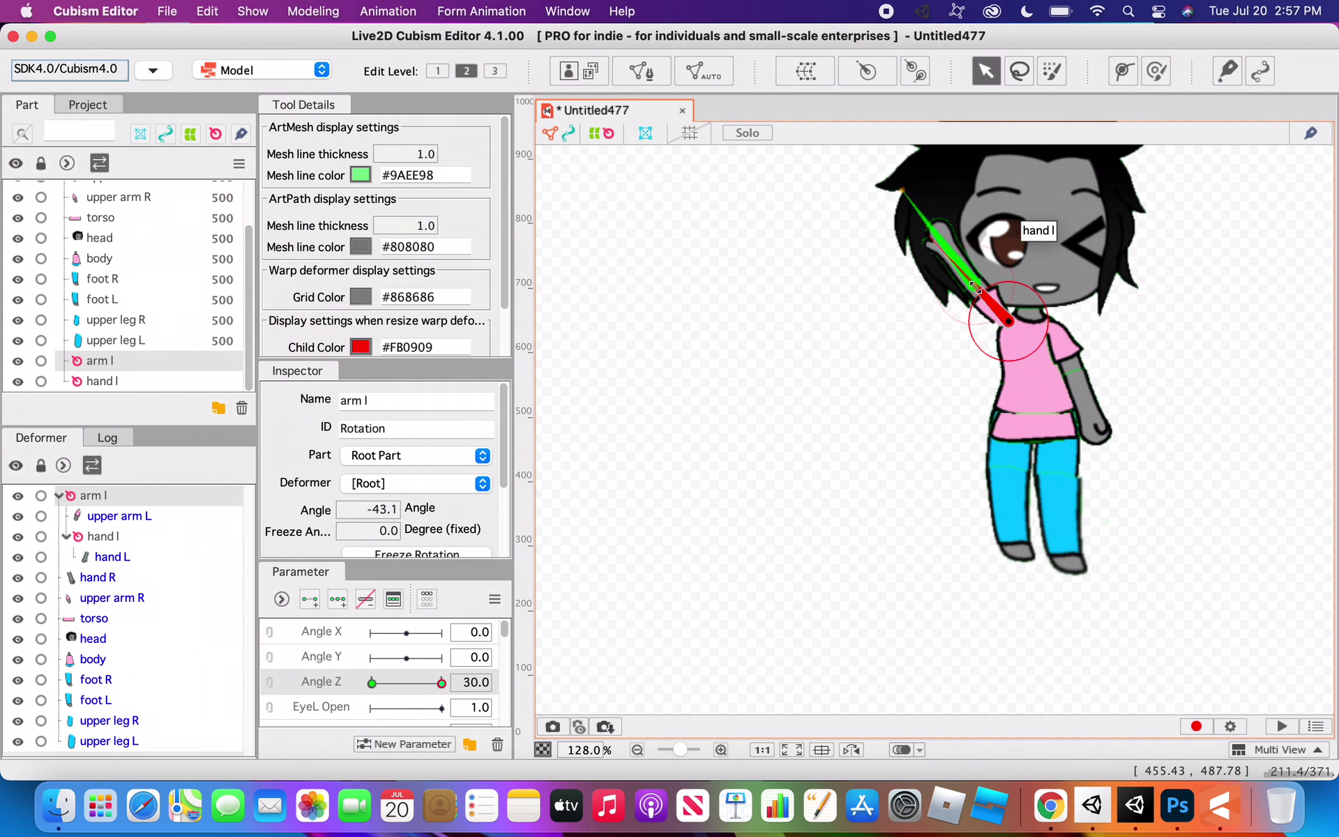
- Add three keys on Angle Y for the hand l deformer and set that parameter to -30
{"action": "left_click", "coordinate": [980, 286]}
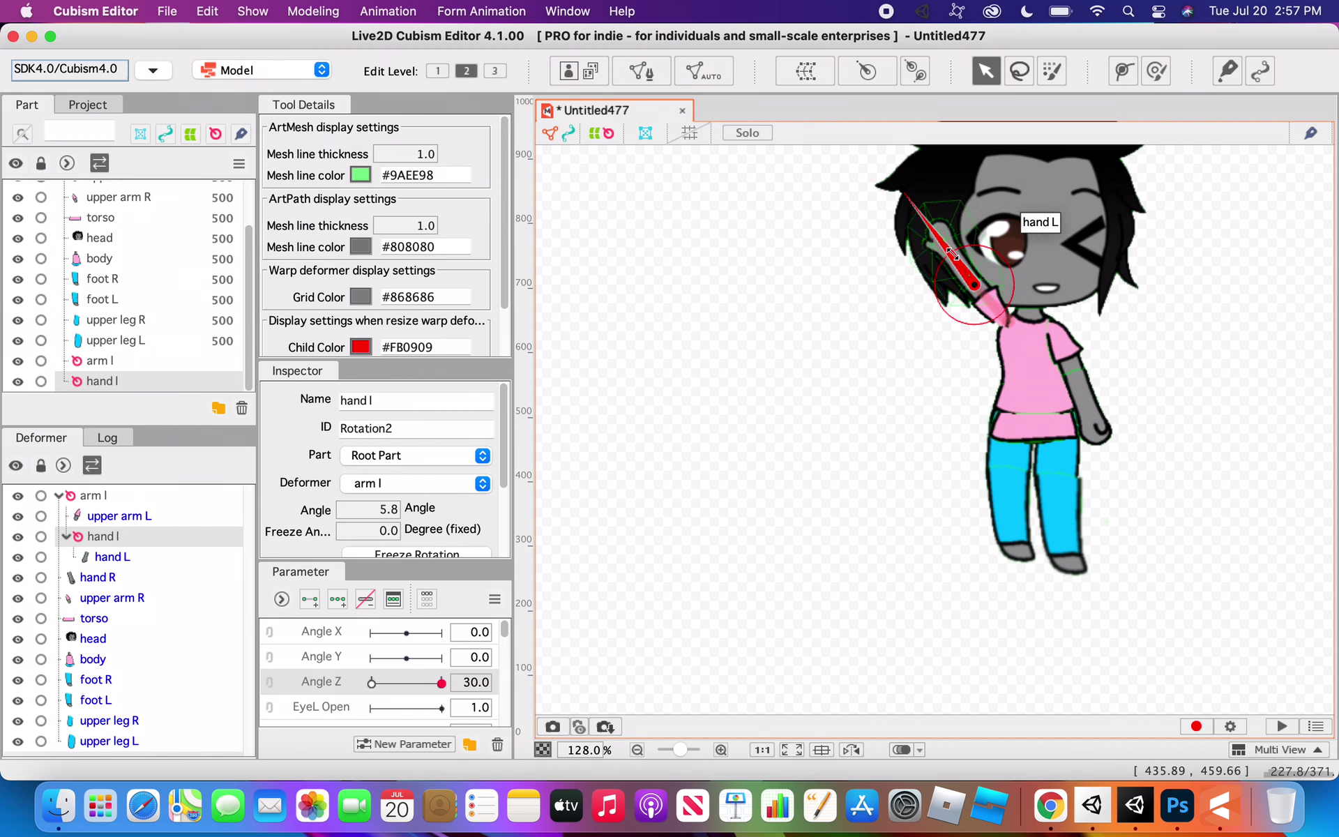
{"action": "left_click", "coordinate": [338, 655]}
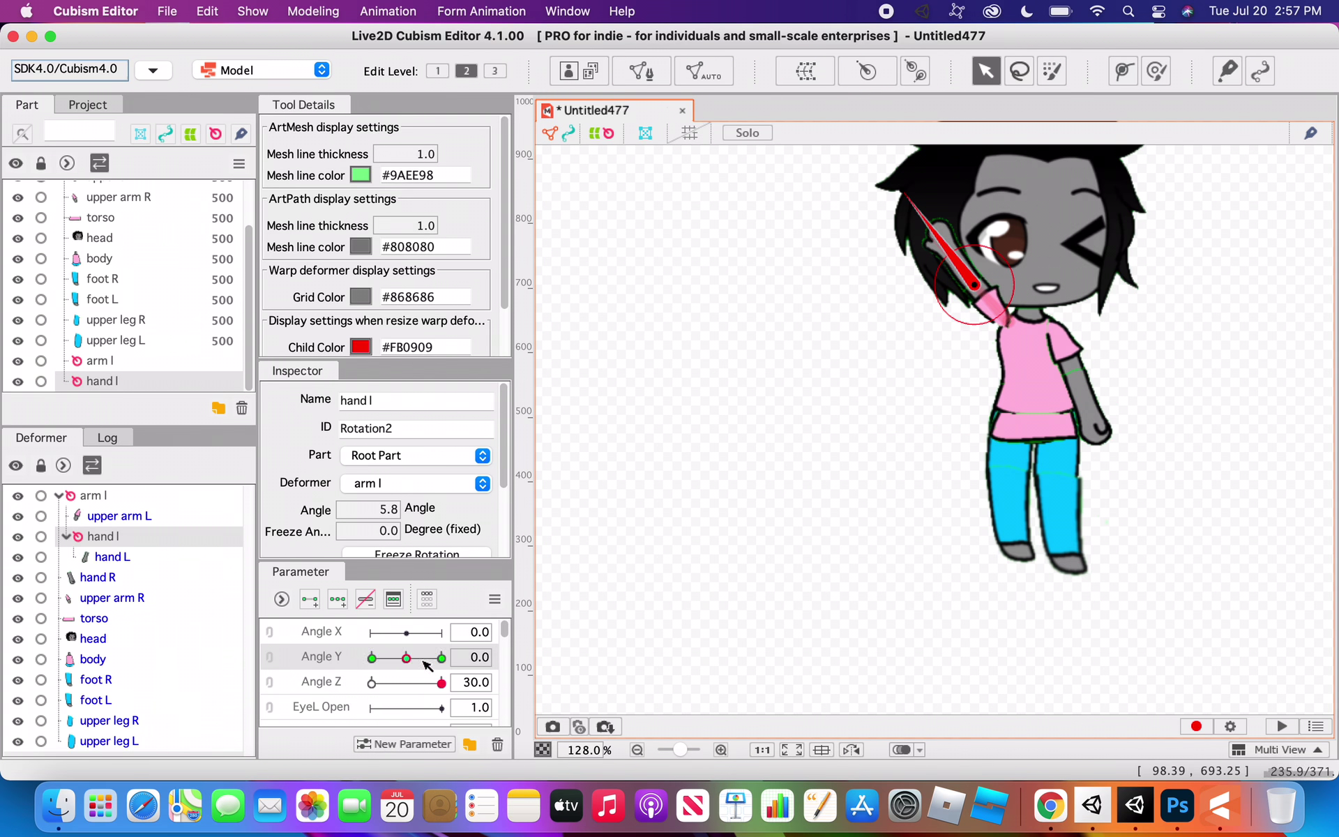
{"action": "left_click_drag", "start_coordinate": [406, 658], "coordinate": [323, 662]}
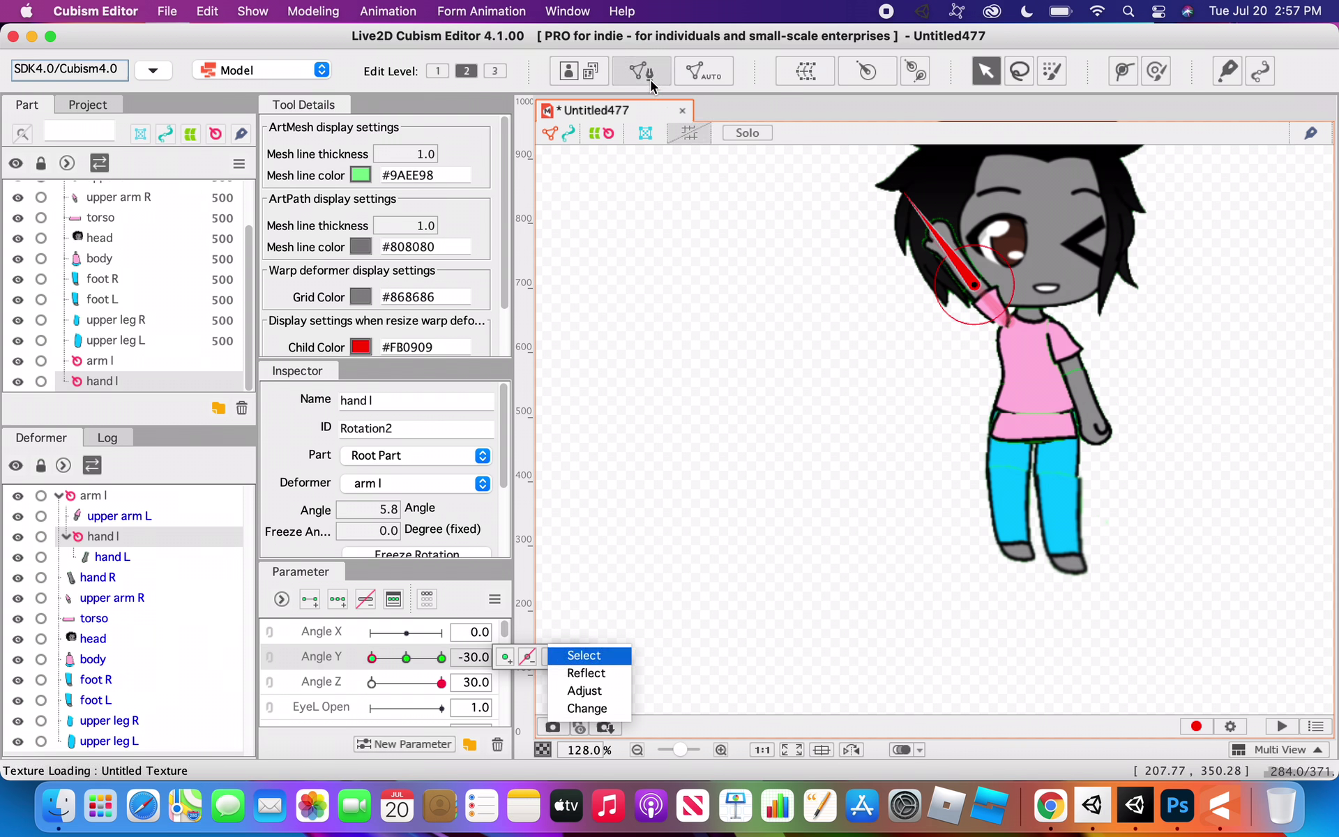
- Bend the forearm inward over the head with the hand l deformer, then bring Angle Y back to about -0.4
{"action": "scroll", "coordinate": [1062, 322], "scroll_direction": "up", "scroll_amount": 3}
{"action": "scroll", "coordinate": [1063, 322], "scroll_direction": "down", "scroll_amount": 5}
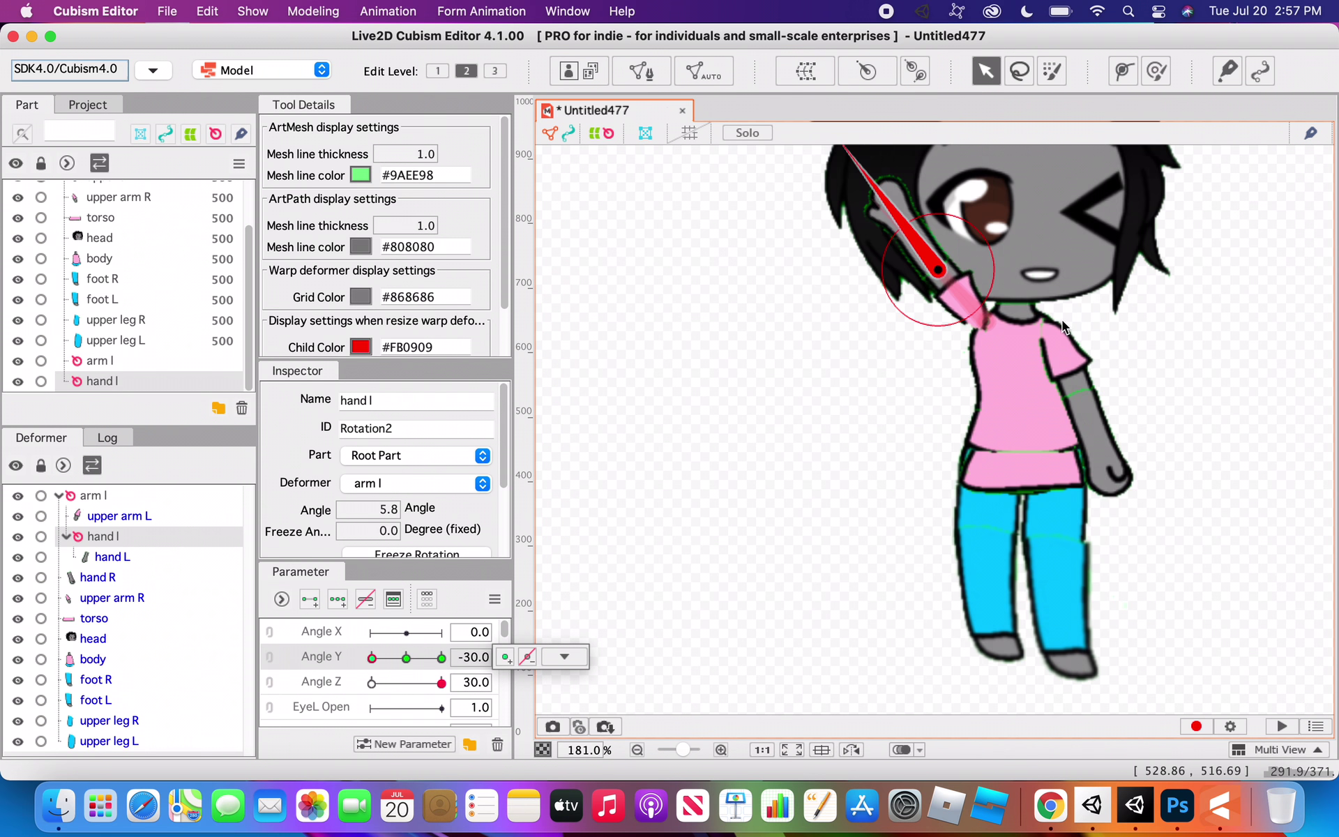
{"action": "scroll", "coordinate": [976, 249], "scroll_direction": "up", "scroll_amount": 3}
{"action": "scroll", "coordinate": [970, 248], "scroll_direction": "down", "scroll_amount": 2}
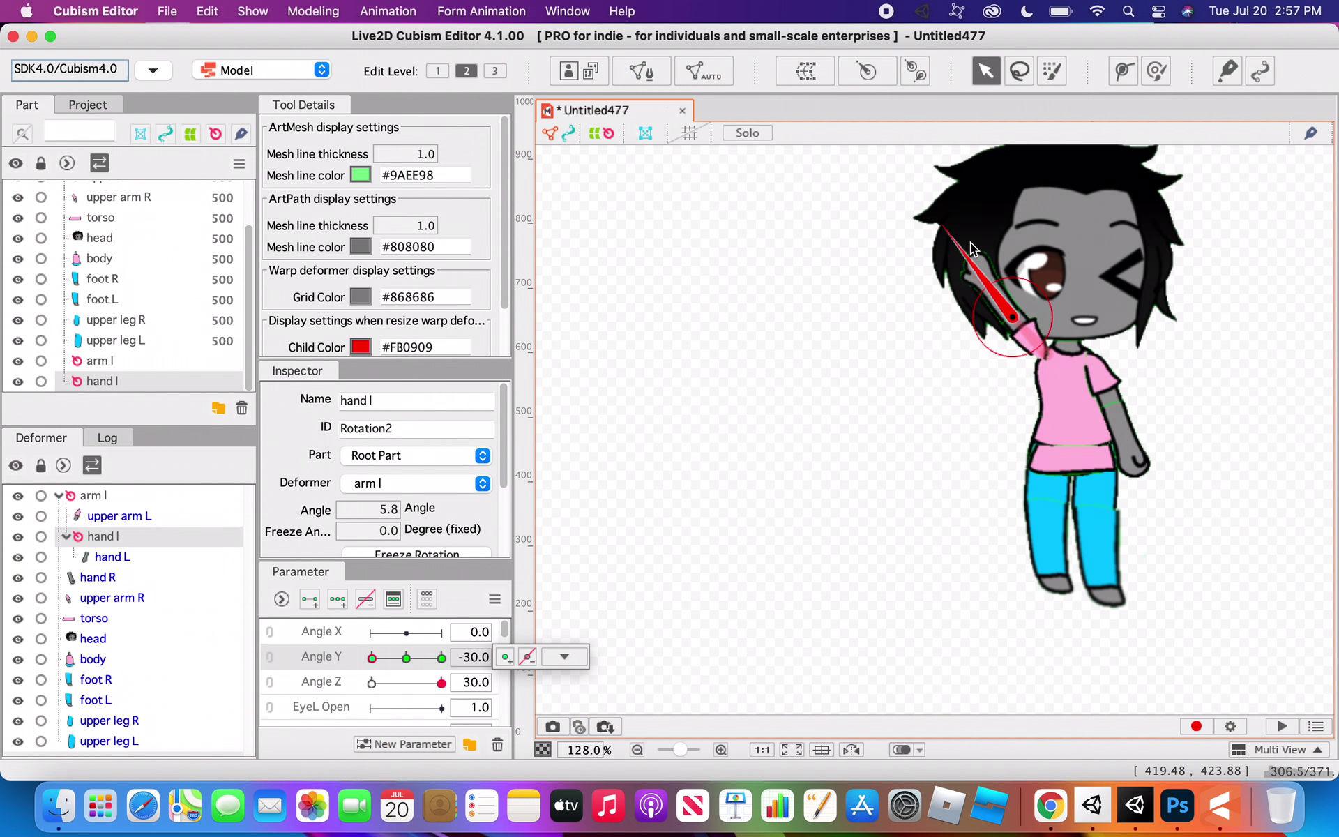
{"action": "scroll", "coordinate": [960, 244], "scroll_direction": "up", "scroll_amount": 2}
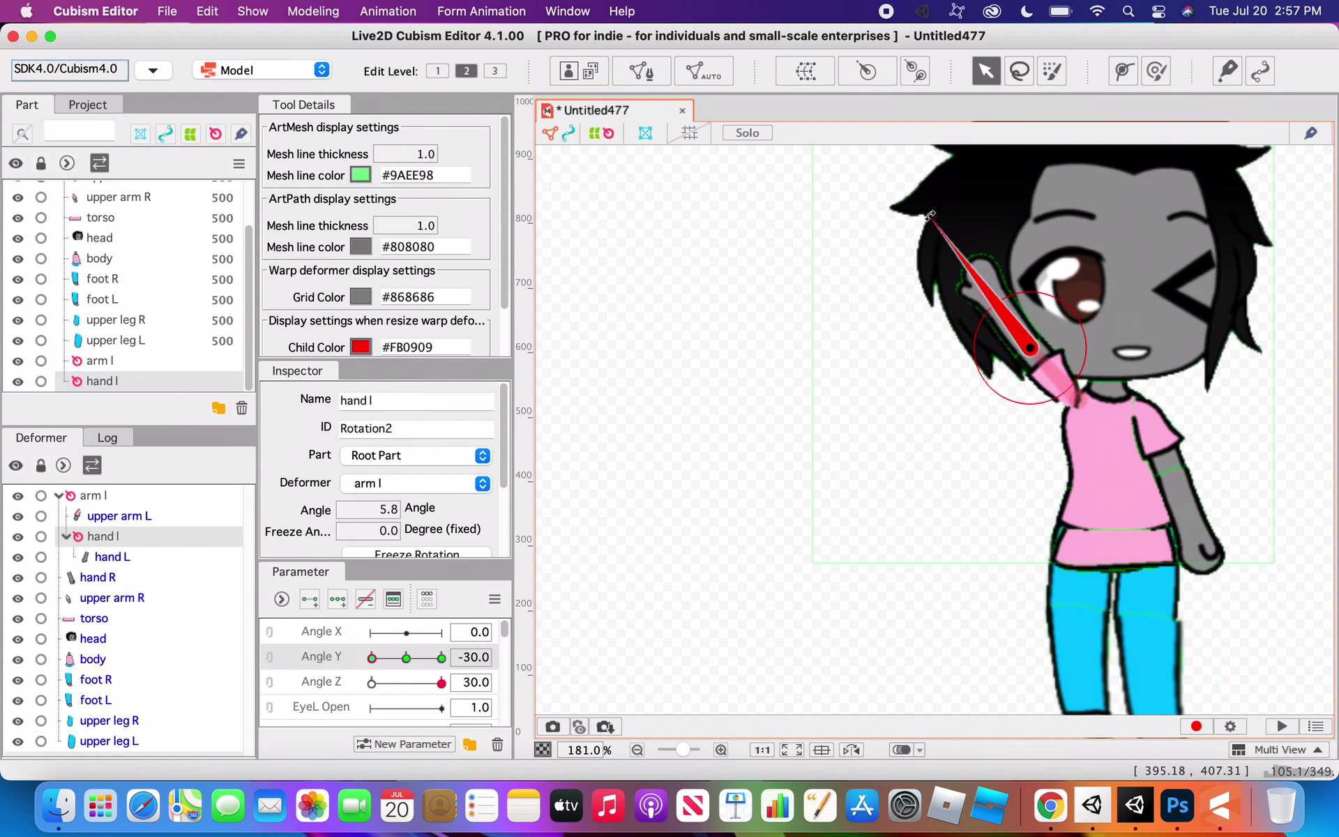
{"action": "left_click_drag", "start_coordinate": [930, 215], "coordinate": [1056, 181]}
{"action": "left_click_drag", "start_coordinate": [372, 657], "coordinate": [408, 662]}
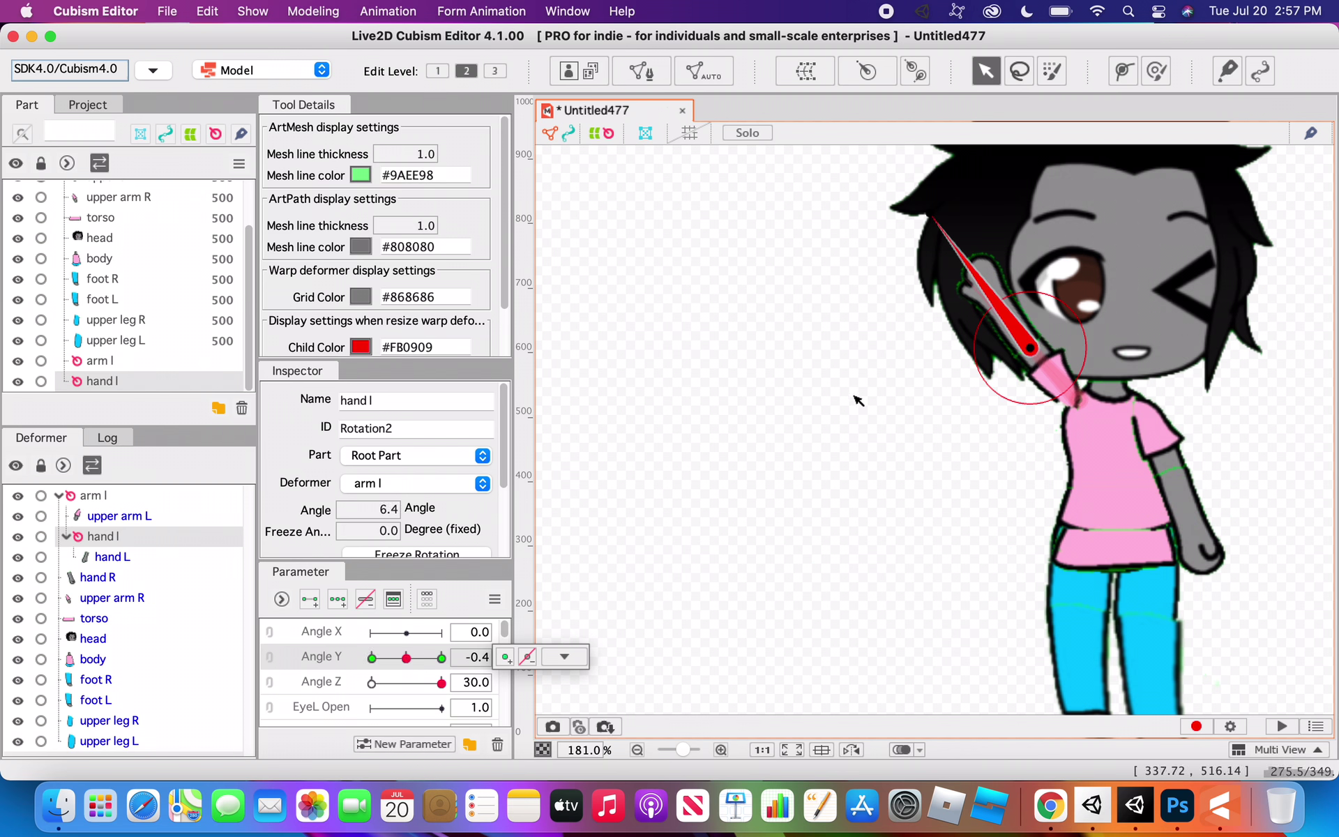
- Swing the forearm outward with the hand l deformer at Angle Y 0, and rotate it to about 24.0 degrees at Angle Y 30
{"action": "left_click", "coordinate": [1030, 349]}
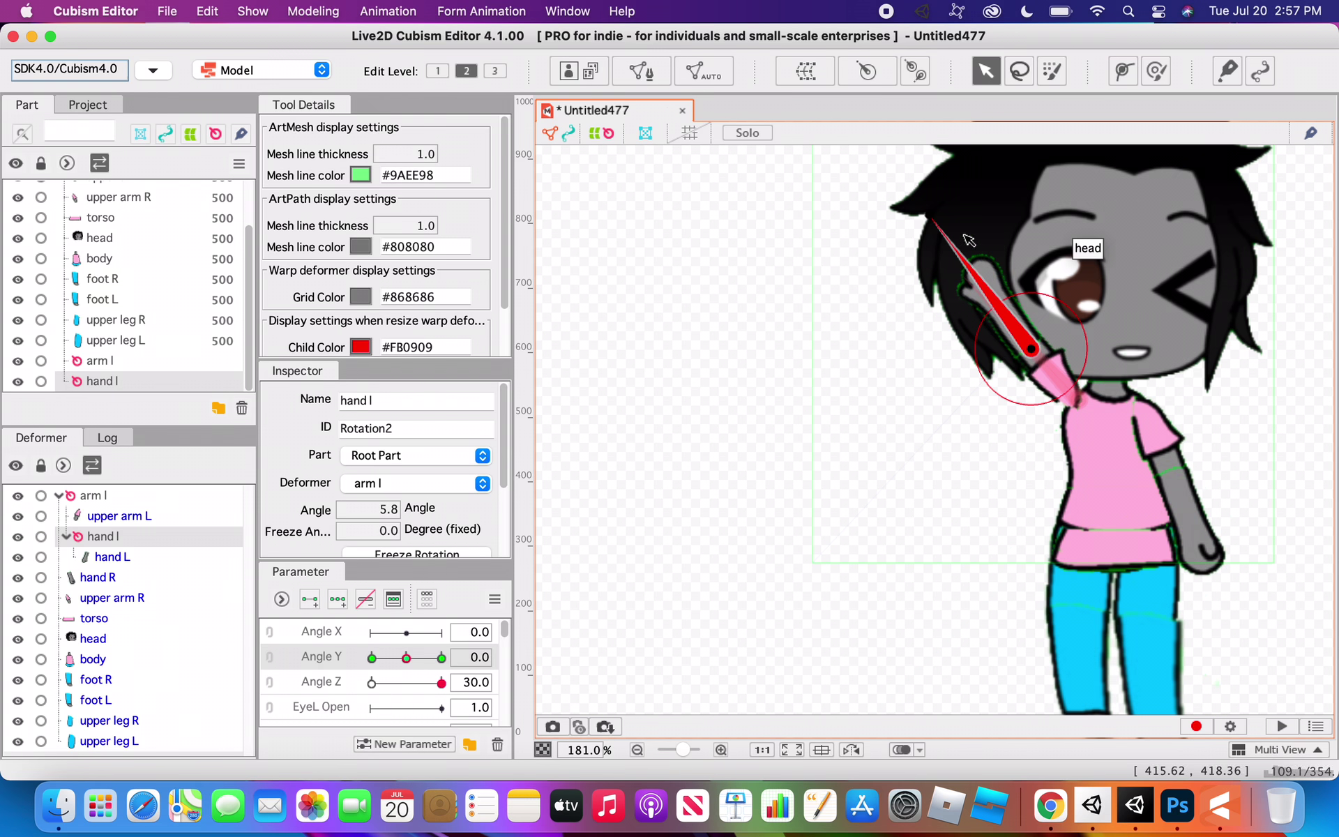
{"action": "left_click_drag", "start_coordinate": [930, 222], "coordinate": [895, 290]}
{"action": "left_click_drag", "start_coordinate": [408, 657], "coordinate": [447, 663]}
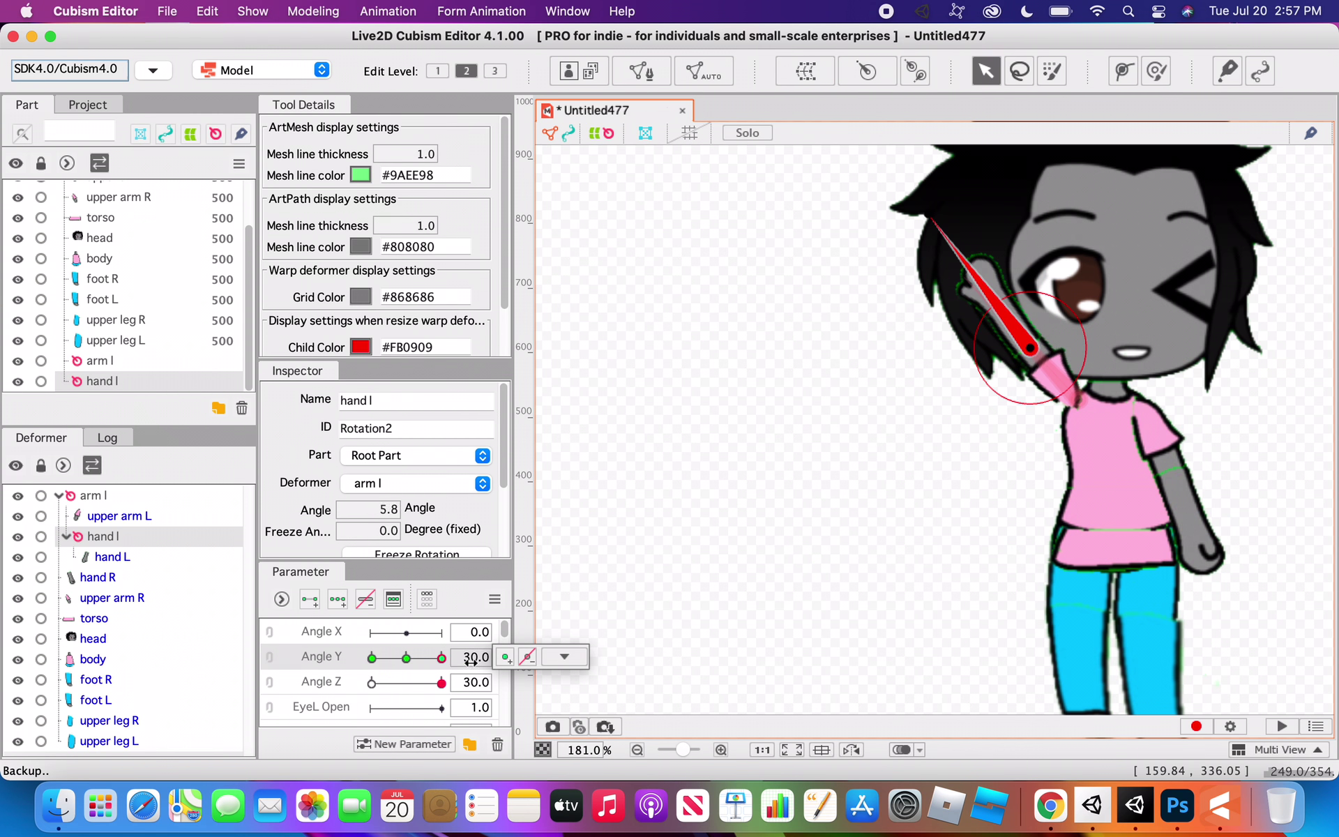
{"action": "left_click_drag", "start_coordinate": [933, 222], "coordinate": [997, 205]}
{"action": "left_click", "coordinate": [760, 387]}
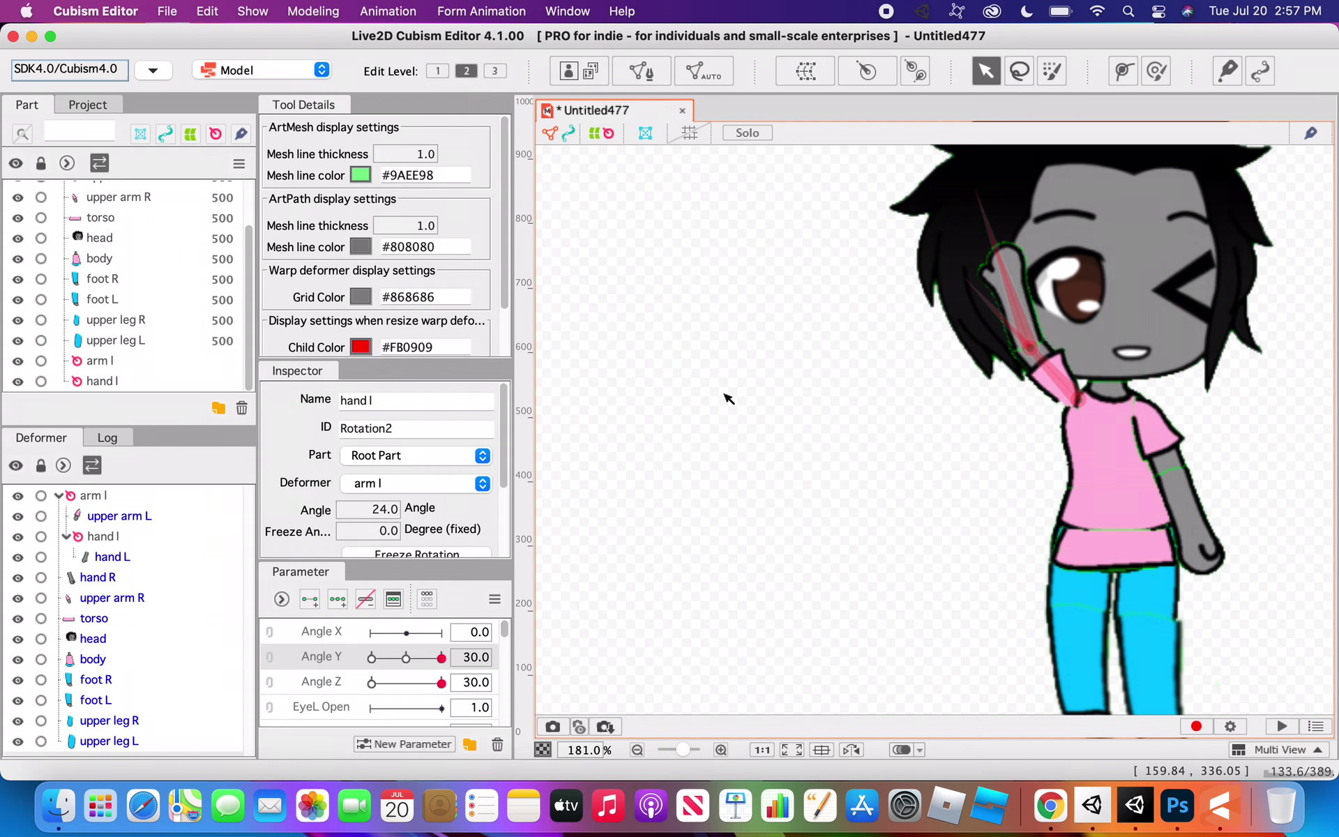
- With Angle Y at -30, nudge the hand L mesh's inner vertex near the elbow and give the mesh three keys on Angle Y
{"action": "left_click_drag", "start_coordinate": [444, 661], "coordinate": [368, 656]}
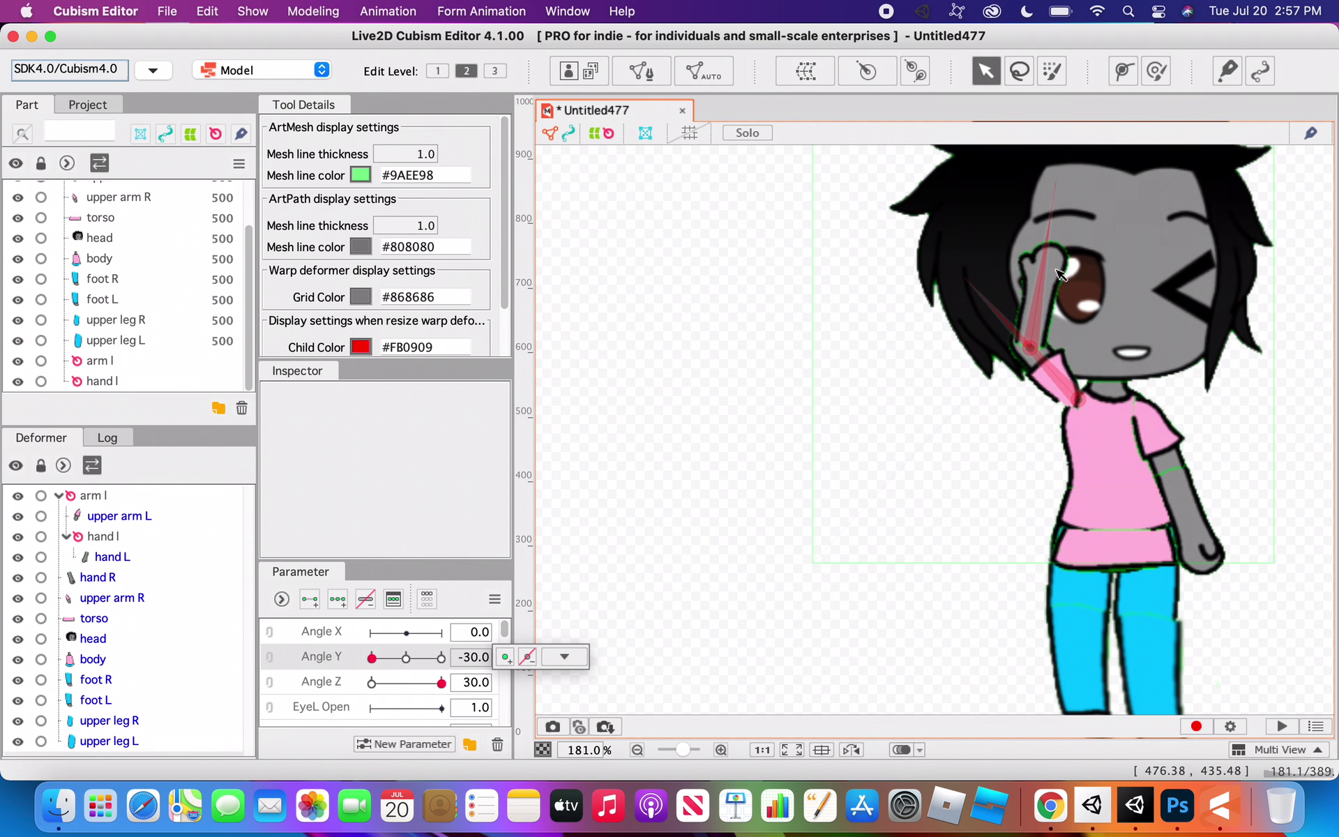
{"action": "scroll", "coordinate": [1029, 293], "scroll_direction": "up", "scroll_amount": 4}
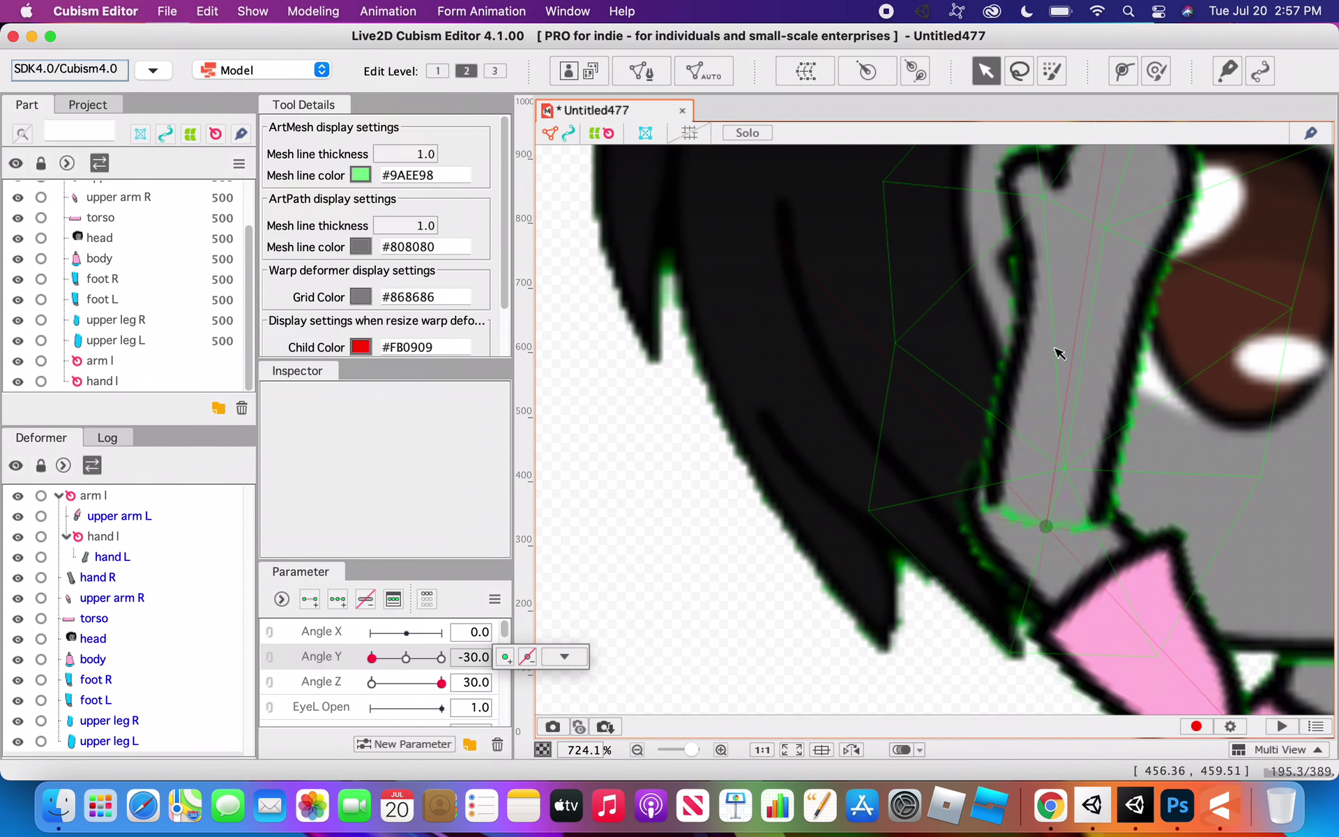
{"action": "left_click", "coordinate": [1051, 351]}
{"action": "scroll", "coordinate": [1036, 440], "scroll_direction": "down", "scroll_amount": 2}
{"action": "scroll", "coordinate": [1036, 441], "scroll_direction": "up", "scroll_amount": 2}
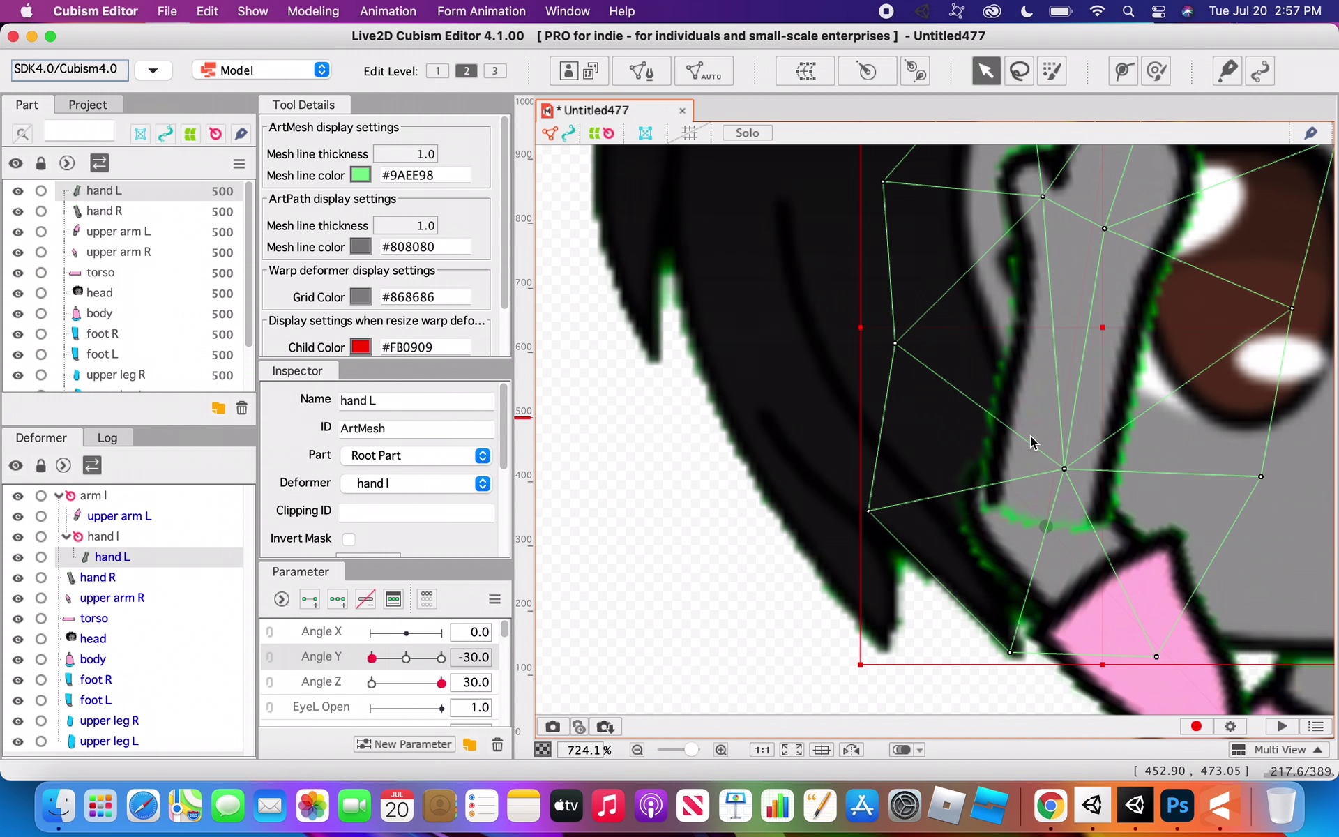
{"action": "mouse_move", "coordinate": [1069, 470]}
{"action": "left_mouse_down"}
{"action": "mouse_move", "coordinate": [1052, 471]}
{"action": "mouse_move", "coordinate": [1065, 471]}
{"action": "left_mouse_up"}
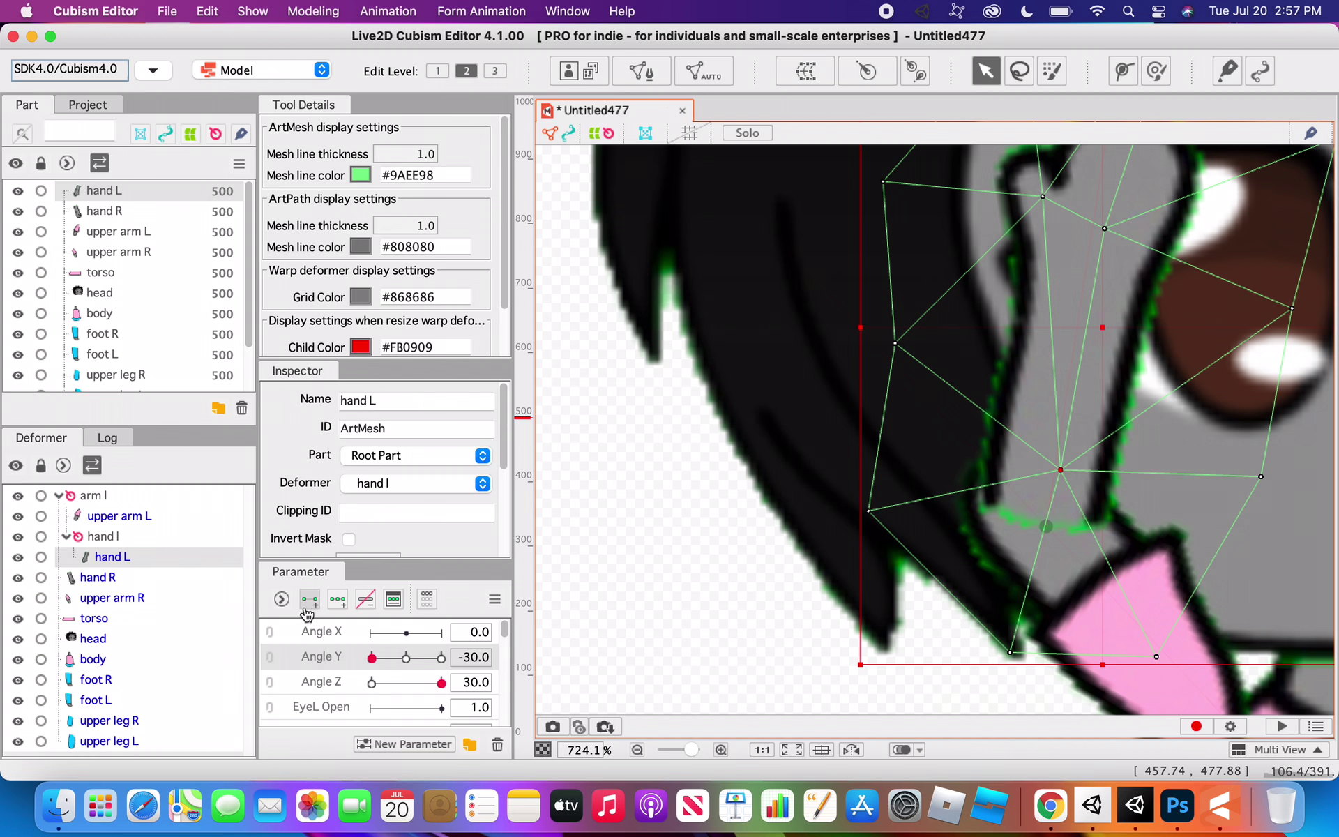
{"action": "left_click", "coordinate": [407, 658]}
{"action": "left_click", "coordinate": [372, 657]}
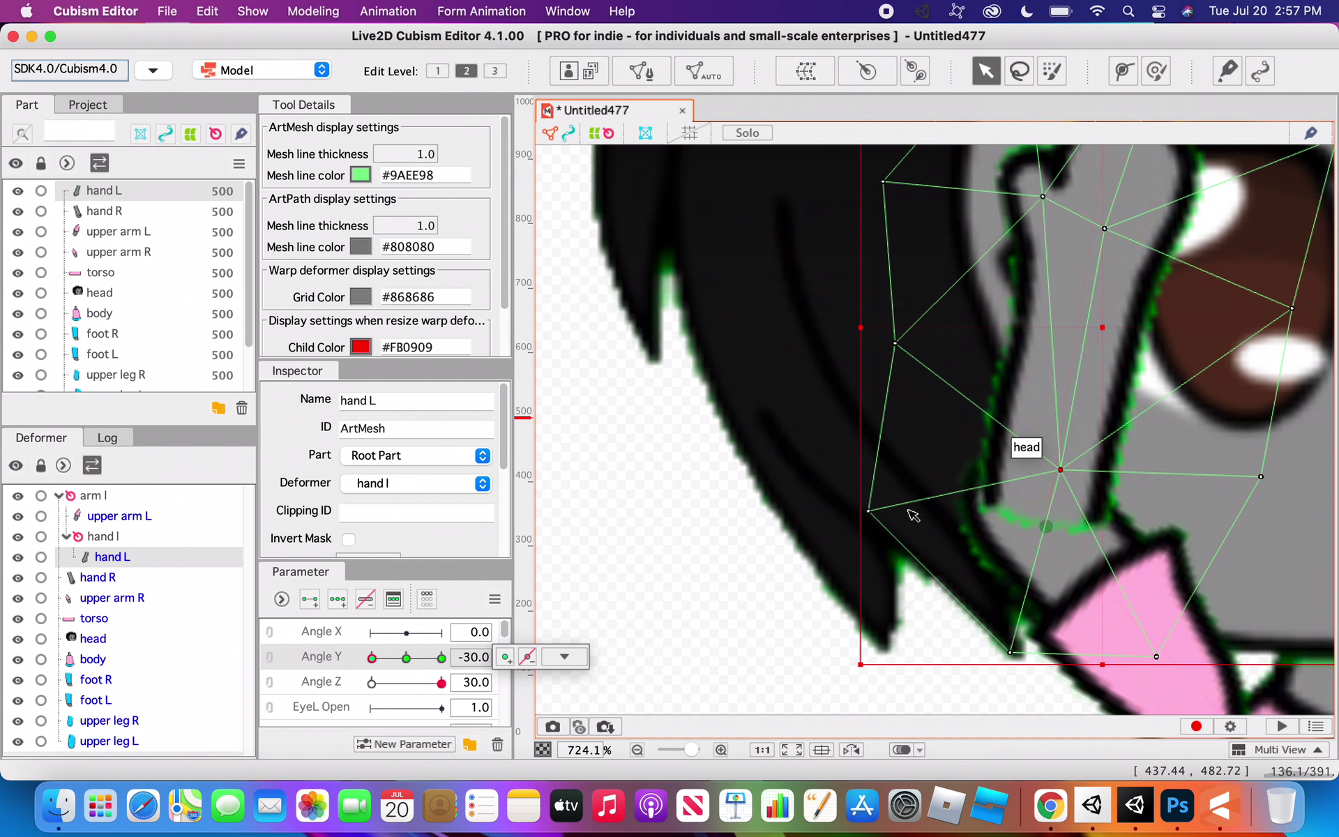
- Pull the hand L mesh's outer vertex beside the elbow slightly down and away from the forearm at Angle Y -30
{"action": "left_click_drag", "start_coordinate": [868, 511], "coordinate": [844, 542]}
{"action": "scroll", "coordinate": [995, 539], "scroll_direction": "down", "scroll_amount": 5}
{"action": "scroll", "coordinate": [994, 539], "scroll_direction": "up", "scroll_amount": 2}
{"action": "left_click", "coordinate": [849, 583]}
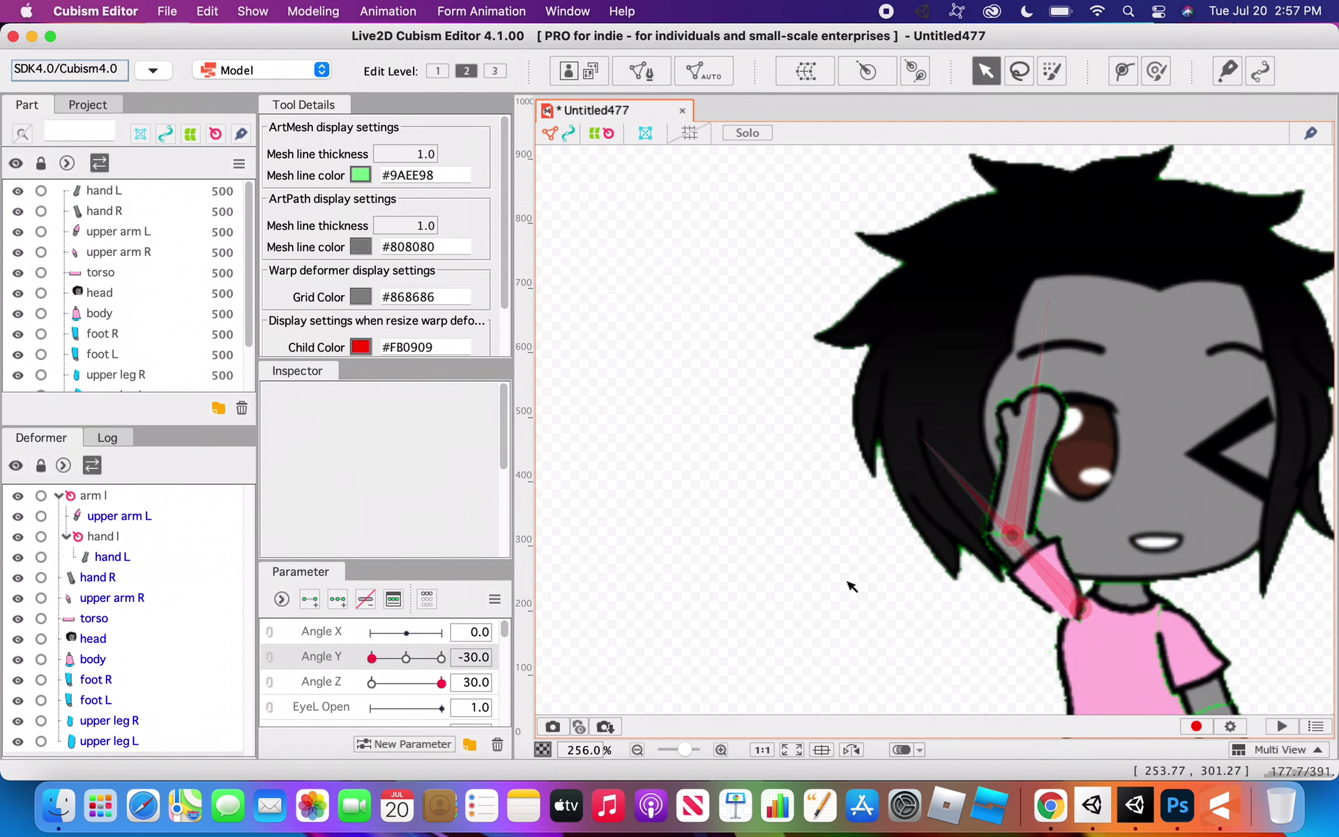
- At Angle Y 0, move hand L's inner and face-side vertices near the elbow upward to align the outline, and return Angle Y to -30
{"action": "left_click_drag", "start_coordinate": [374, 658], "coordinate": [408, 672]}
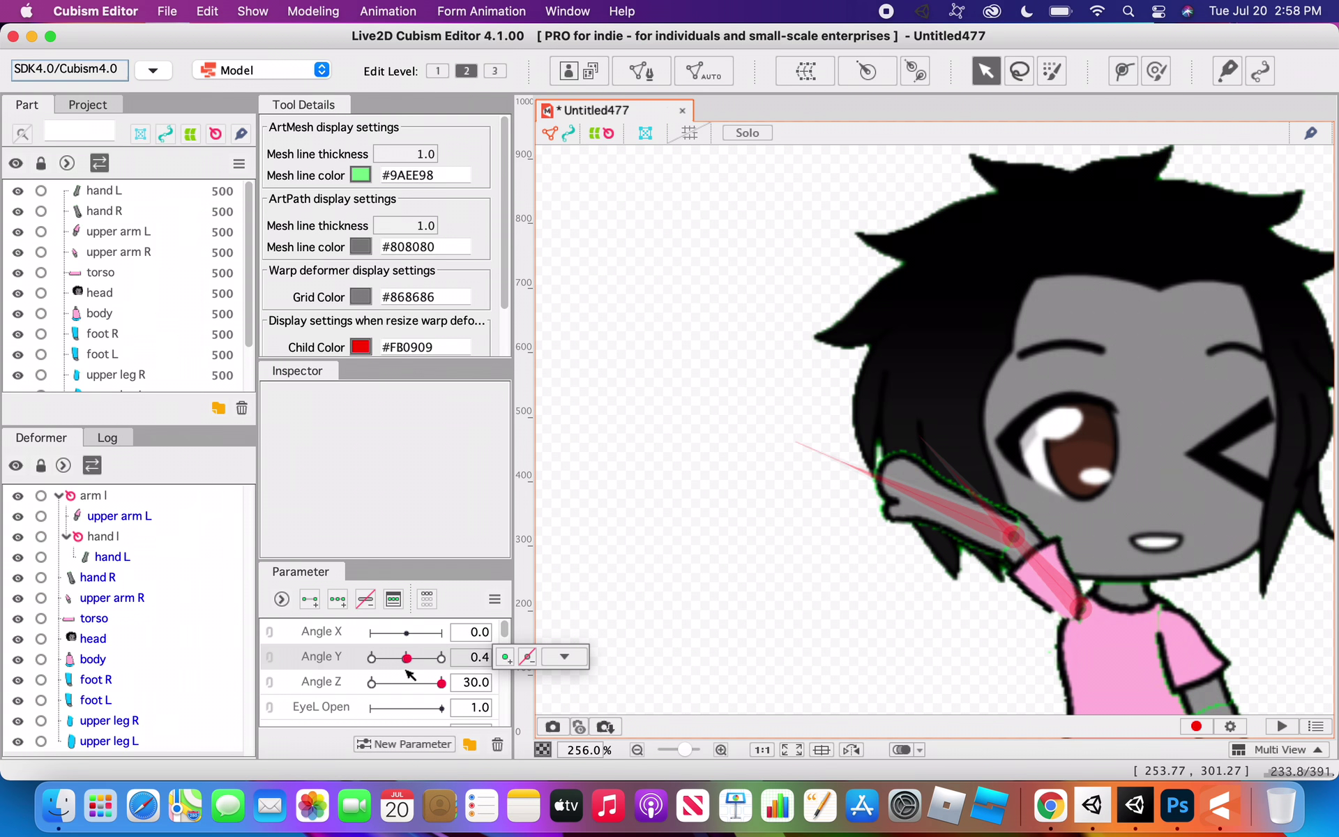
{"action": "left_click", "coordinate": [943, 534]}
{"action": "left_click_drag", "start_coordinate": [407, 658], "coordinate": [406, 659]}
{"action": "left_click", "coordinate": [925, 512]}
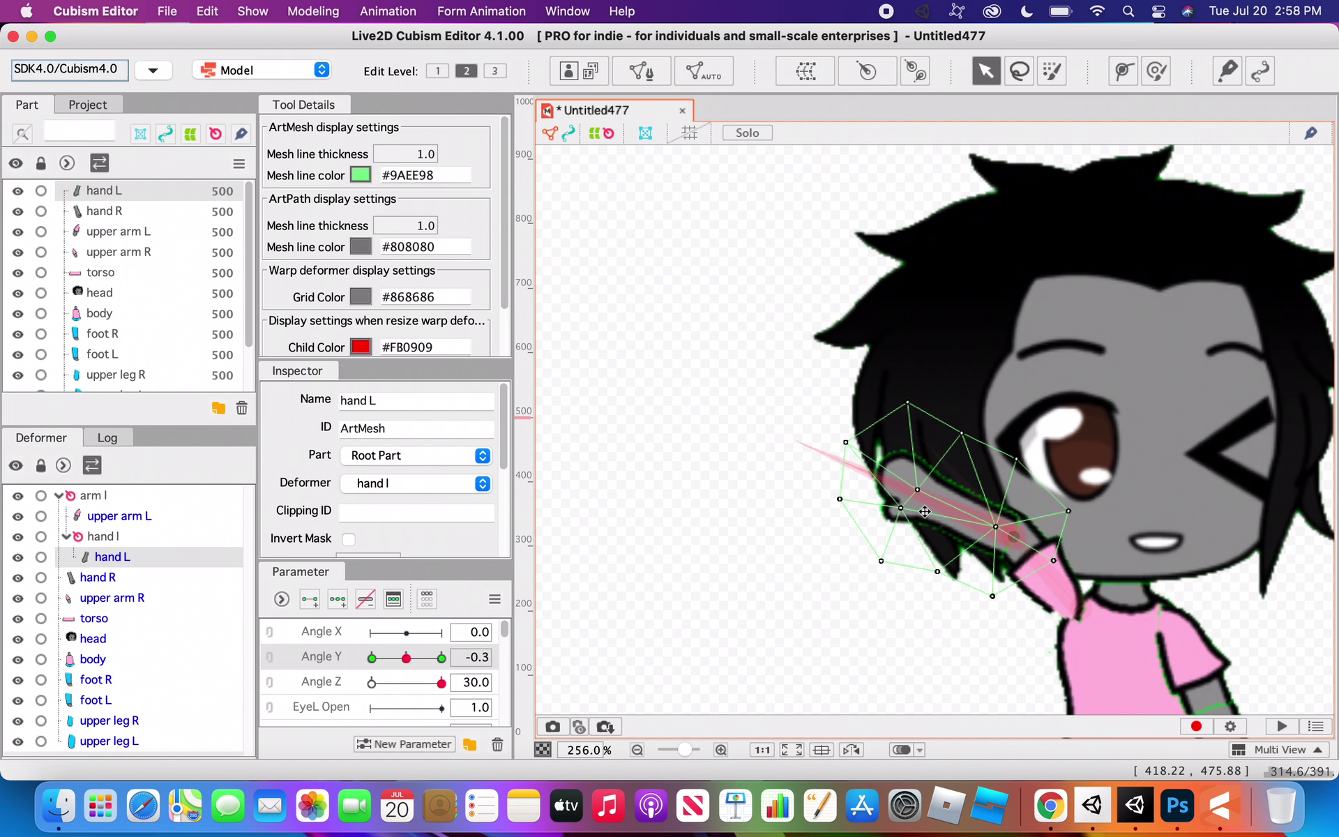
{"action": "scroll", "coordinate": [1019, 521], "scroll_direction": "up", "scroll_amount": 5}
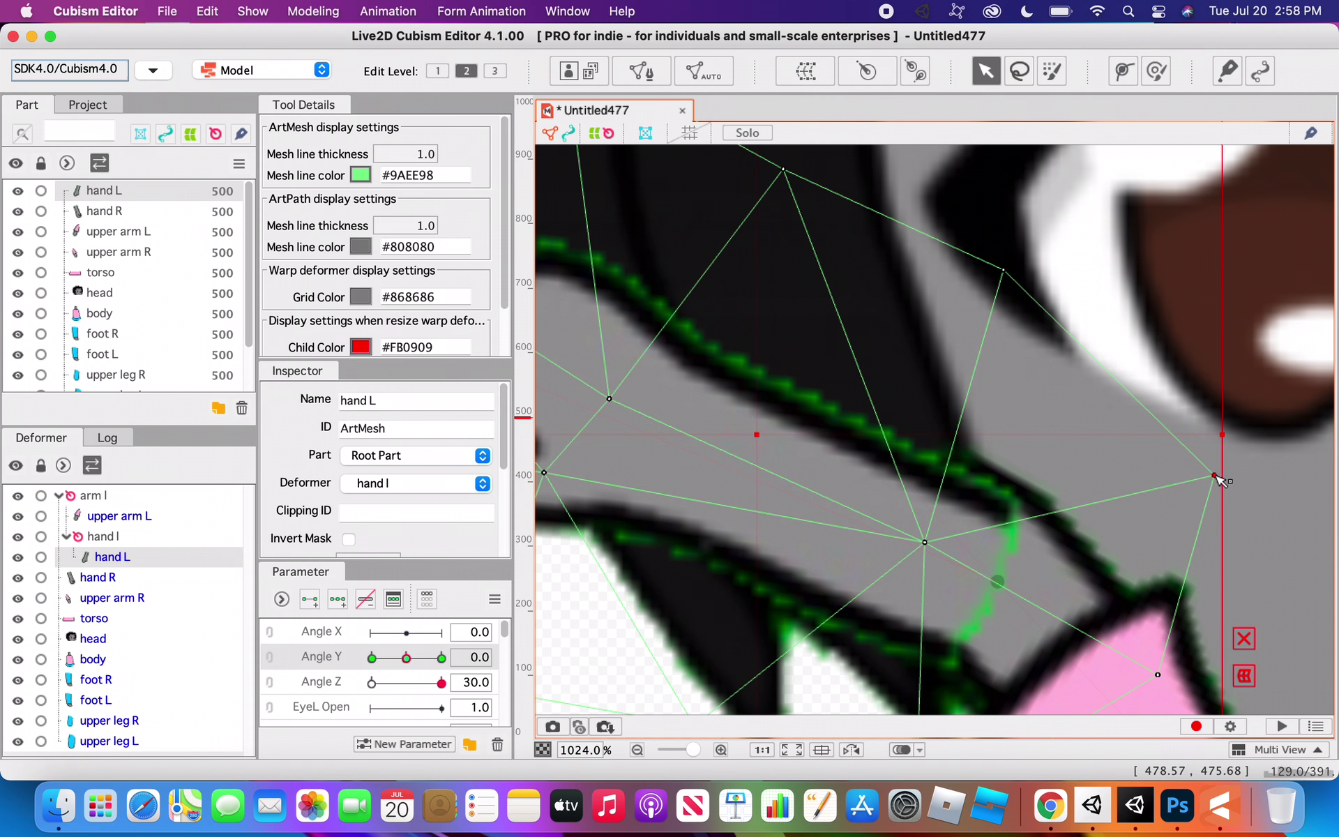
{"action": "left_click_drag", "start_coordinate": [1217, 477], "coordinate": [1220, 395]}
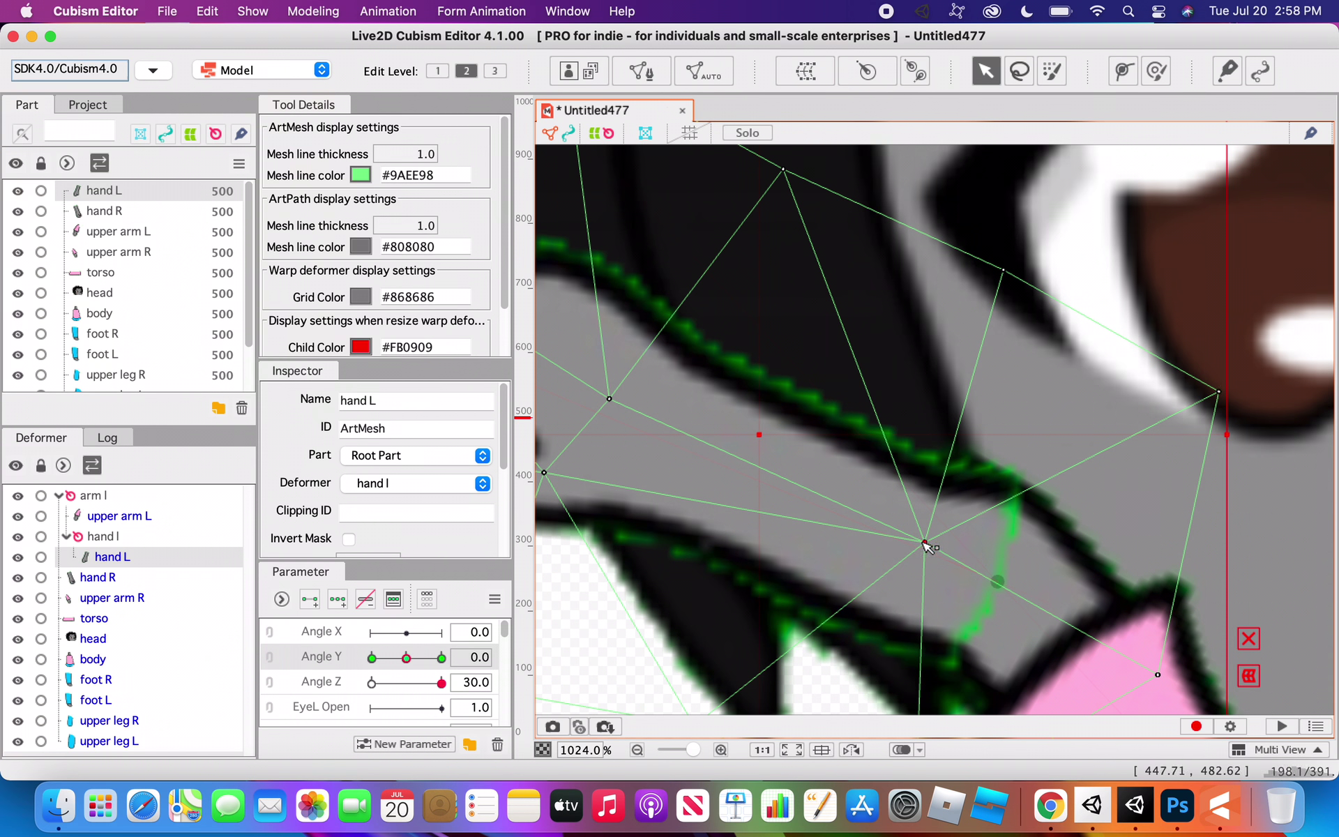
{"action": "left_click_drag", "start_coordinate": [925, 542], "coordinate": [926, 528]}
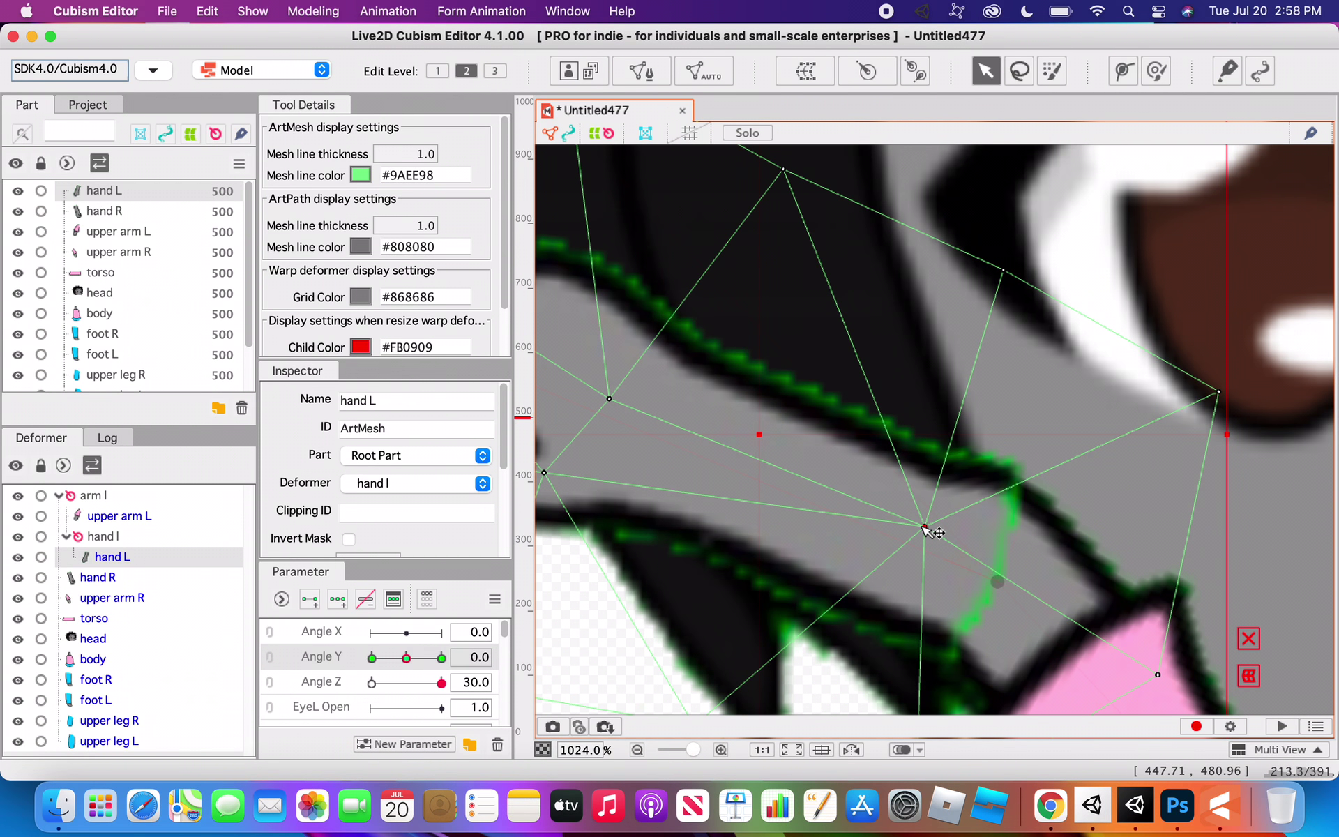
{"action": "scroll", "coordinate": [925, 529], "scroll_direction": "down", "scroll_amount": 6}
{"action": "scroll", "coordinate": [925, 528], "scroll_direction": "up", "scroll_amount": 1}
{"action": "left_click", "coordinate": [756, 551]}
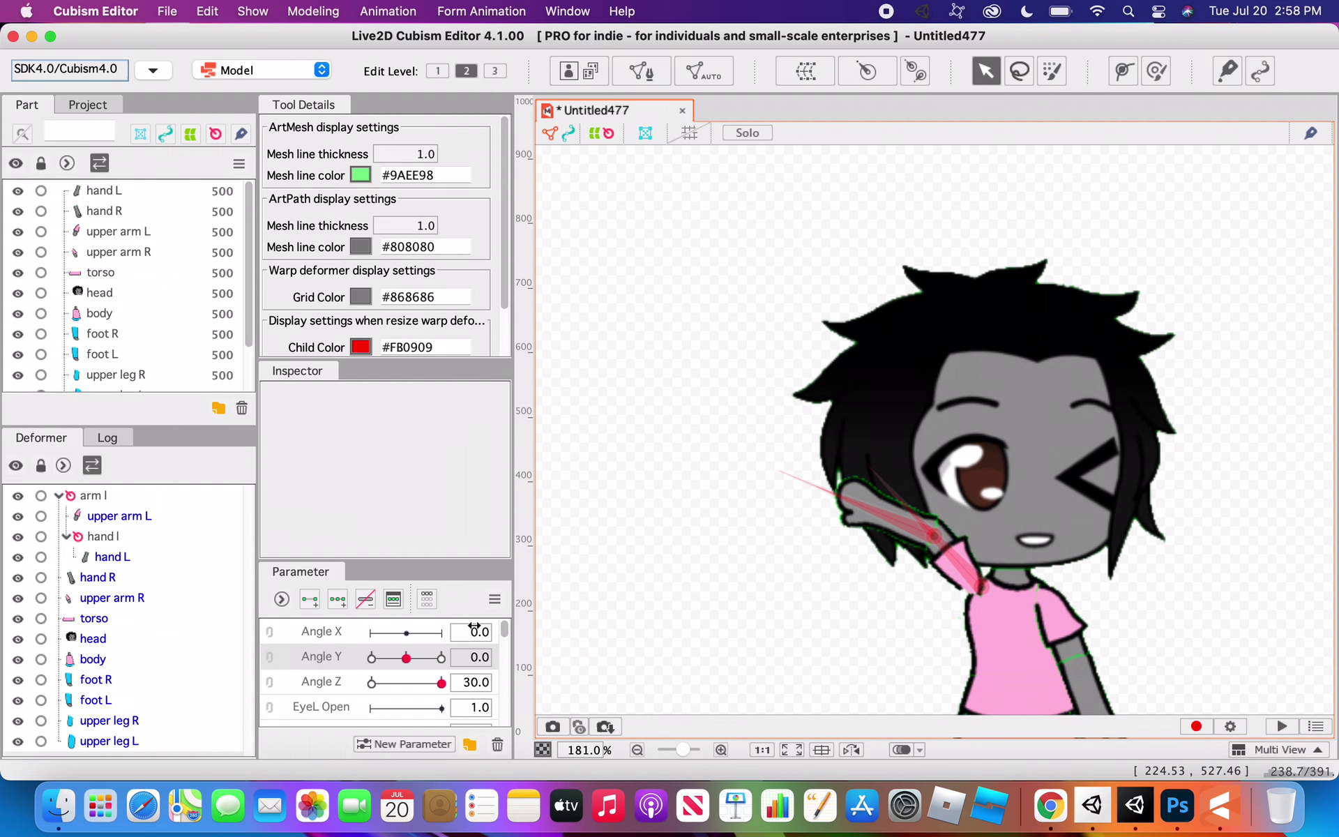
{"action": "left_click_drag", "start_coordinate": [415, 663], "coordinate": [372, 664]}
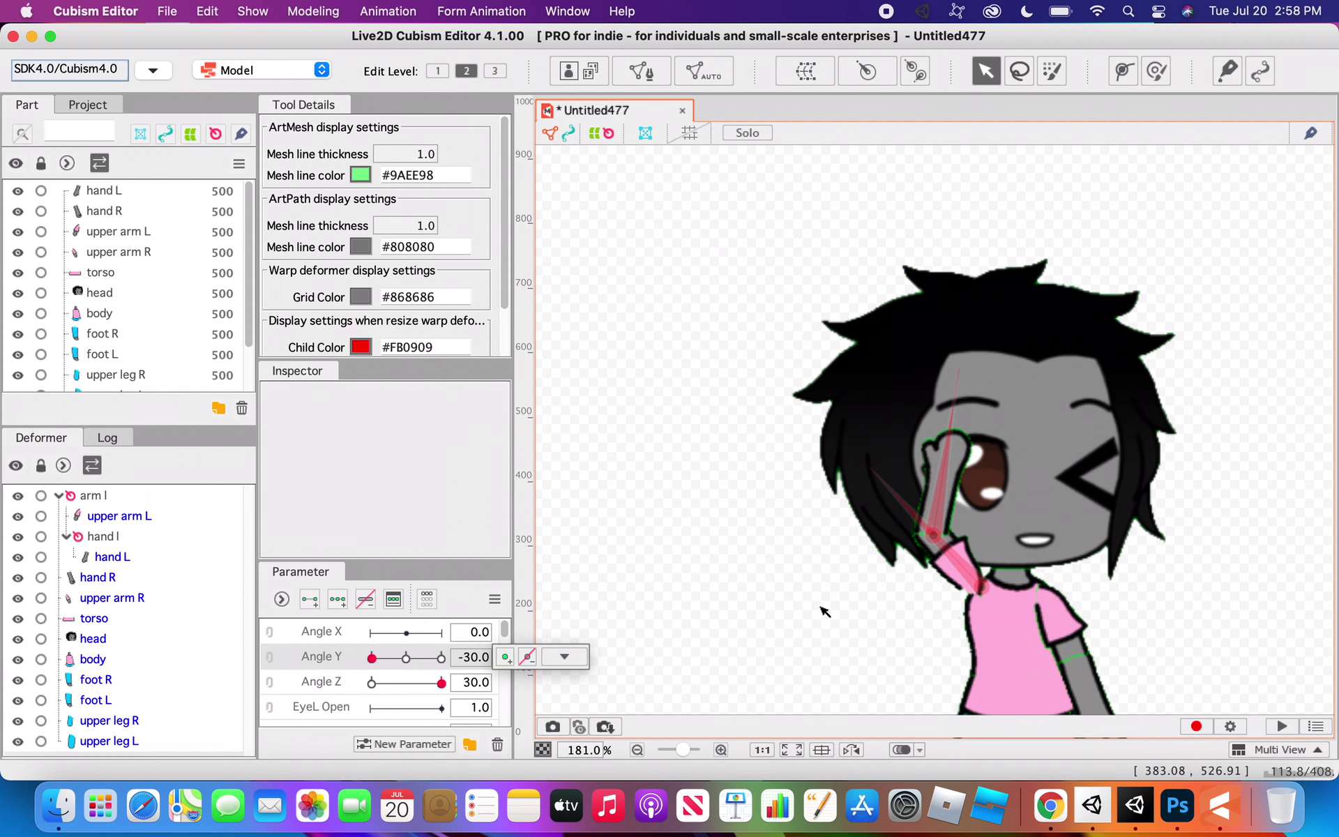
{"action": "scroll", "coordinate": [818, 604], "scroll_direction": "down", "scroll_amount": 4}
{"action": "scroll", "coordinate": [818, 604], "scroll_direction": "up", "scroll_amount": 2}
{"action": "scroll", "coordinate": [819, 604], "scroll_direction": "down", "scroll_amount": 10}
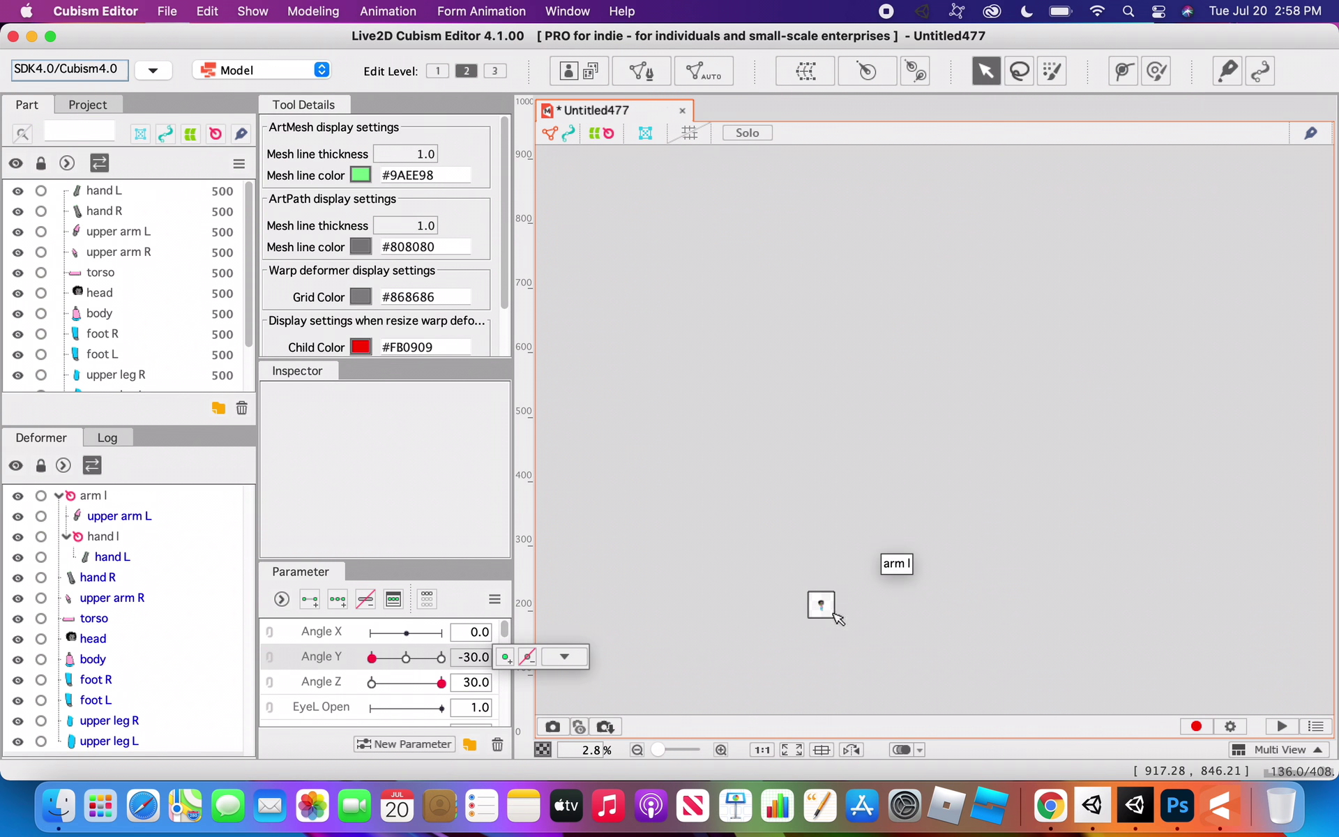
{"action": "scroll", "coordinate": [831, 612], "scroll_direction": "up", "scroll_amount": 8}
{"action": "scroll", "coordinate": [658, 462], "scroll_direction": "up", "scroll_amount": 4}
{"action": "scroll", "coordinate": [658, 463], "scroll_direction": "down", "scroll_amount": 6}
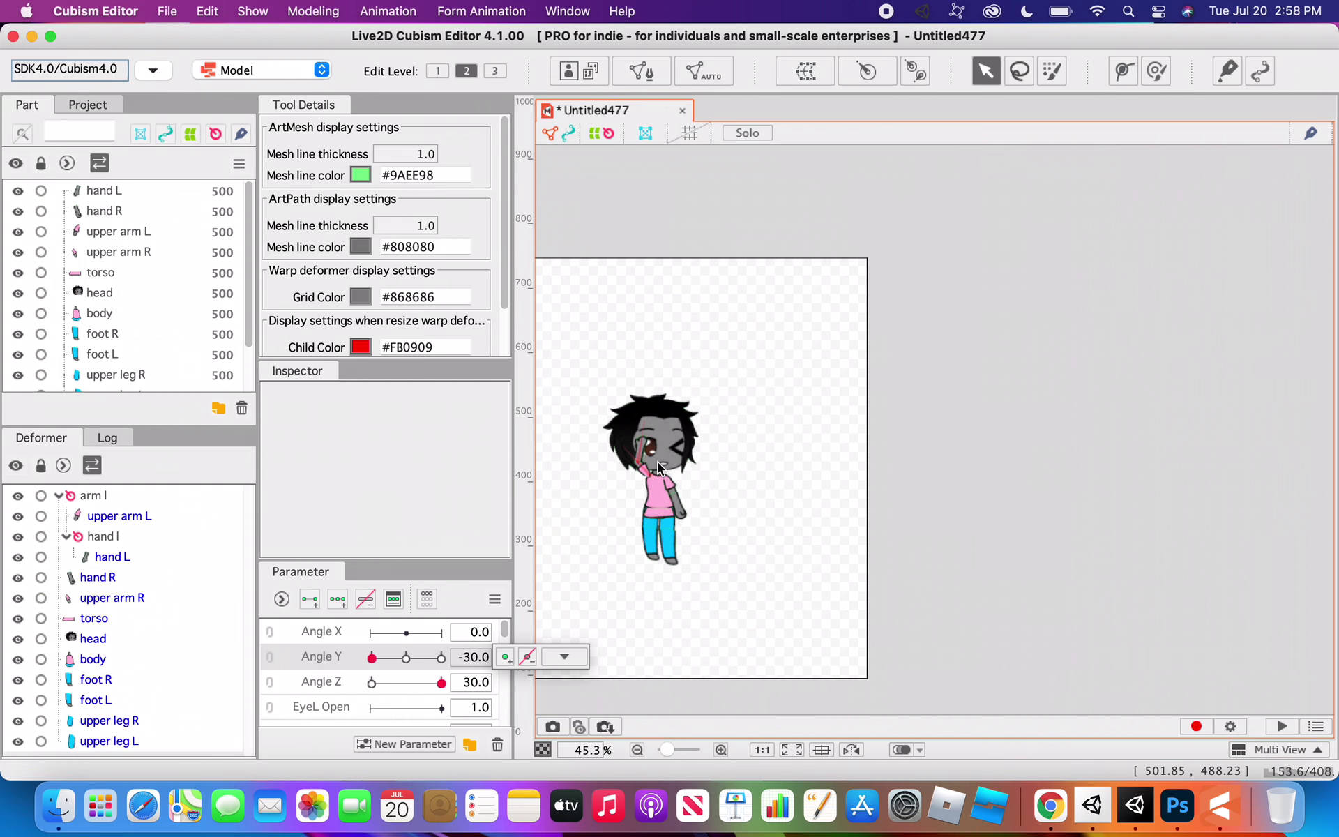
{"action": "scroll", "coordinate": [653, 484], "scroll_direction": "up", "scroll_amount": 3}
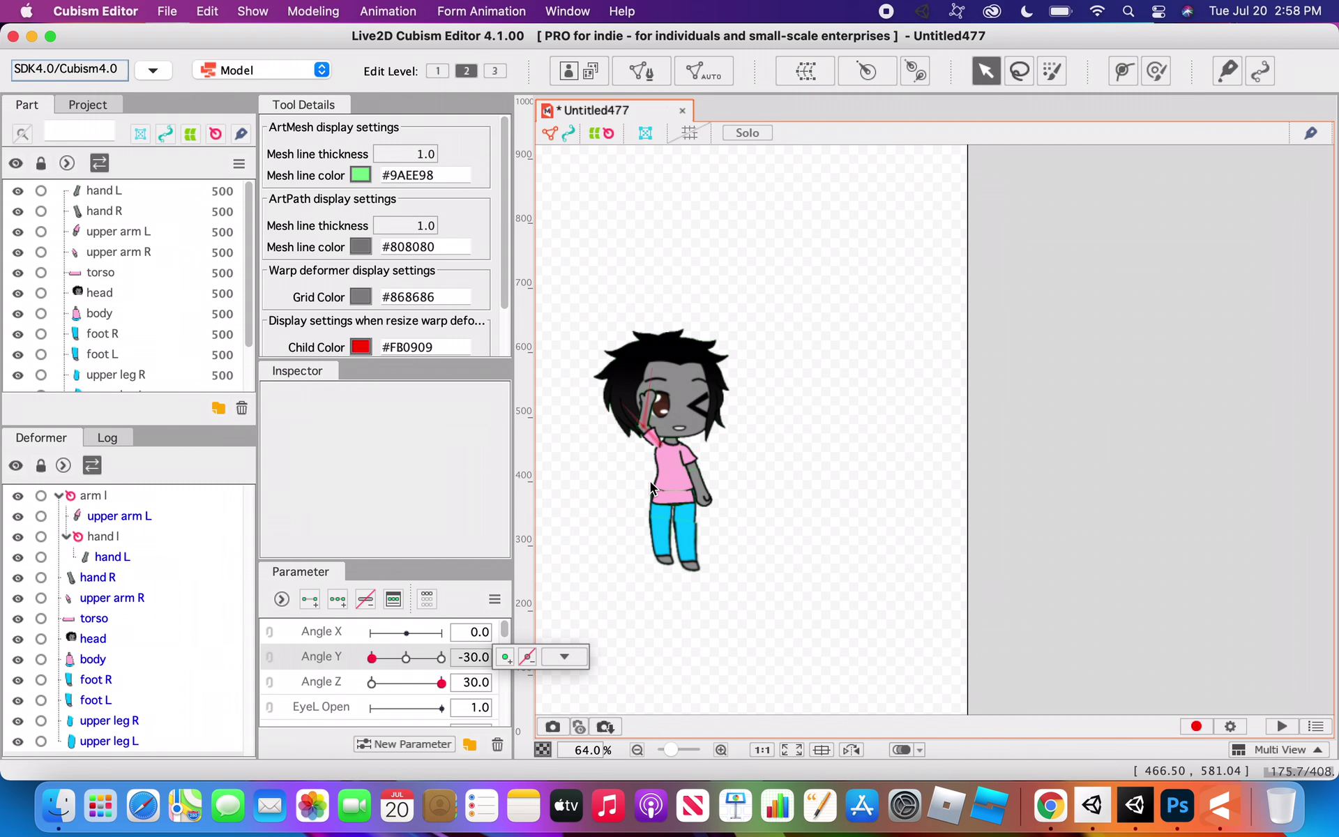
{"action": "scroll", "coordinate": [652, 484], "scroll_direction": "up", "scroll_amount": 2}
{"action": "scroll", "coordinate": [652, 484], "scroll_direction": "down", "scroll_amount": 1}
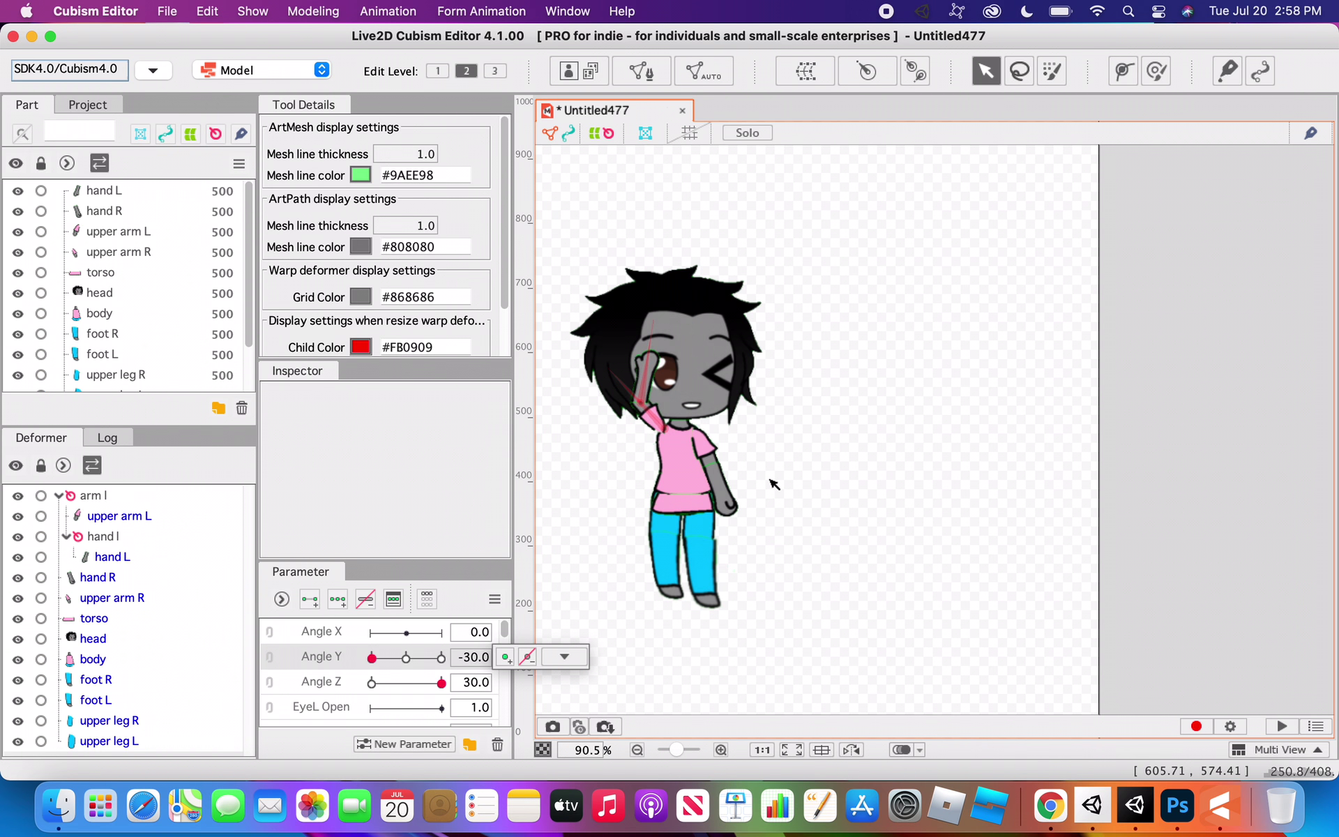
{"action": "scroll", "coordinate": [741, 469], "scroll_direction": "up", "scroll_amount": 1}
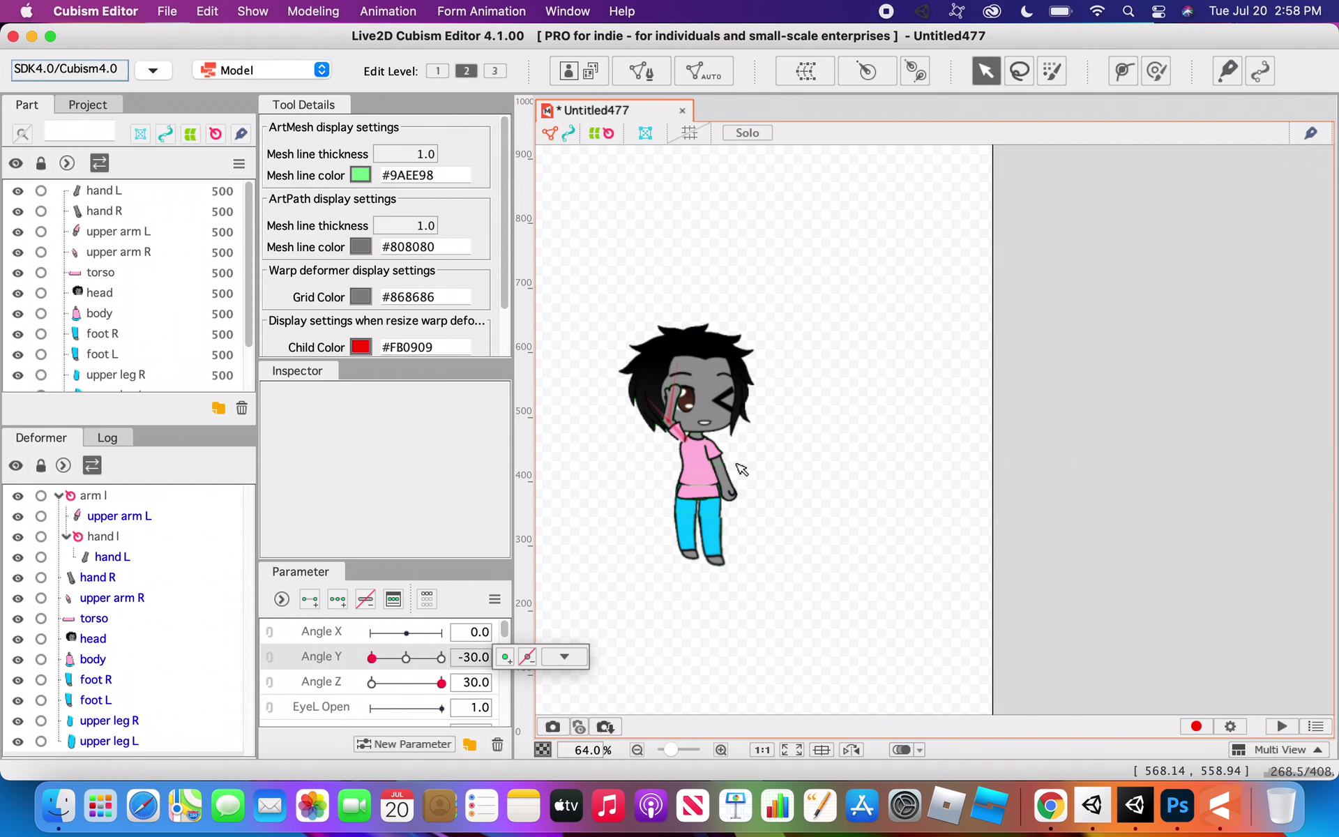
{"action": "scroll", "coordinate": [742, 470], "scroll_direction": "up", "scroll_amount": 3}
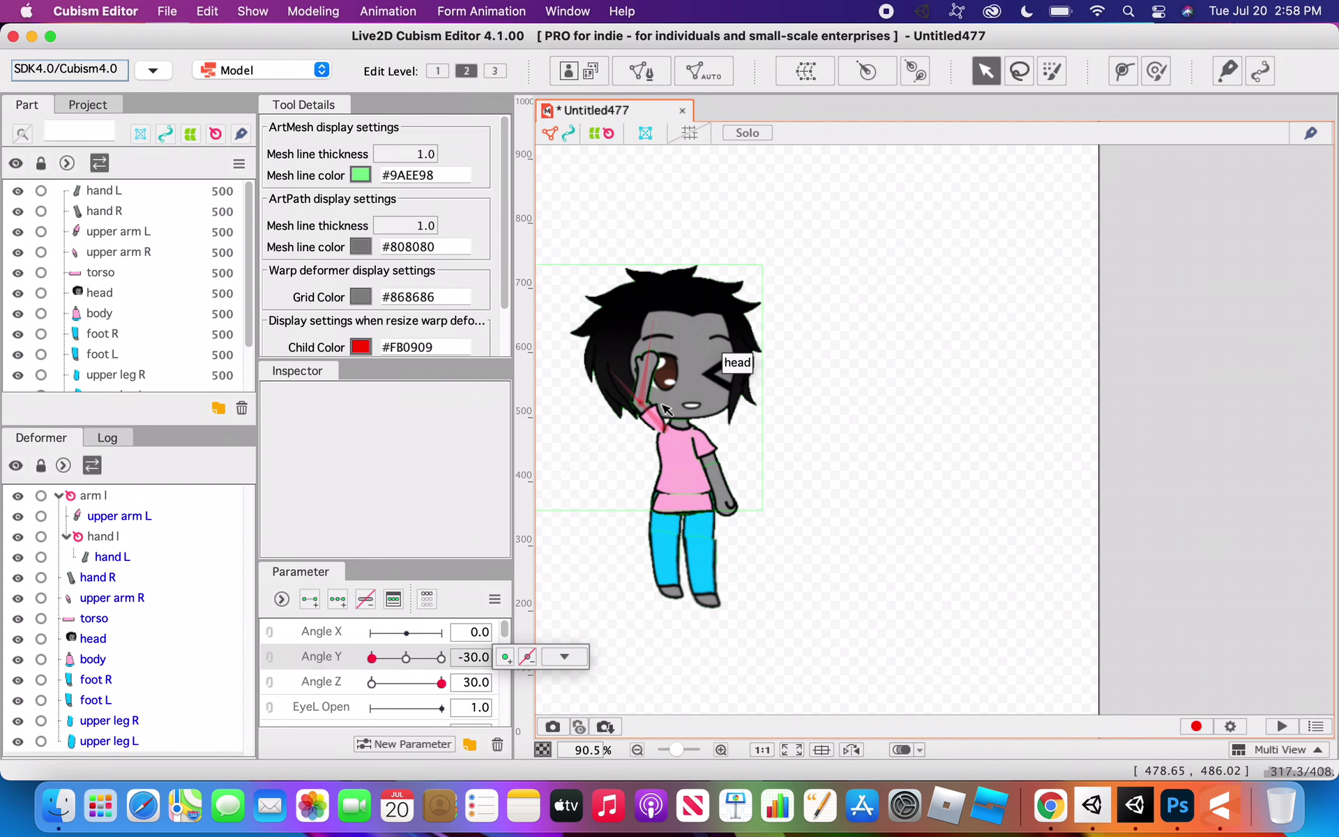
{"action": "scroll", "coordinate": [663, 407], "scroll_direction": "up", "scroll_amount": 3}
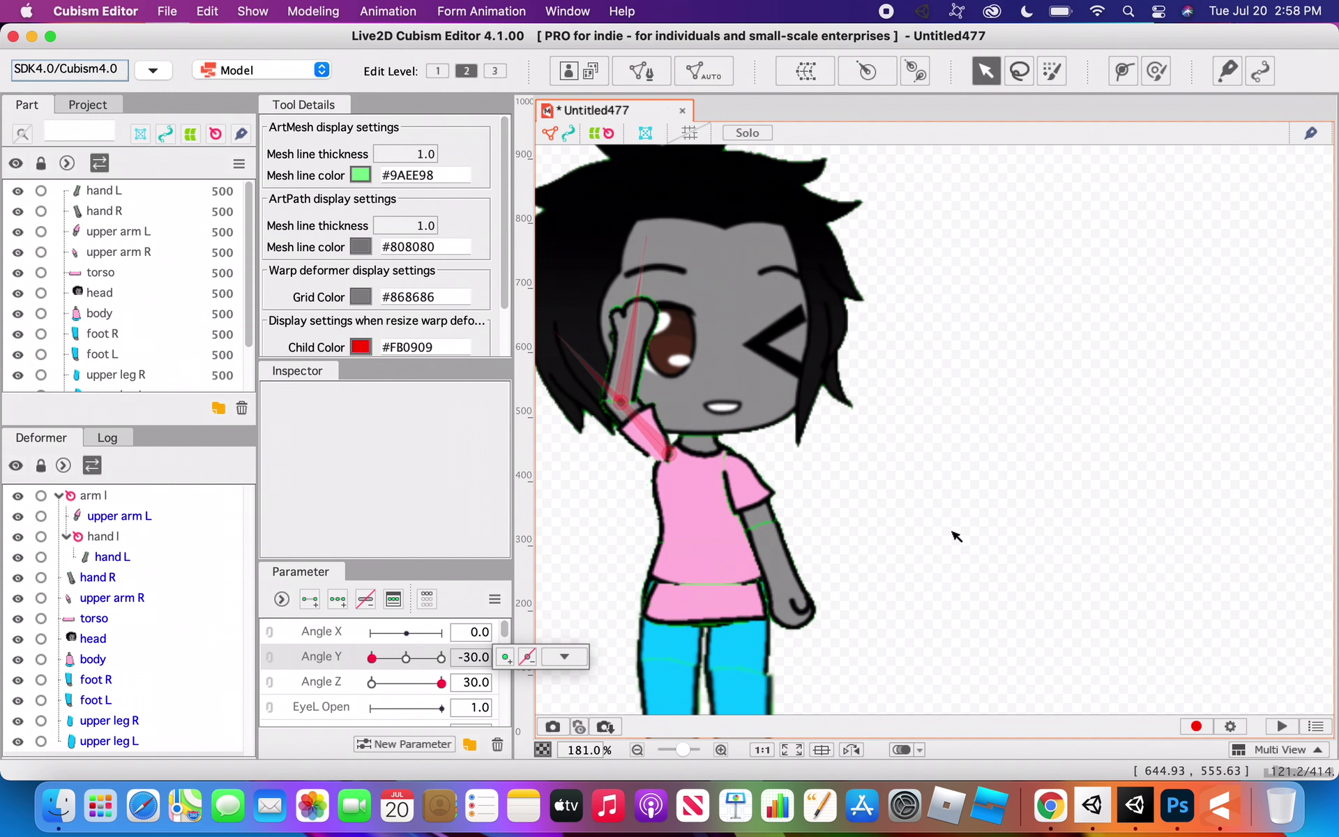
{"action": "scroll", "coordinate": [943, 541], "scroll_direction": "down", "scroll_amount": 5}
{"action": "scroll", "coordinate": [943, 541], "scroll_direction": "up", "scroll_amount": 5}
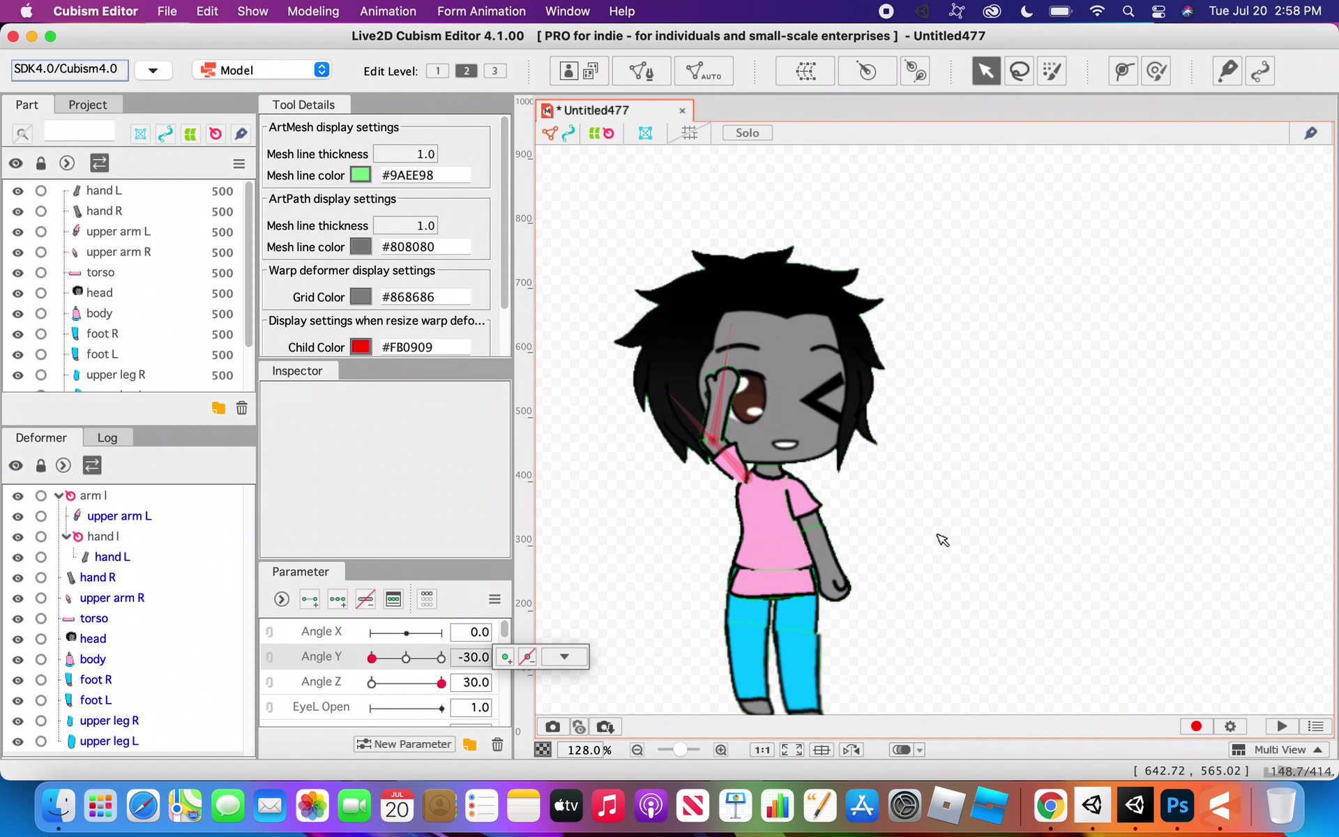
{"action": "scroll", "coordinate": [943, 541], "scroll_direction": "down", "scroll_amount": 2}
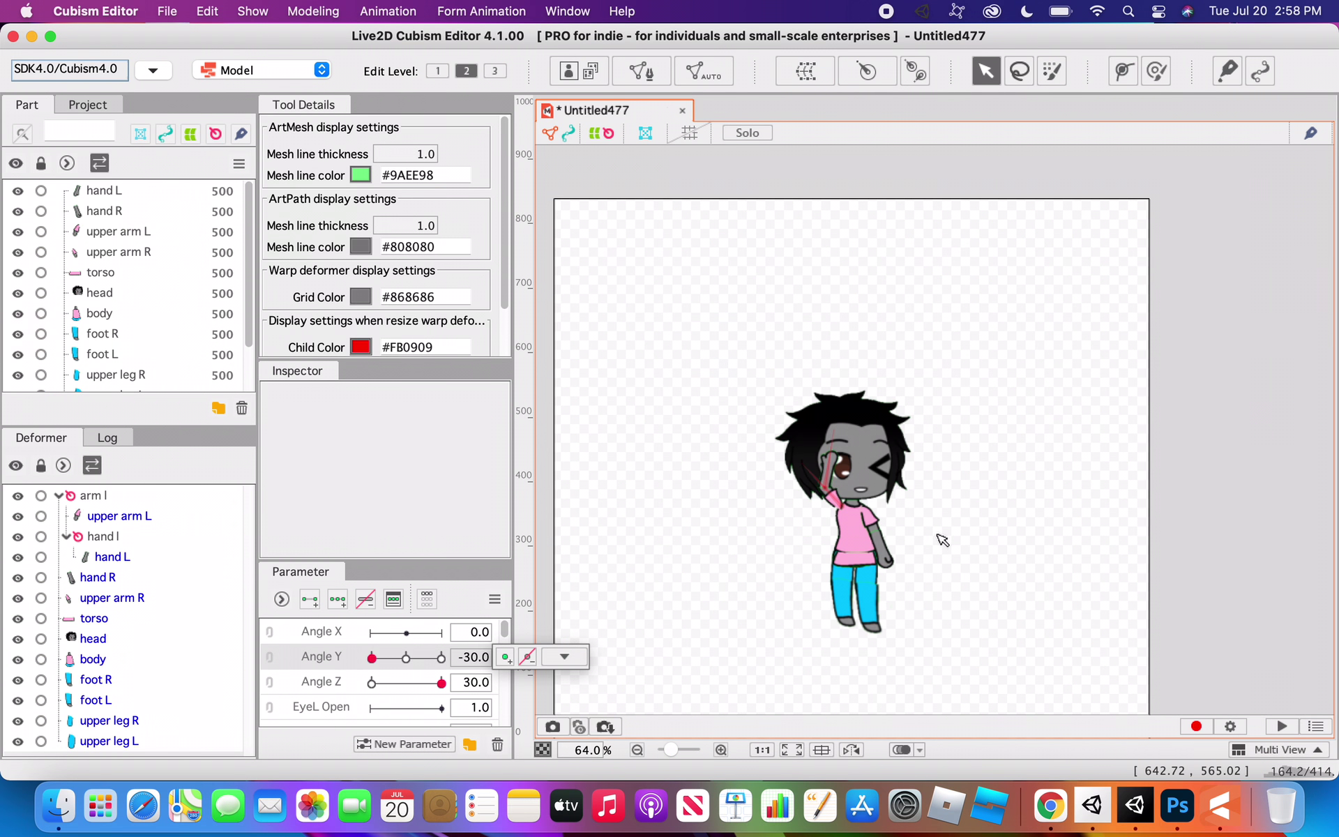
{"action": "scroll", "coordinate": [943, 540], "scroll_direction": "up", "scroll_amount": 1}
{"action": "scroll", "coordinate": [830, 539], "scroll_direction": "down", "scroll_amount": 5}
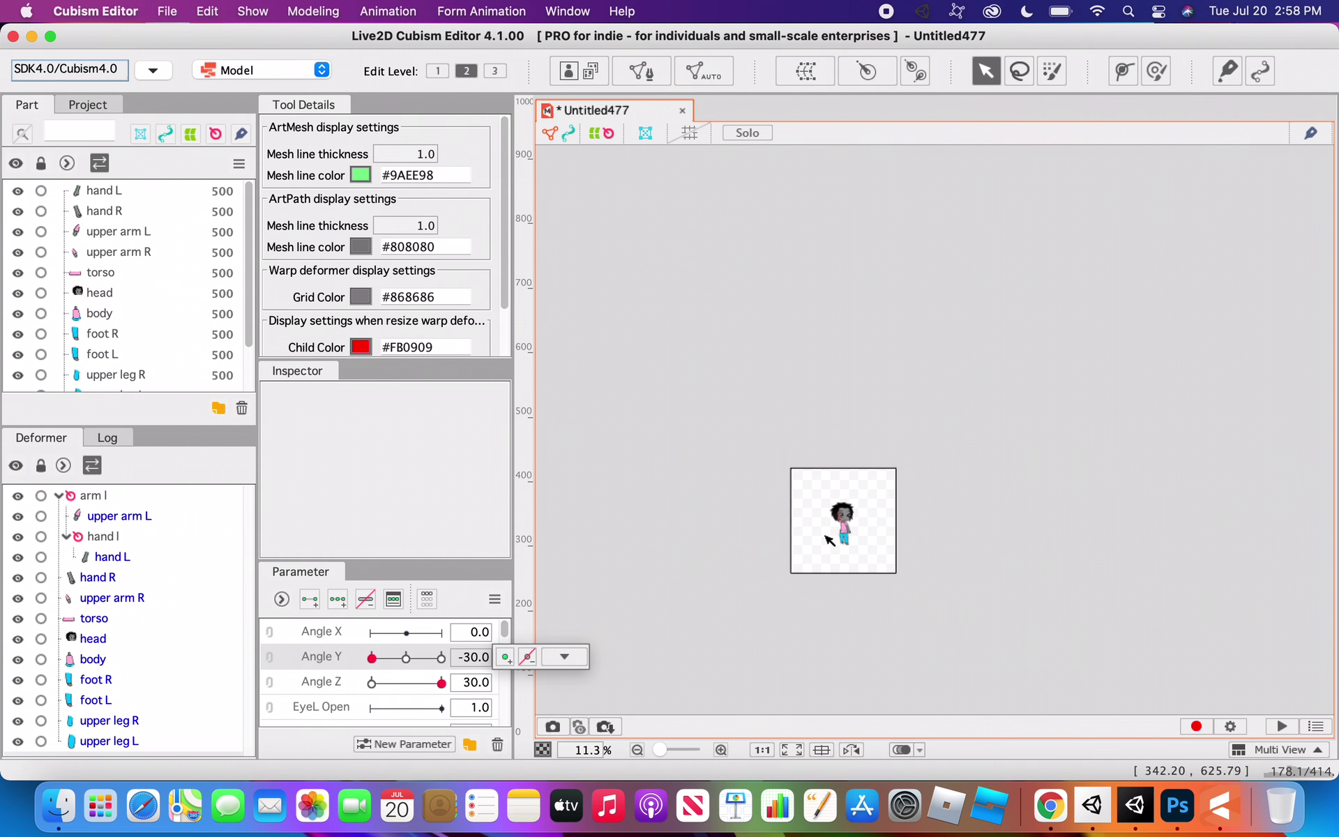
{"action": "scroll", "coordinate": [828, 539], "scroll_direction": "up", "scroll_amount": 4}
{"action": "scroll", "coordinate": [965, 515], "scroll_direction": "up", "scroll_amount": 3}
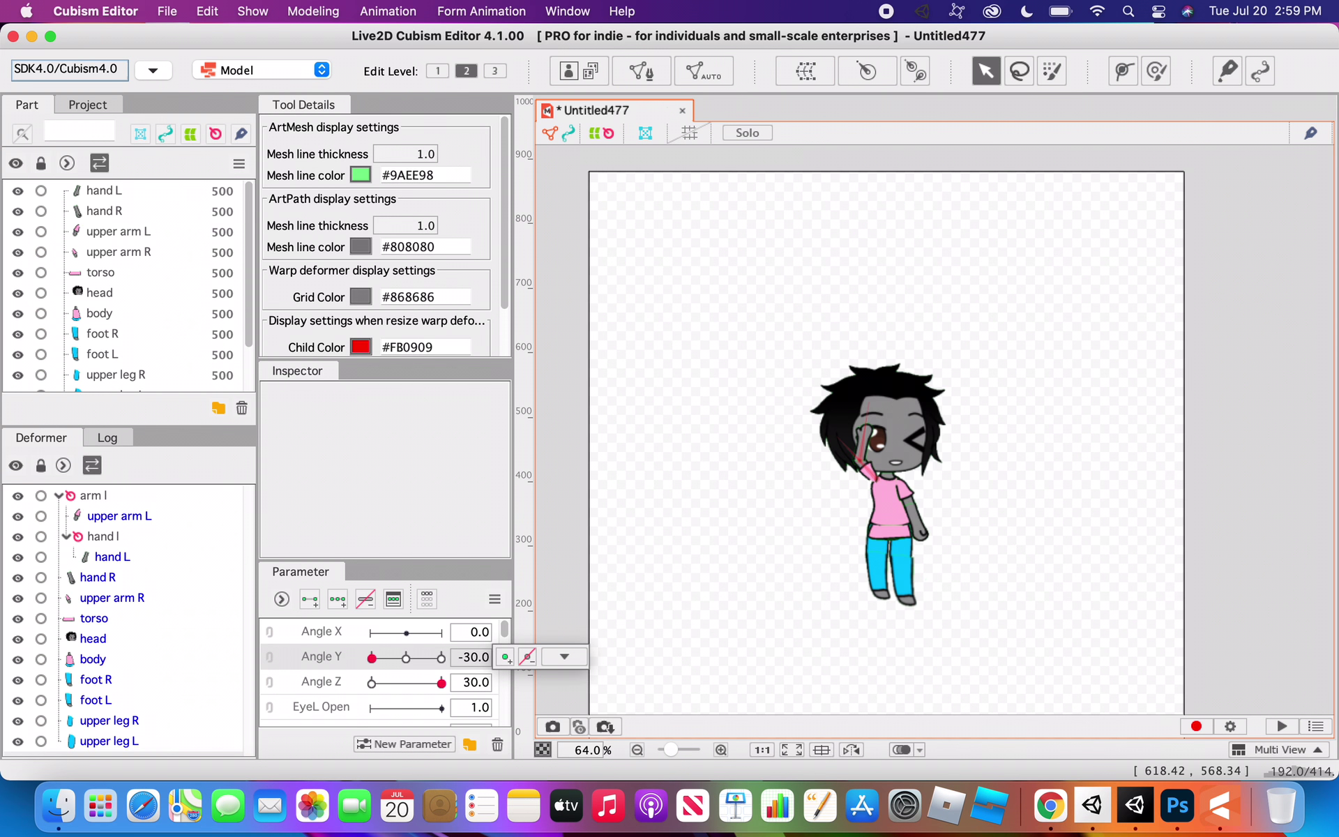
{"action": "scroll", "coordinate": [965, 515], "scroll_direction": "down", "scroll_amount": 1}
{"action": "scroll", "coordinate": [963, 515], "scroll_direction": "up", "scroll_amount": 1}
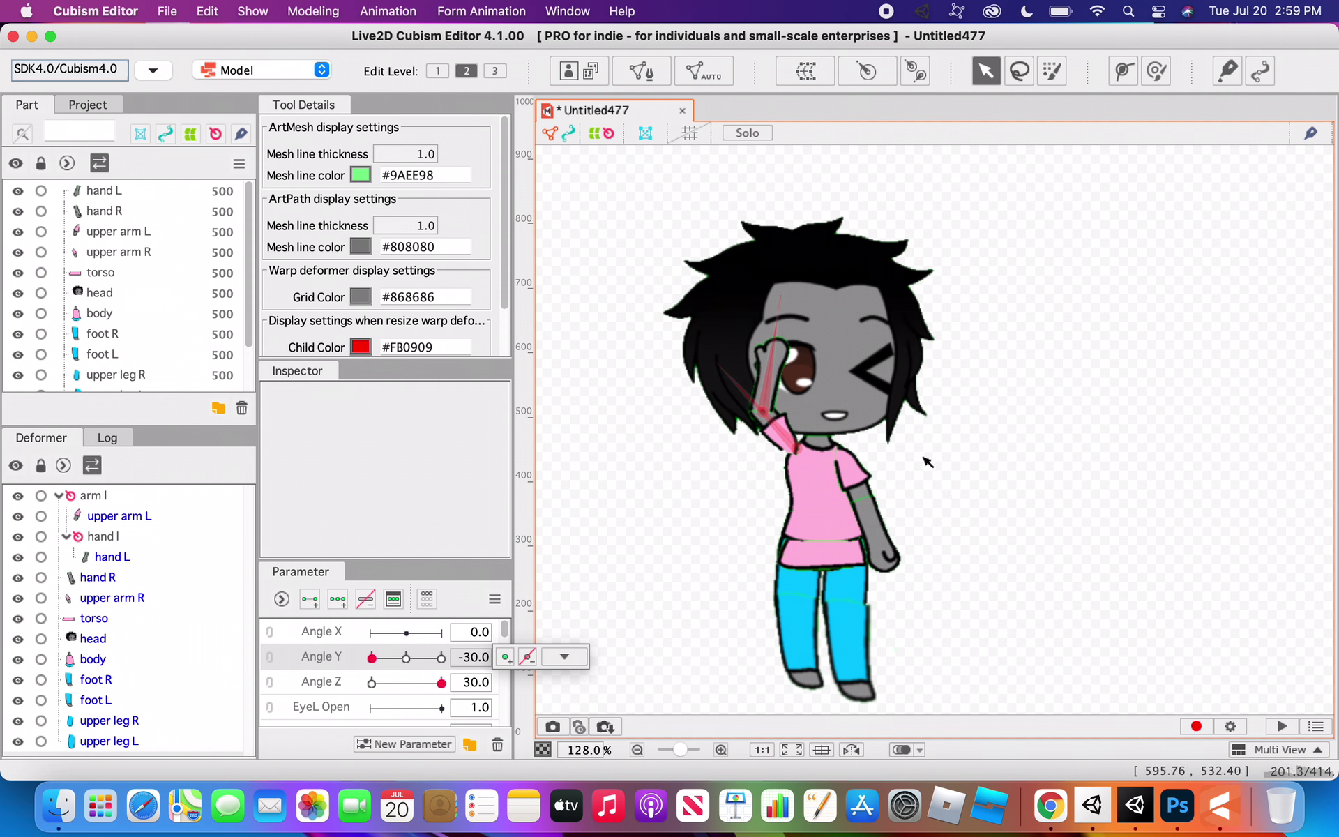
{"action": "left_click", "coordinate": [855, 642]}
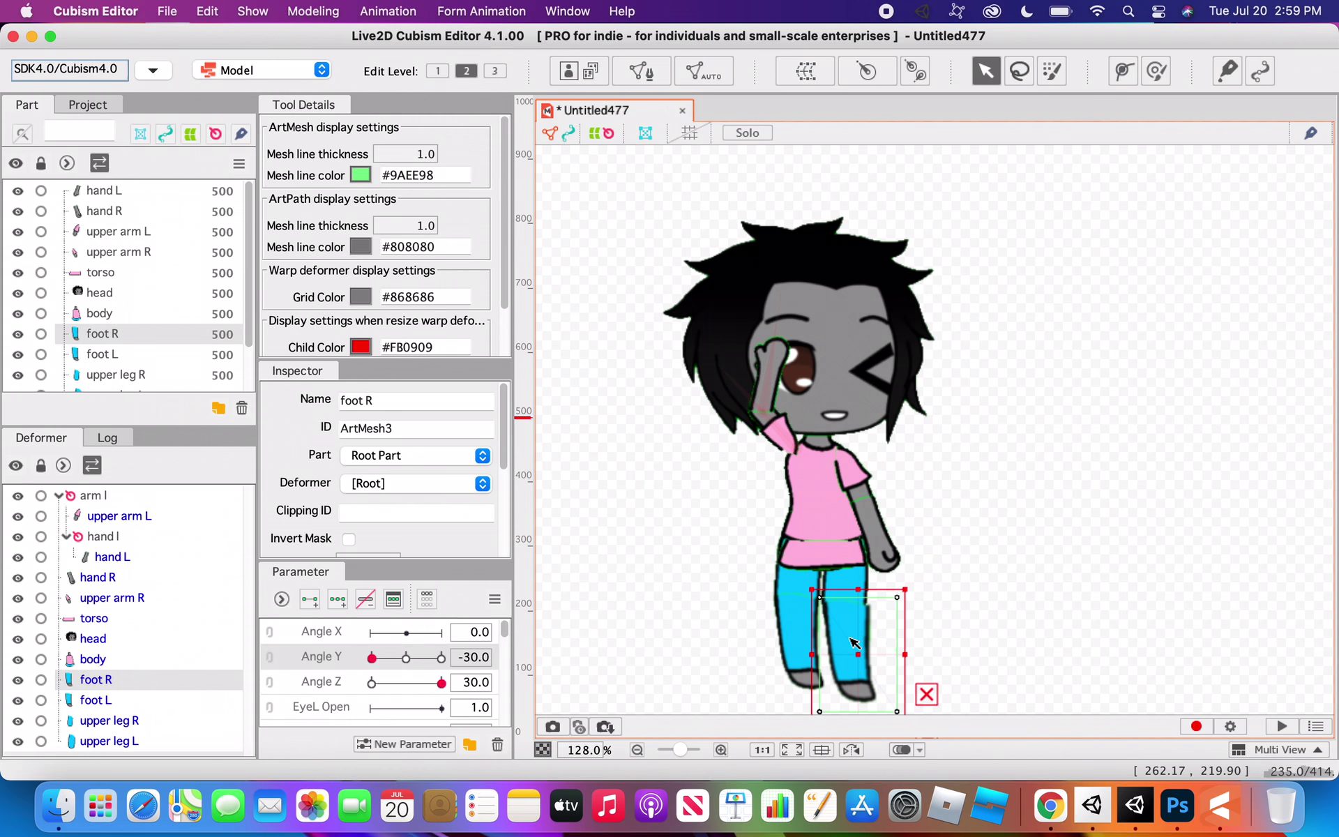
{"action": "scroll", "coordinate": [909, 631], "scroll_direction": "down", "scroll_amount": 3}
{"action": "scroll", "coordinate": [909, 631], "scroll_direction": "up", "scroll_amount": 1}
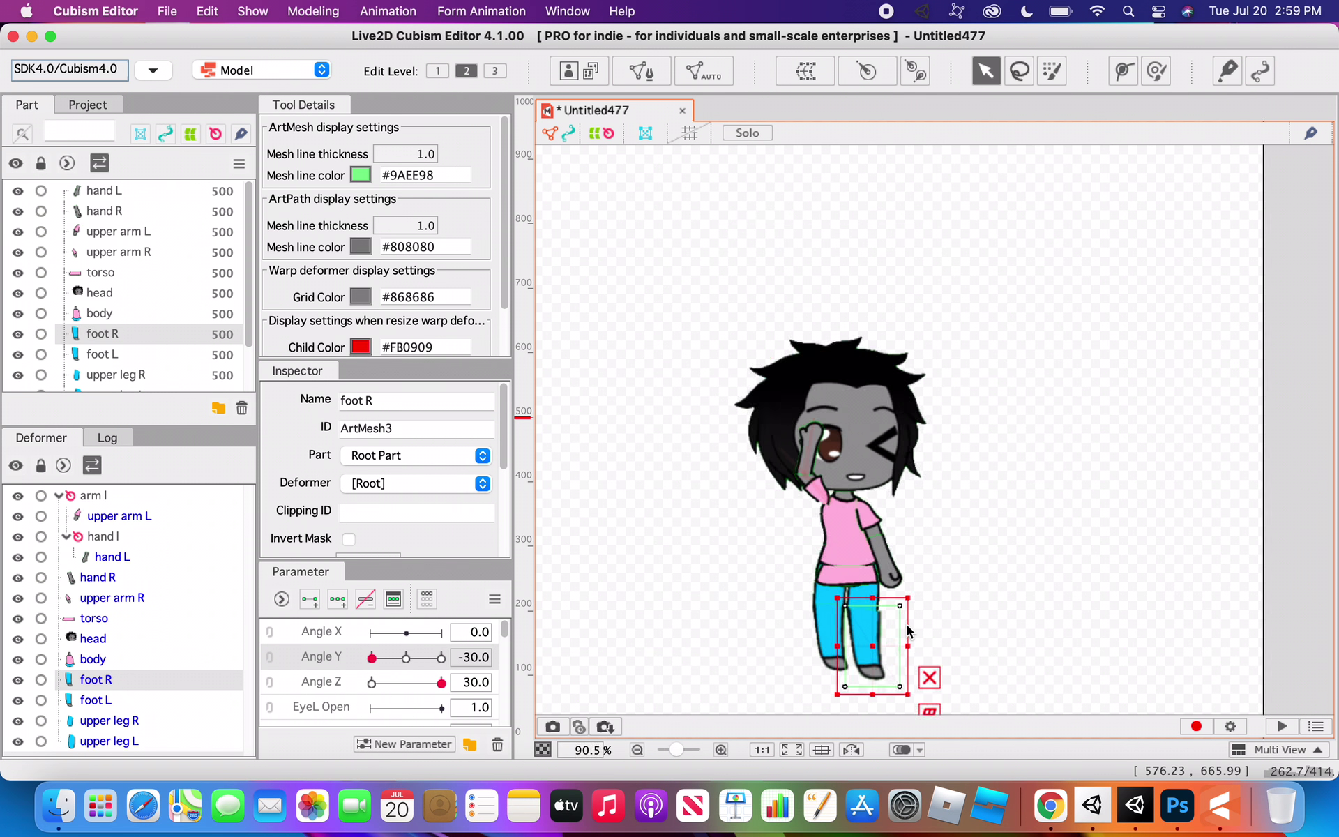
{"action": "scroll", "coordinate": [911, 631], "scroll_direction": "up", "scroll_amount": 4}
{"action": "scroll", "coordinate": [913, 631], "scroll_direction": "down", "scroll_amount": 1}
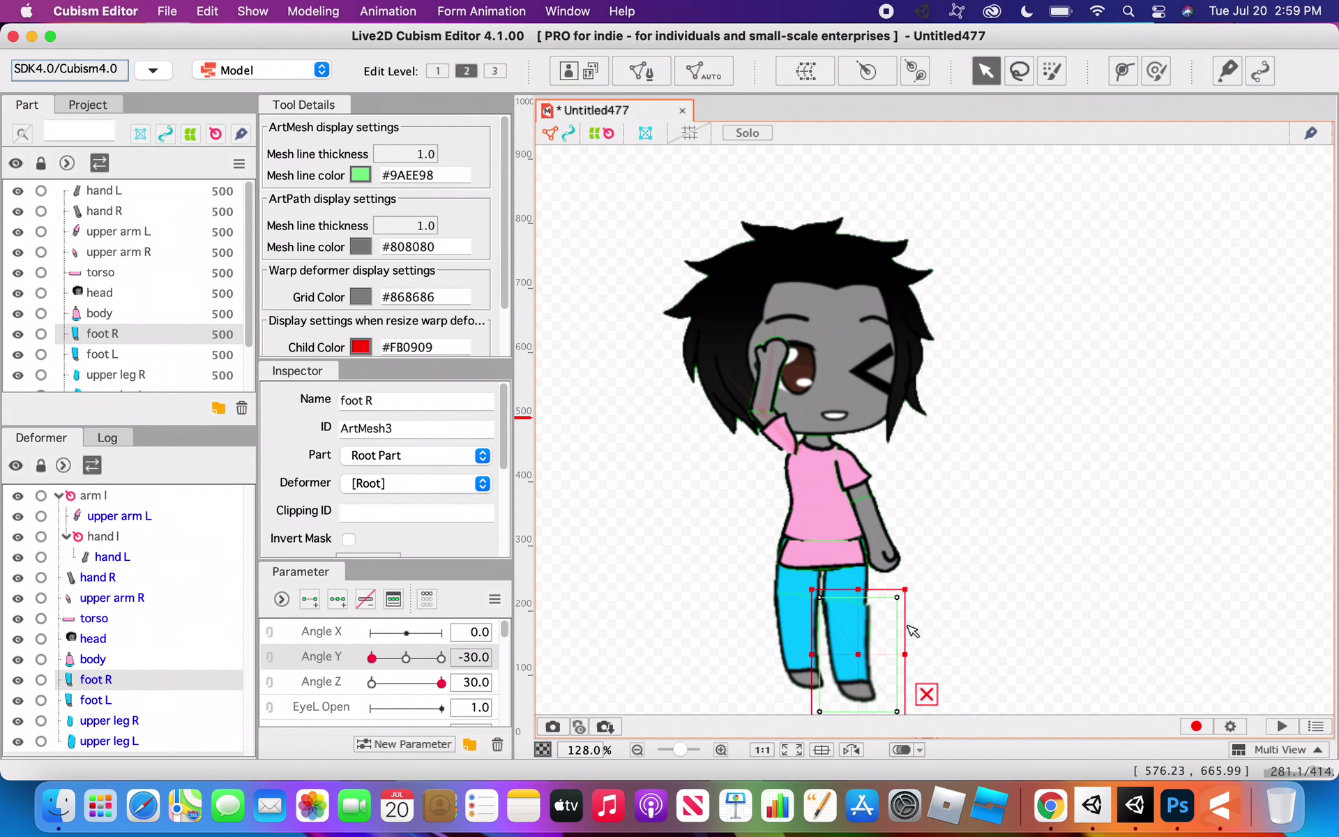
{"action": "left_click", "coordinate": [956, 540]}
- Apply a 2 by 2 temporary warp to the torso, shifting its centre and lower middle control points slightly
{"action": "left_click", "coordinate": [827, 555]}
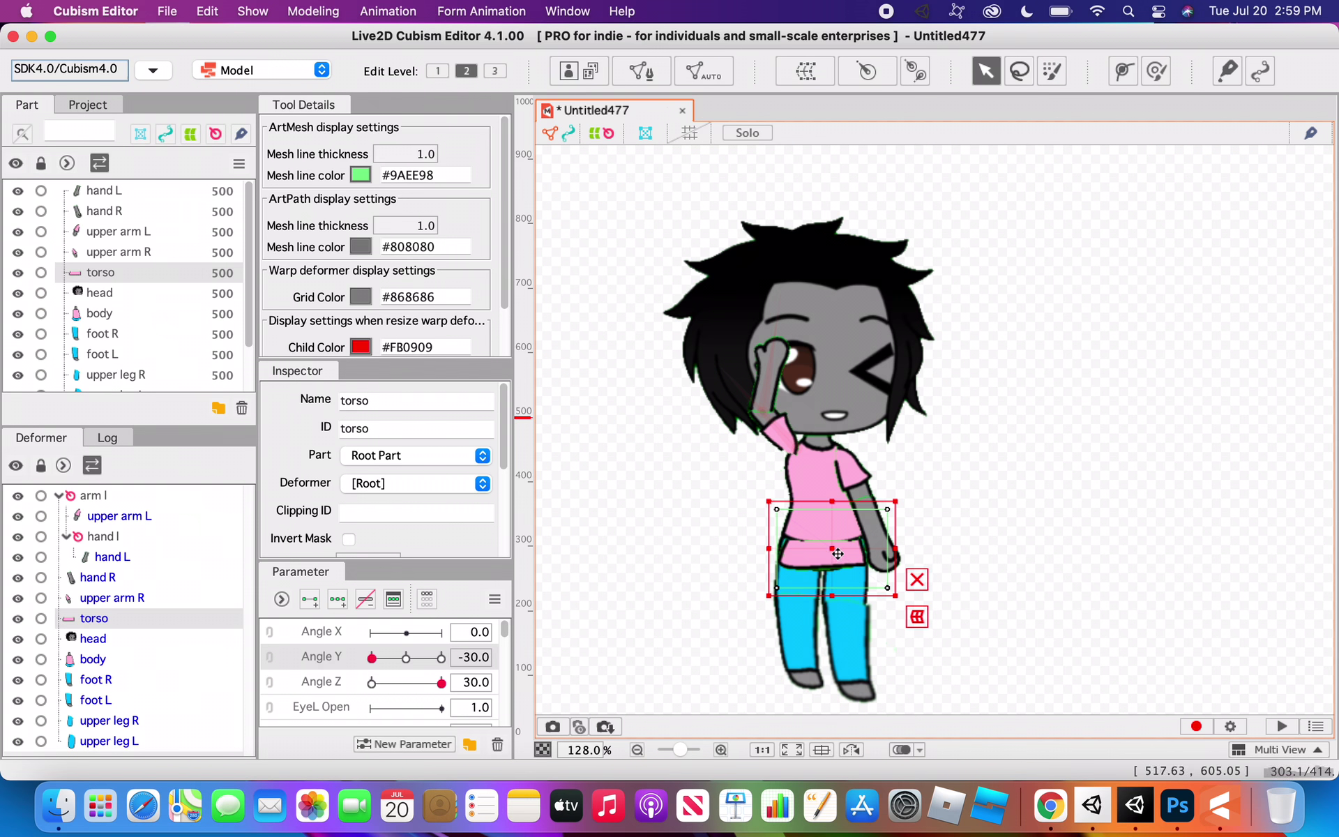
{"action": "left_click", "coordinate": [918, 617]}
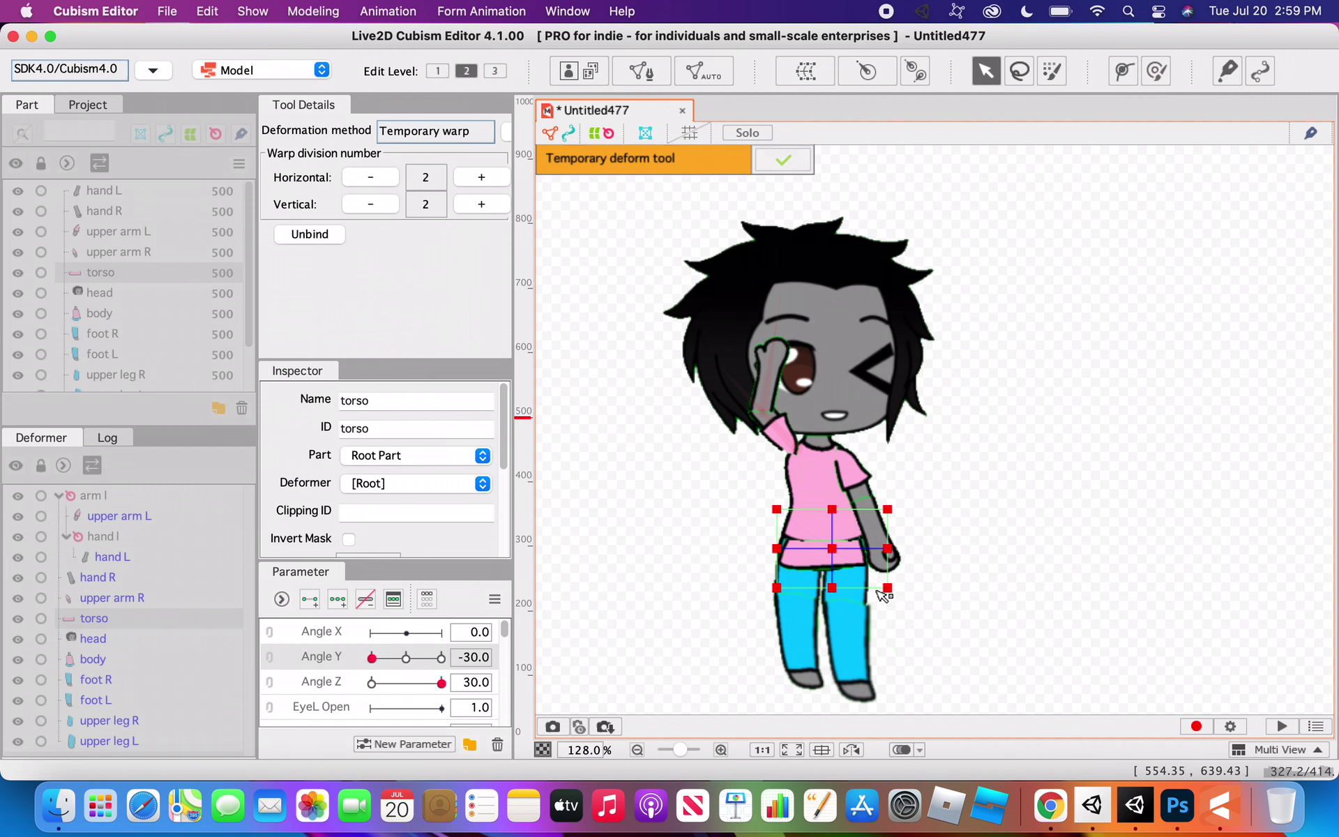
{"action": "mouse_move", "coordinate": [834, 553]}
{"action": "left_mouse_down"}
{"action": "mouse_move", "coordinate": [846, 555]}
{"action": "mouse_move", "coordinate": [830, 547]}
{"action": "mouse_move", "coordinate": [842, 594]}
{"action": "mouse_move", "coordinate": [835, 580]}
{"action": "left_mouse_up"}
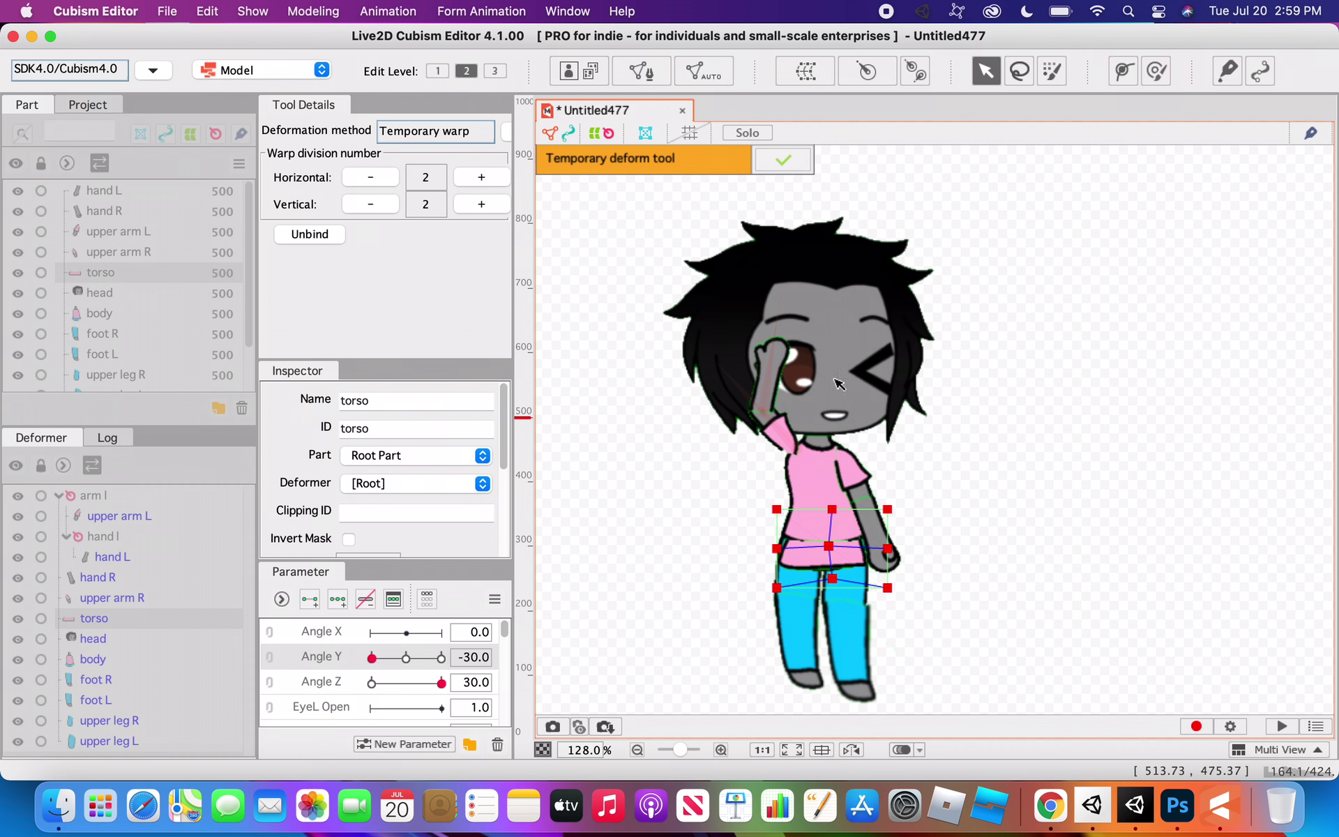
{"action": "left_click", "coordinate": [784, 159]}
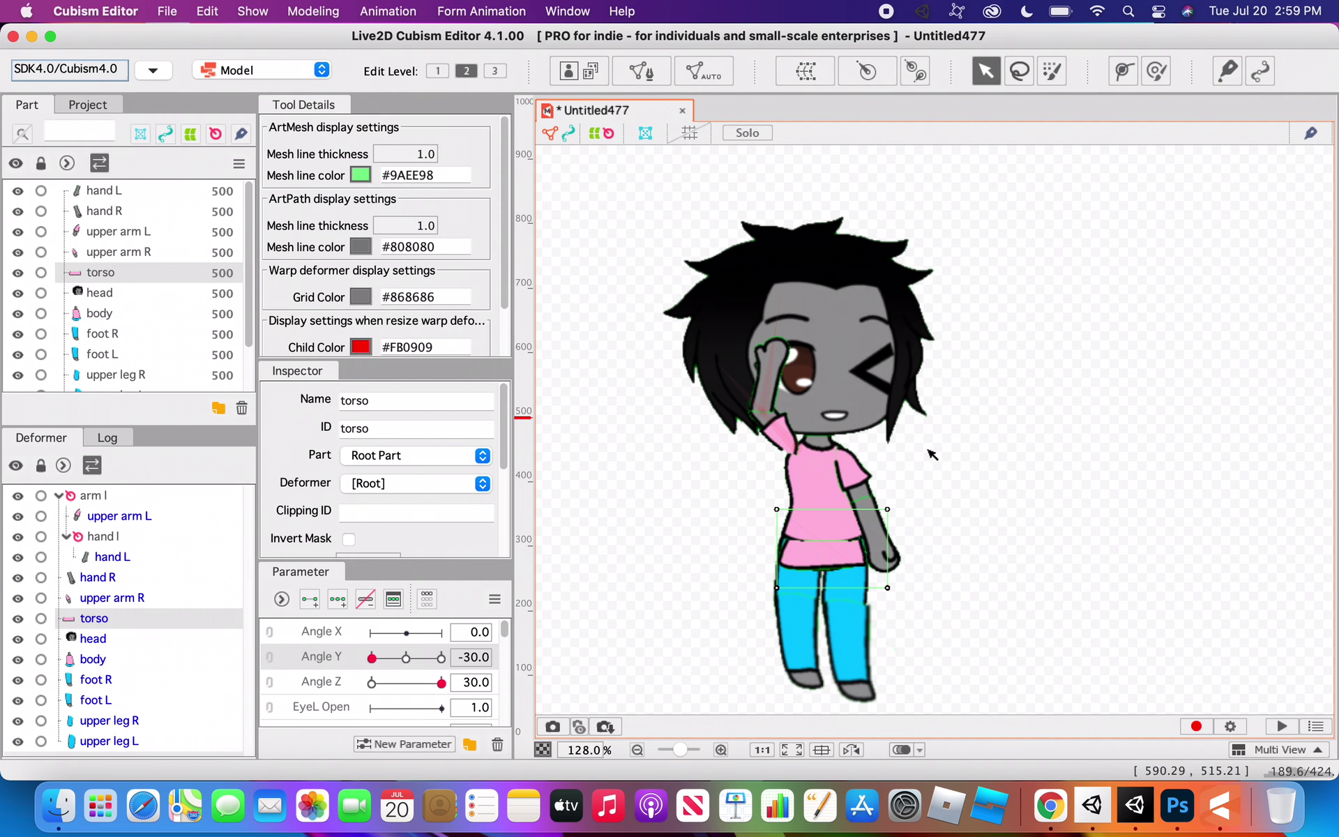
- Nudge the torso piece slightly up and to the left over the shirt, and select it again
{"action": "left_click_drag", "start_coordinate": [857, 551], "coordinate": [851, 548]}
{"action": "left_click", "coordinate": [951, 568]}
{"action": "left_click", "coordinate": [825, 548]}
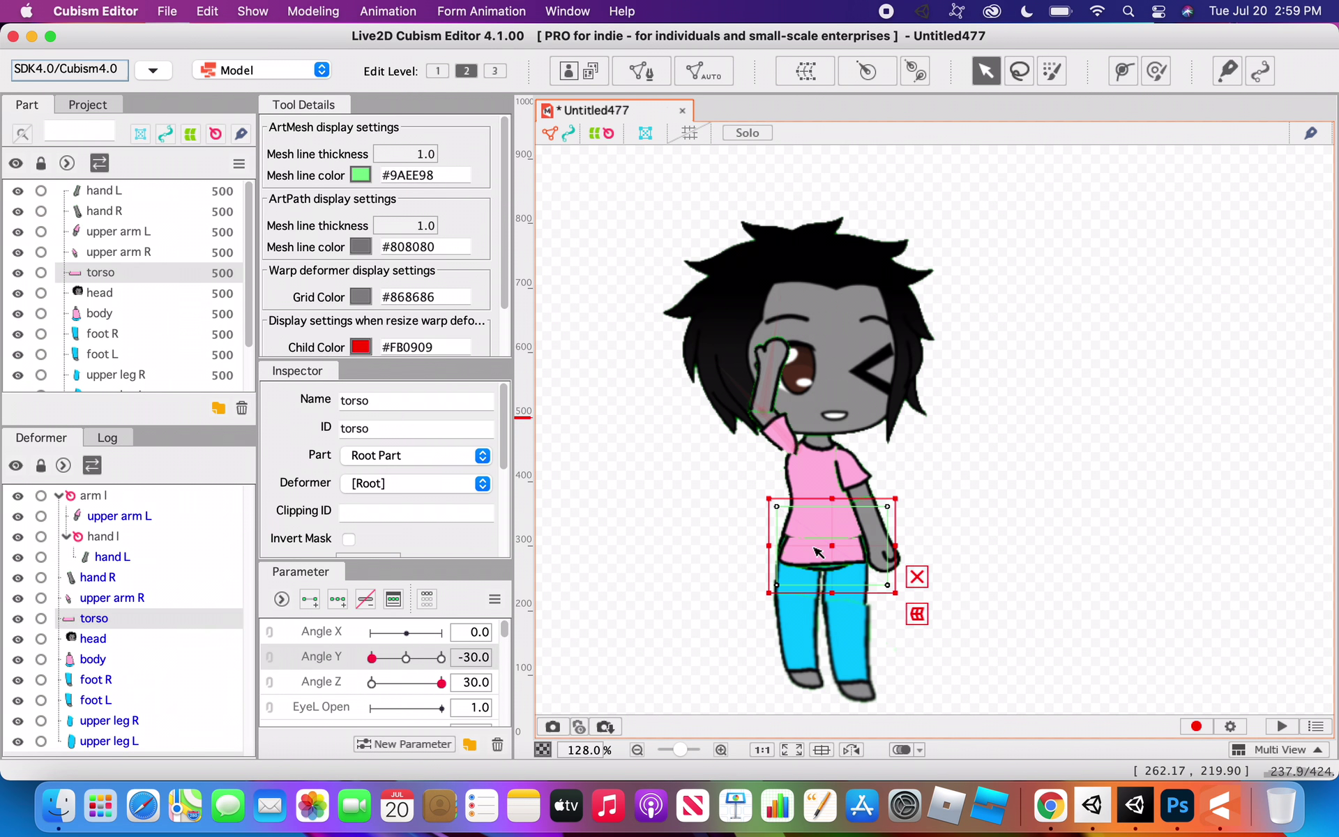
- Generate the torso's mesh automatically with the heavy preset
{"action": "left_click", "coordinate": [807, 71]}
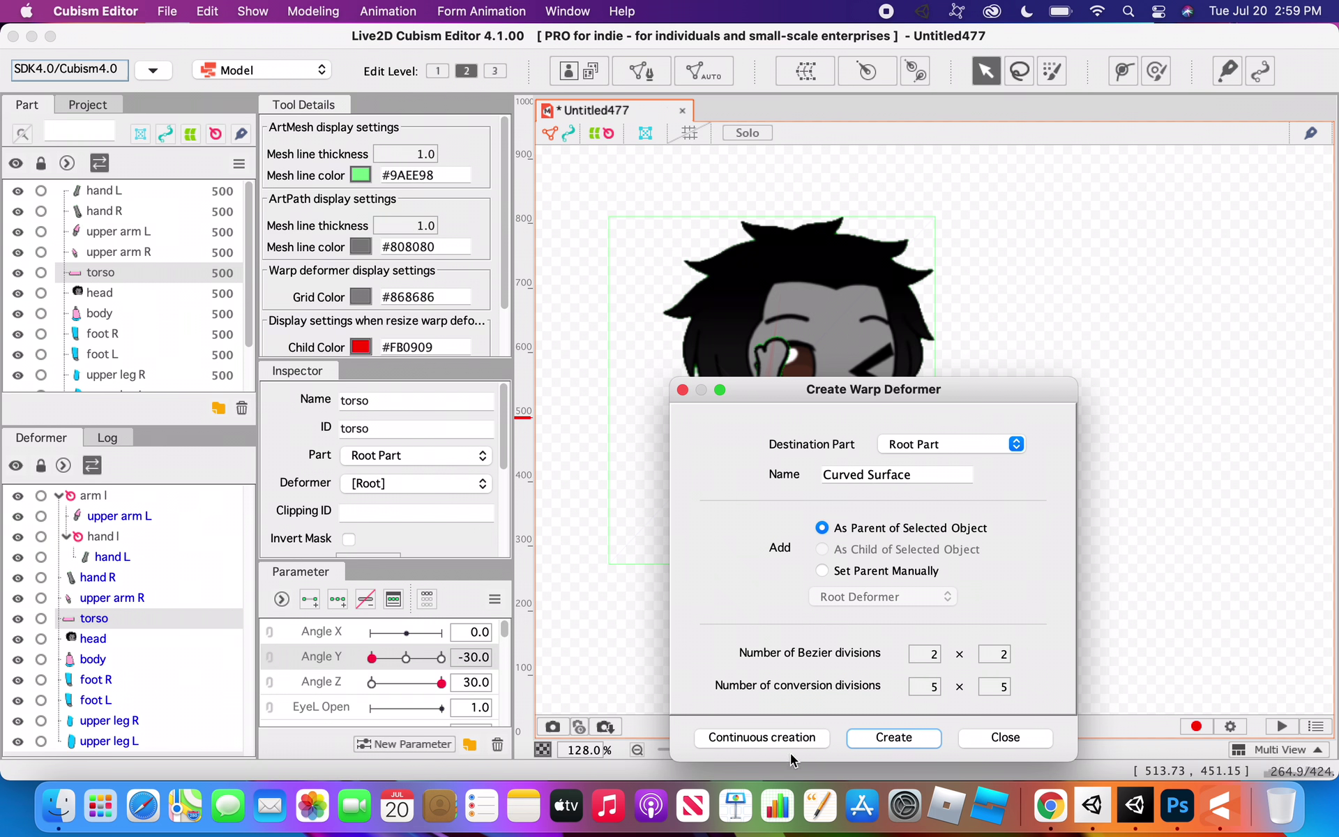
{"action": "left_click", "coordinate": [990, 738]}
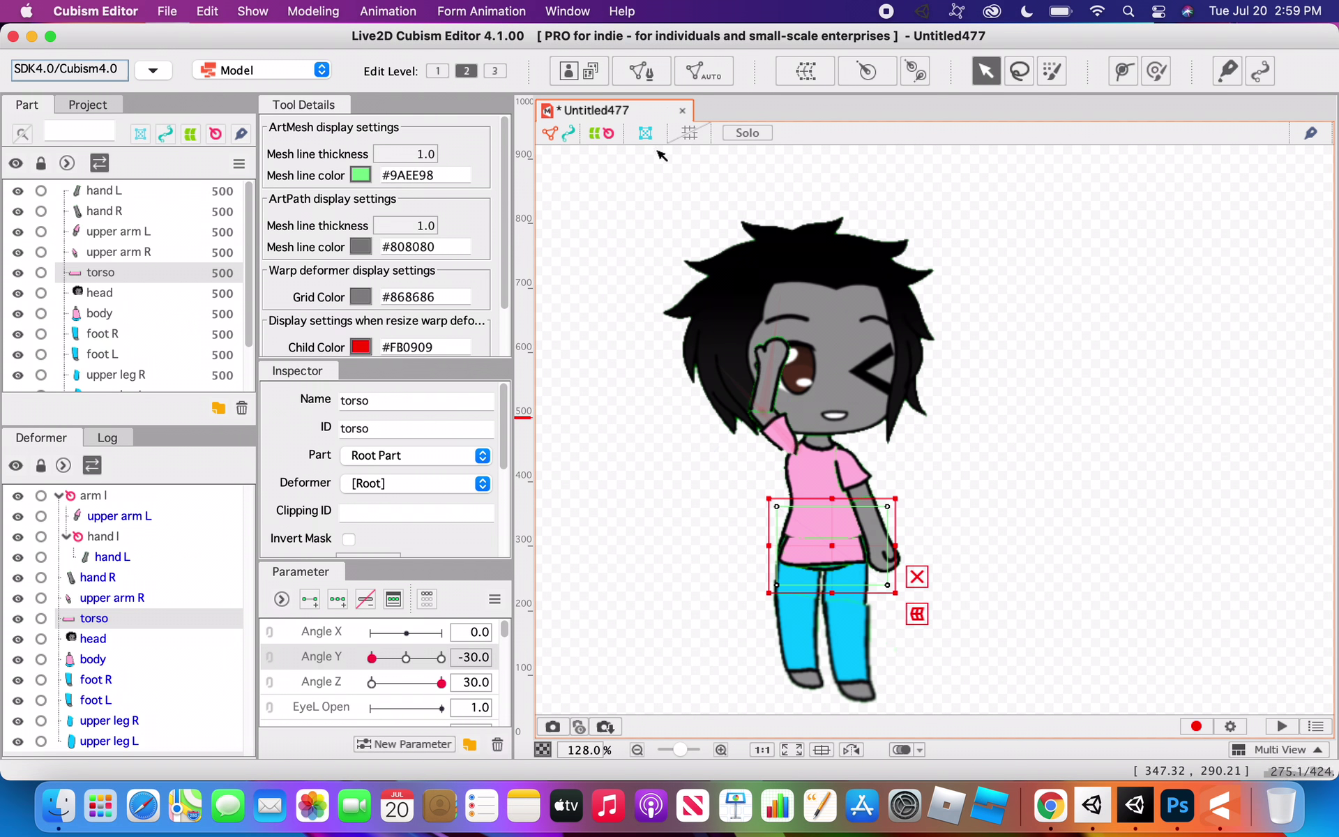
{"action": "left_click", "coordinate": [705, 73]}
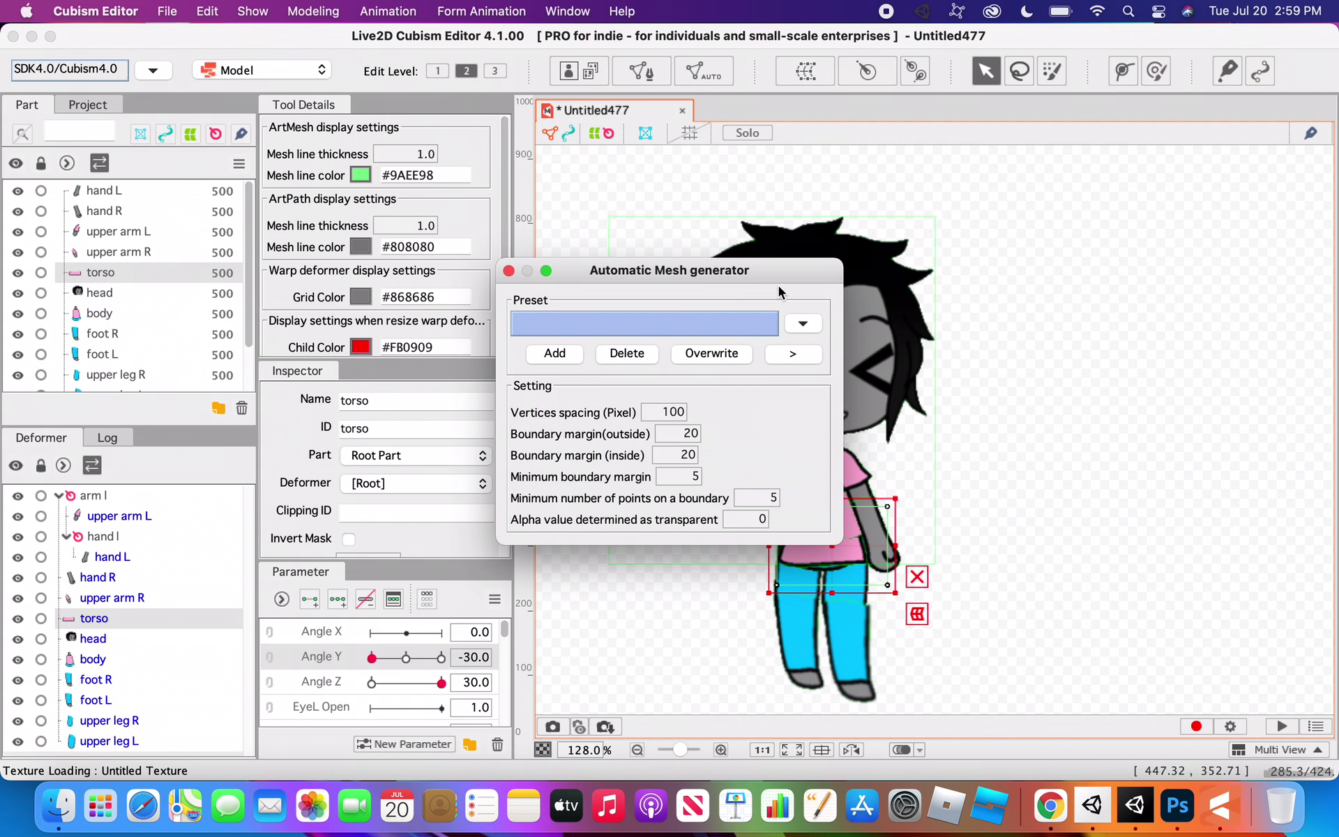
{"action": "left_click", "coordinate": [802, 323]}
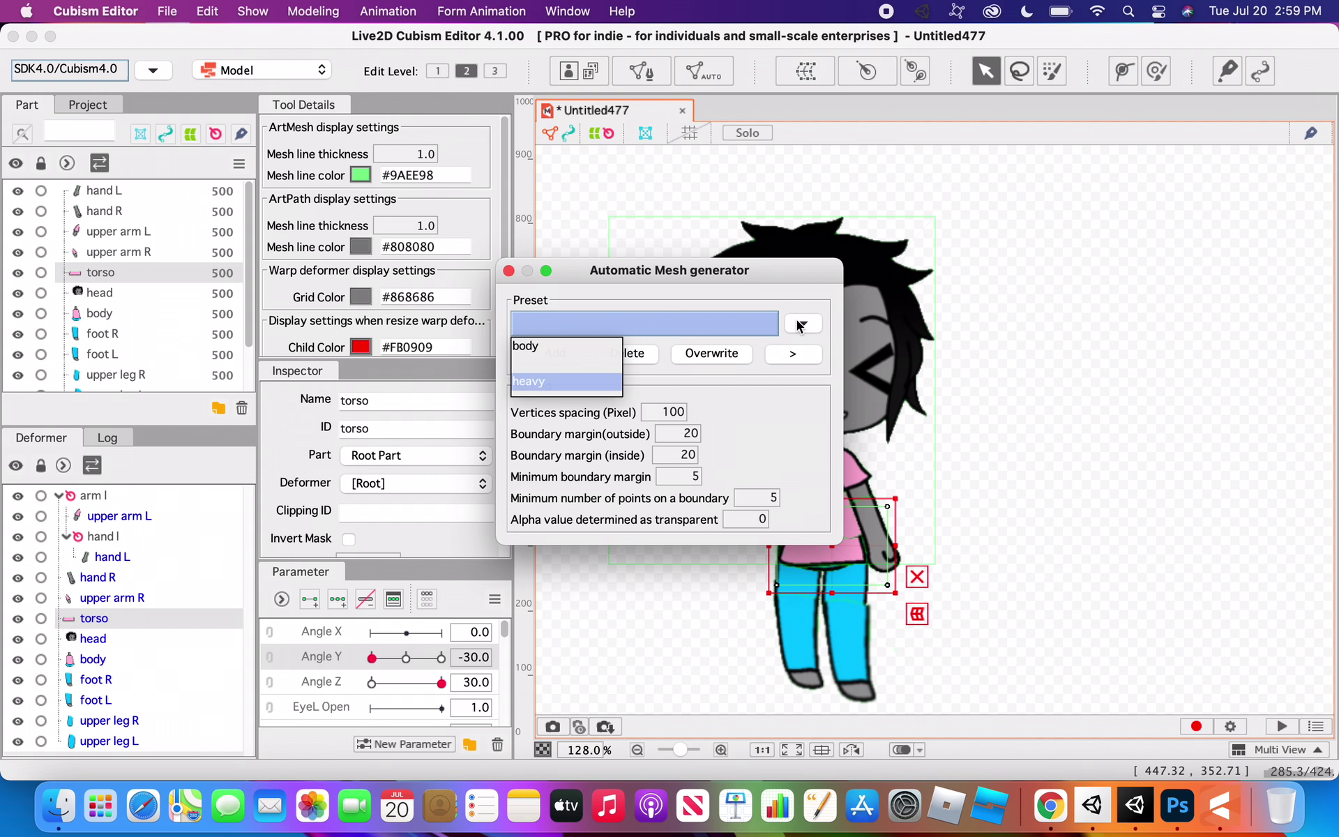
{"action": "left_click", "coordinate": [595, 386]}
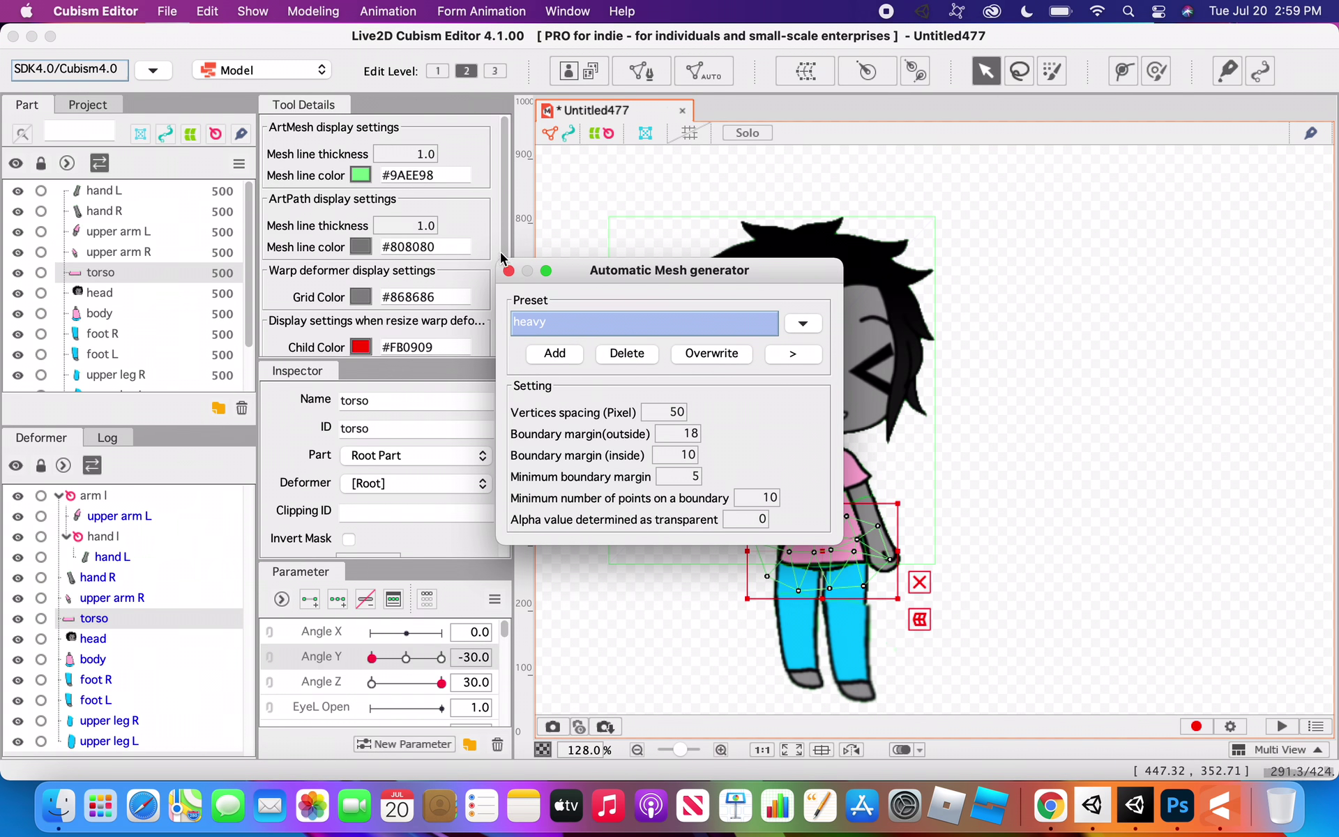
{"action": "left_click", "coordinate": [509, 271]}
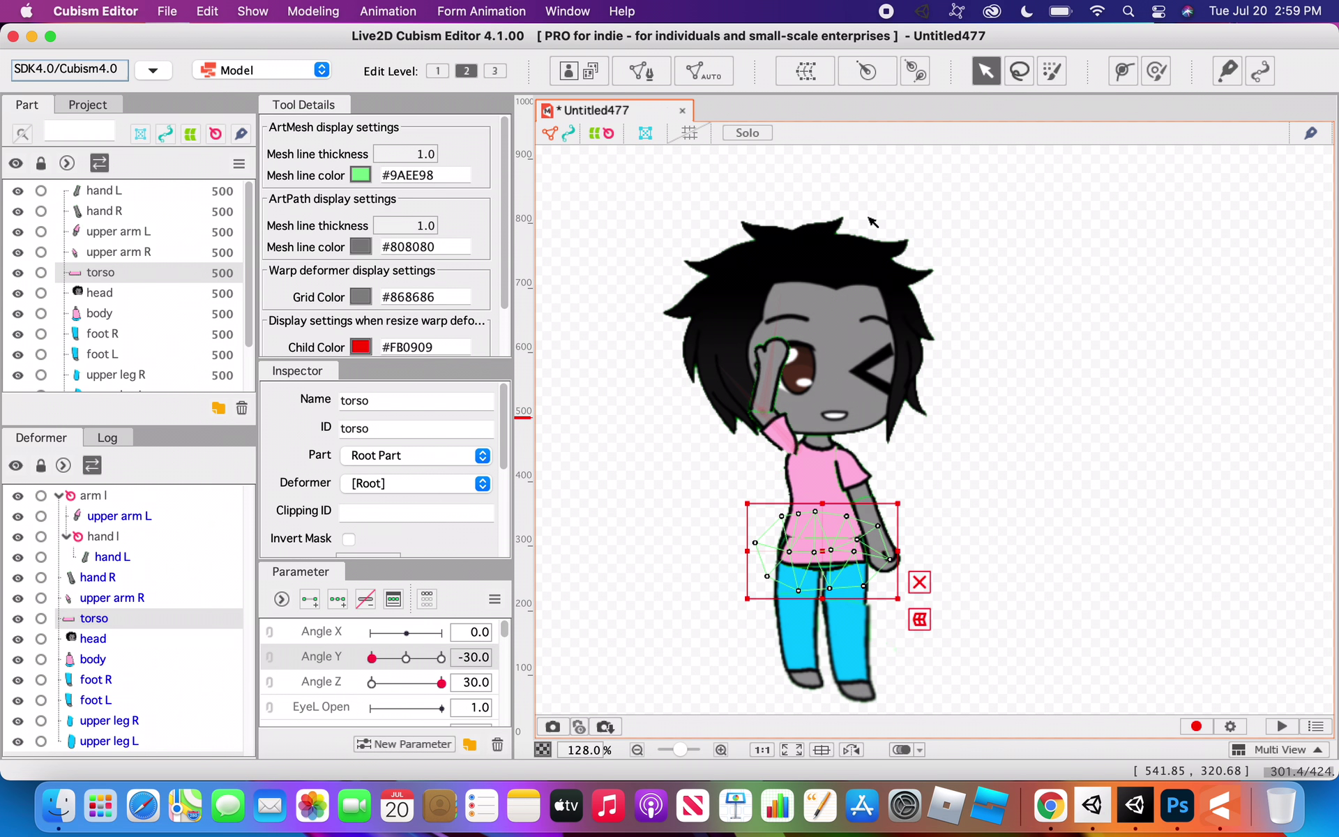
- Create a warp deformer named torso as parent of the torso mesh, with 2 by 2 Bezier and 5 by 5 conversion divisions
{"action": "left_click", "coordinate": [807, 71]}
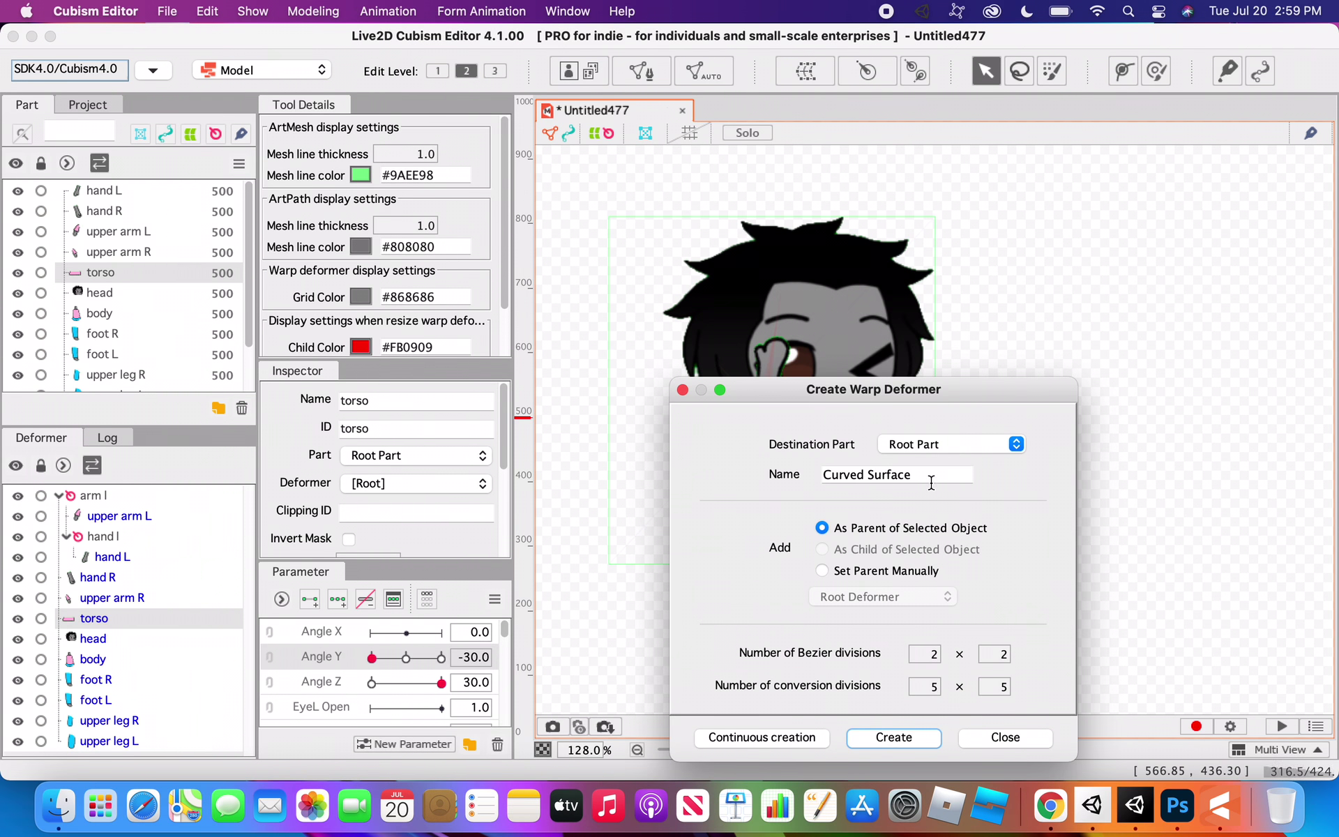
{"action": "left_click_drag", "start_coordinate": [932, 483], "coordinate": [759, 474]}
{"action": "key", "text": "BackSpace"}
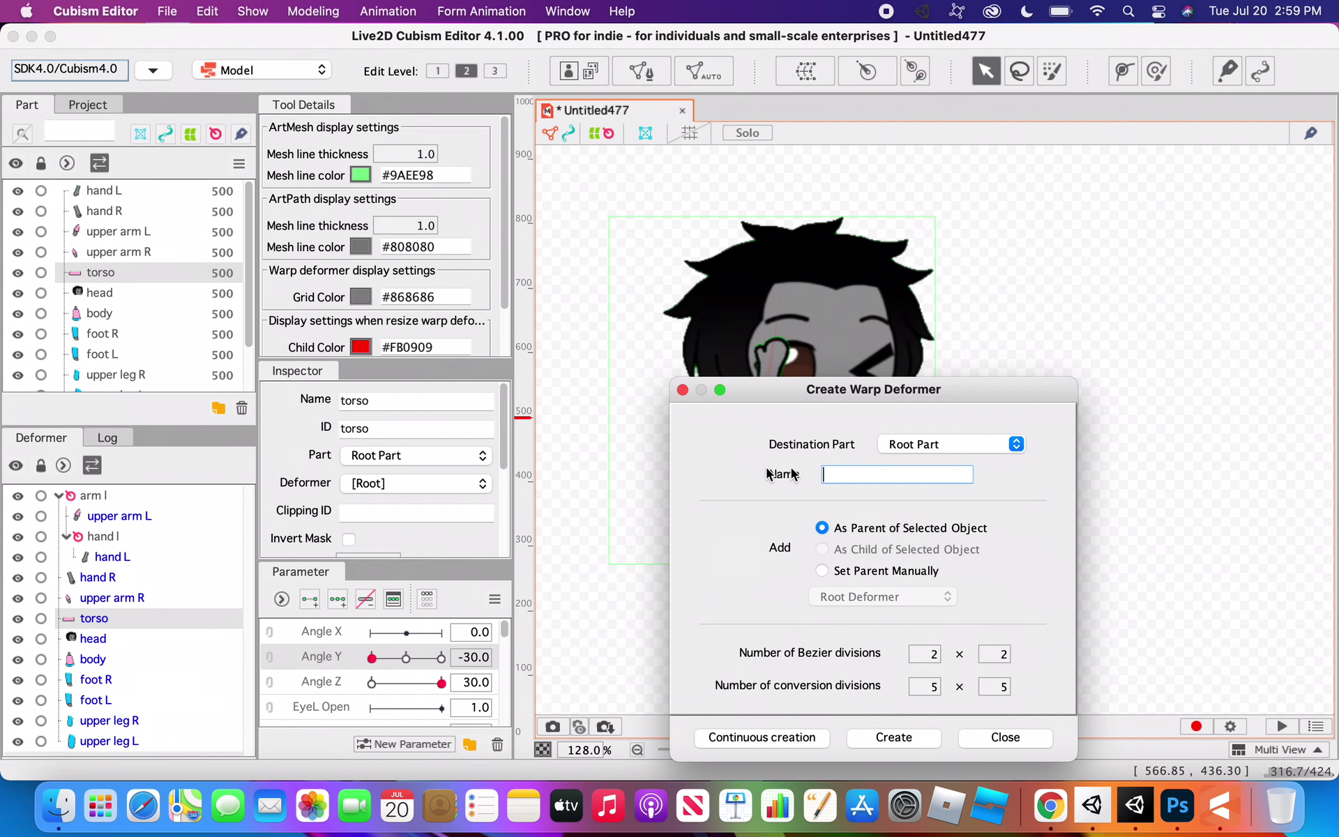
{"action": "left_click_drag", "start_coordinate": [1062, 389], "coordinate": [655, 320]}
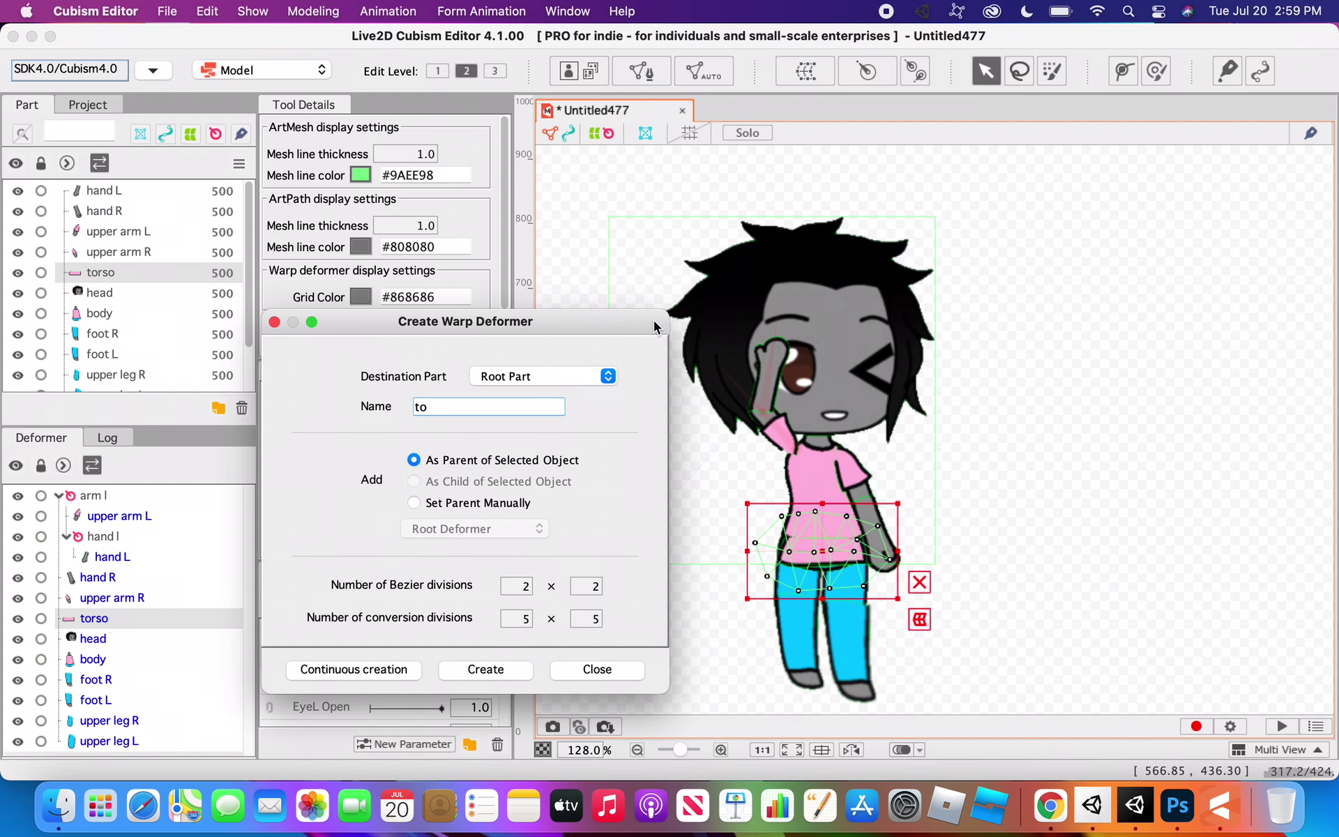
{"action": "type", "text": "torso"}
{"action": "left_click", "coordinate": [492, 669]}
- Shift the torso warp deformer's lower control points slightly down and right so the shirt hem overlaps the trousers
{"action": "scroll", "coordinate": [828, 538], "scroll_direction": "up", "scroll_amount": 4}
{"action": "scroll", "coordinate": [829, 537], "scroll_direction": "down", "scroll_amount": 2}
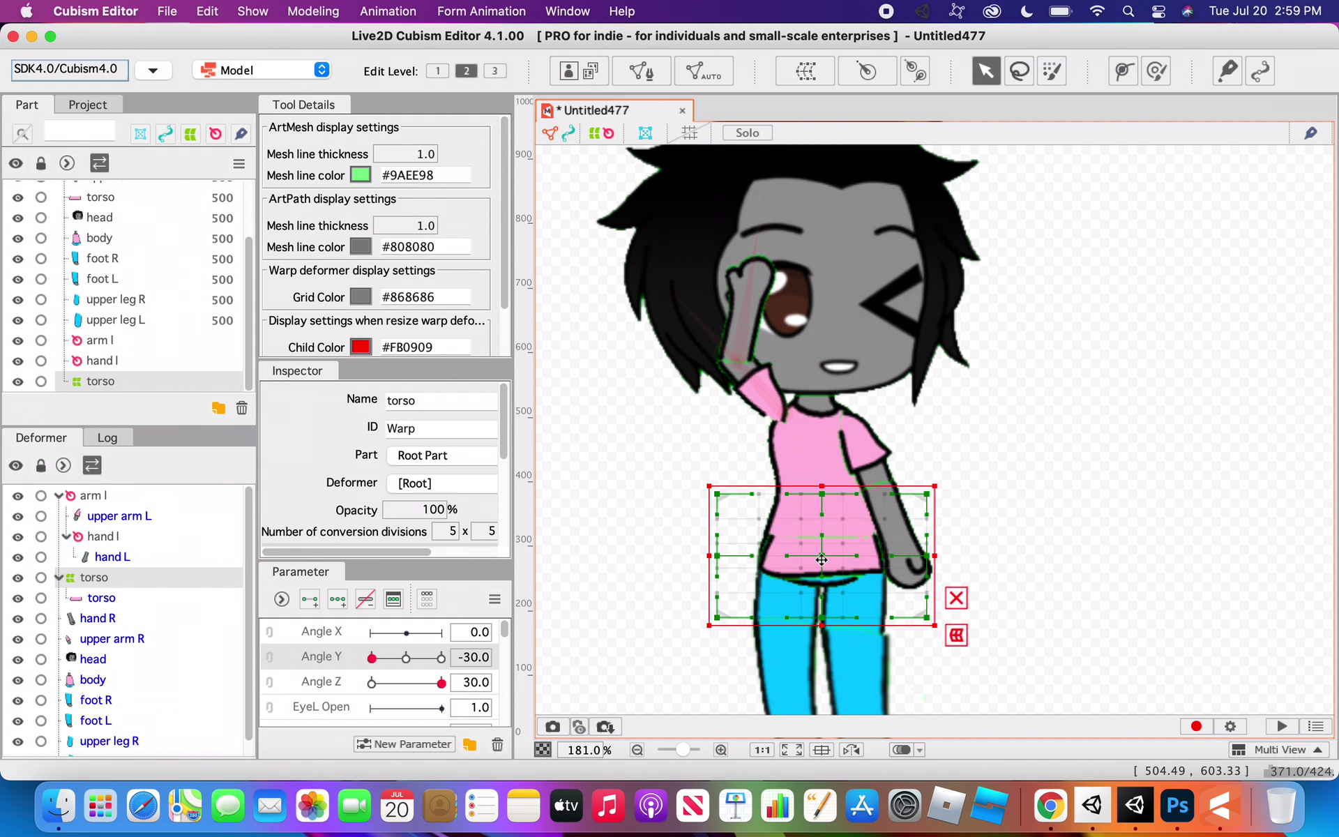
{"action": "scroll", "coordinate": [822, 562], "scroll_direction": "up", "scroll_amount": 10}
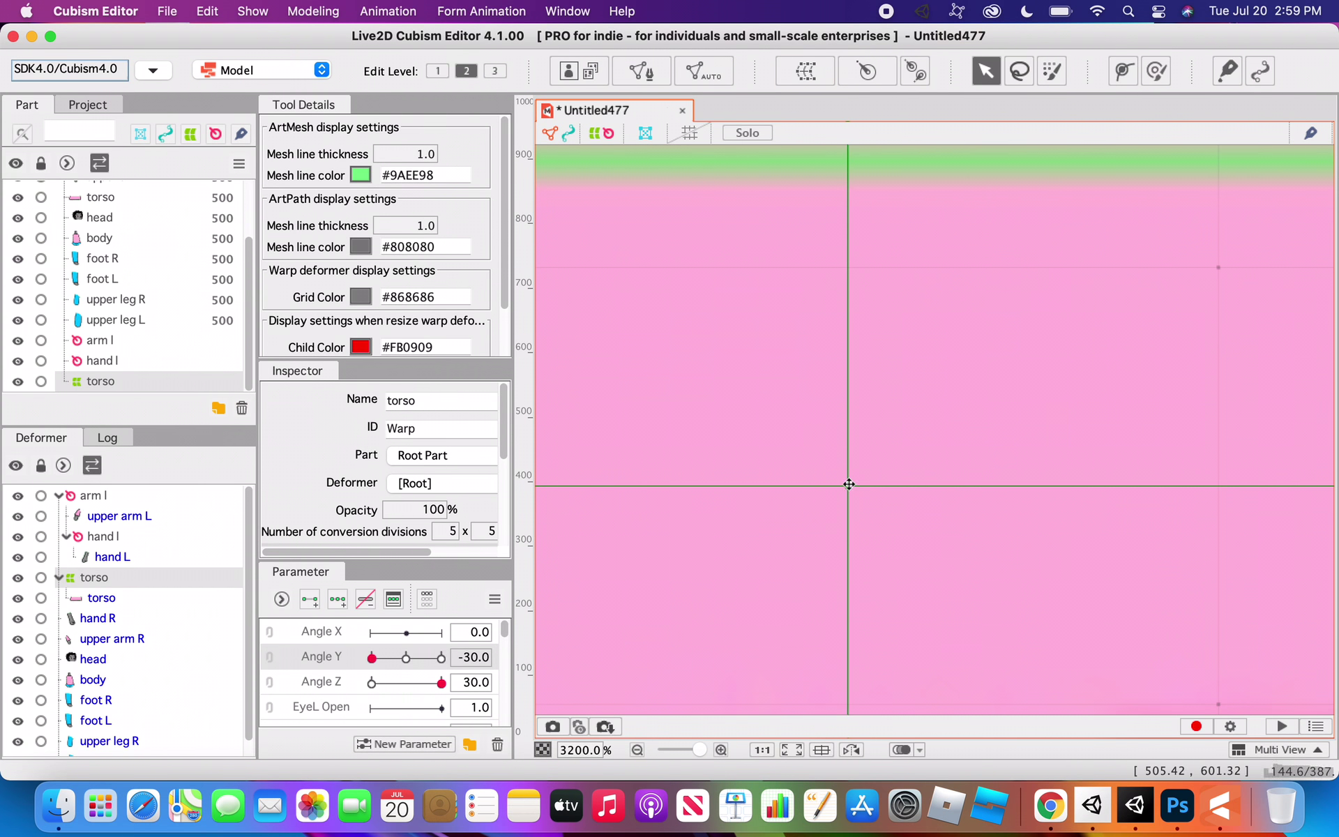
{"action": "scroll", "coordinate": [848, 484], "scroll_direction": "down", "scroll_amount": 8}
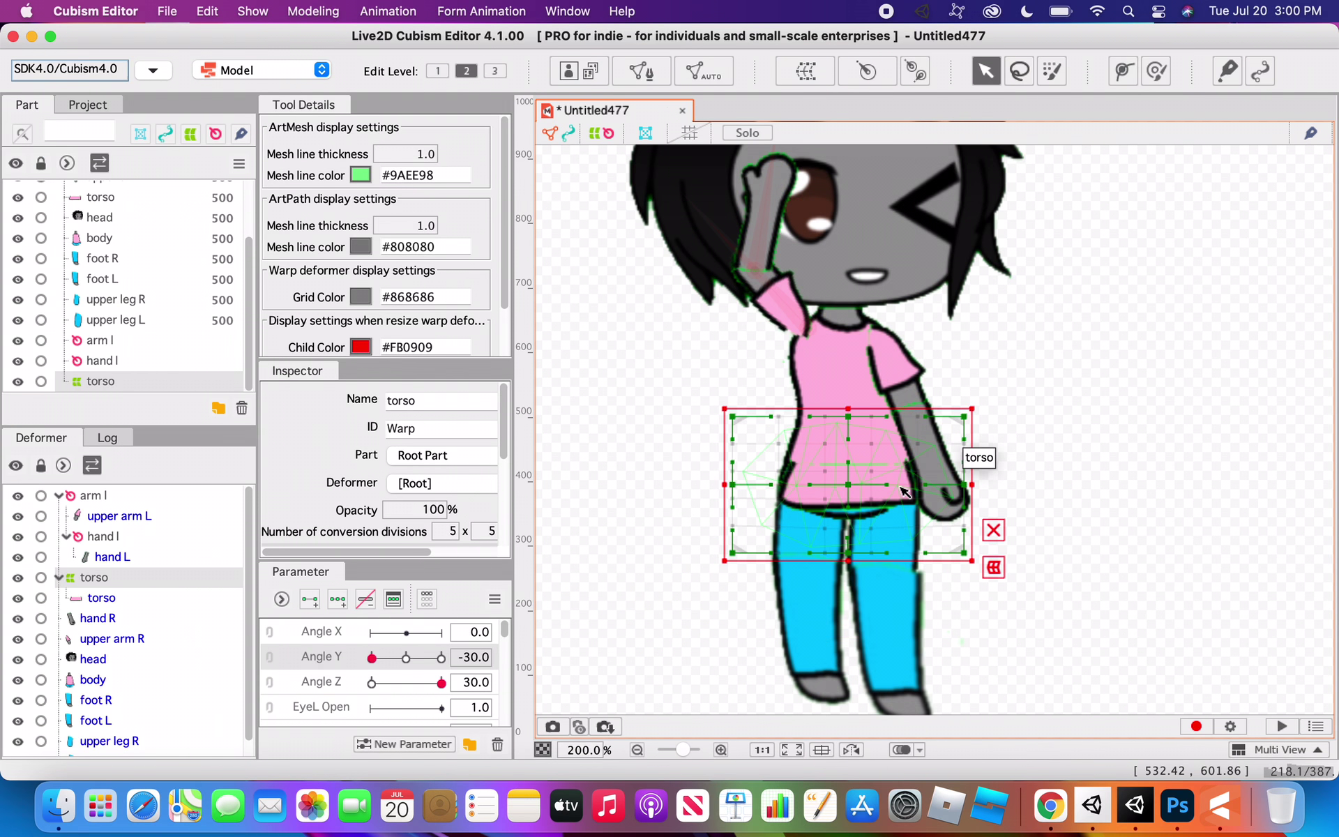
{"action": "mouse_move", "coordinate": [887, 484]}
{"action": "left_mouse_down"}
{"action": "mouse_move", "coordinate": [906, 498]}
{"action": "mouse_move", "coordinate": [903, 485]}
{"action": "left_mouse_up"}
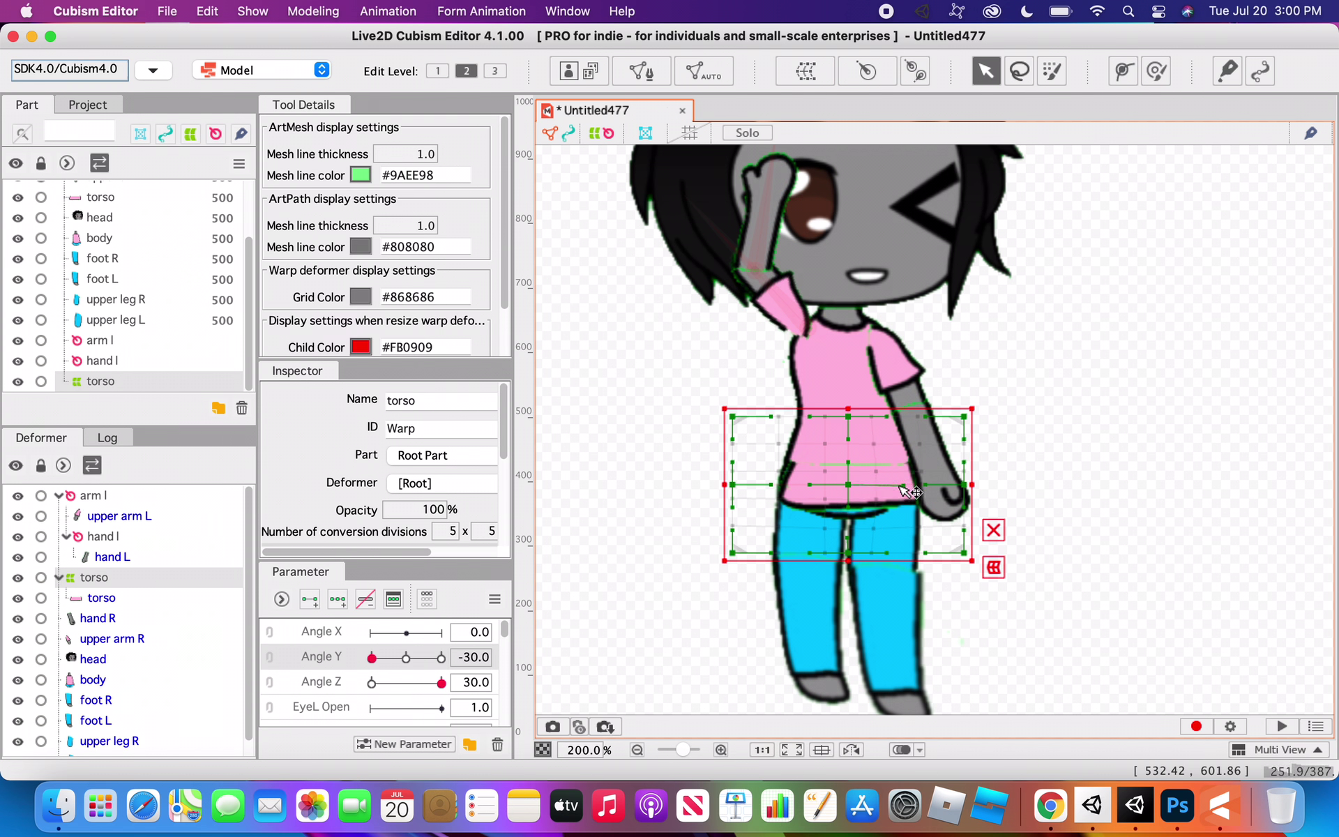
{"action": "left_click_drag", "start_coordinate": [820, 486], "coordinate": [837, 571]}
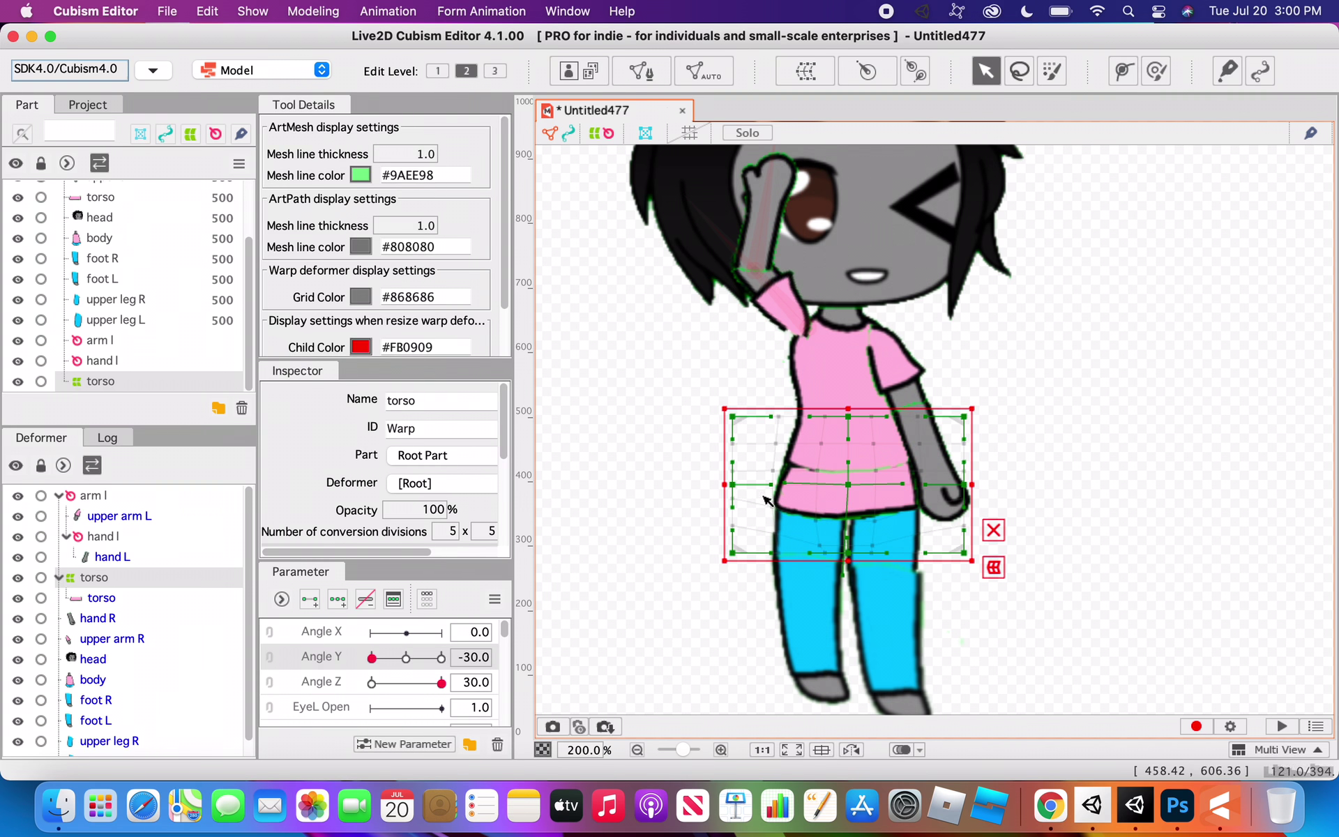
{"action": "left_click_drag", "start_coordinate": [766, 500], "coordinate": [929, 558]}
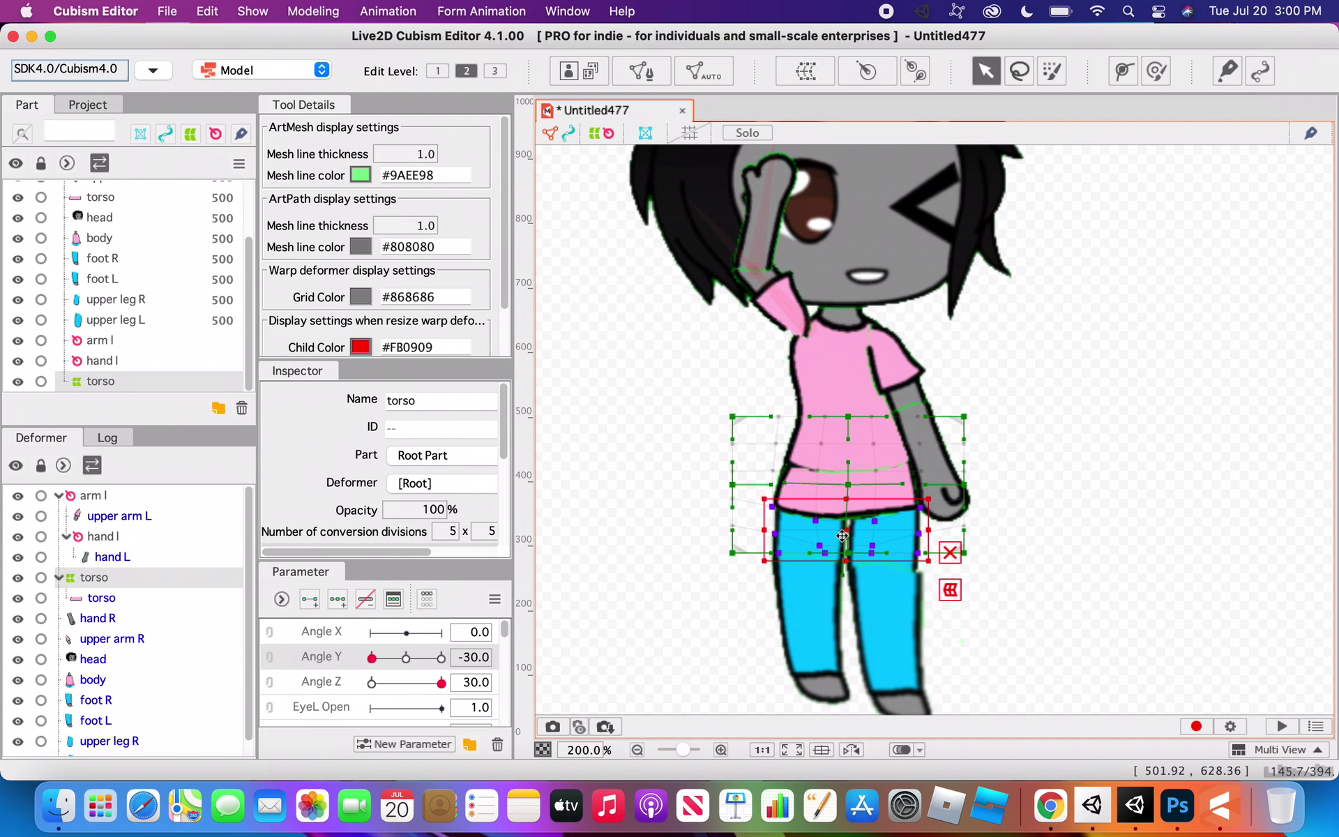
{"action": "mouse_move", "coordinate": [845, 534]}
{"action": "left_mouse_down"}
{"action": "mouse_move", "coordinate": [872, 539]}
{"action": "mouse_move", "coordinate": [831, 541]}
{"action": "left_mouse_up"}
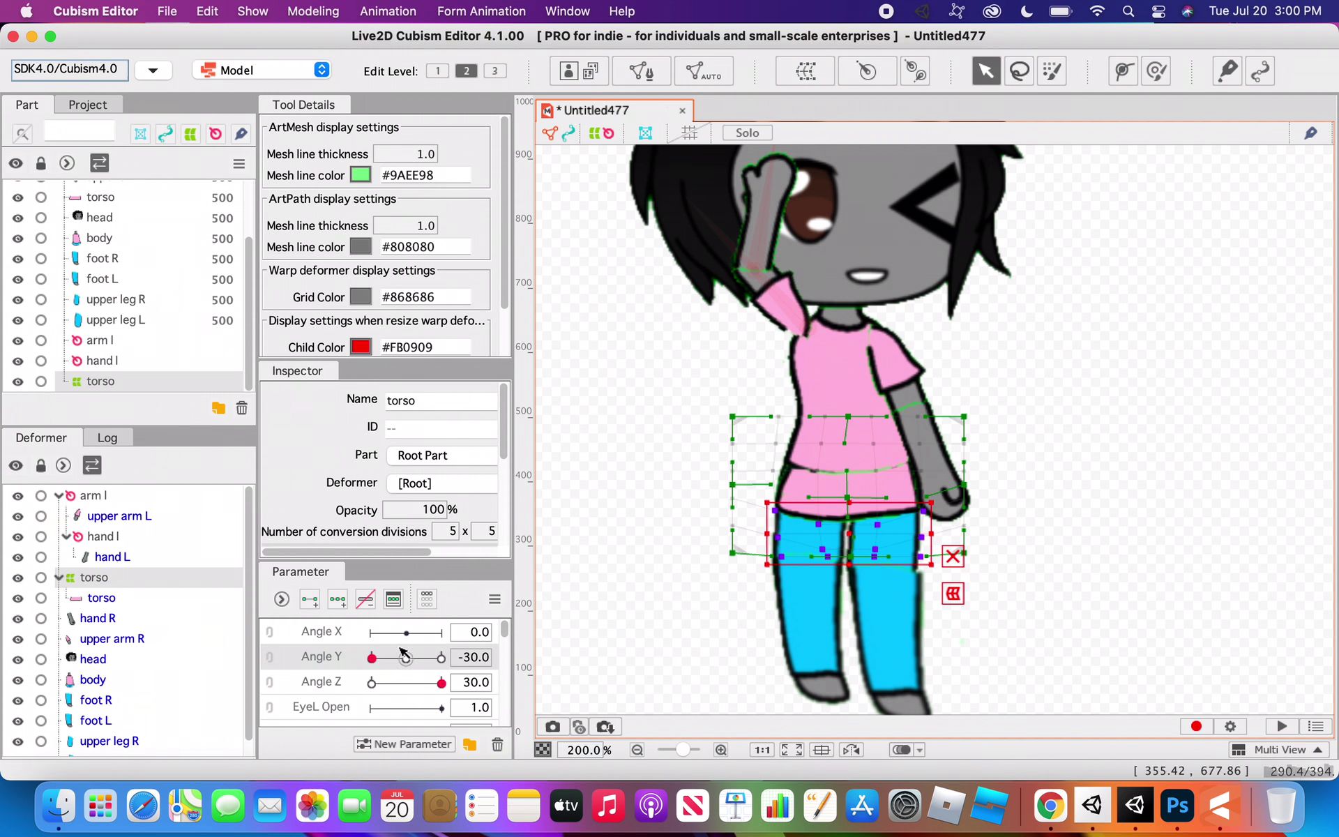
- Give the torso deformer three keys on Angle X and, at -30, shift its lower control points right and slightly down
{"action": "left_click", "coordinate": [360, 637]}
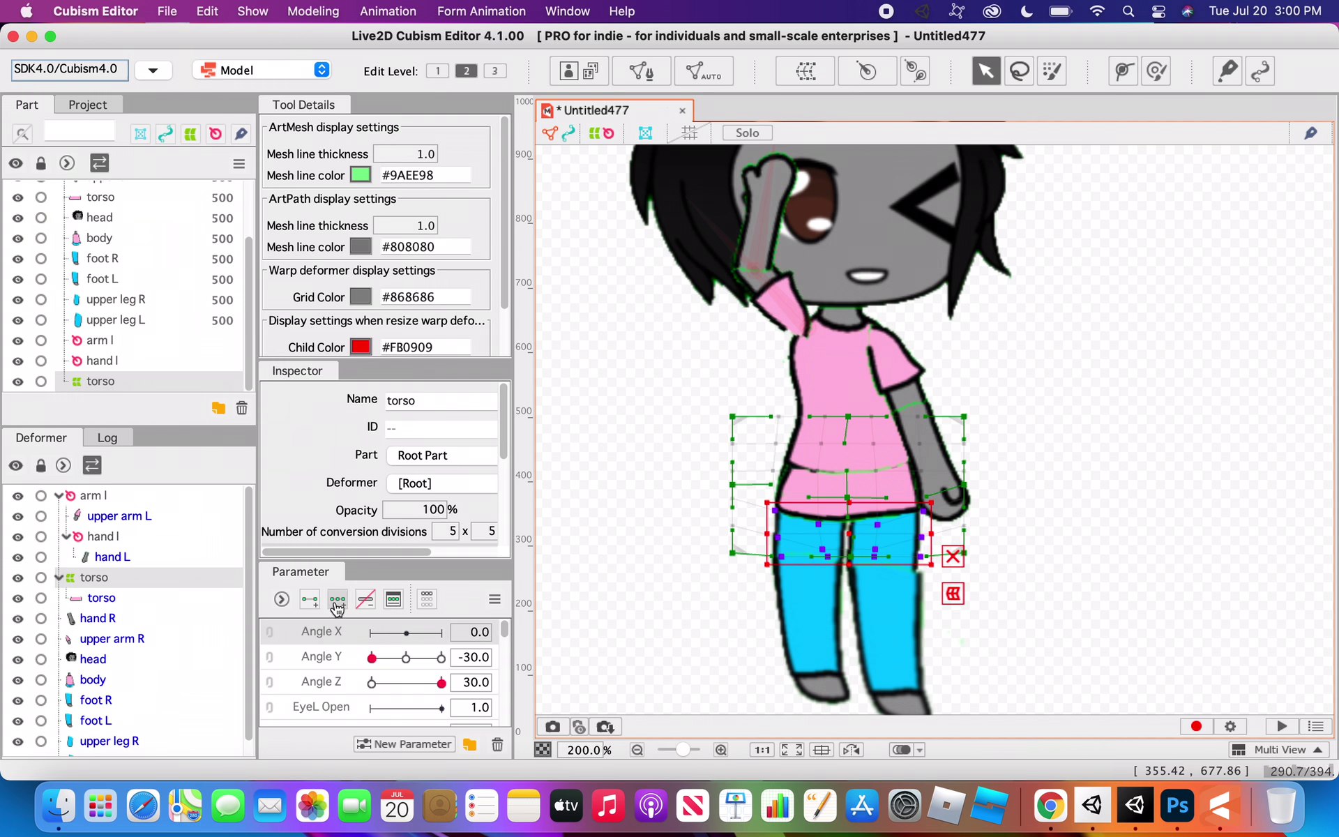
{"action": "left_click", "coordinate": [338, 605]}
{"action": "left_click", "coordinate": [372, 633]}
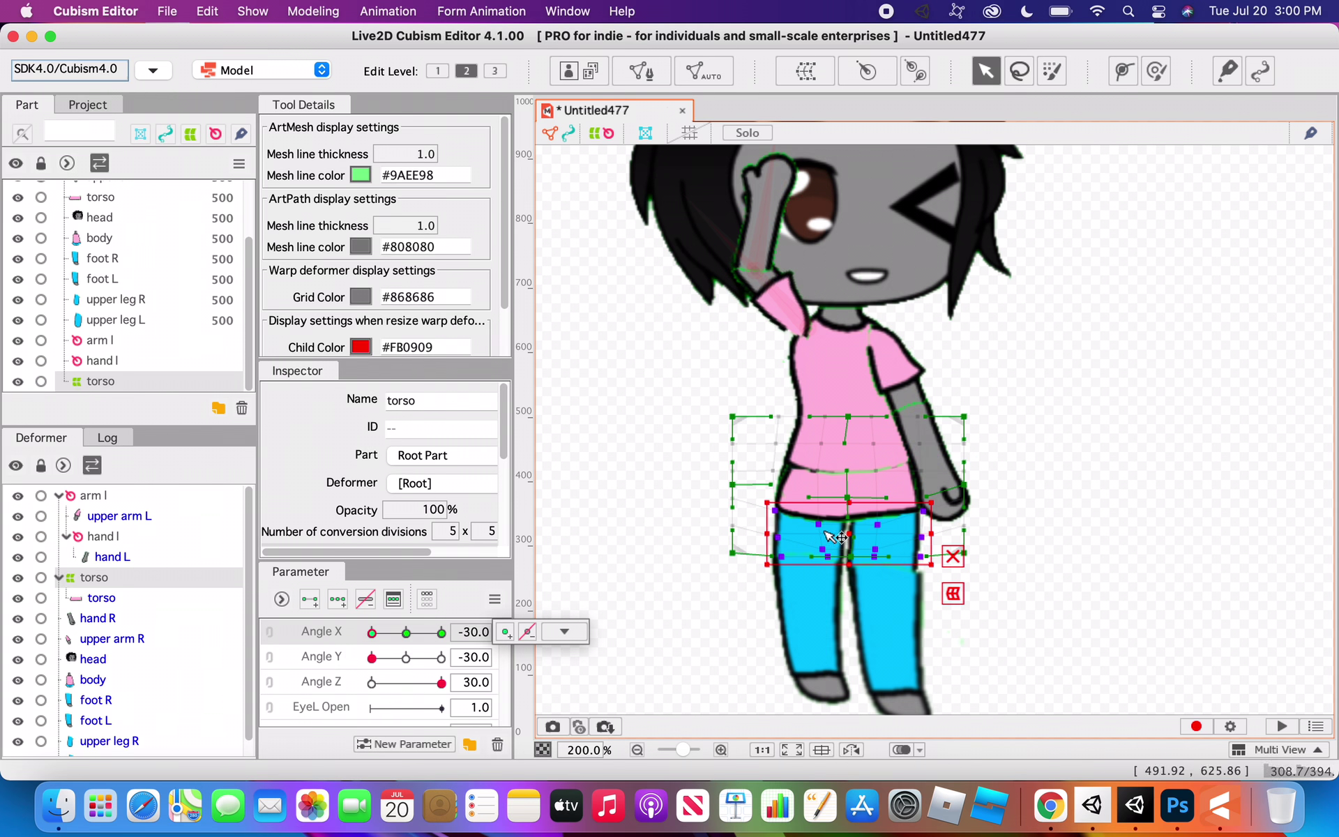
{"action": "left_click_drag", "start_coordinate": [842, 533], "coordinate": [864, 539]}
- At Angle X 0, adjust the torso deformer's lower control points so the shirt hem swings left and slightly down
{"action": "left_click_drag", "start_coordinate": [374, 637], "coordinate": [409, 639]}
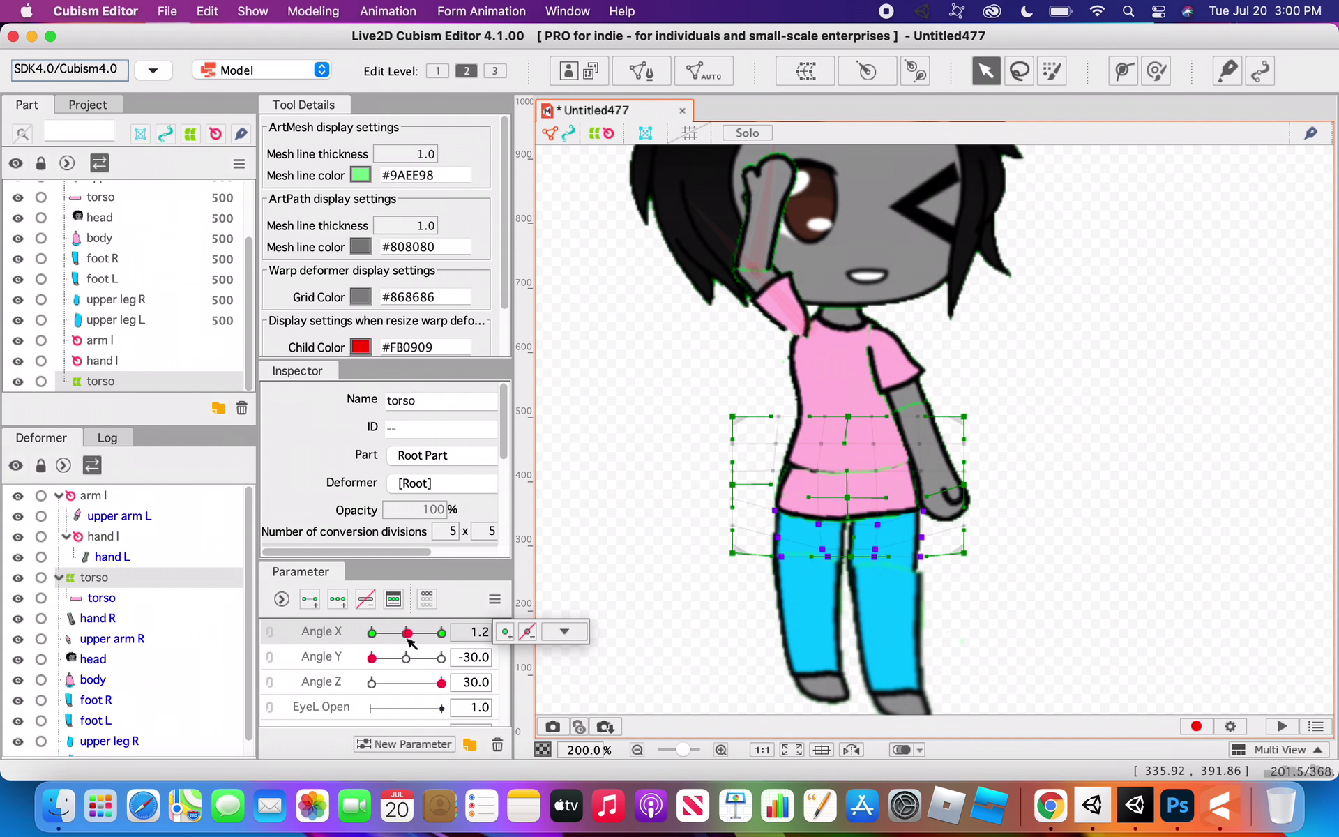
{"action": "left_click", "coordinate": [407, 634]}
{"action": "left_click_drag", "start_coordinate": [851, 535], "coordinate": [865, 544]}
{"action": "mouse_move", "coordinate": [406, 633]}
{"action": "left_mouse_down"}
{"action": "mouse_move", "coordinate": [362, 635]}
{"action": "mouse_move", "coordinate": [405, 648]}
{"action": "left_mouse_up"}
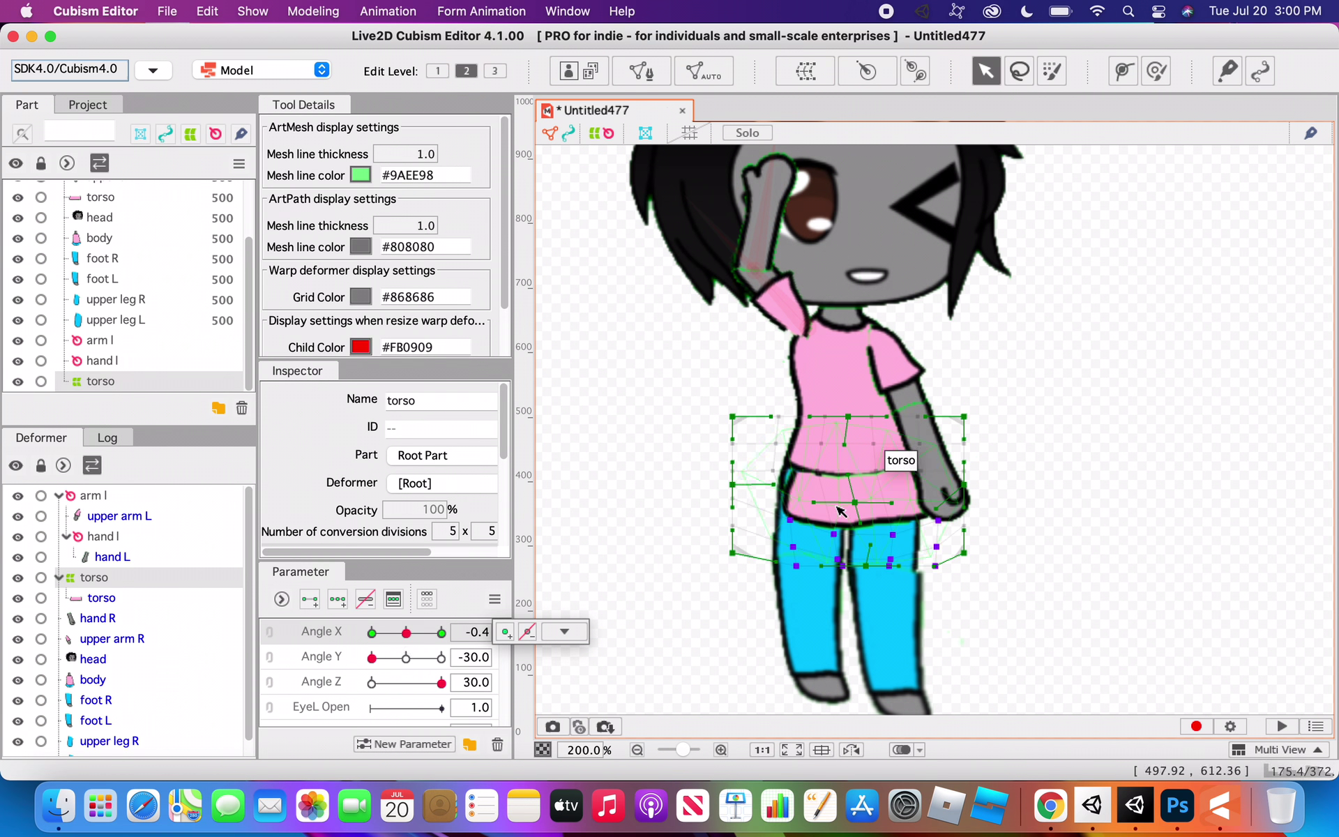
{"action": "left_click", "coordinate": [846, 544]}
{"action": "left_click_drag", "start_coordinate": [846, 544], "coordinate": [817, 544]}
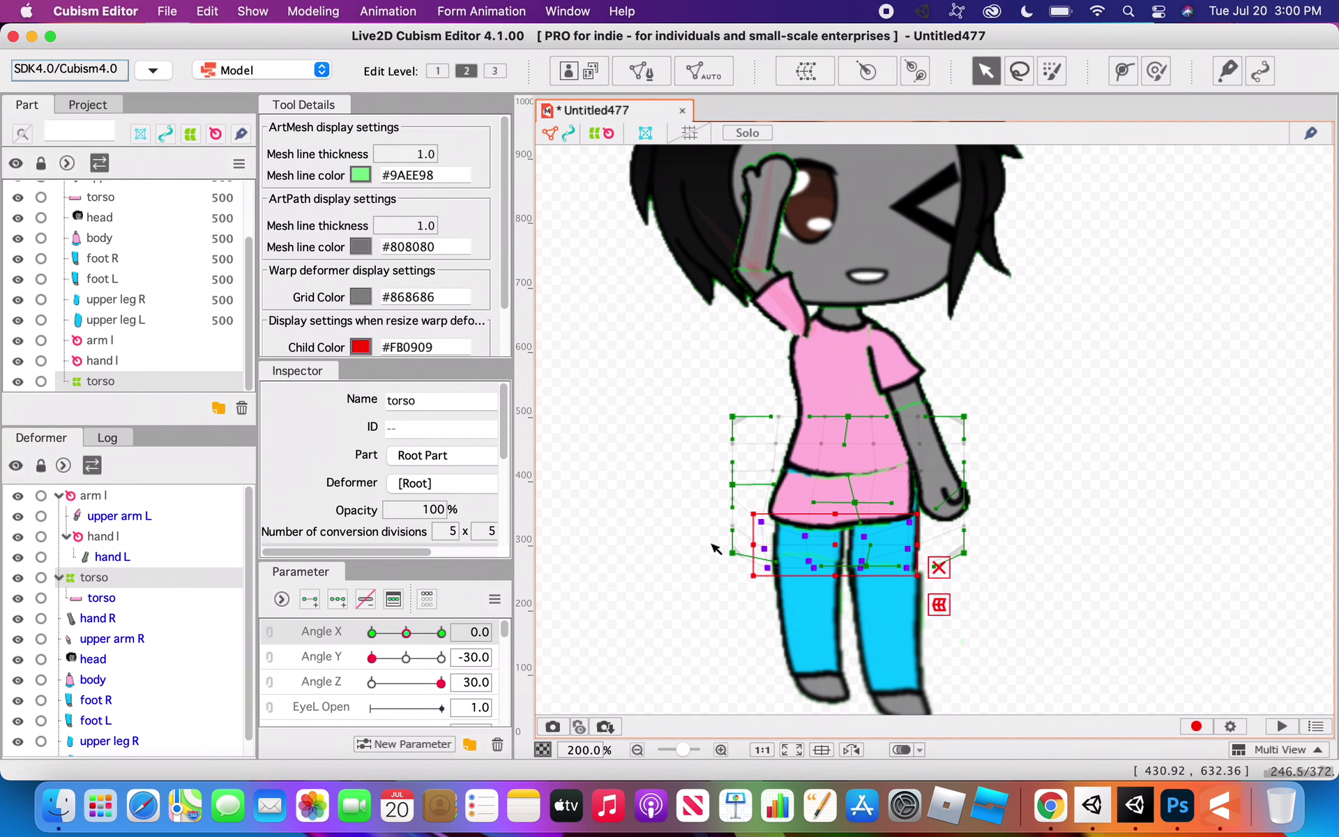
- At Angle X 30, shift the torso deformer's lower control points right and slightly down, deselect it, and return Angle X to -30
{"action": "left_click_drag", "start_coordinate": [409, 632], "coordinate": [450, 632]}
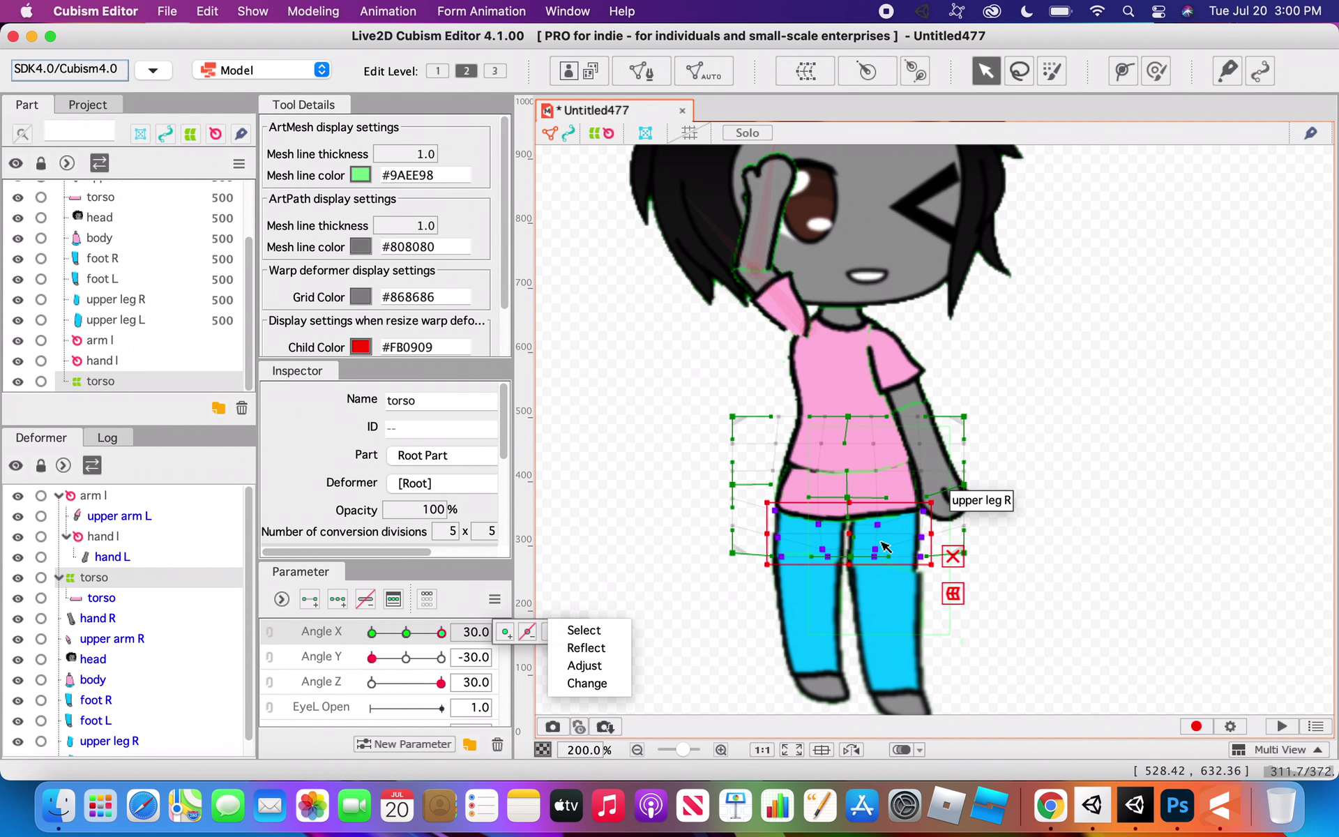
{"action": "left_click_drag", "start_coordinate": [851, 538], "coordinate": [872, 548]}
{"action": "left_click", "coordinate": [1121, 543]}
{"action": "left_click", "coordinate": [1124, 547]}
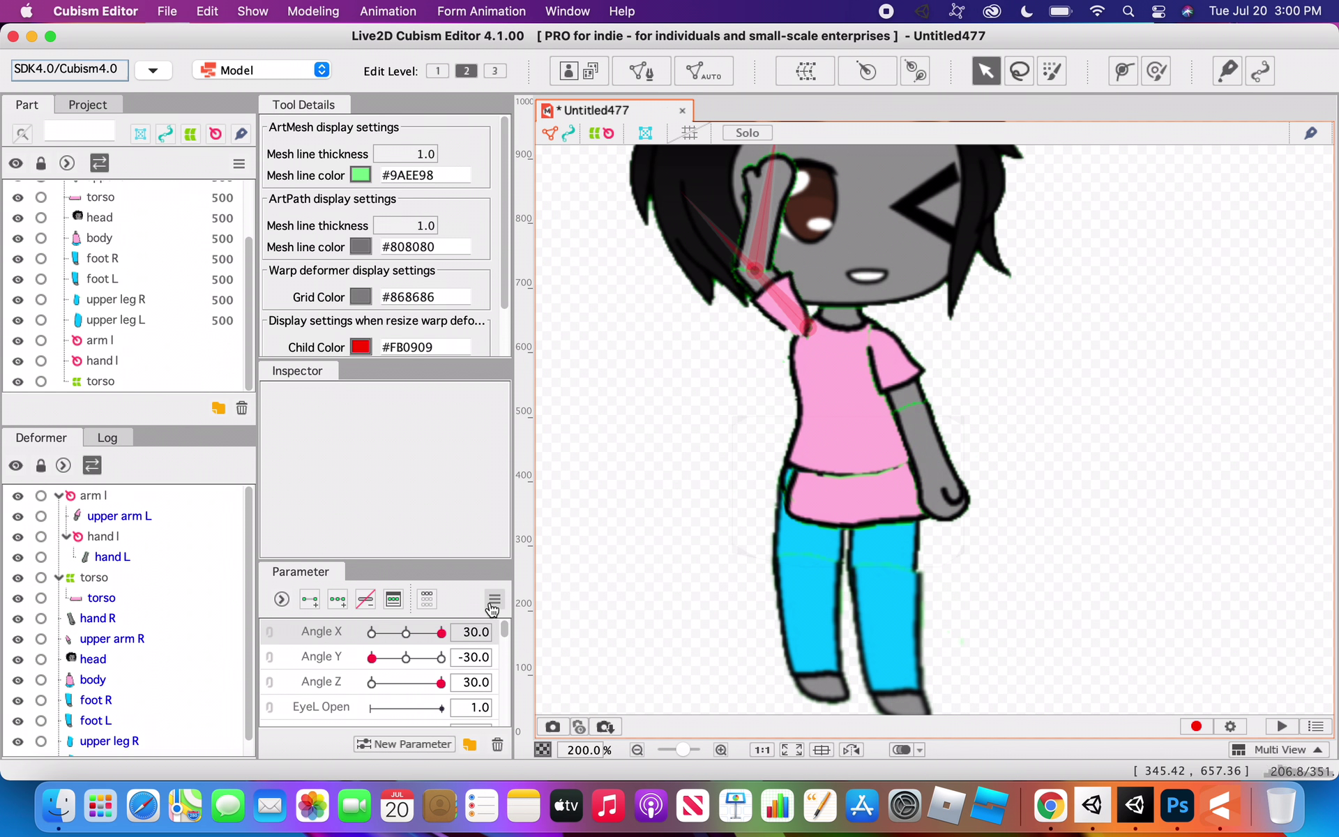
{"action": "left_click_drag", "start_coordinate": [440, 633], "coordinate": [320, 658]}
{"action": "scroll", "coordinate": [662, 657], "scroll_direction": "down", "scroll_amount": 3}
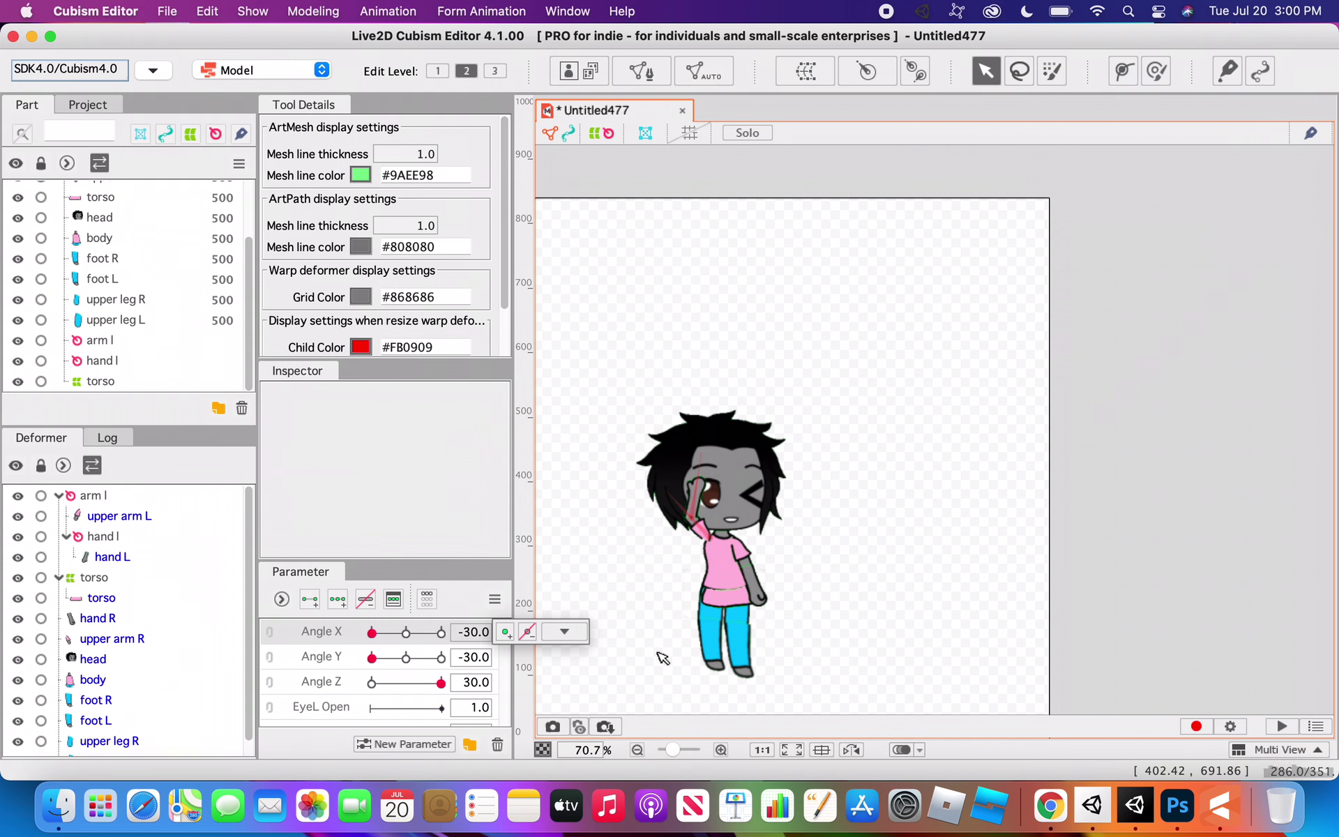
{"action": "scroll", "coordinate": [661, 657], "scroll_direction": "up", "scroll_amount": 2}
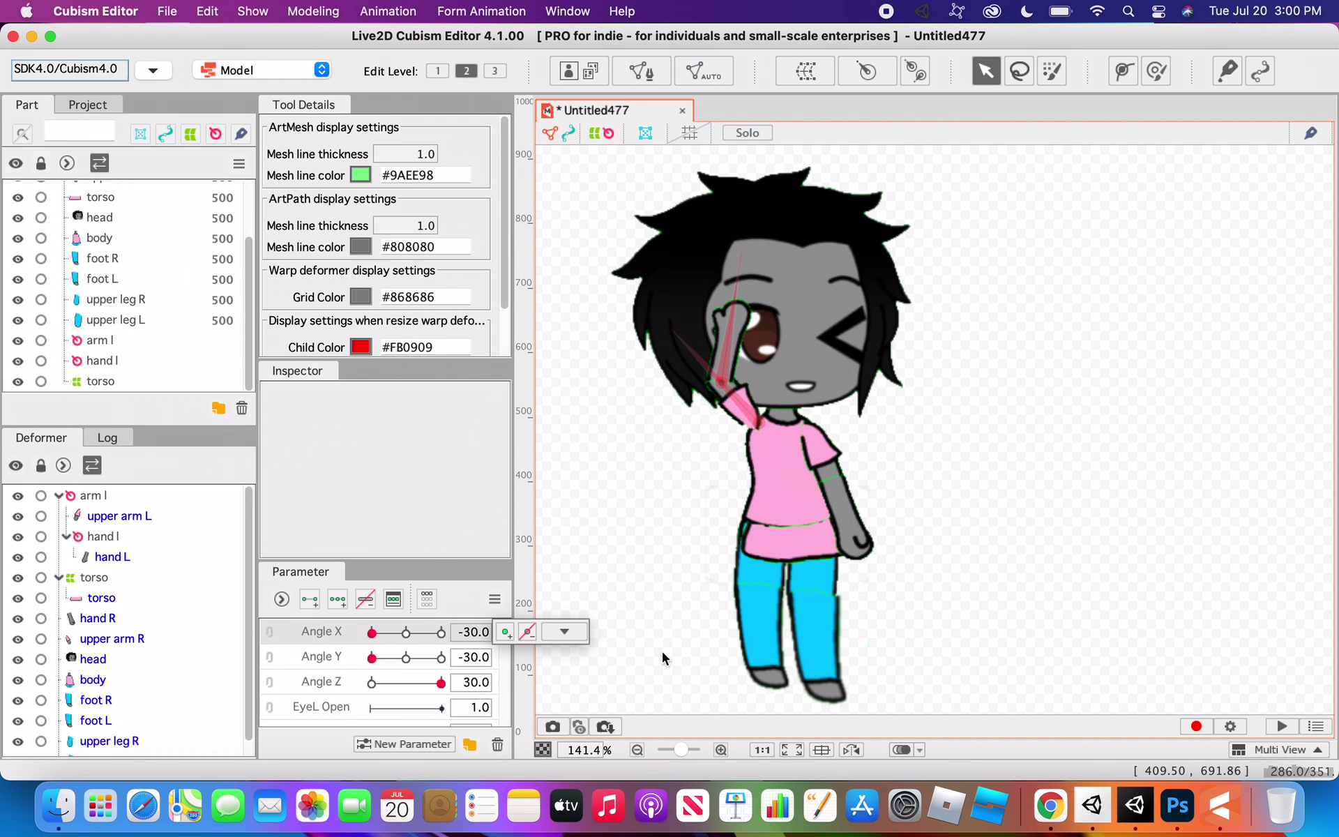
- Preview the rig's movement by randomizing the parameters with Random B, and stop the playback
{"action": "left_click", "coordinate": [1317, 727]}
{"action": "left_click", "coordinate": [1294, 752]}
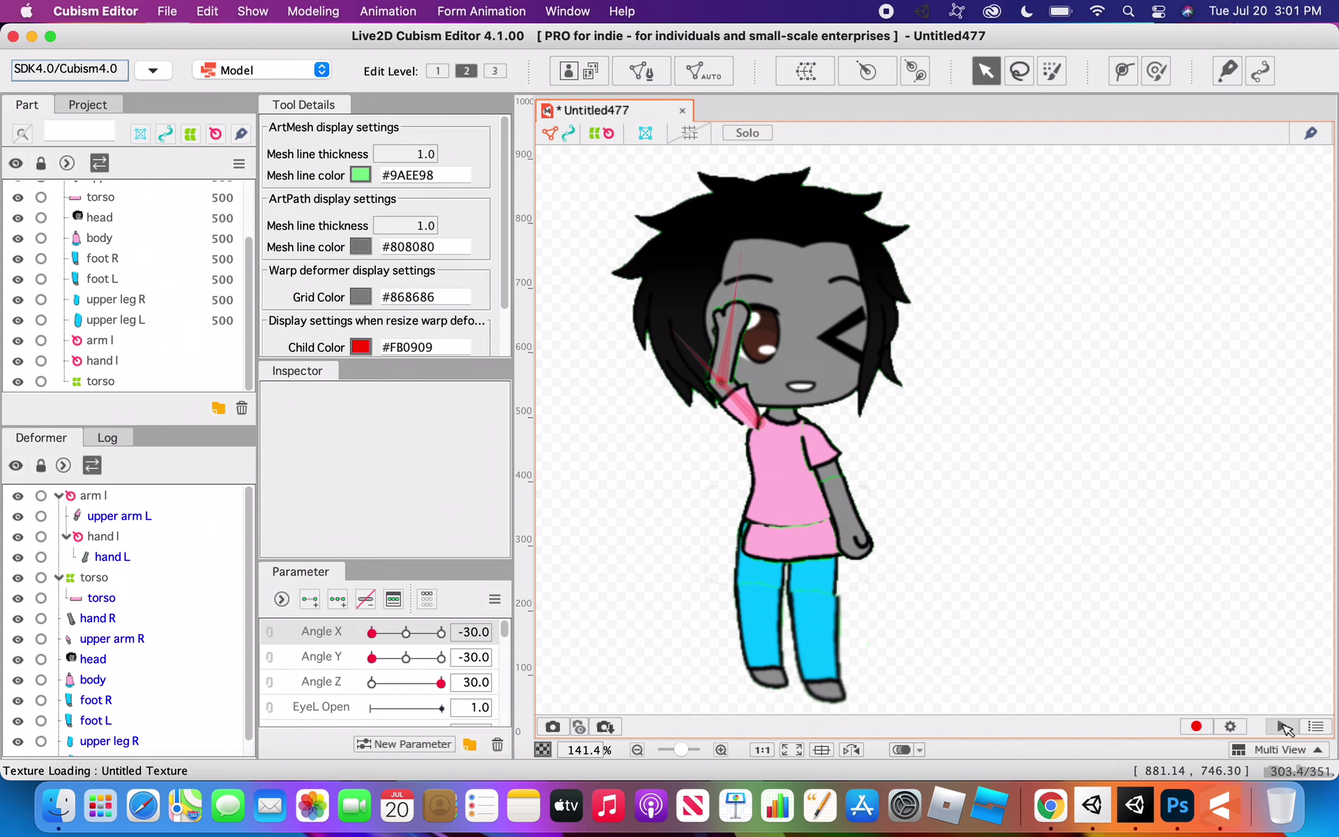
{"action": "left_click", "coordinate": [1284, 729]}
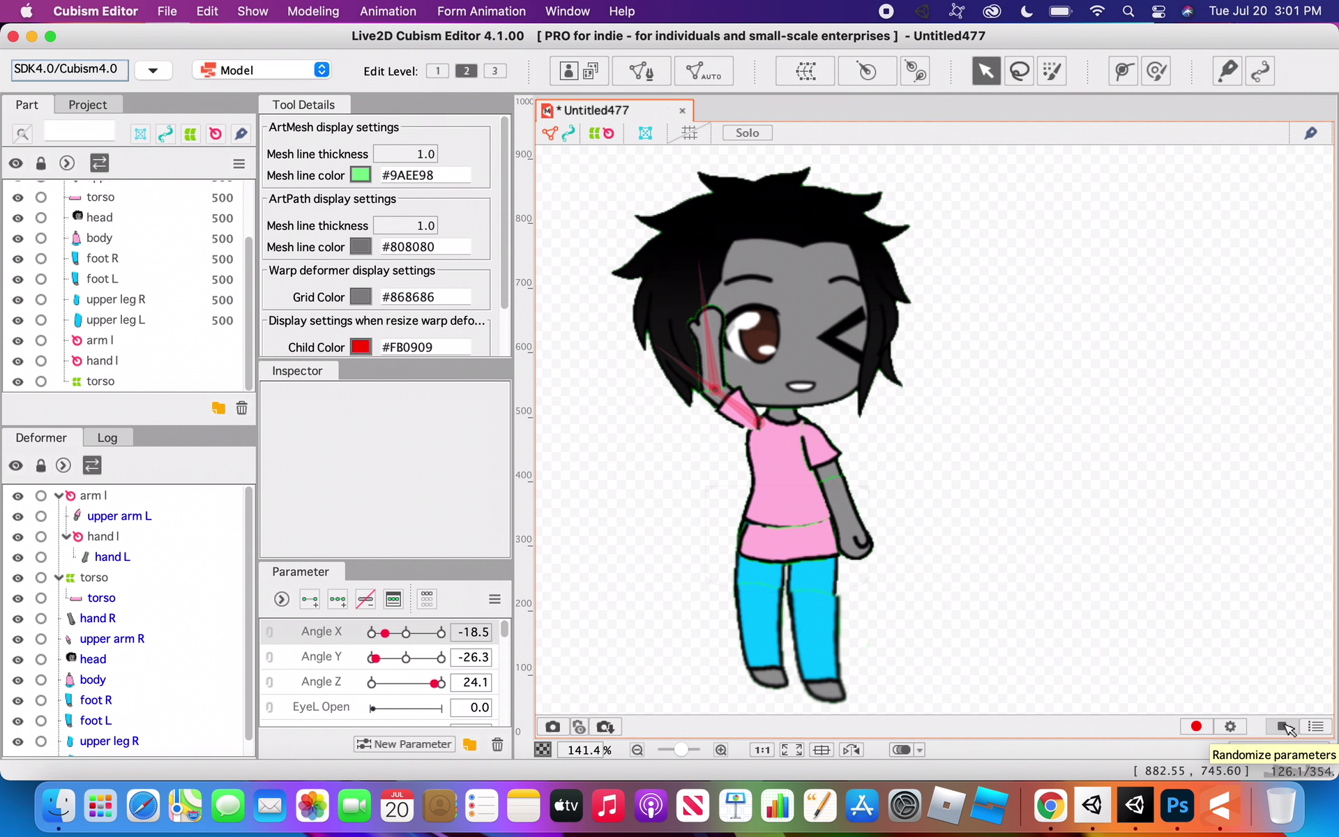
{"action": "left_click", "coordinate": [1287, 728]}
- Switch parameter randomizing to Random A, preview the arm and torso movement, and stop the playback
{"action": "left_click", "coordinate": [1323, 730]}
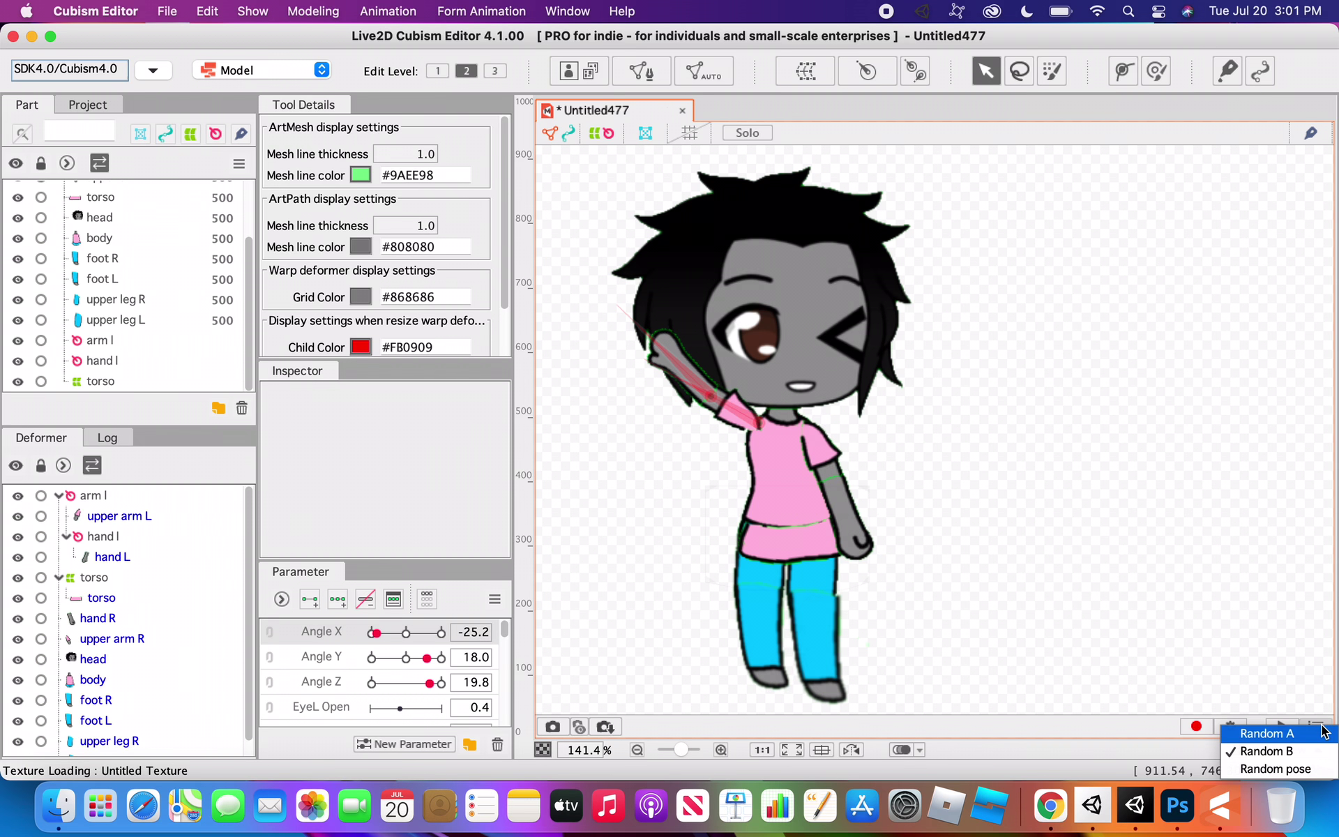
{"action": "left_click", "coordinate": [1267, 733]}
{"action": "left_click", "coordinate": [1284, 728]}
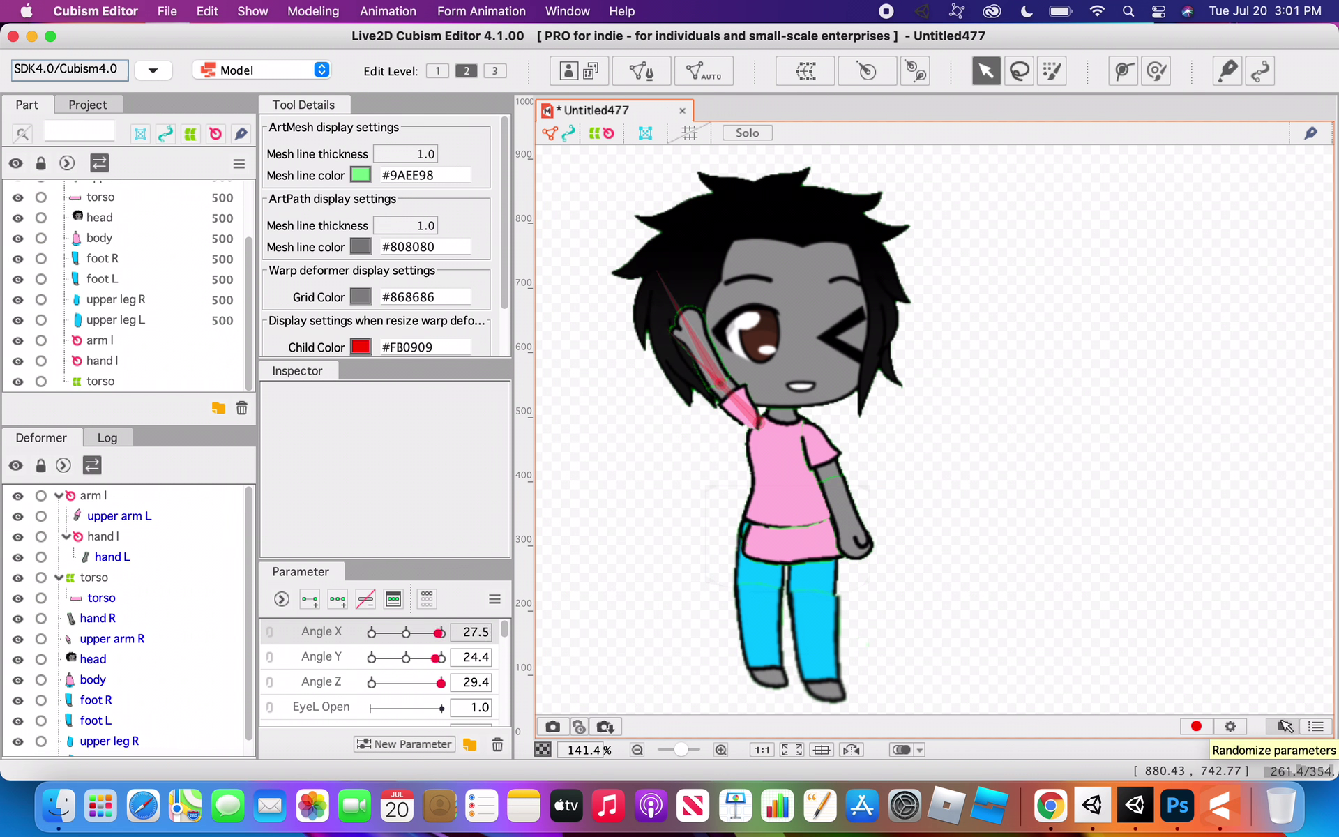
{"action": "left_click", "coordinate": [1286, 726]}
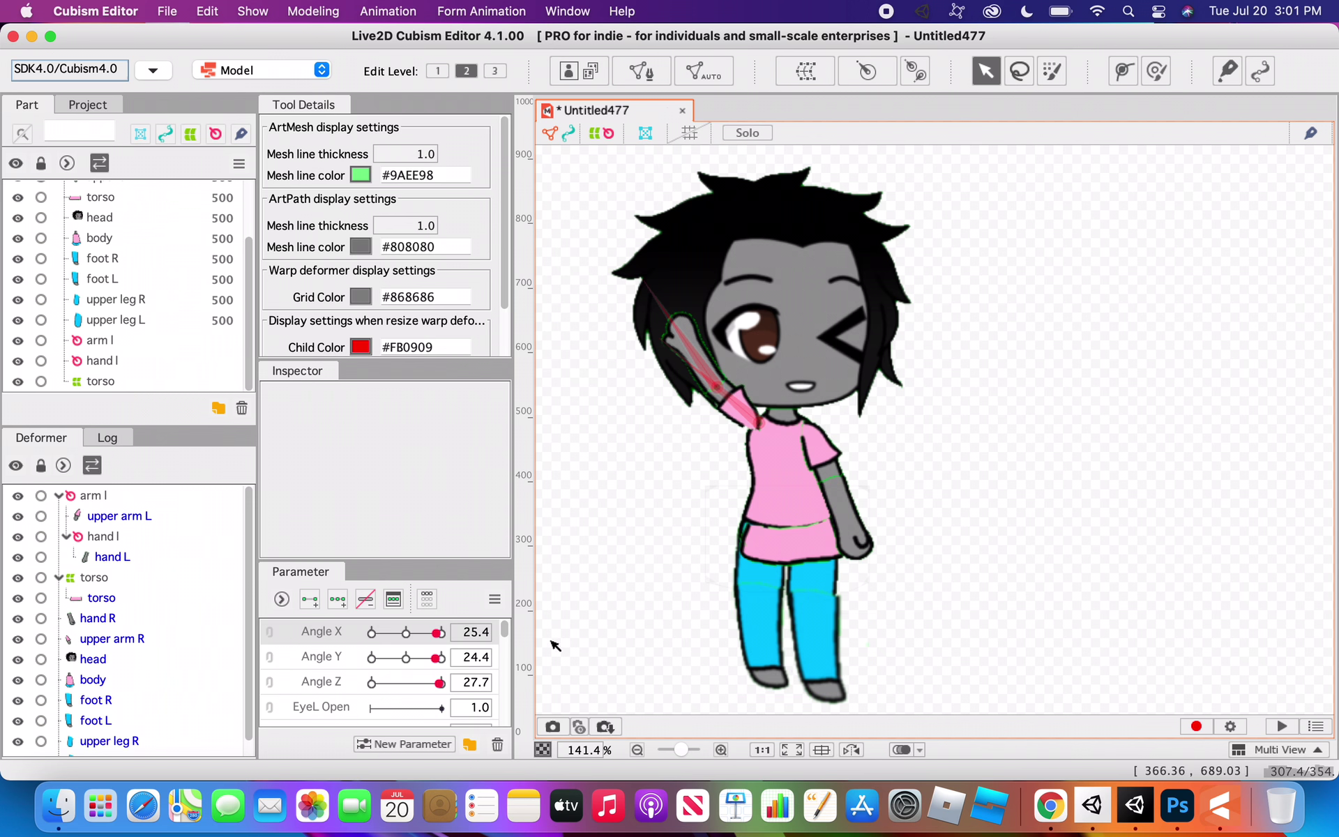
- Set Angle X, Angle Y and Angle Z each to -30
{"action": "left_click_drag", "start_coordinate": [438, 632], "coordinate": [331, 631]}
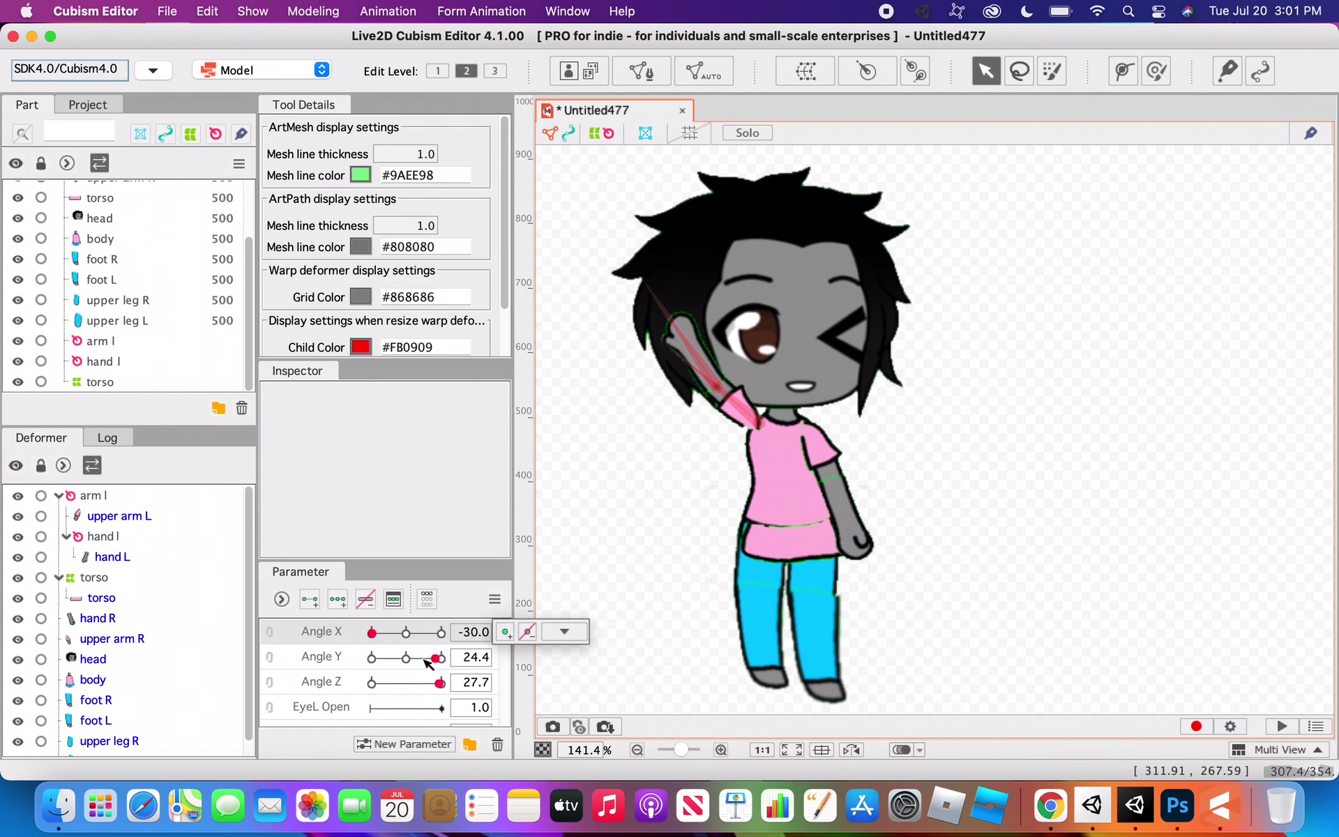
{"action": "left_click_drag", "start_coordinate": [426, 660], "coordinate": [328, 658]}
{"action": "left_click", "coordinate": [371, 658]}
{"action": "left_click", "coordinate": [441, 682]}
{"action": "left_click", "coordinate": [441, 658]}
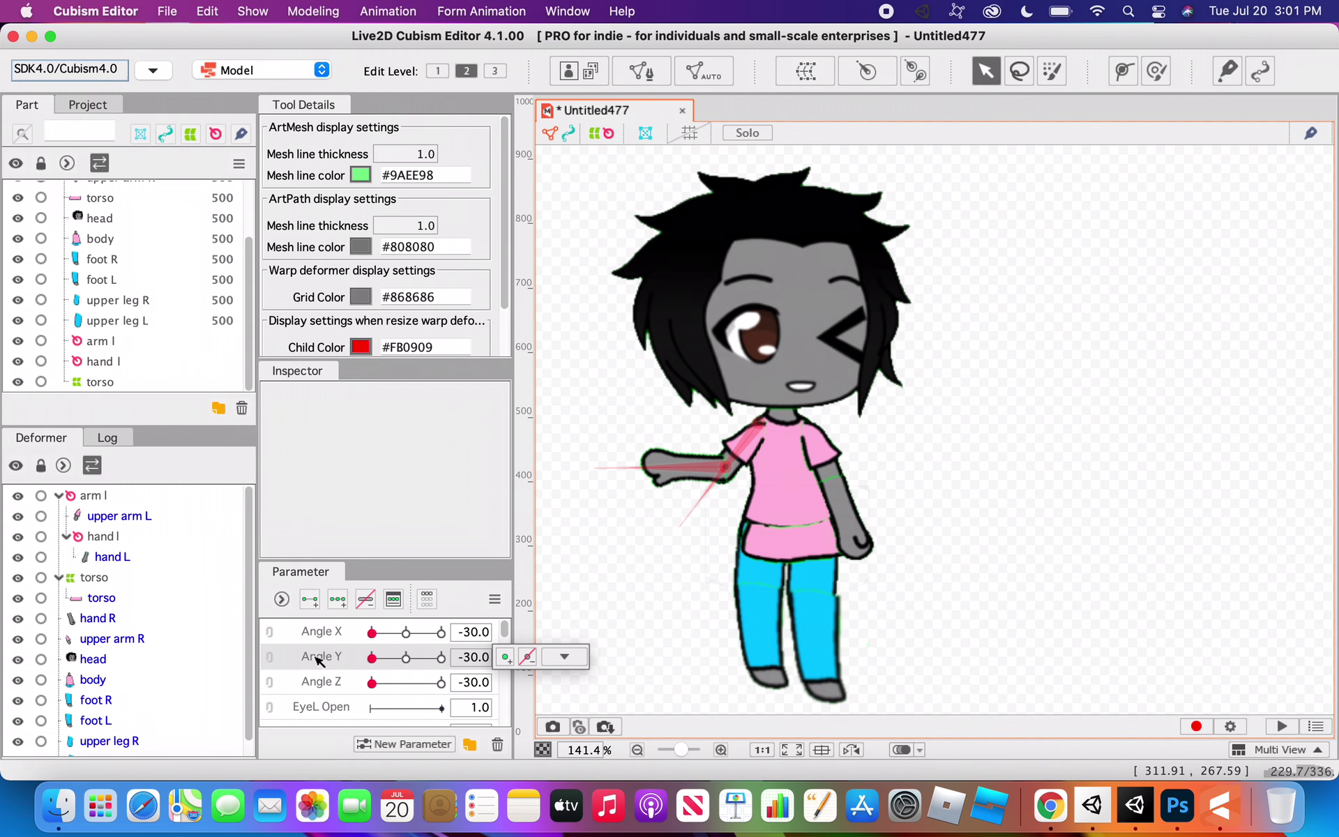
- Switch the workspace from Model to Animation
{"action": "left_click", "coordinate": [327, 76]}
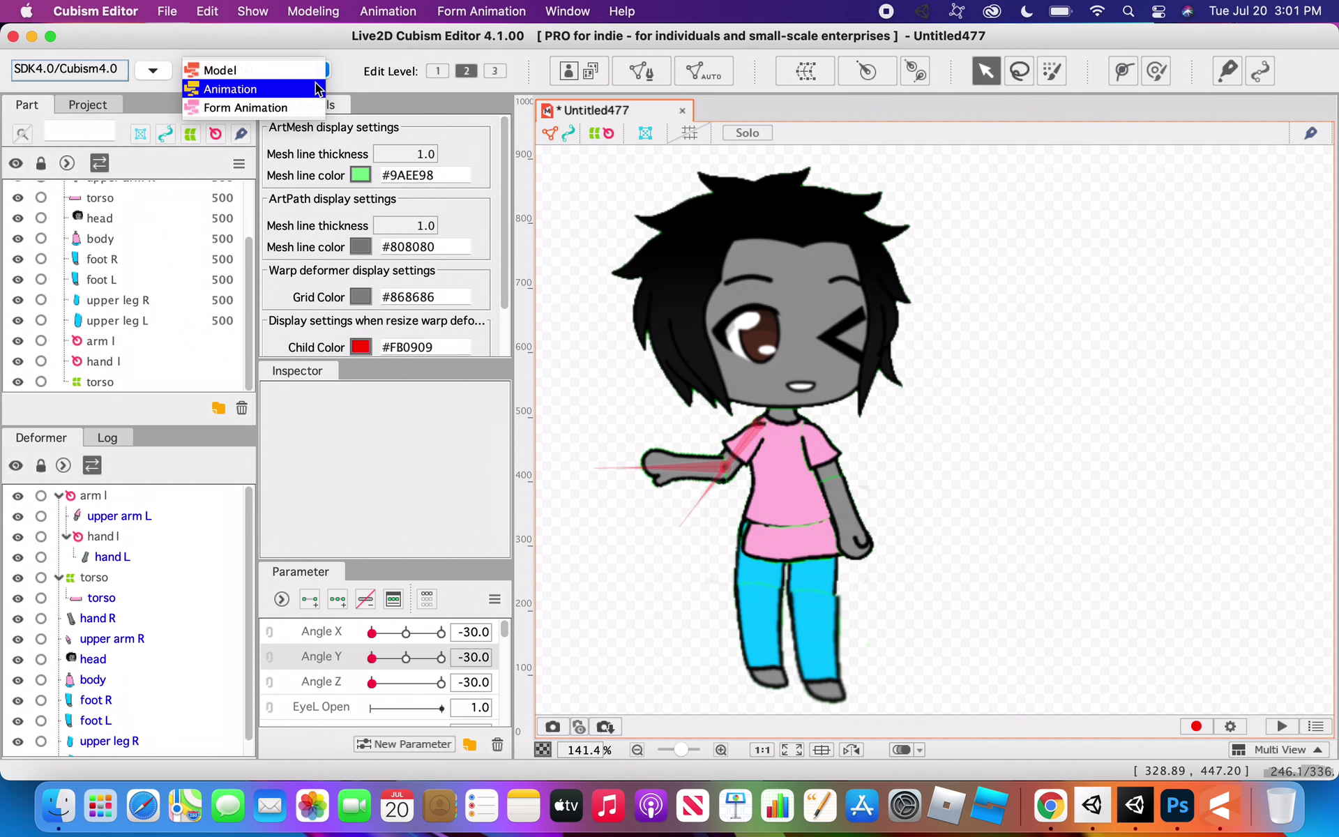
{"action": "left_click", "coordinate": [316, 83]}
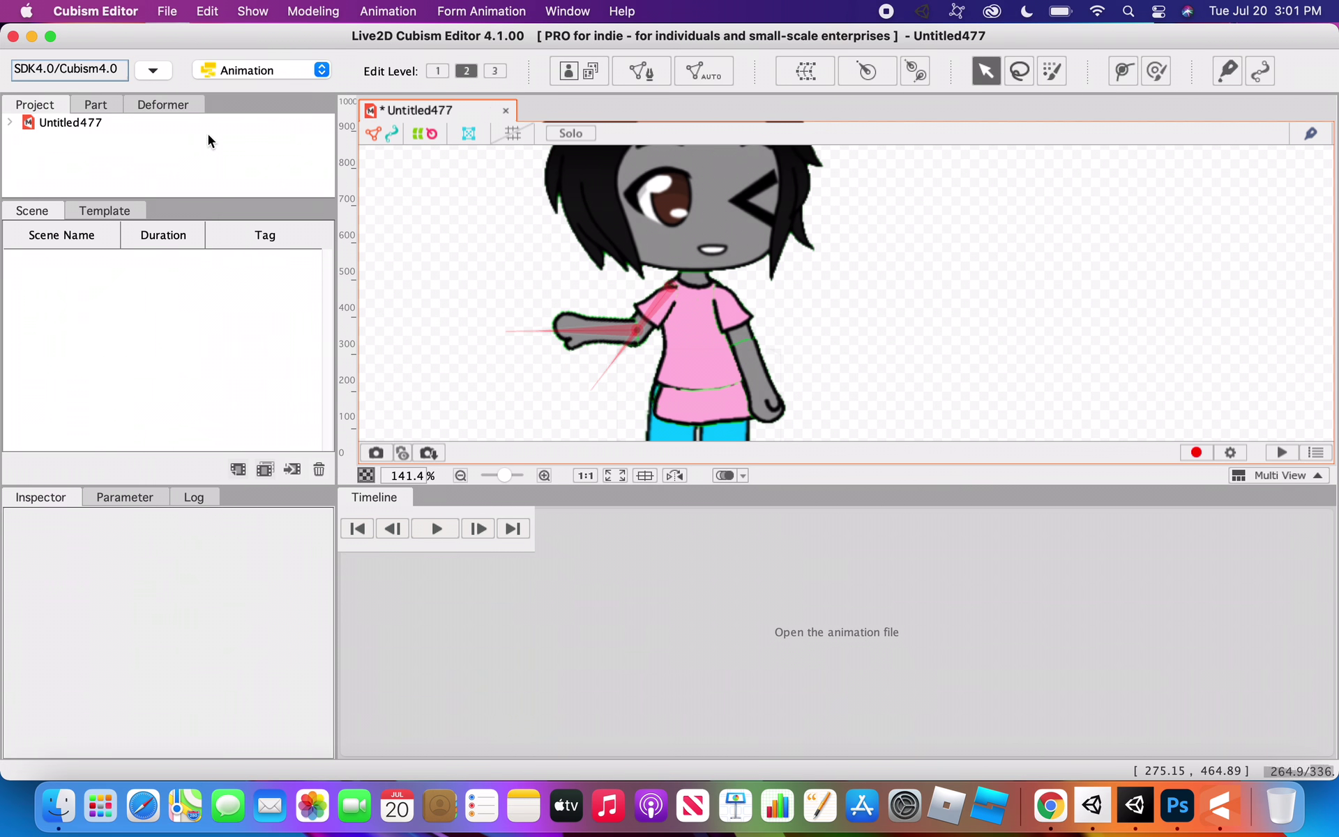
- Add the Untitled477 model to the timeline of a new animation targeting SDK (Unity), and agree to save the model first
{"action": "left_click", "coordinate": [74, 123]}
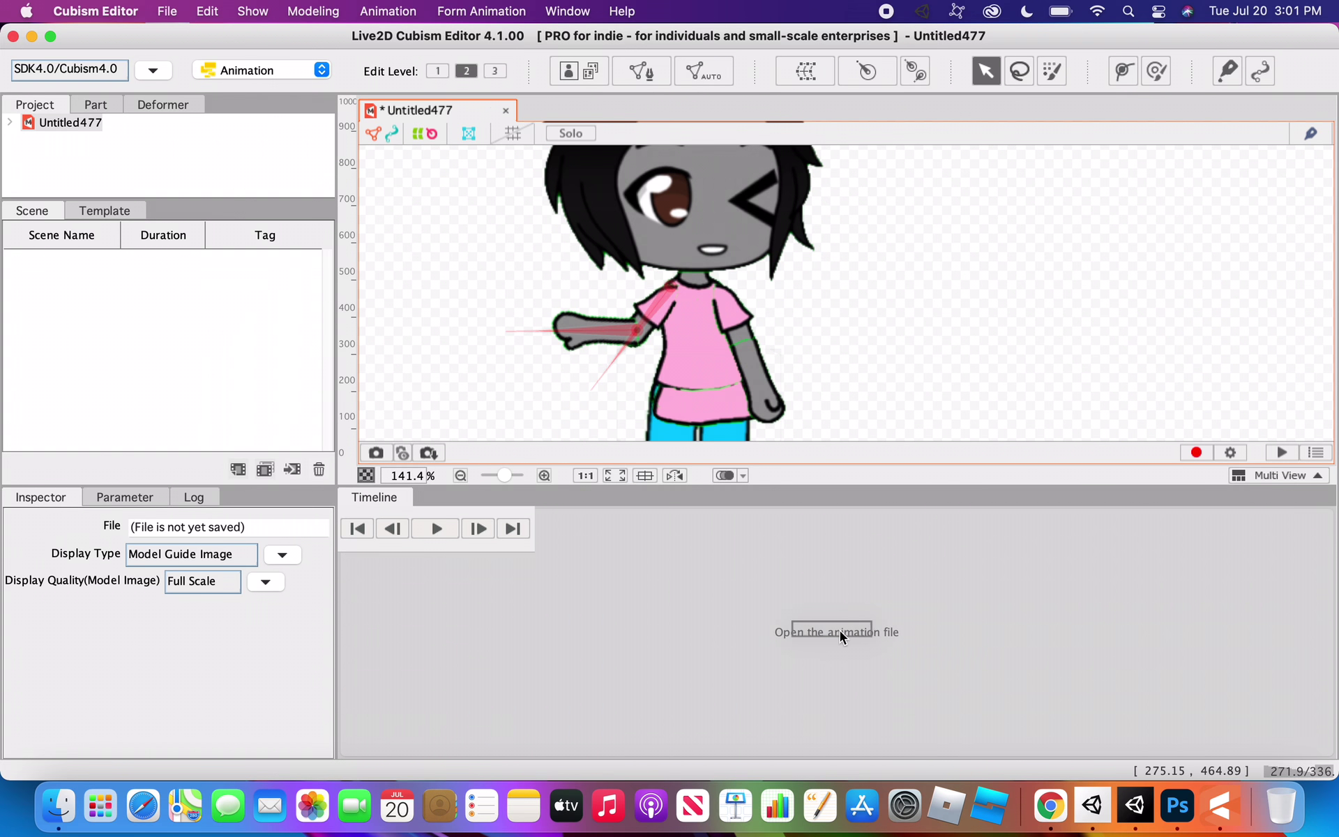
{"action": "left_click", "coordinate": [872, 630]}
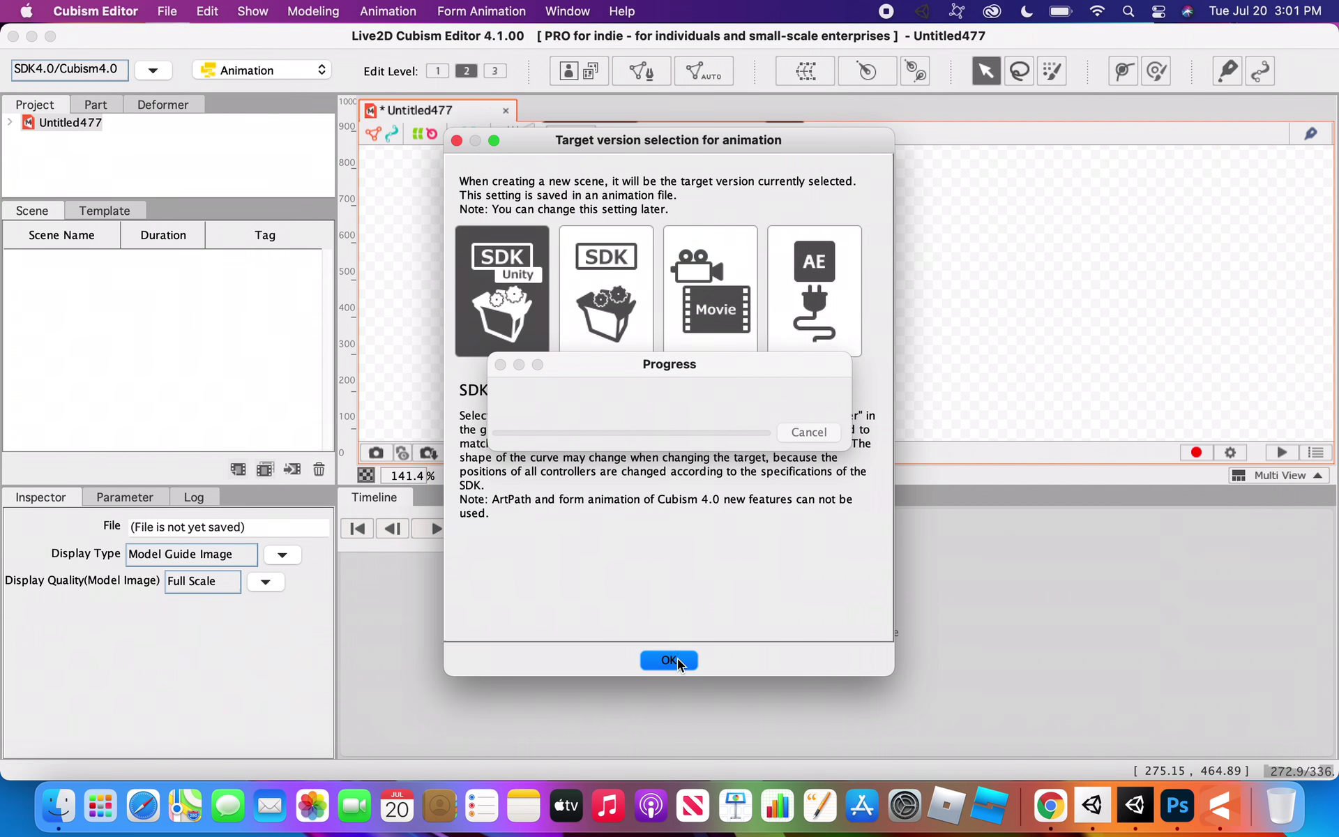
{"action": "left_click", "coordinate": [670, 660]}
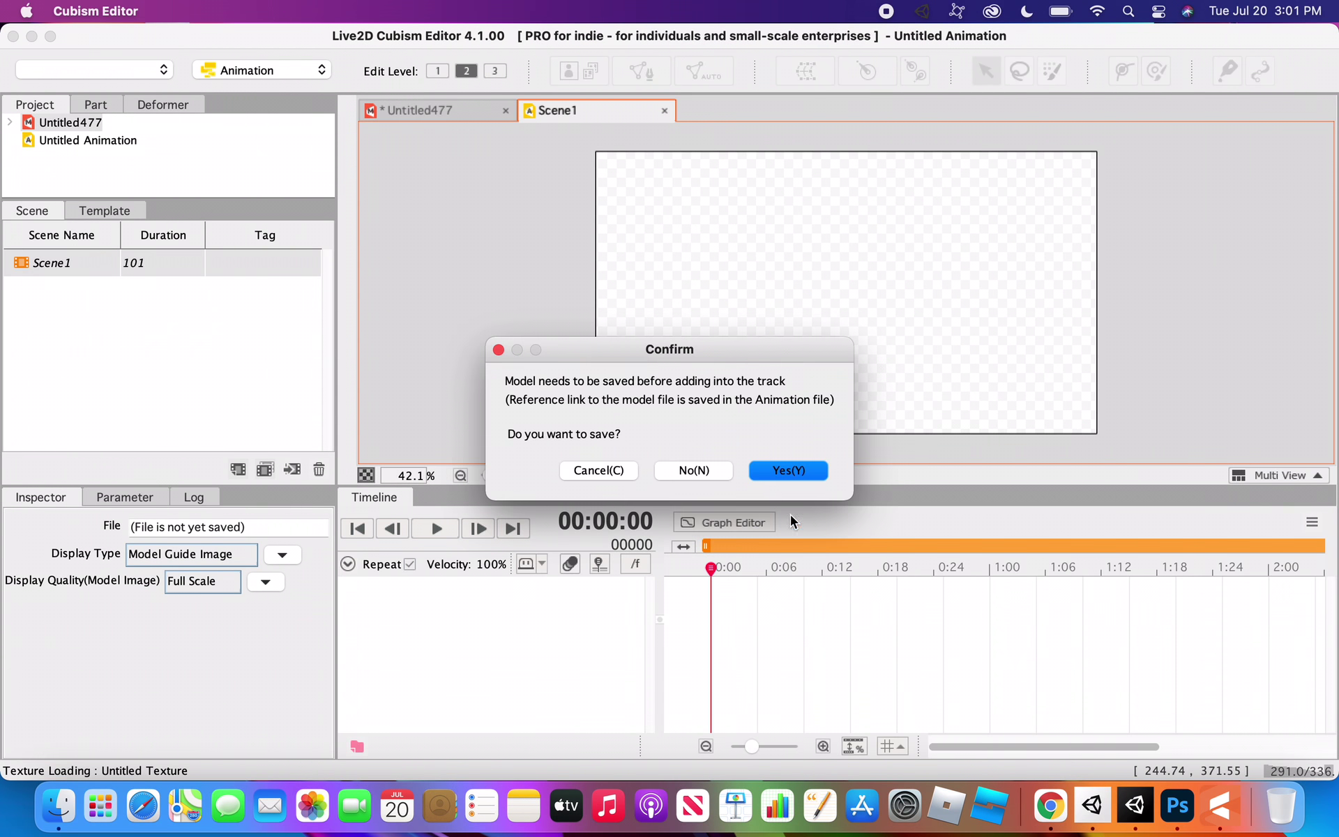
{"action": "left_click", "coordinate": [786, 471]}
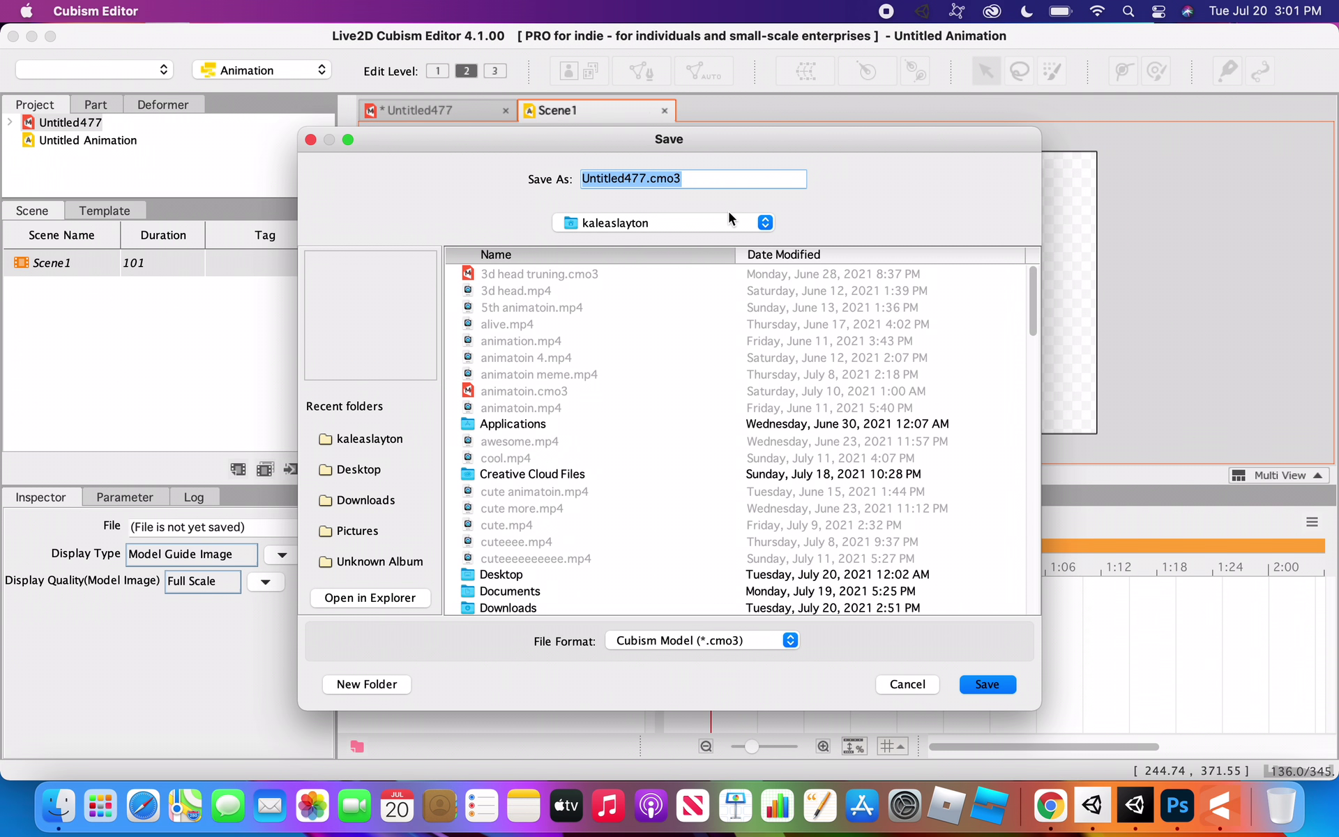
- Save the model as toaster.cmo3 in the Cubism Model format
{"action": "left_click", "coordinate": [675, 179]}
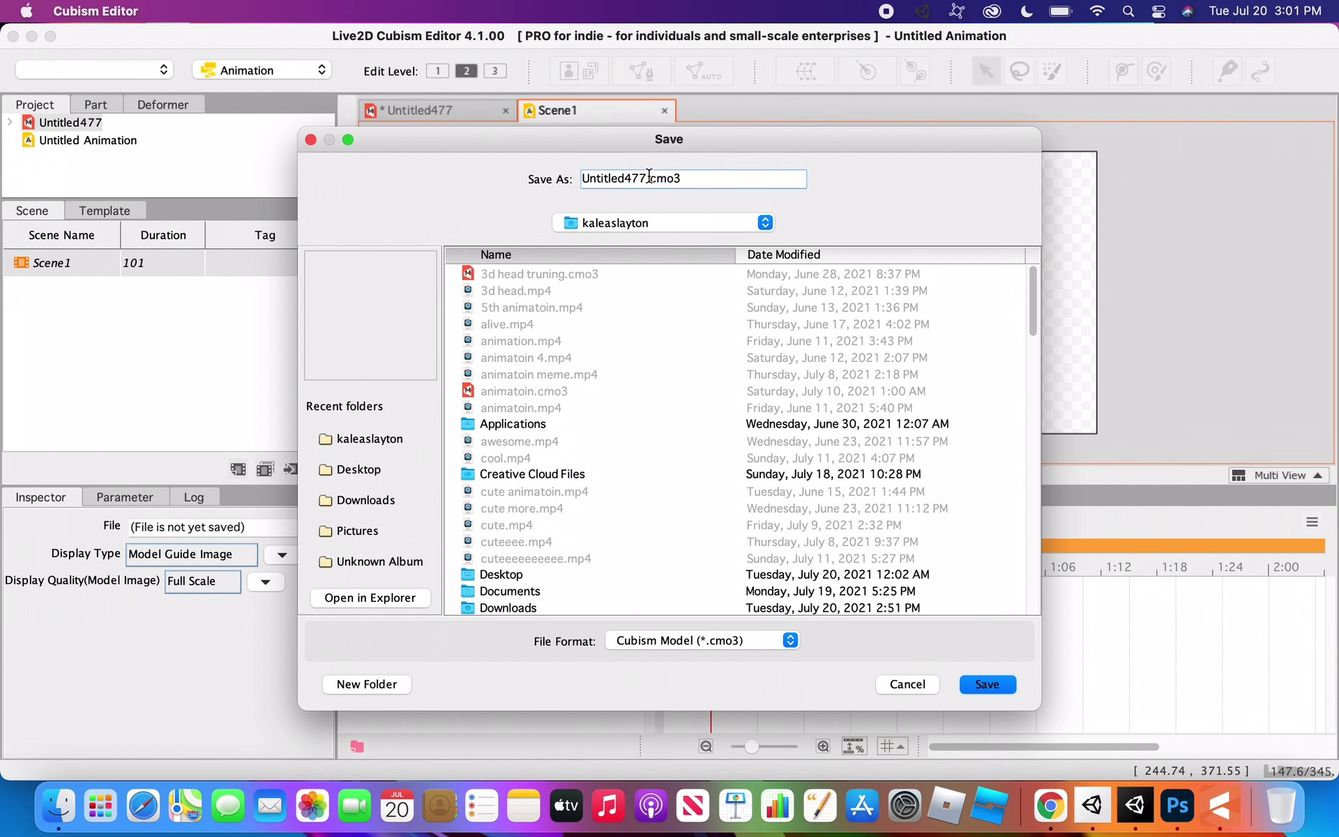
{"action": "left_click_drag", "start_coordinate": [647, 178], "coordinate": [555, 172]}
{"action": "key", "text": "BackSpace"}
{"action": "type", "text": "toaster"}
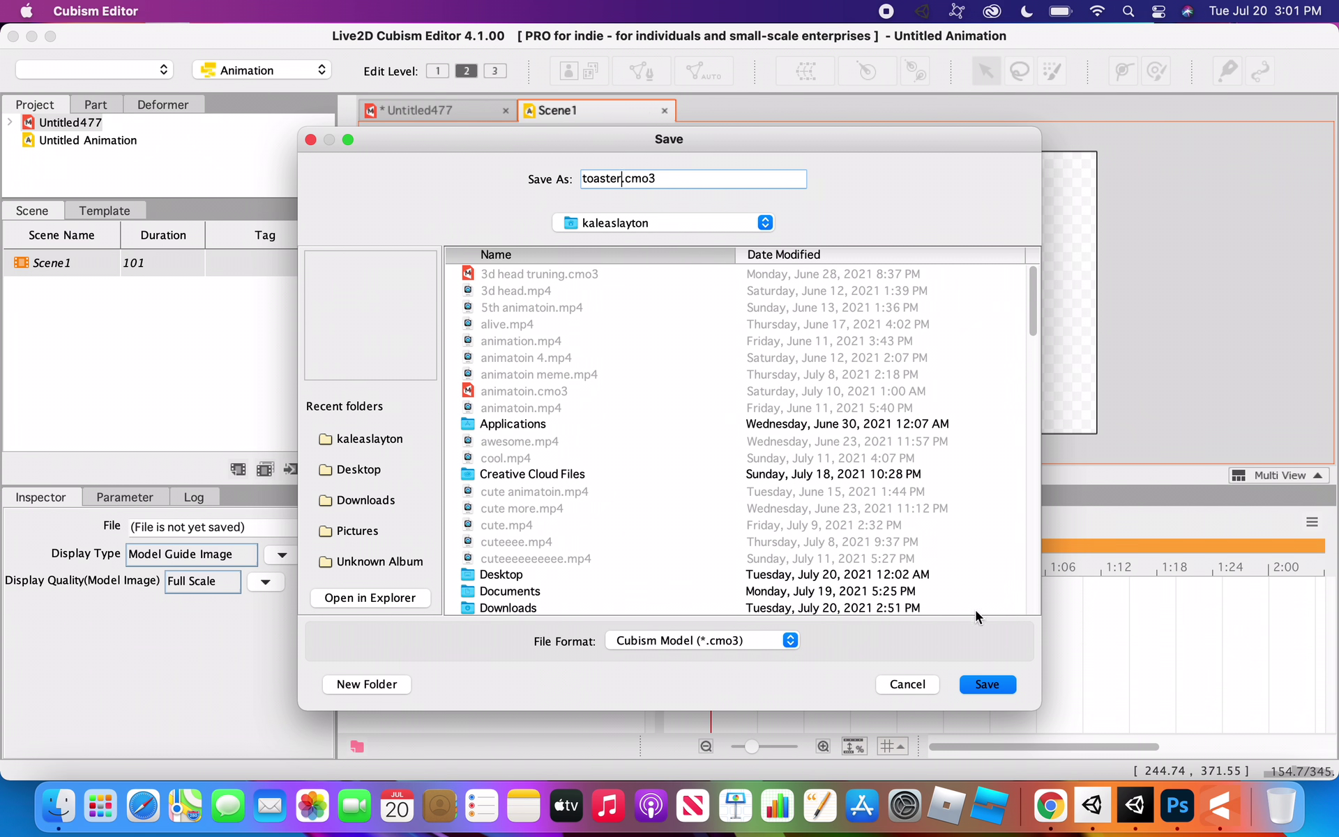
{"action": "left_click", "coordinate": [981, 685]}
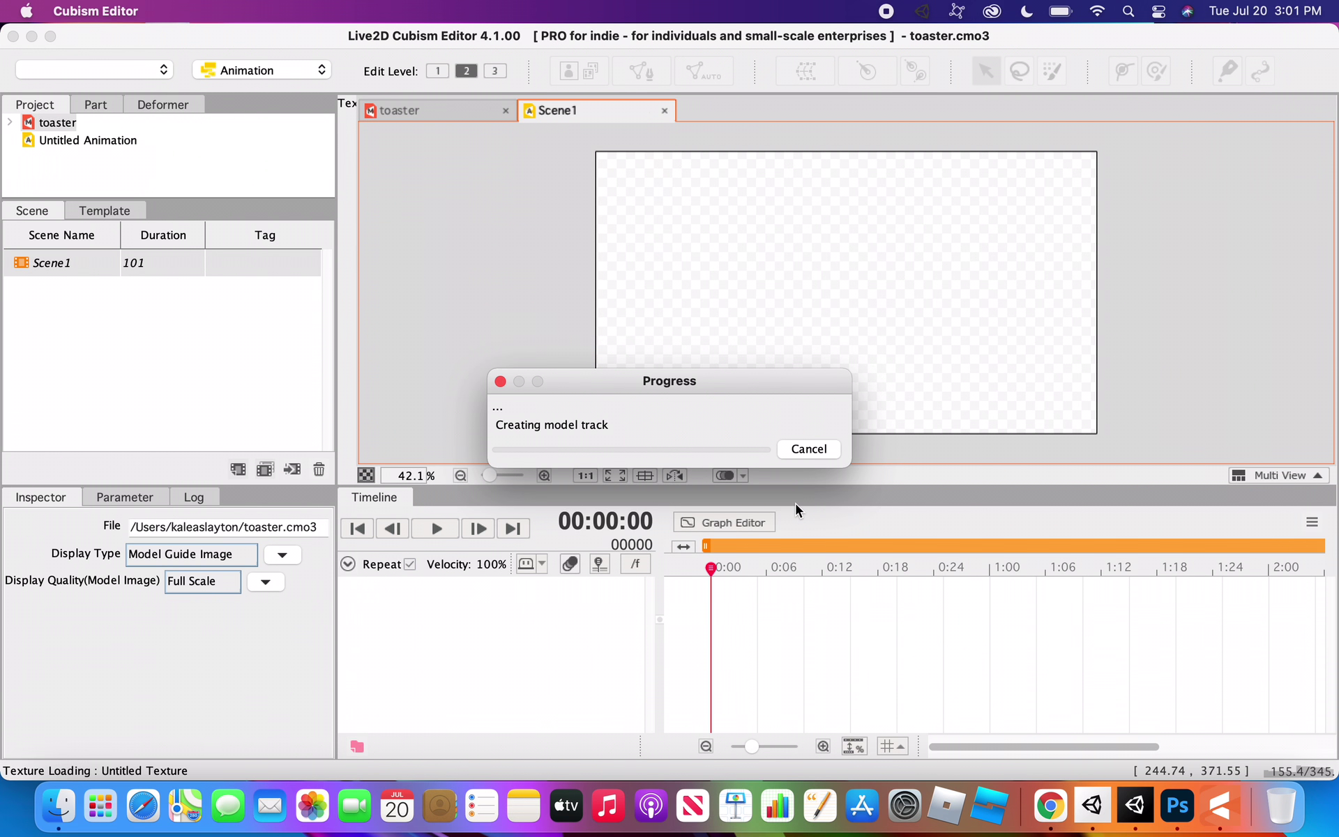
- Expand the toaster track in the timeline to show its Live2D Parameters
{"action": "scroll", "coordinate": [836, 350], "scroll_direction": "up", "scroll_amount": 5}
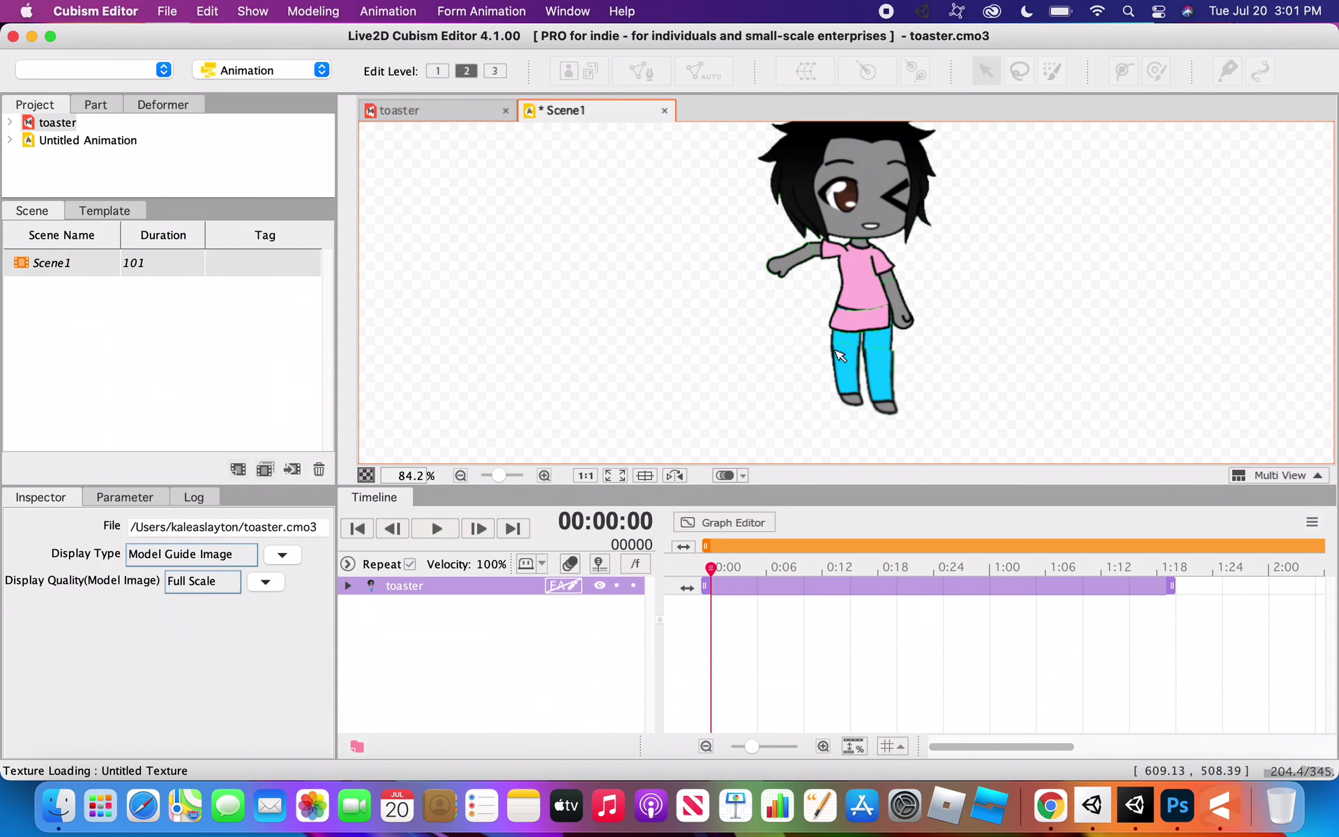
{"action": "scroll", "coordinate": [836, 350], "scroll_direction": "down", "scroll_amount": 5}
{"action": "scroll", "coordinate": [839, 356], "scroll_direction": "down", "scroll_amount": 2}
{"action": "scroll", "coordinate": [848, 303], "scroll_direction": "up", "scroll_amount": 2}
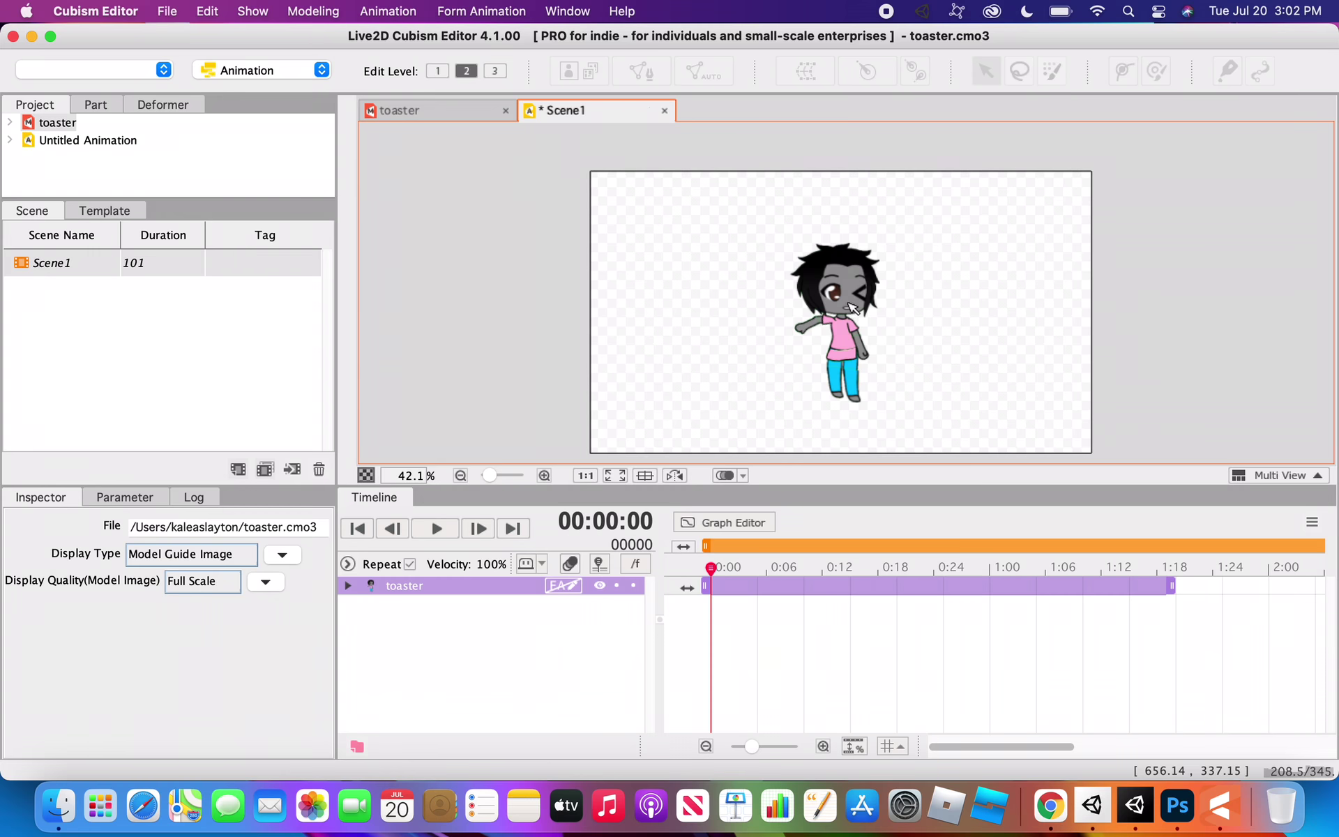
{"action": "scroll", "coordinate": [850, 305], "scroll_direction": "up", "scroll_amount": 4}
{"action": "scroll", "coordinate": [849, 307], "scroll_direction": "down", "scroll_amount": 2}
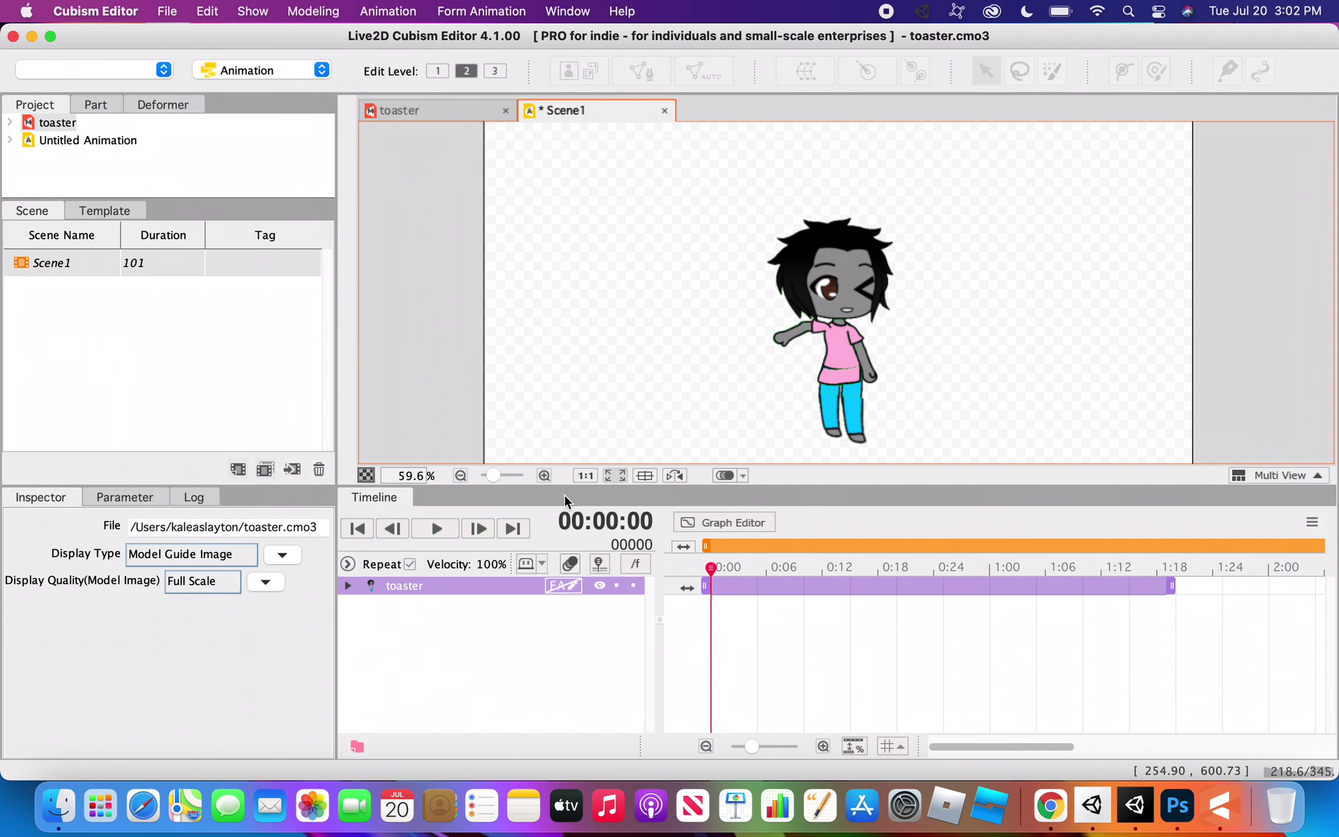
{"action": "left_click", "coordinate": [350, 586]}
{"action": "left_click", "coordinate": [352, 603]}
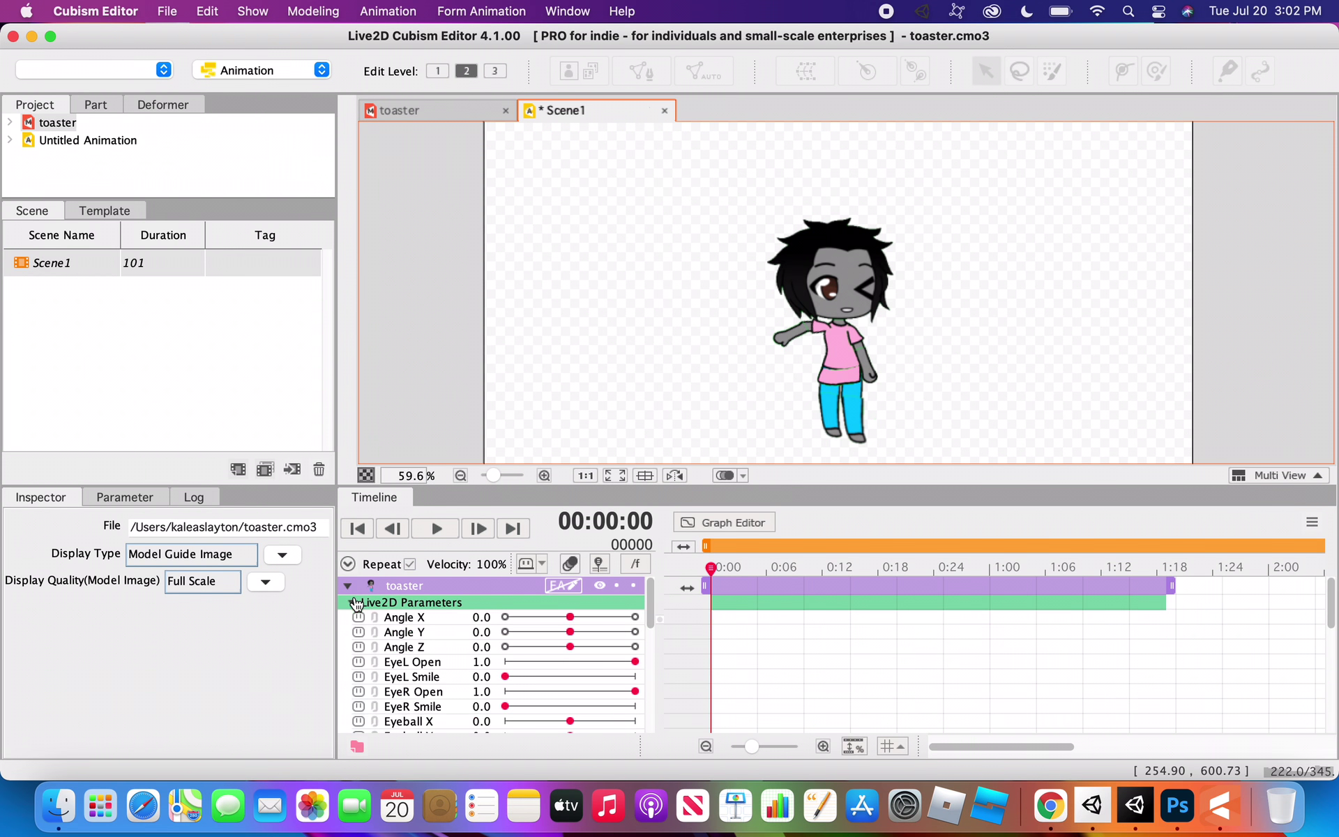
- Extend the duration of Scene1 to 129 frames and stretch the toaster track to the end of the scene
{"action": "left_click_drag", "start_coordinate": [1172, 587], "coordinate": [1329, 583]}
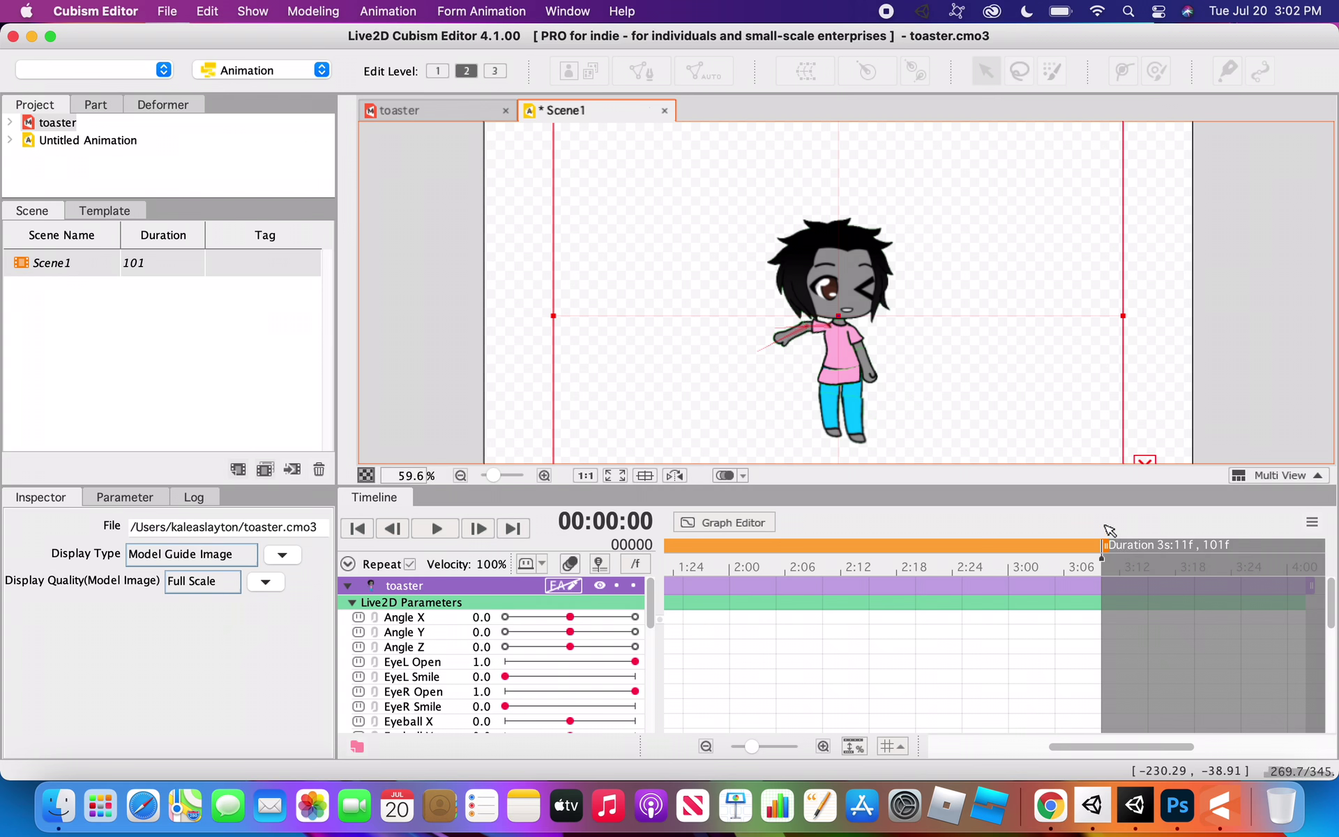
{"action": "left_click_drag", "start_coordinate": [1105, 542], "coordinate": [1206, 536]}
{"action": "left_click_drag", "start_coordinate": [899, 542], "coordinate": [1156, 542]}
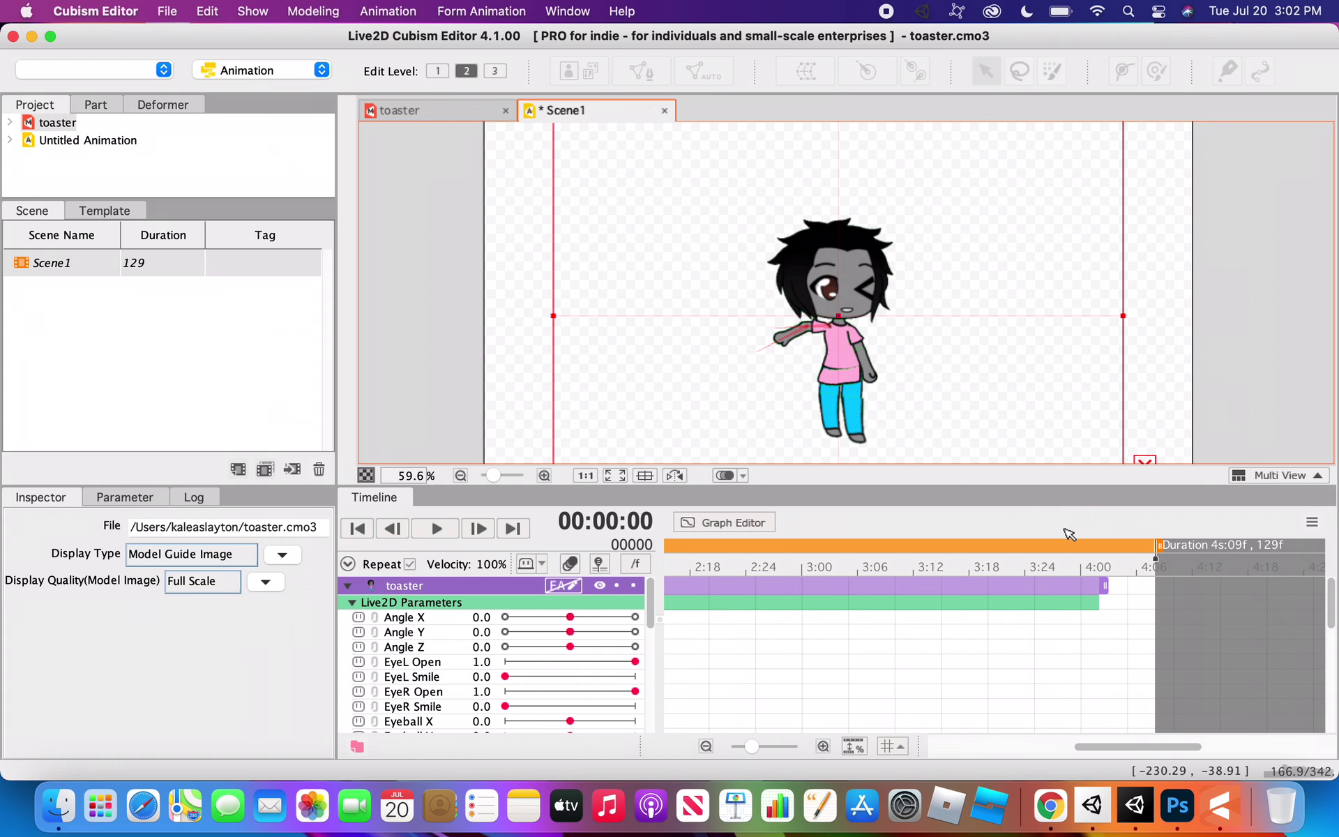
{"action": "left_click", "coordinate": [513, 528]}
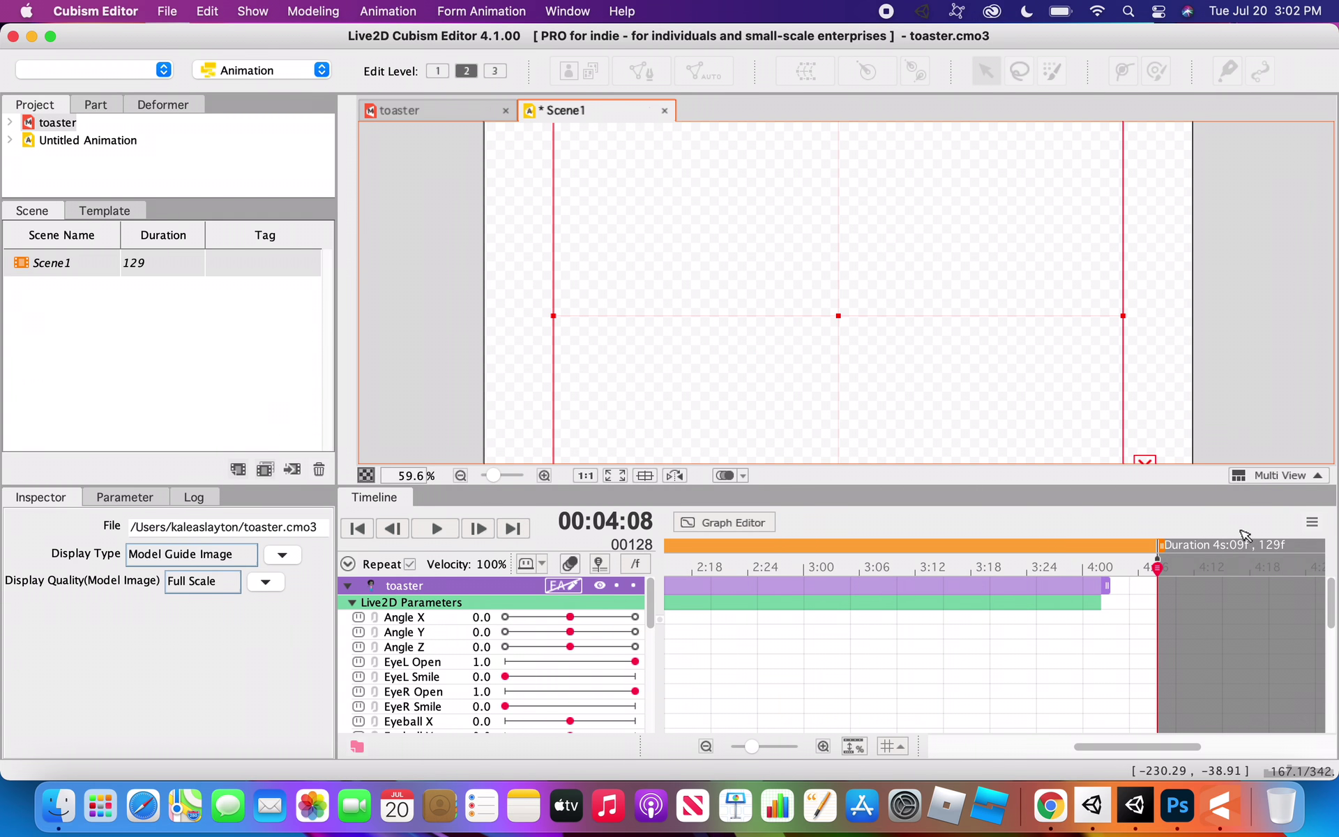
{"action": "left_click_drag", "start_coordinate": [1158, 568], "coordinate": [1005, 579]}
{"action": "left_click_drag", "start_coordinate": [1104, 581], "coordinate": [1158, 584]}
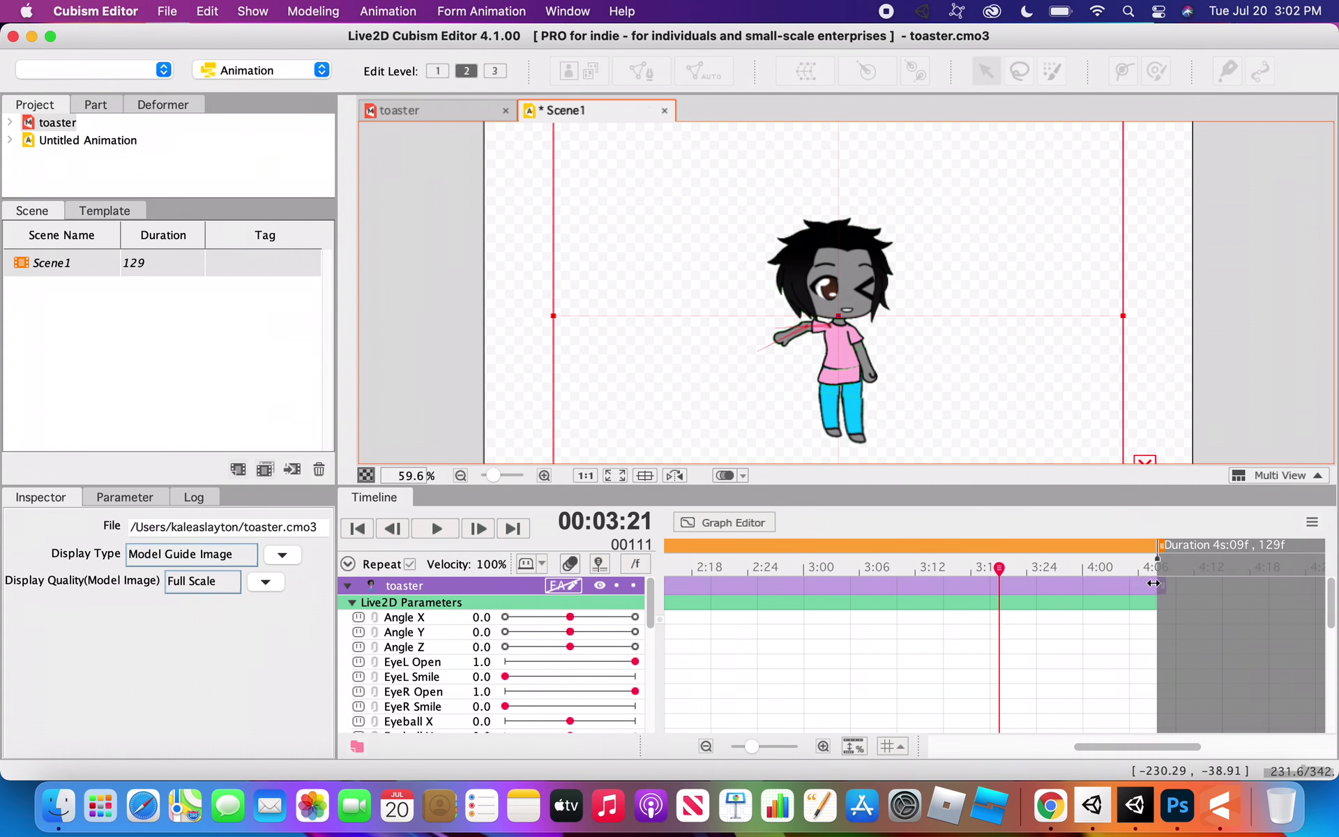
- Key Angle Z at -30 on frame 0, and key both Angle Y and Angle Z at 30 on frame 14
{"action": "left_click", "coordinate": [357, 528]}
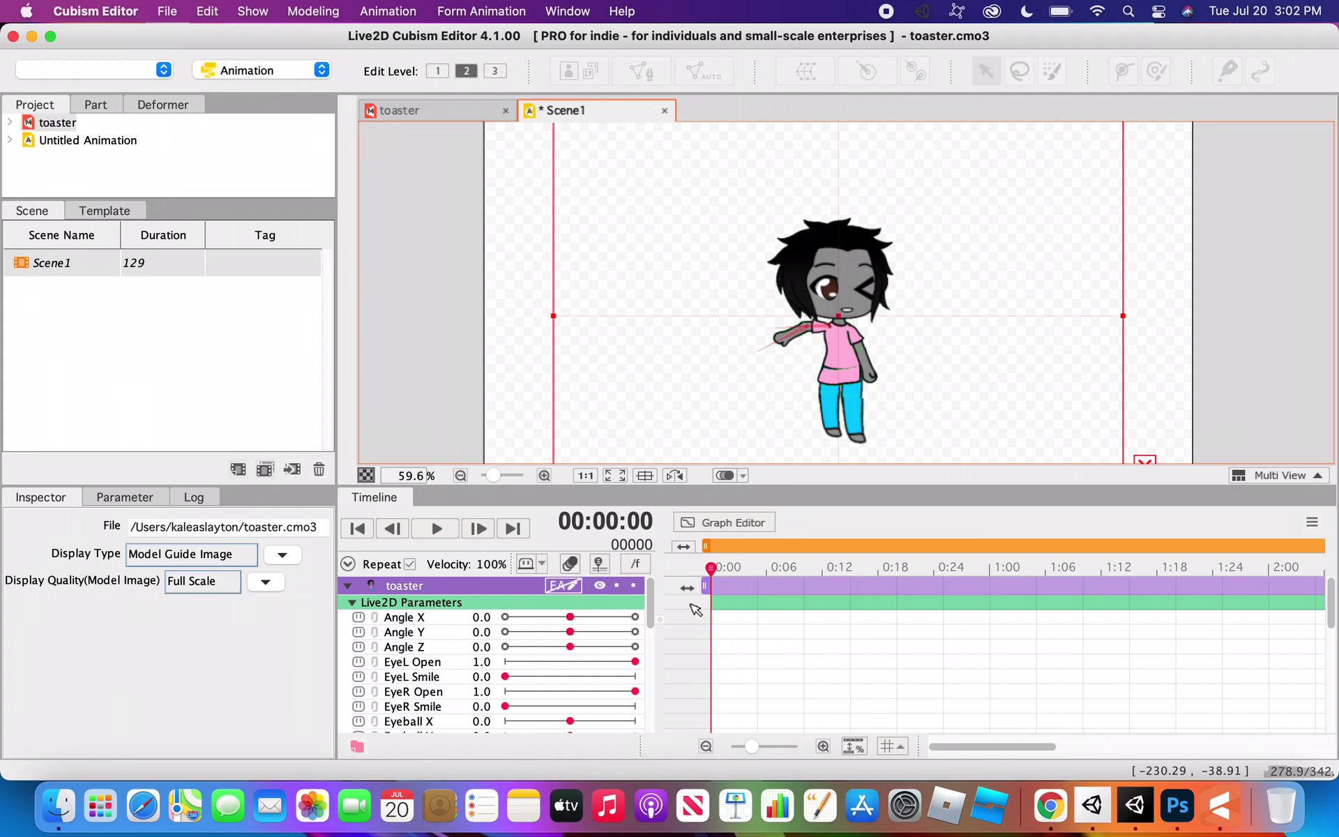
{"action": "left_click_drag", "start_coordinate": [570, 645], "coordinate": [505, 646]}
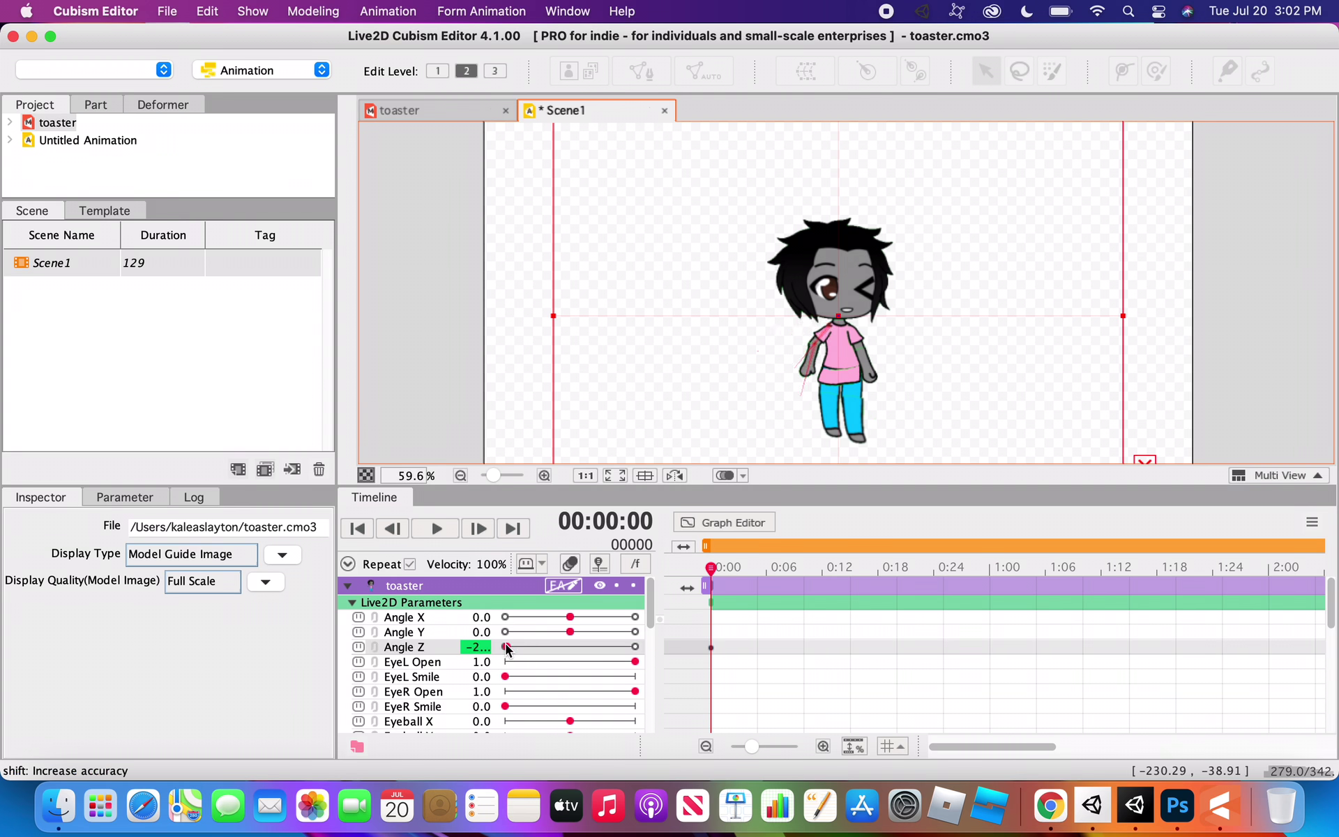
{"action": "left_click_drag", "start_coordinate": [713, 569], "coordinate": [842, 569]}
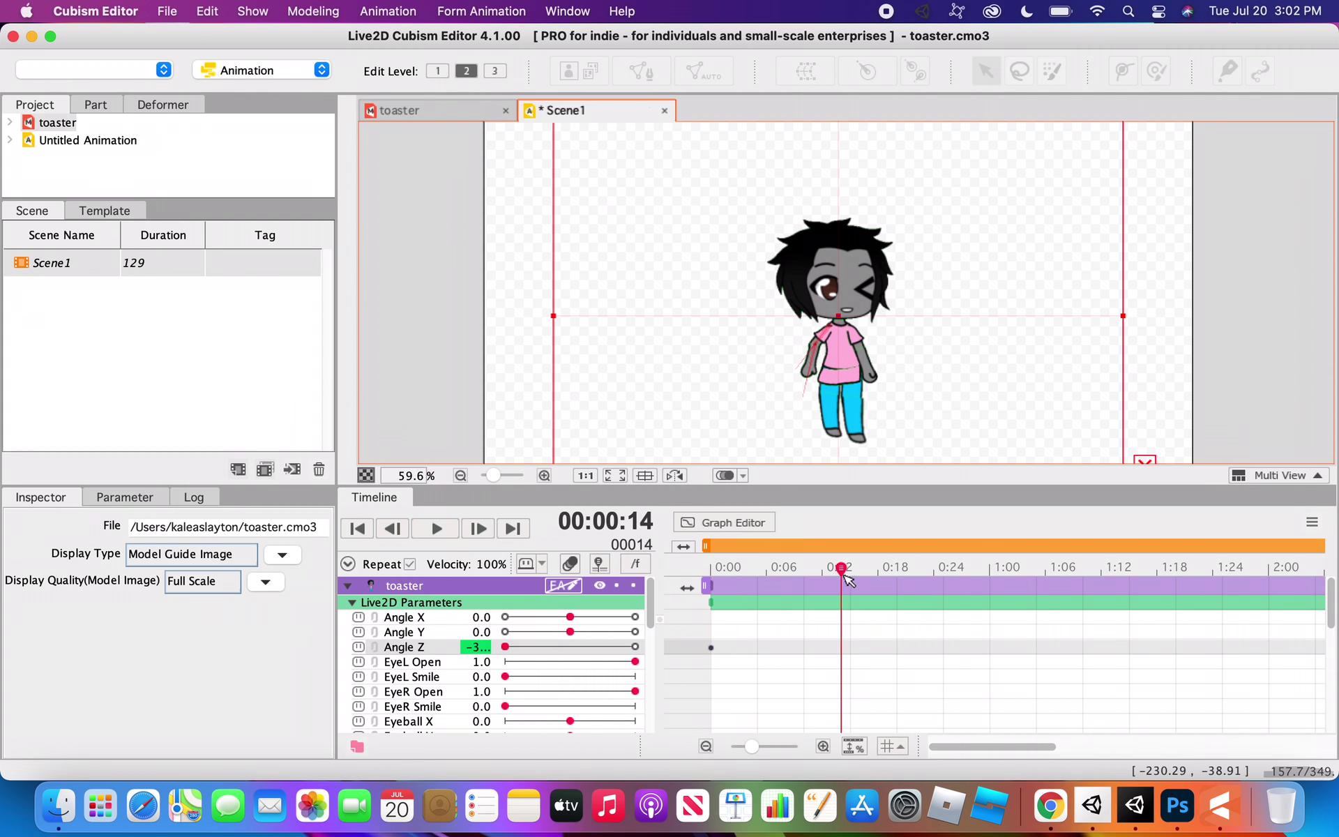
{"action": "left_click_drag", "start_coordinate": [569, 632], "coordinate": [646, 637]}
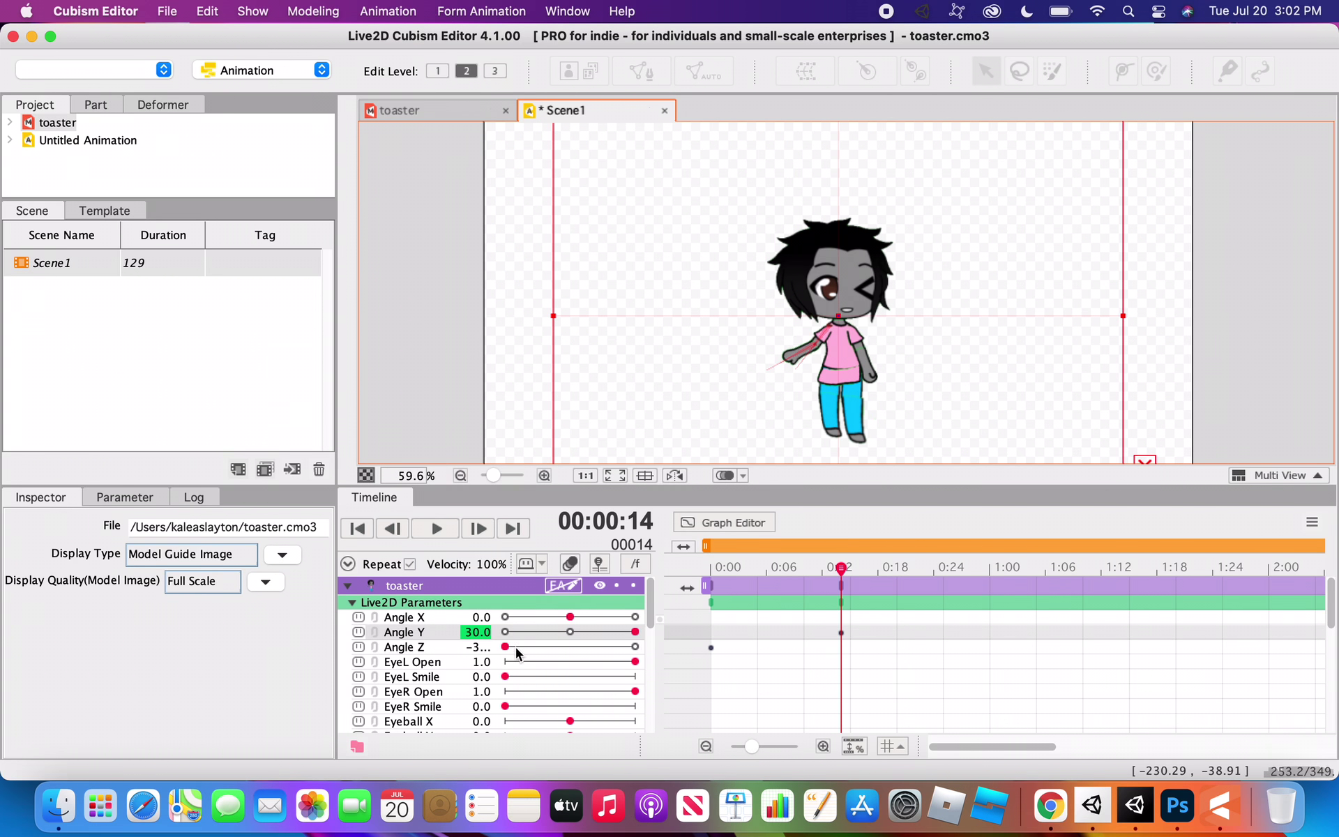
{"action": "left_click_drag", "start_coordinate": [508, 647], "coordinate": [642, 646]}
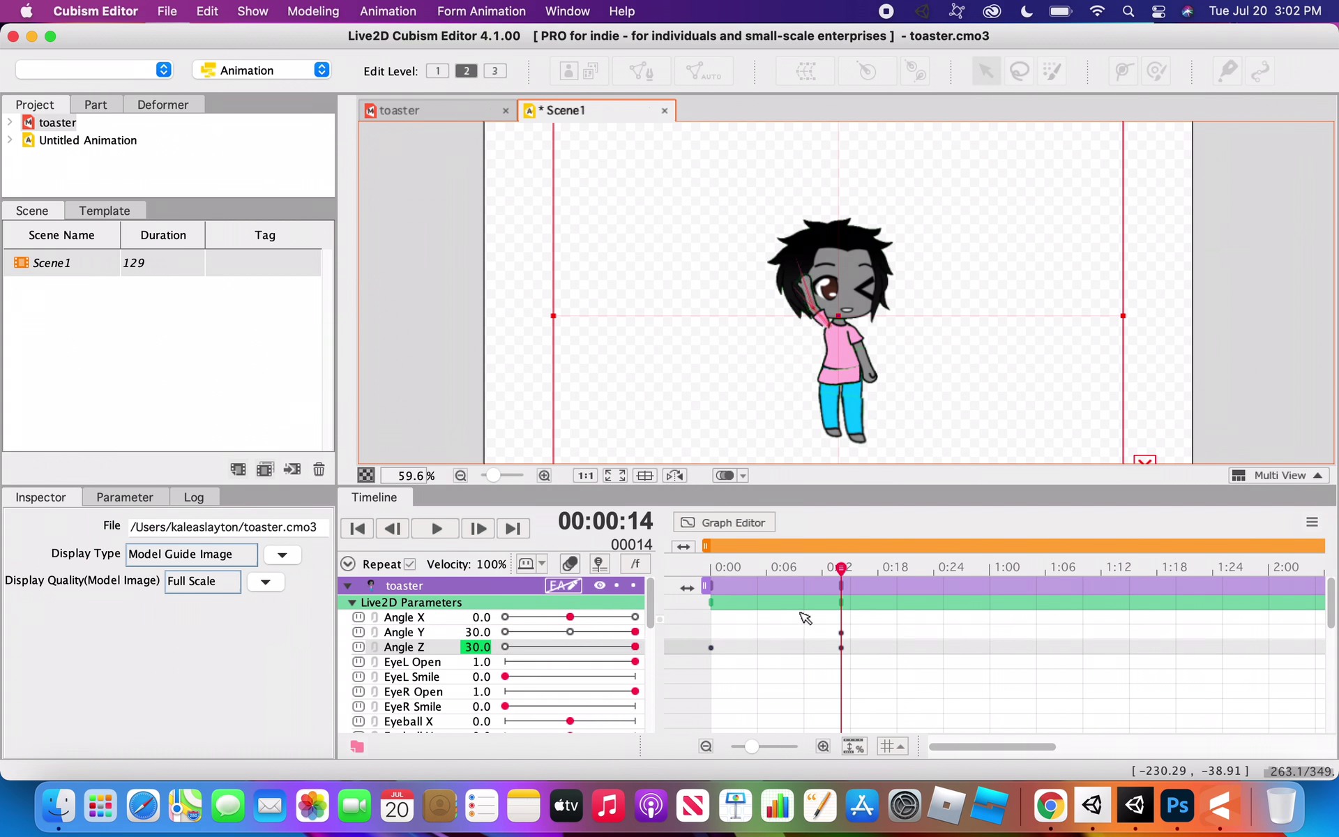
- Key Angle Y at 0 on frame 26 and at -30 on frame 40
{"action": "left_click_drag", "start_coordinate": [842, 568], "coordinate": [953, 569]}
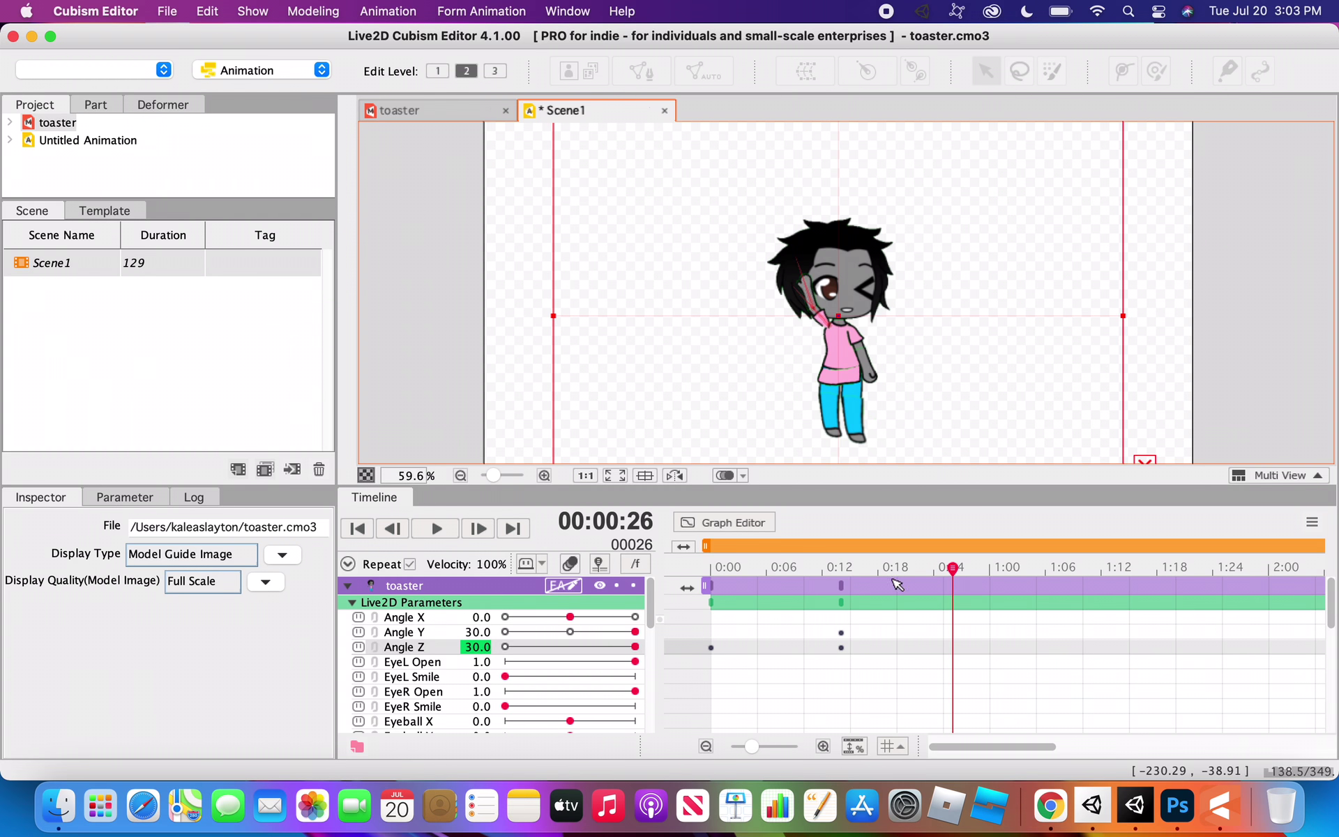
{"action": "left_click", "coordinate": [574, 632]}
{"action": "left_click_drag", "start_coordinate": [573, 632], "coordinate": [570, 632]}
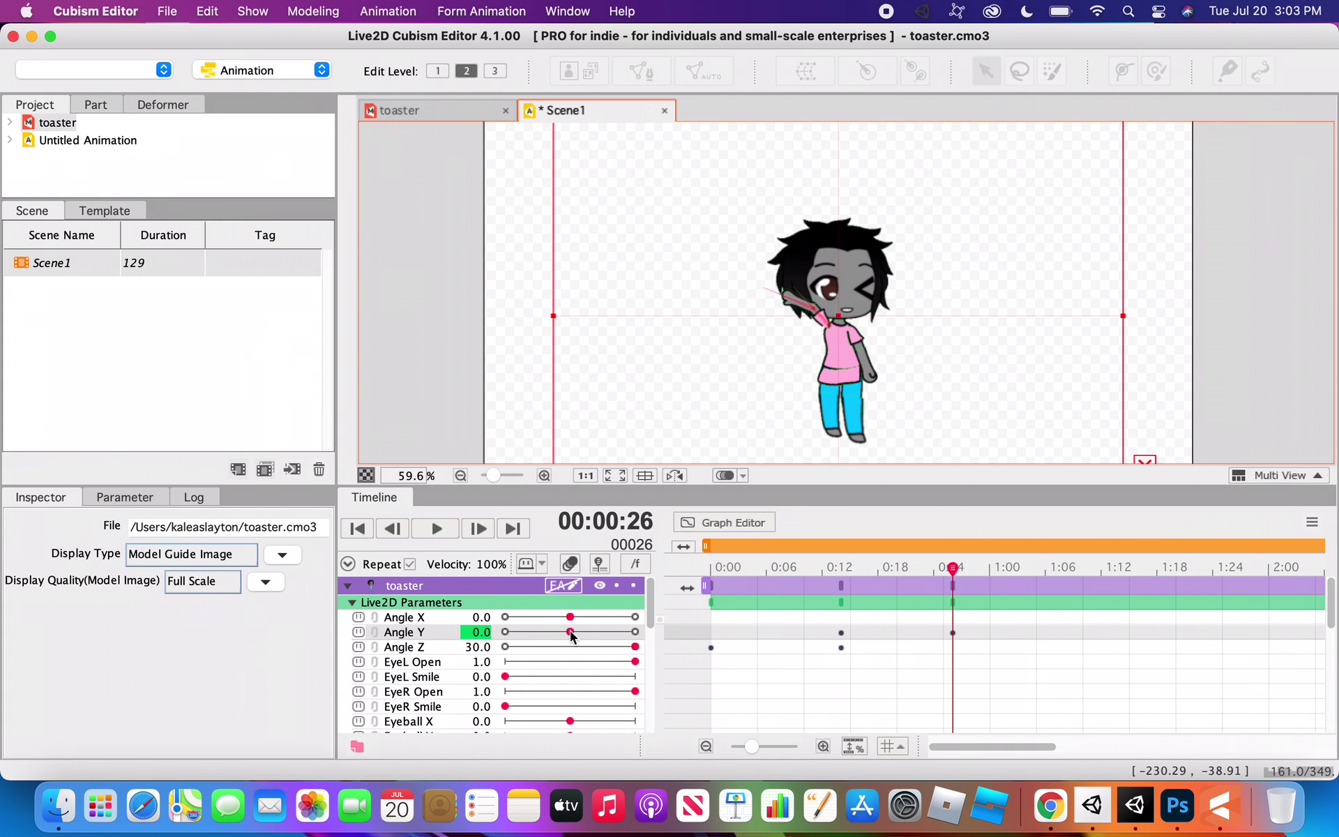
{"action": "left_click_drag", "start_coordinate": [953, 568], "coordinate": [1082, 568]}
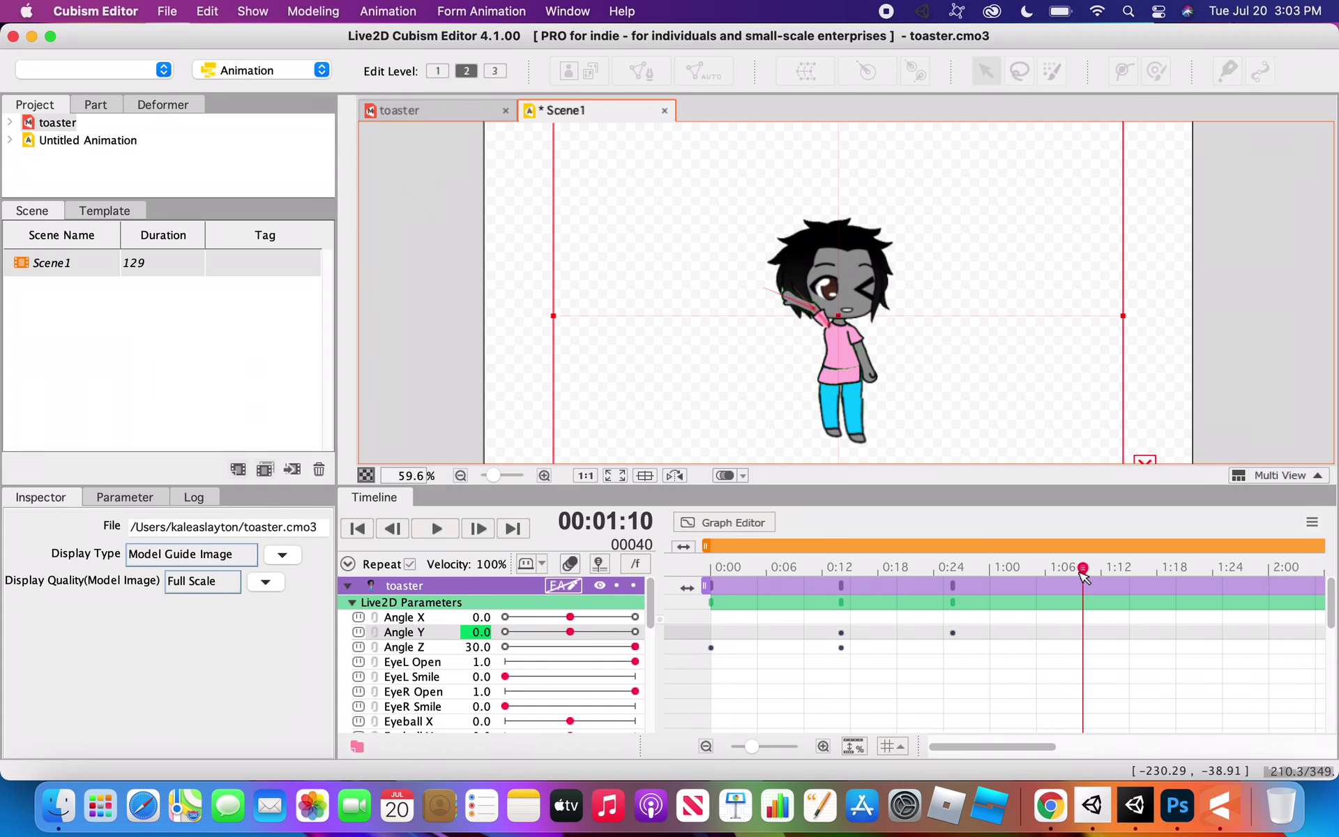
{"action": "left_click_drag", "start_coordinate": [573, 632], "coordinate": [505, 632]}
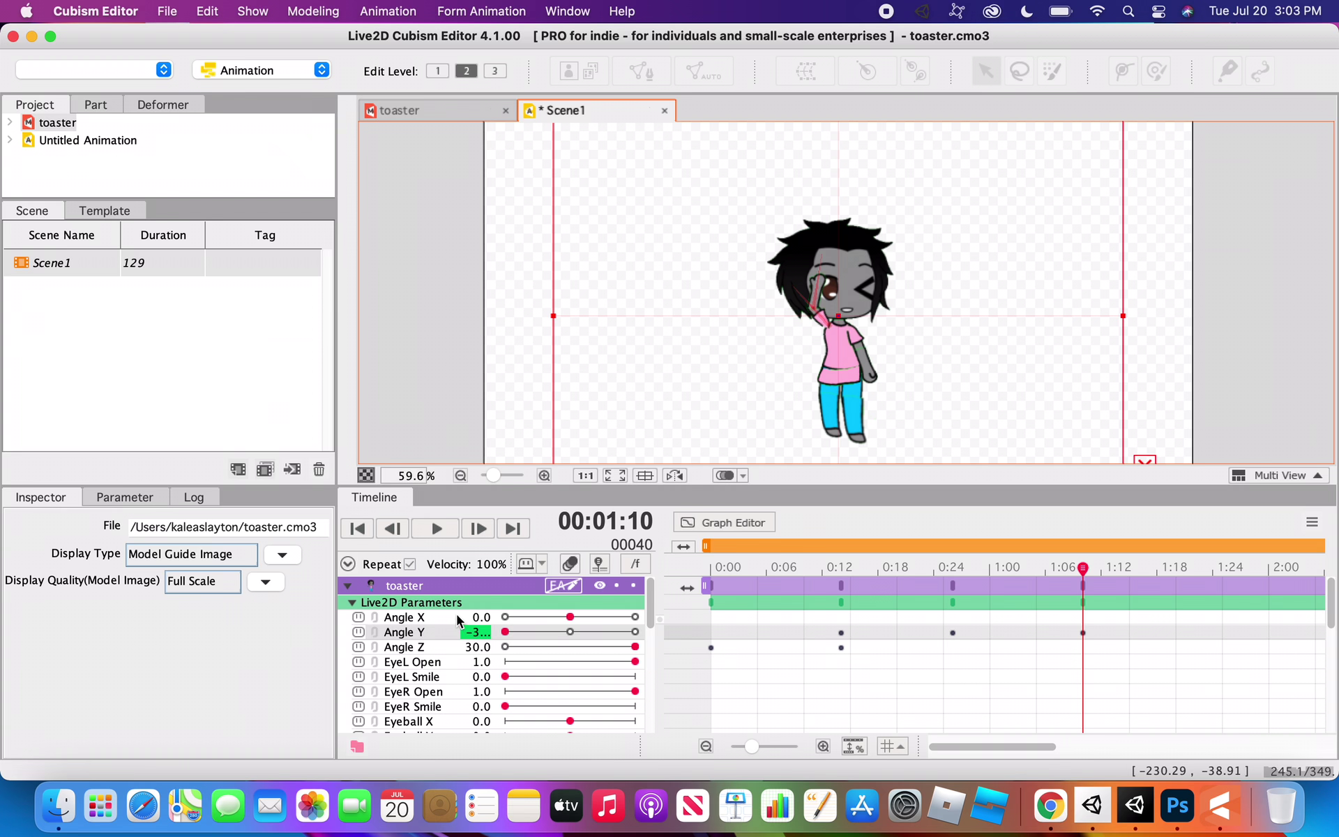
- Play the animation from frame 0 to preview the arm movement, and stop it after the last keyframe
{"action": "left_click_drag", "start_coordinate": [1083, 568], "coordinate": [711, 568]}
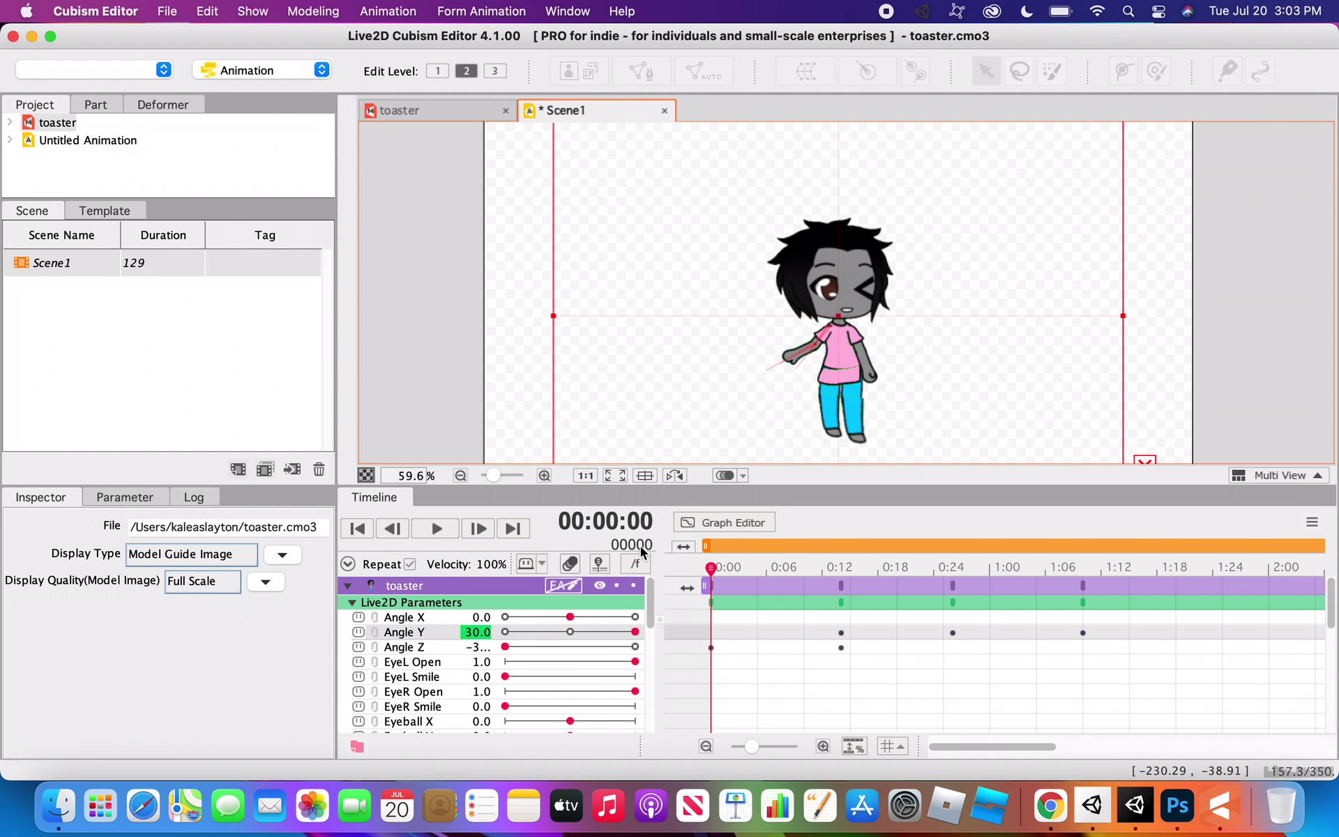
{"action": "left_click", "coordinate": [444, 532]}
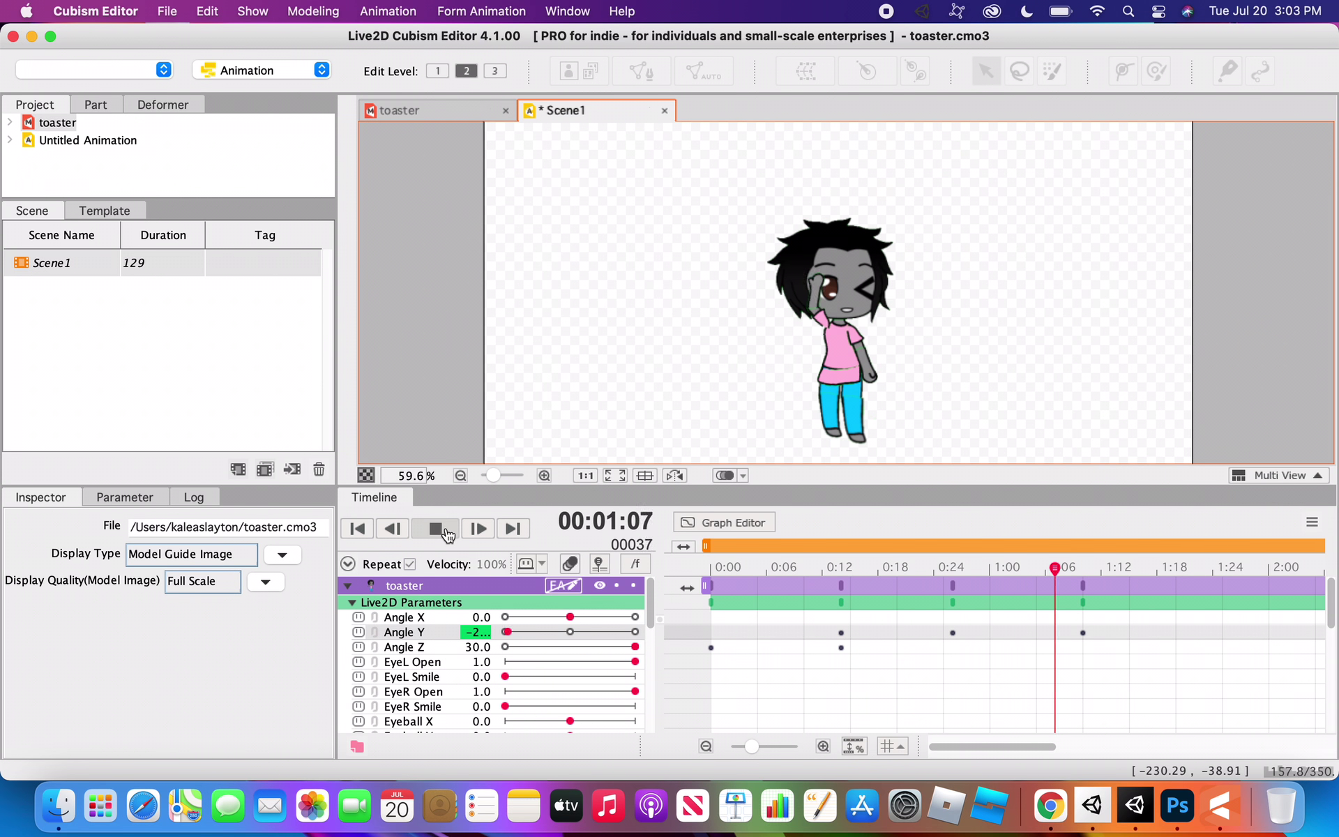
{"action": "left_click", "coordinate": [440, 530]}
- Key Angle X at 30 on frame 53, at 0 on frame 59 and at -30 on frame 66
{"action": "scroll", "coordinate": [918, 586], "scroll_direction": "right", "scroll_amount": 3}
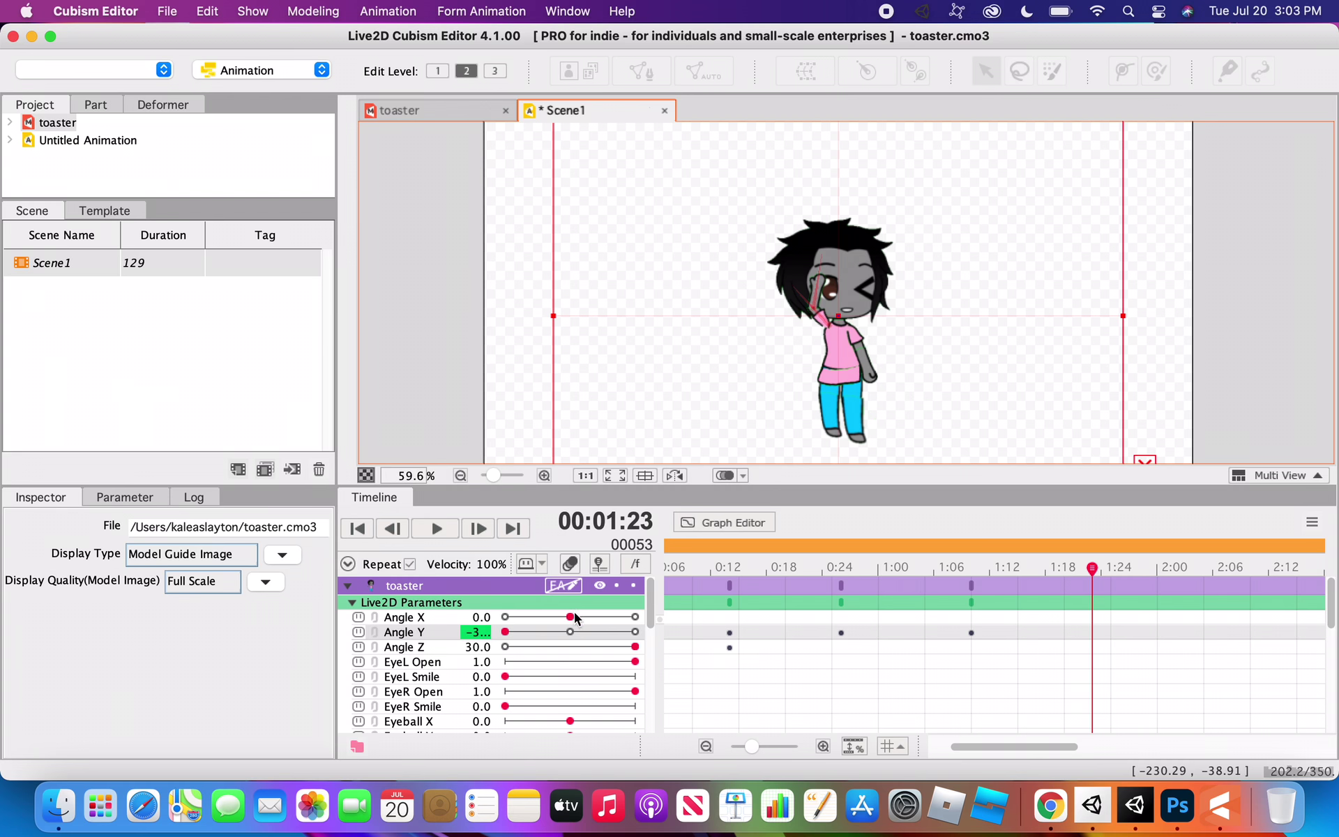
{"action": "left_click_drag", "start_coordinate": [572, 617], "coordinate": [634, 616]}
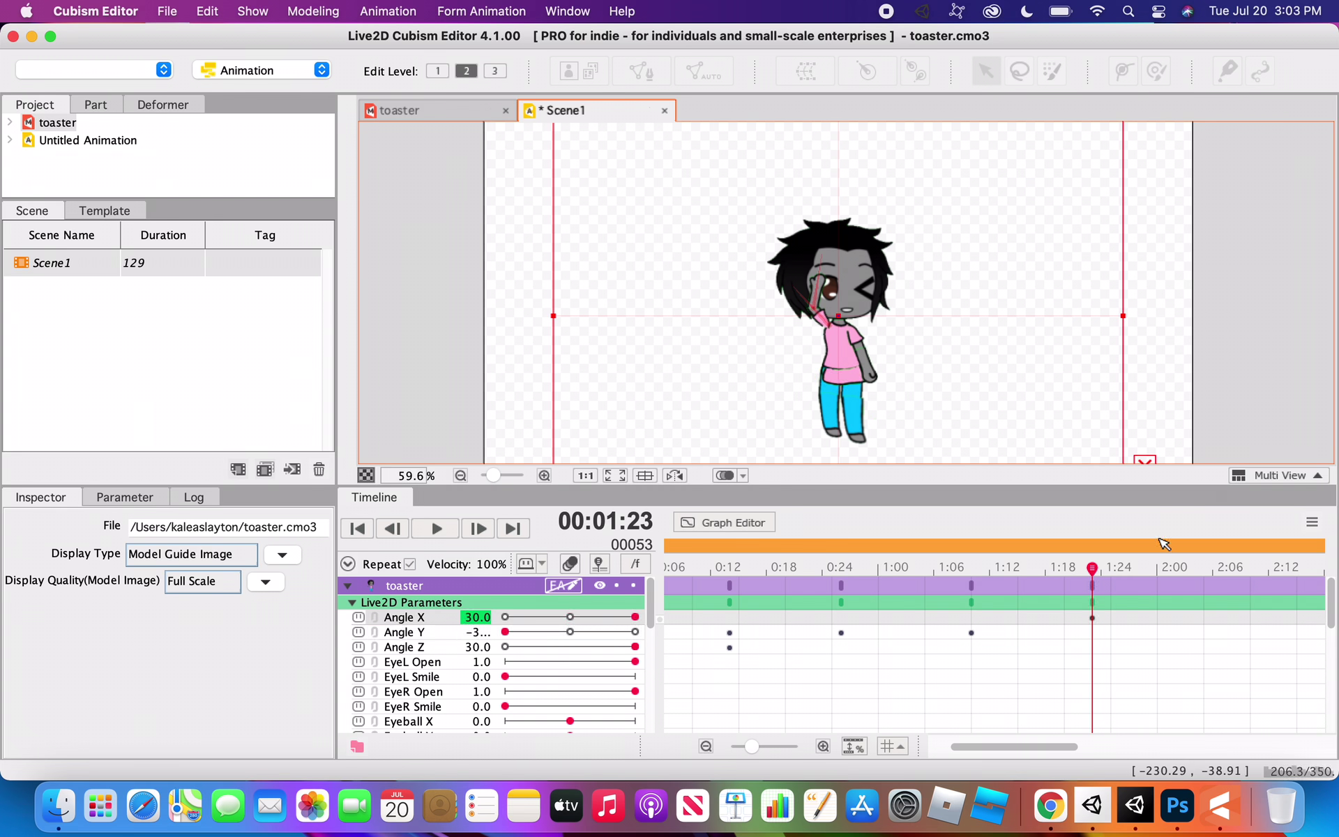
{"action": "left_click_drag", "start_coordinate": [1094, 571], "coordinate": [1149, 570]}
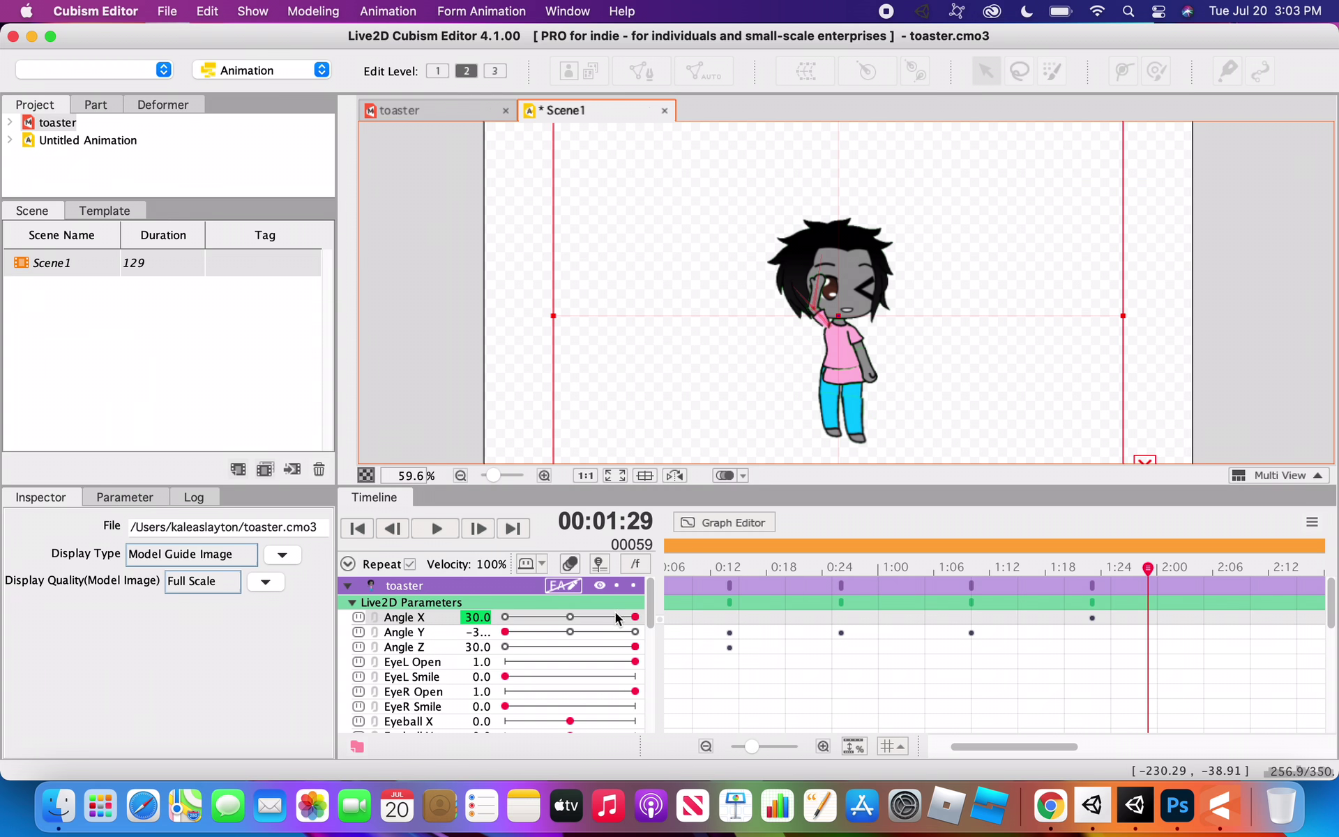
{"action": "left_click_drag", "start_coordinate": [634, 617], "coordinate": [570, 617]}
{"action": "left_click_drag", "start_coordinate": [1152, 570], "coordinate": [1213, 570]}
{"action": "left_click_drag", "start_coordinate": [570, 618], "coordinate": [505, 618]}
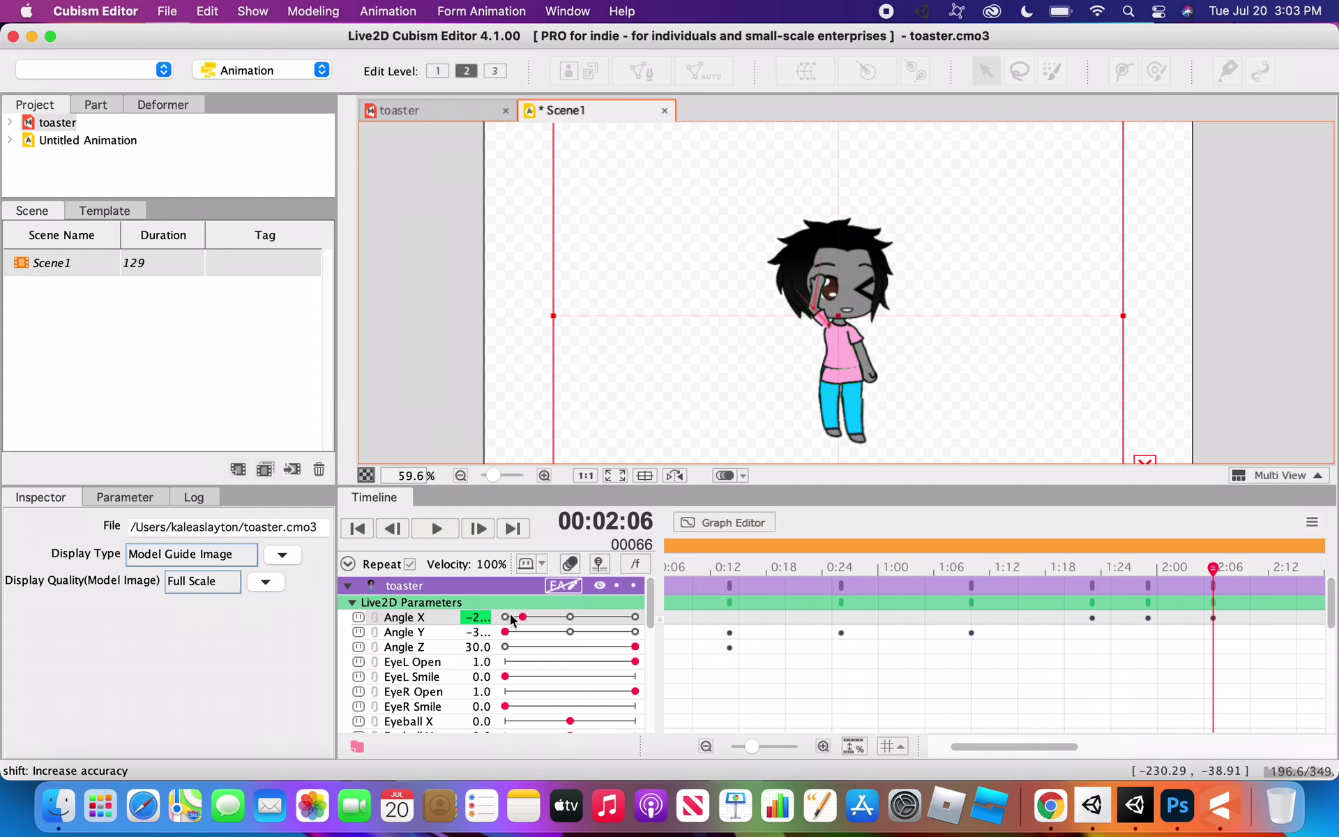
- Key Angle Y at 0 on frame 74 and at 30 on frame 94
{"action": "scroll", "coordinate": [930, 637], "scroll_direction": "right", "scroll_amount": 5}
{"action": "scroll", "coordinate": [930, 637], "scroll_direction": "down", "scroll_amount": 2}
{"action": "scroll", "coordinate": [972, 641], "scroll_direction": "up", "scroll_amount": 2}
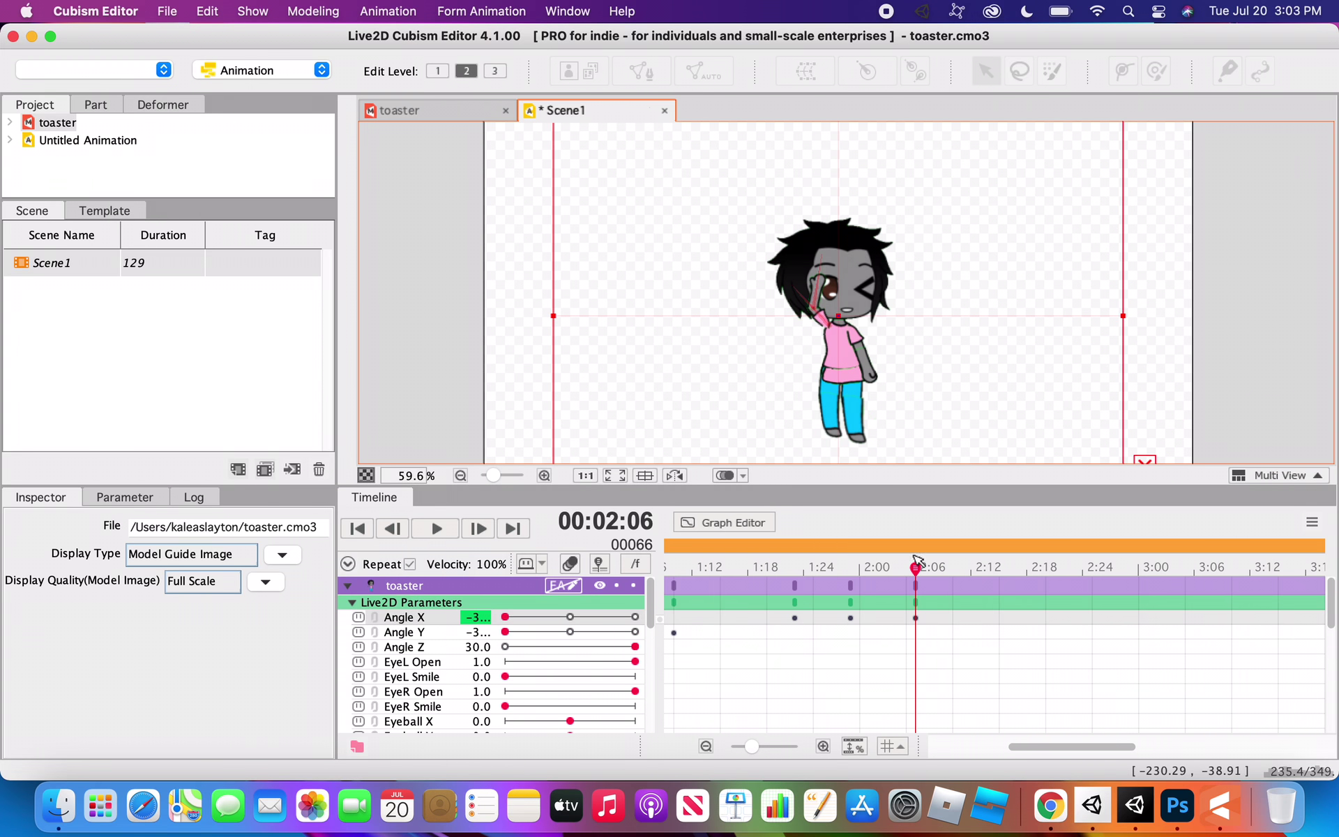
{"action": "left_click_drag", "start_coordinate": [916, 569], "coordinate": [991, 579]}
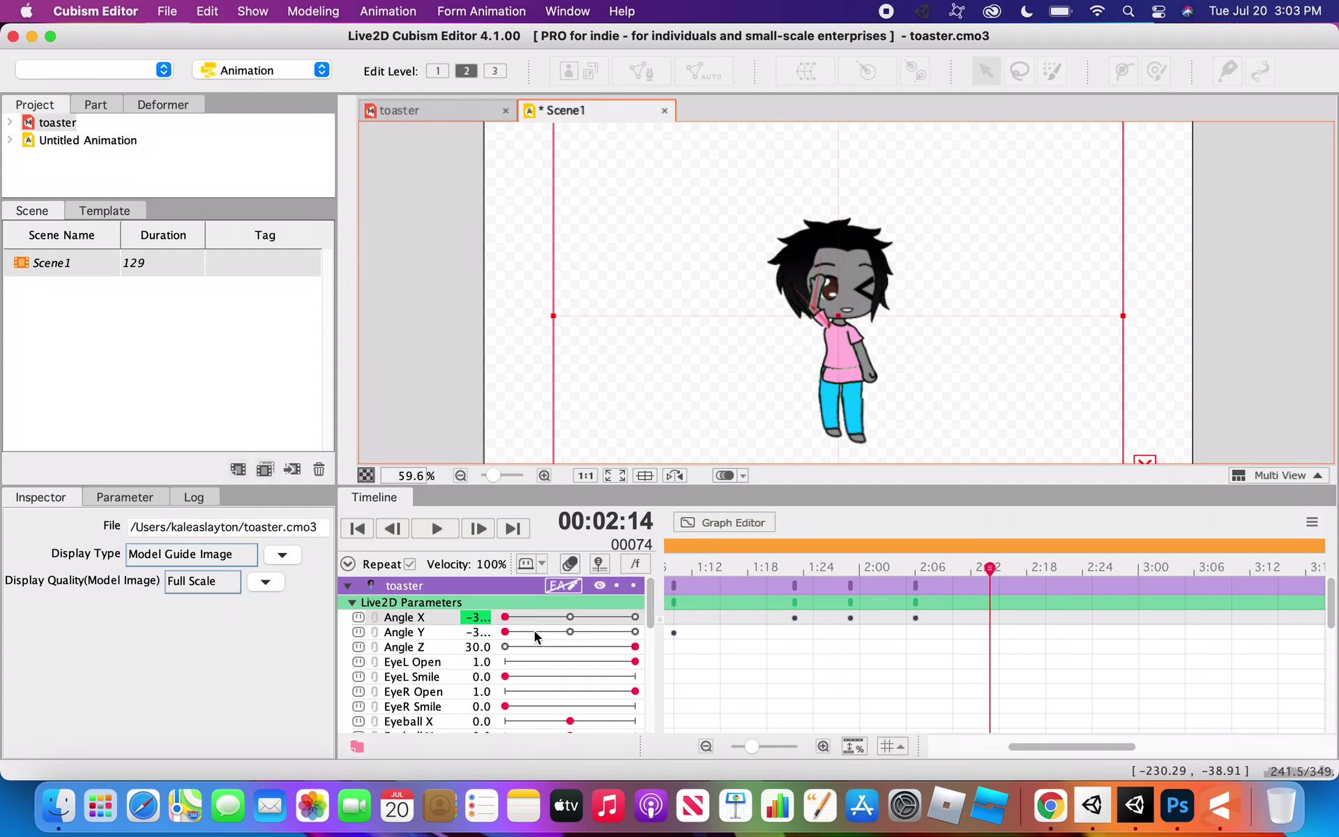
{"action": "left_click_drag", "start_coordinate": [505, 632], "coordinate": [571, 636]}
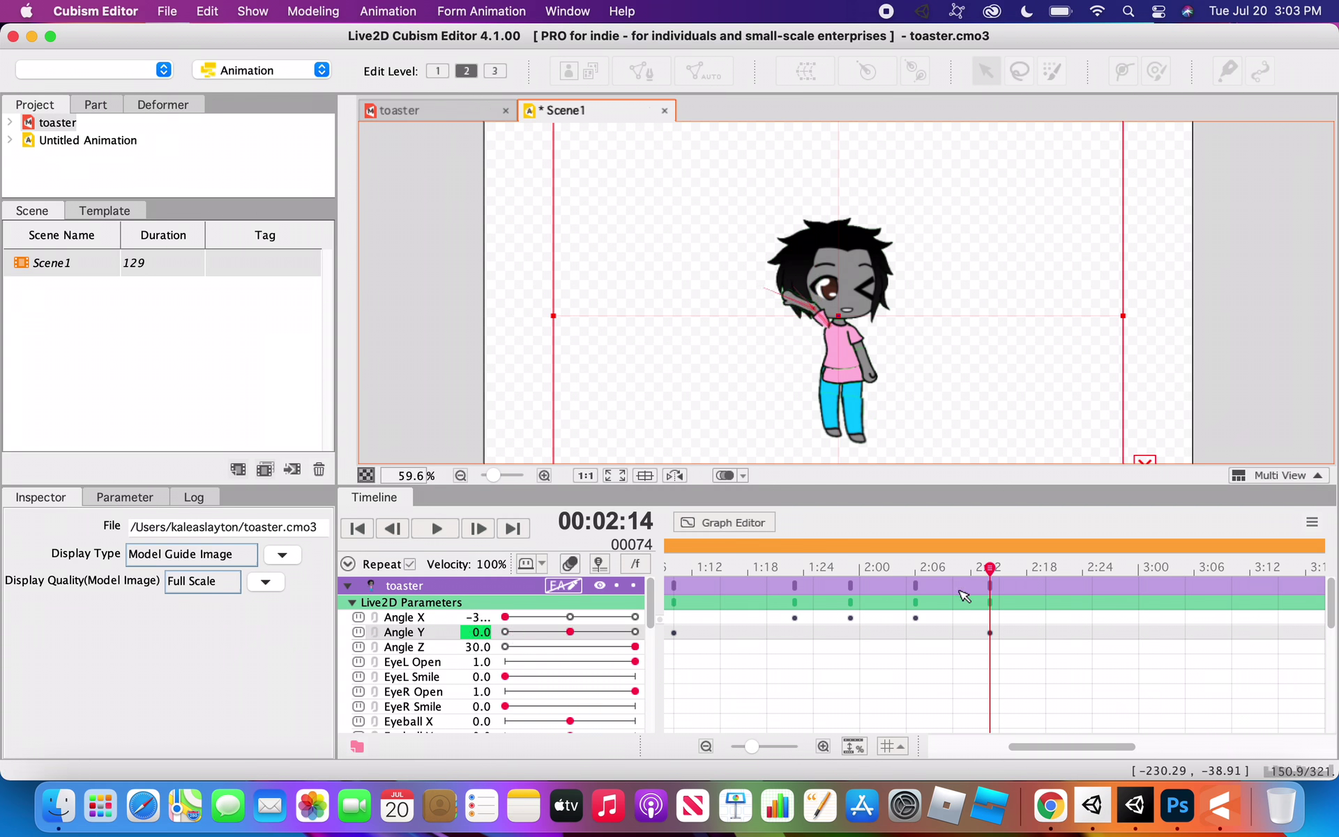
{"action": "left_click_drag", "start_coordinate": [990, 570], "coordinate": [1178, 584]}
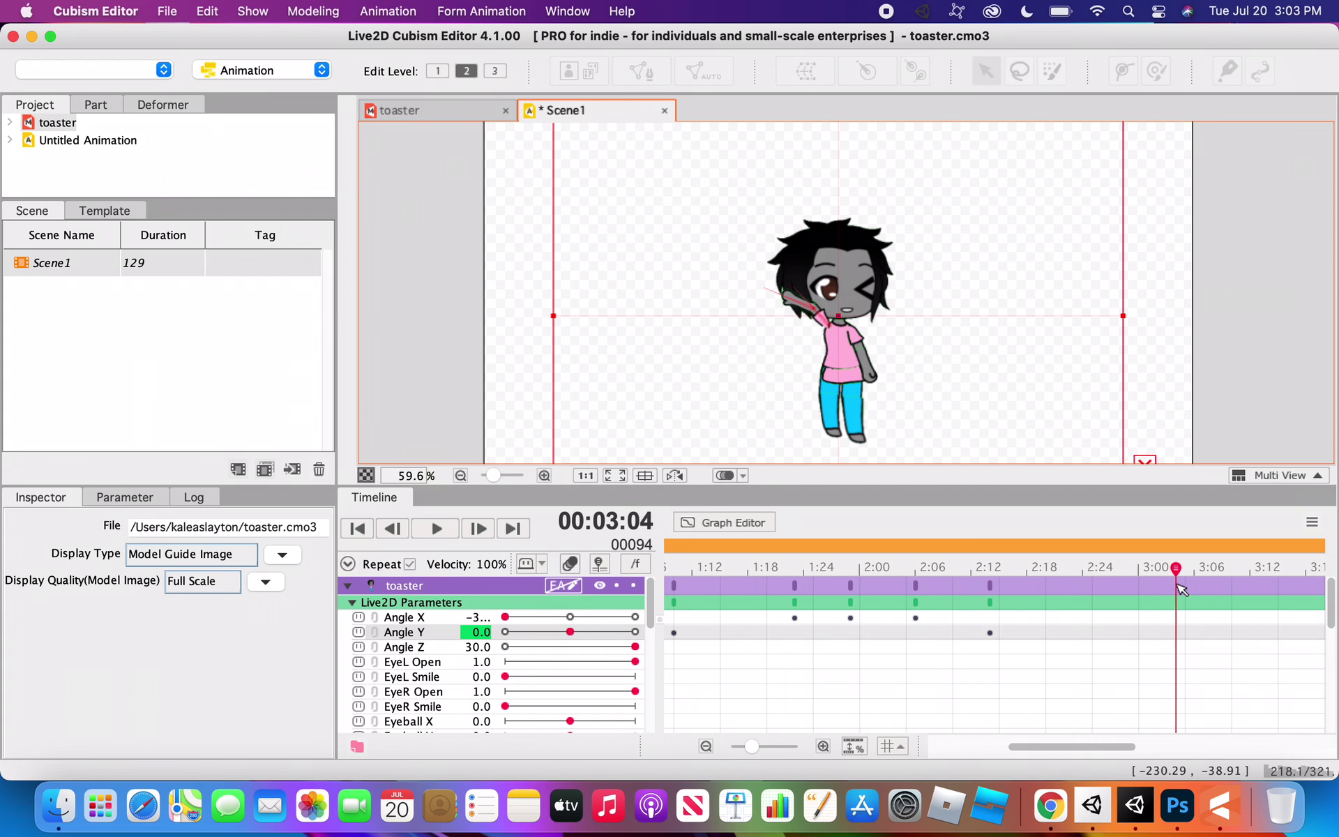
{"action": "left_click", "coordinate": [635, 632]}
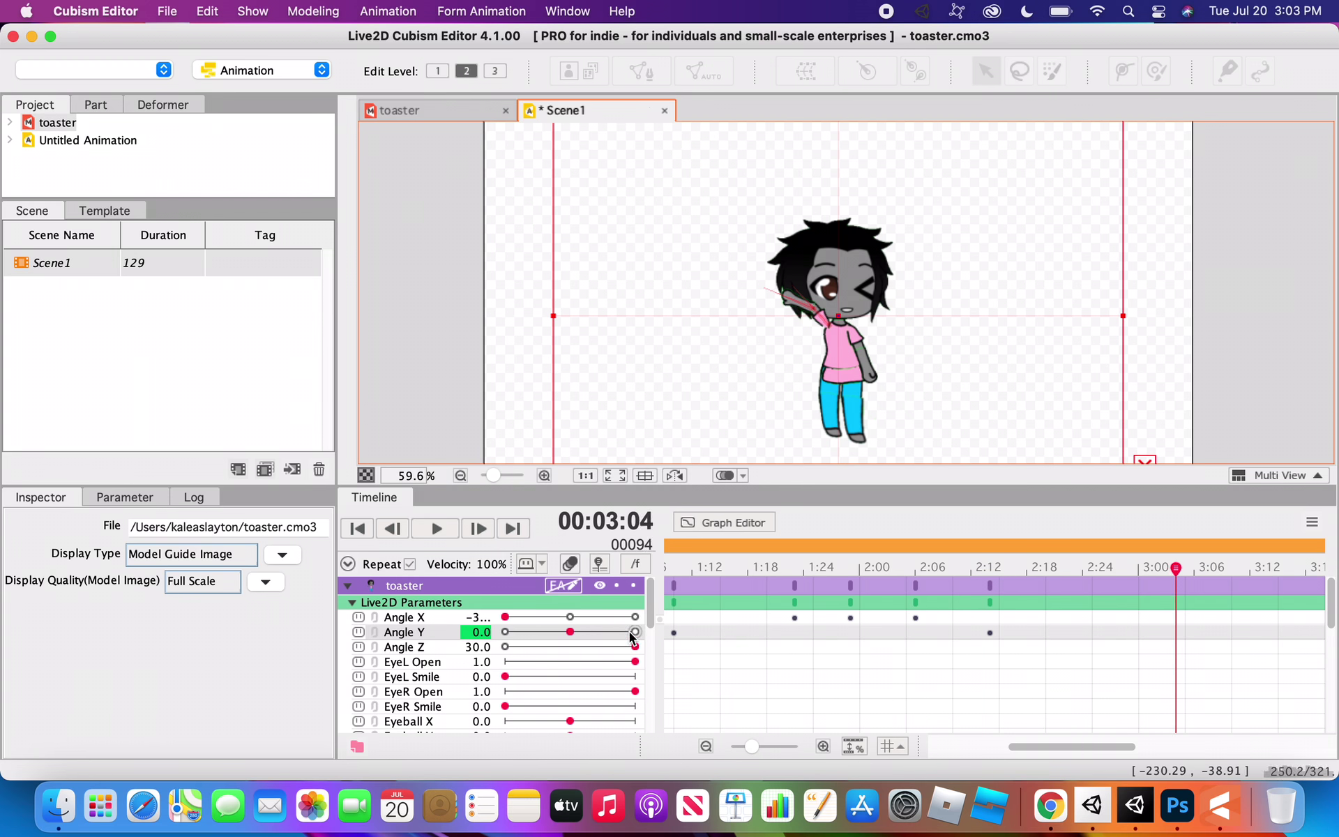
- Key Angle Z at -30 on frame 102 and Angle Y at -30 on frame 119
{"action": "left_click", "coordinate": [1172, 570]}
{"action": "left_click_drag", "start_coordinate": [1174, 566], "coordinate": [1227, 570]}
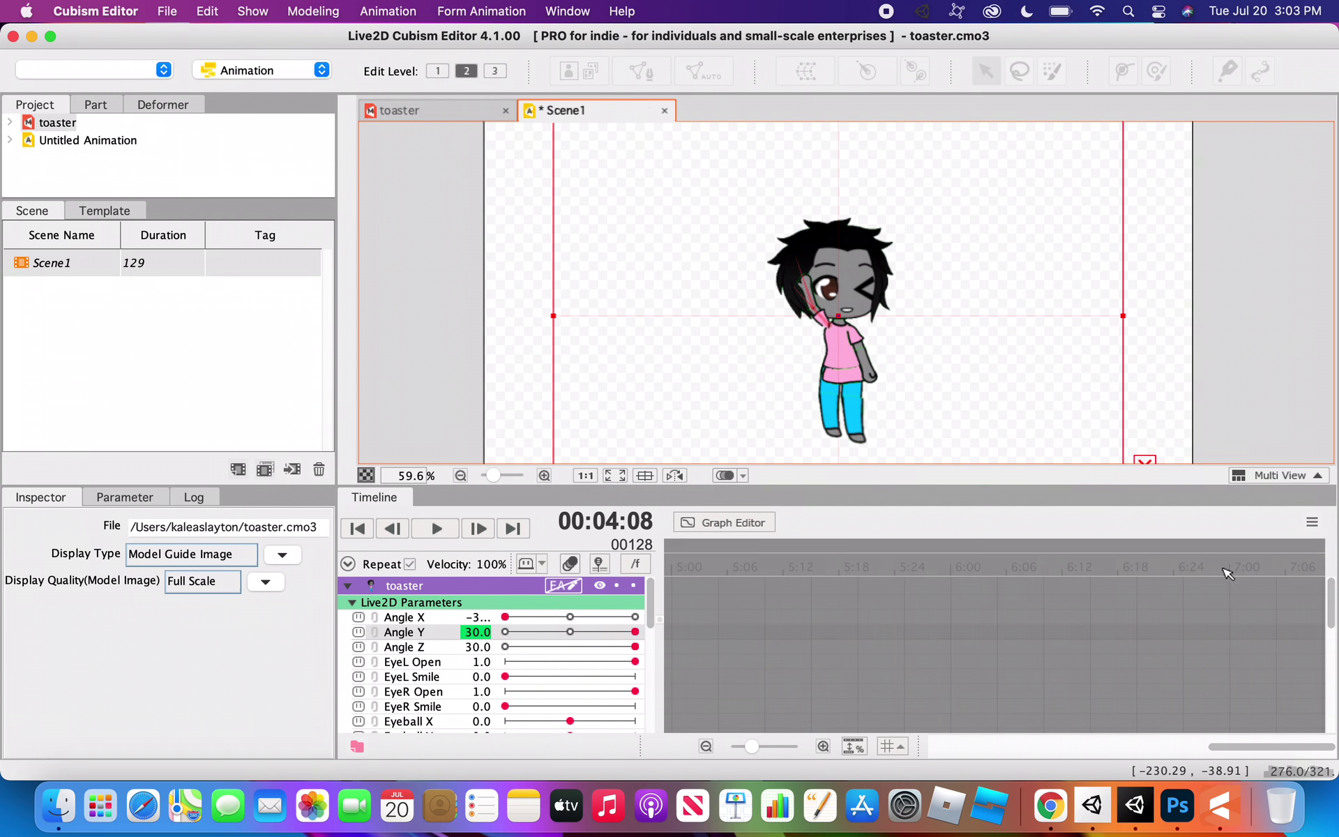
{"action": "scroll", "coordinate": [774, 590], "scroll_direction": "left", "scroll_amount": 10}
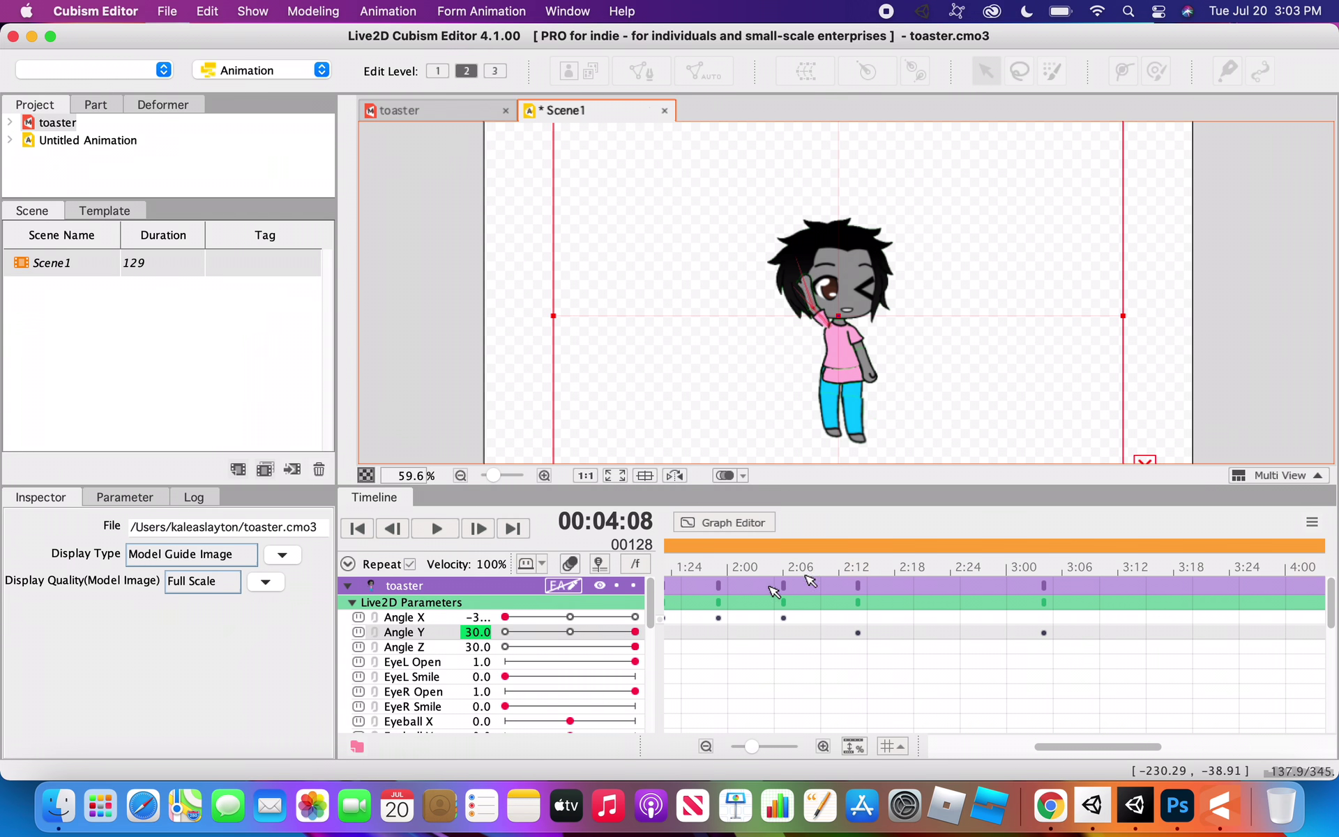
{"action": "left_click", "coordinate": [1055, 568]}
{"action": "left_click_drag", "start_coordinate": [1060, 570], "coordinate": [1118, 570]}
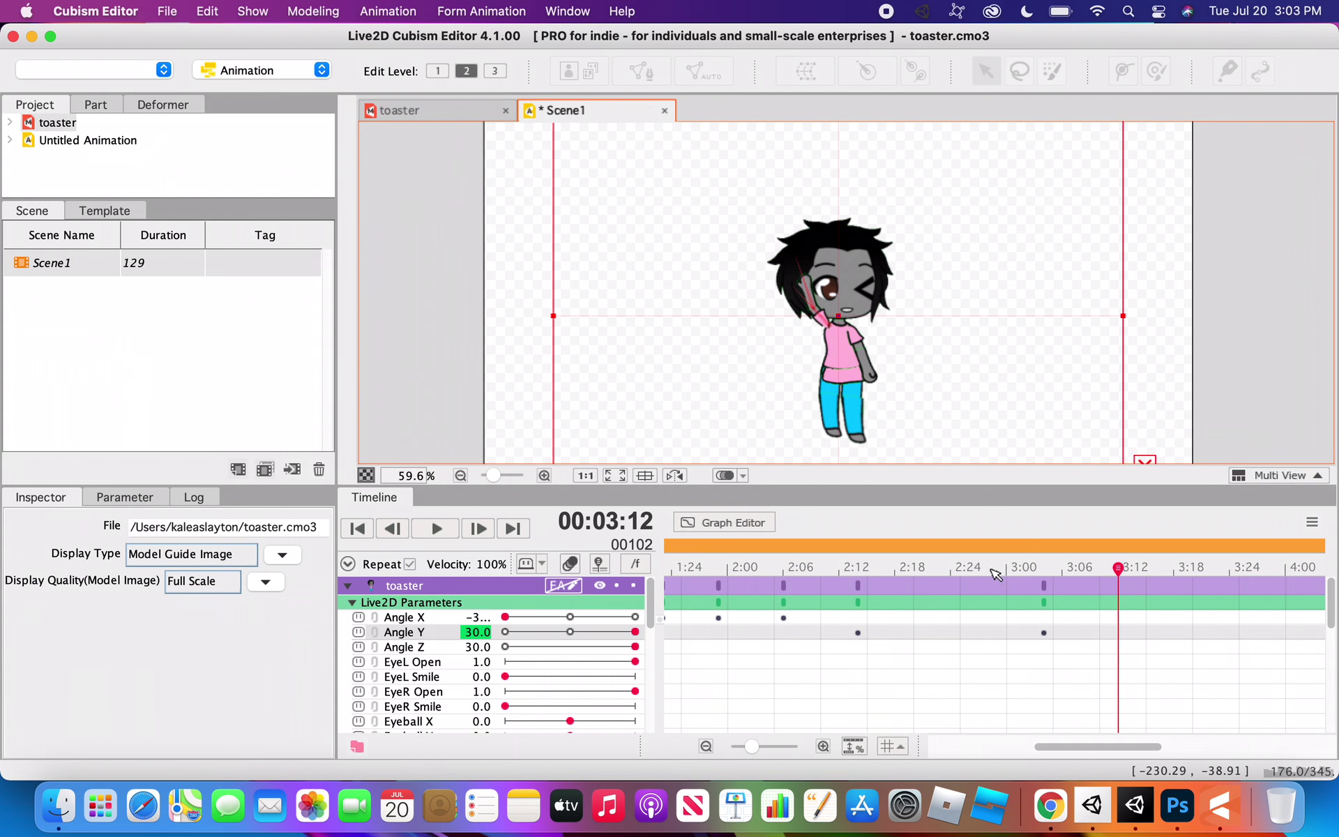
{"action": "left_click", "coordinate": [507, 647]}
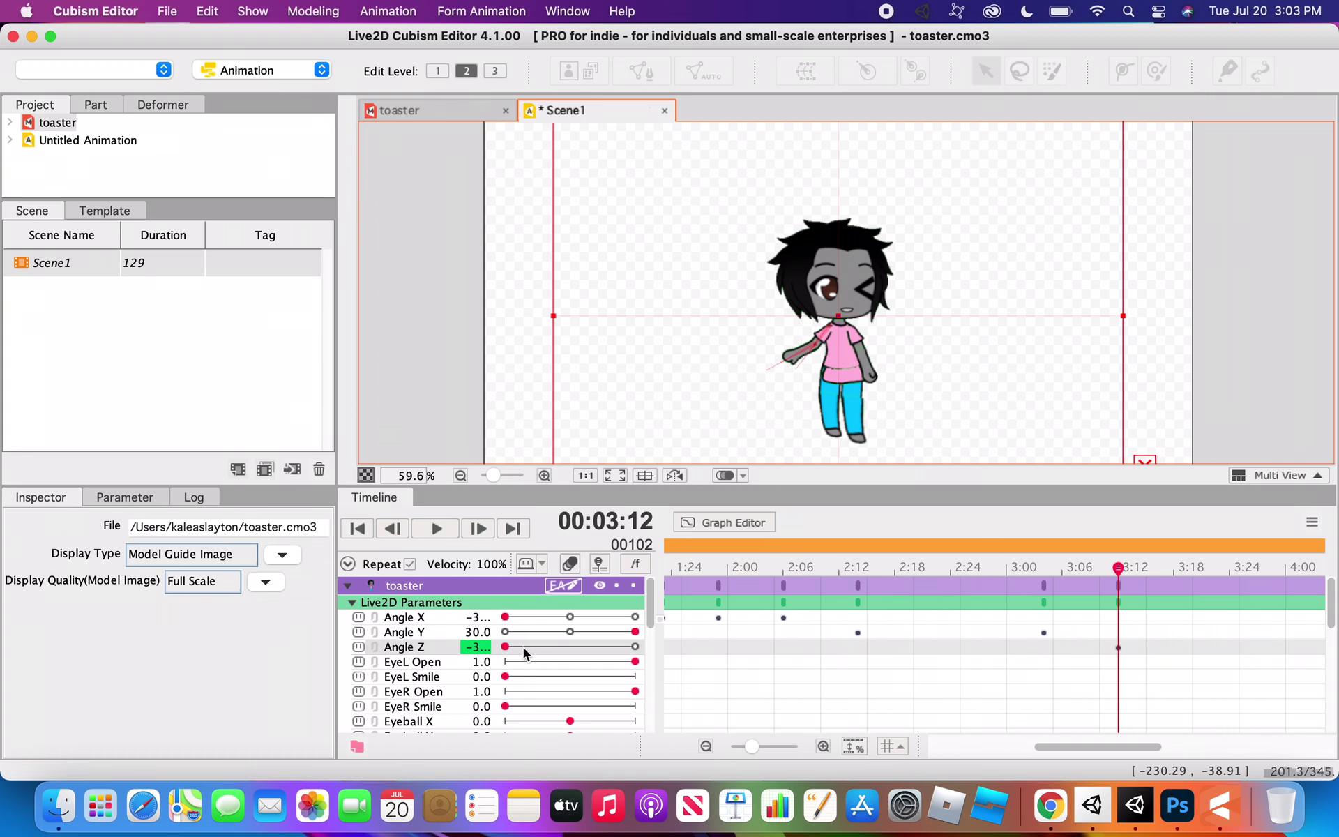
{"action": "left_click_drag", "start_coordinate": [1145, 570], "coordinate": [1276, 570]}
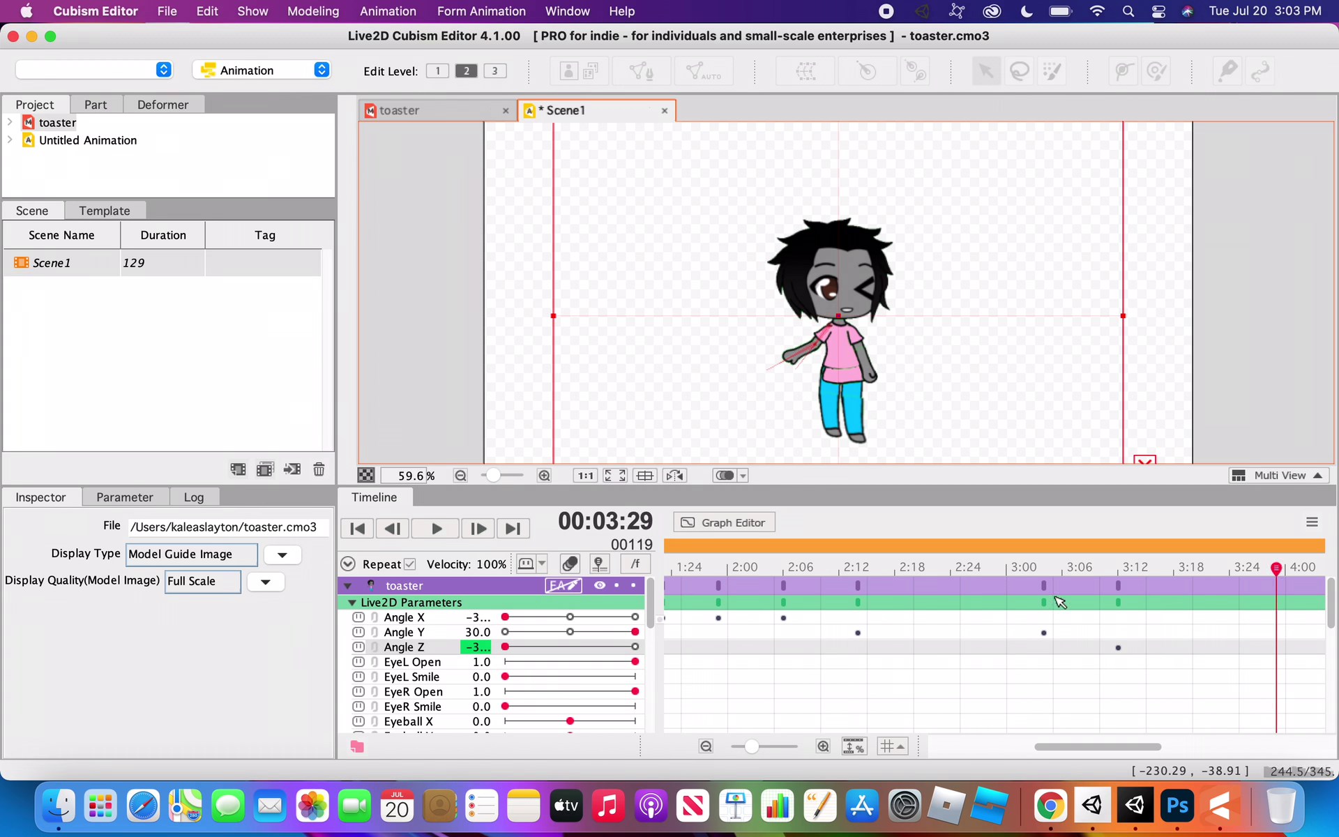
{"action": "left_click", "coordinate": [504, 632]}
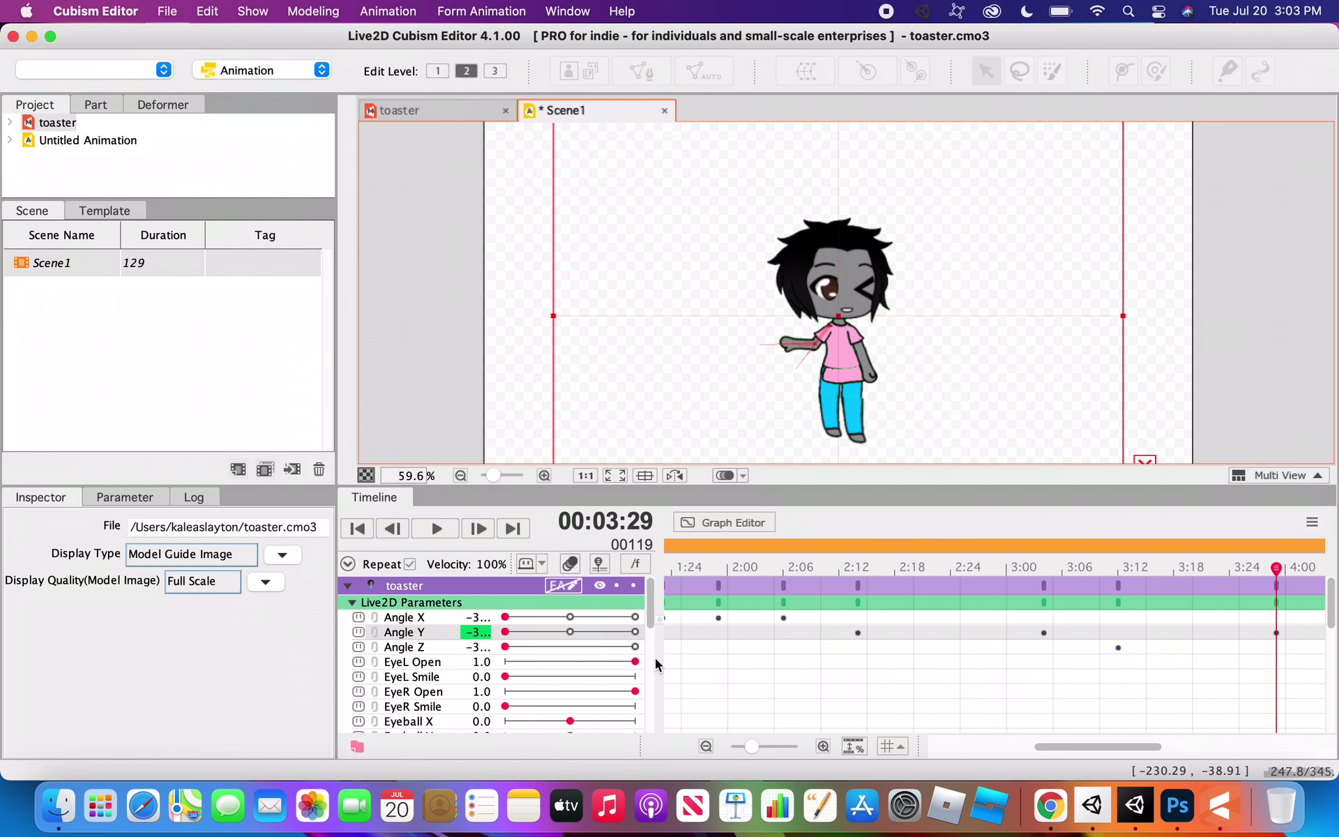
- Key Angle Y at 28 on frame 128, the end of the scene
{"action": "scroll", "coordinate": [950, 649], "scroll_direction": "right", "scroll_amount": 5}
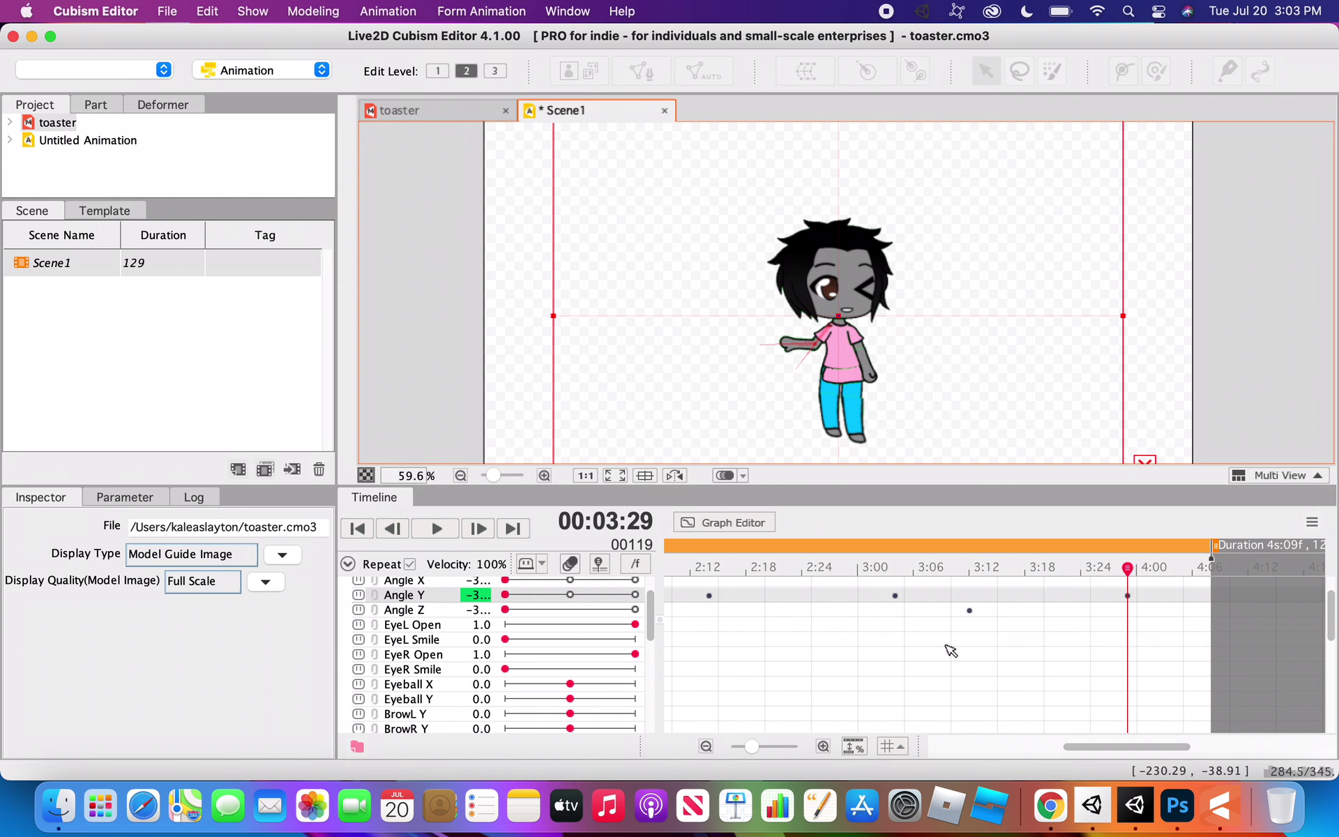
{"action": "left_click_drag", "start_coordinate": [1128, 569], "coordinate": [1211, 568]}
{"action": "mouse_move", "coordinate": [628, 632]}
{"action": "left_mouse_down"}
{"action": "mouse_move", "coordinate": [568, 632]}
{"action": "mouse_move", "coordinate": [634, 633]}
{"action": "left_mouse_up"}
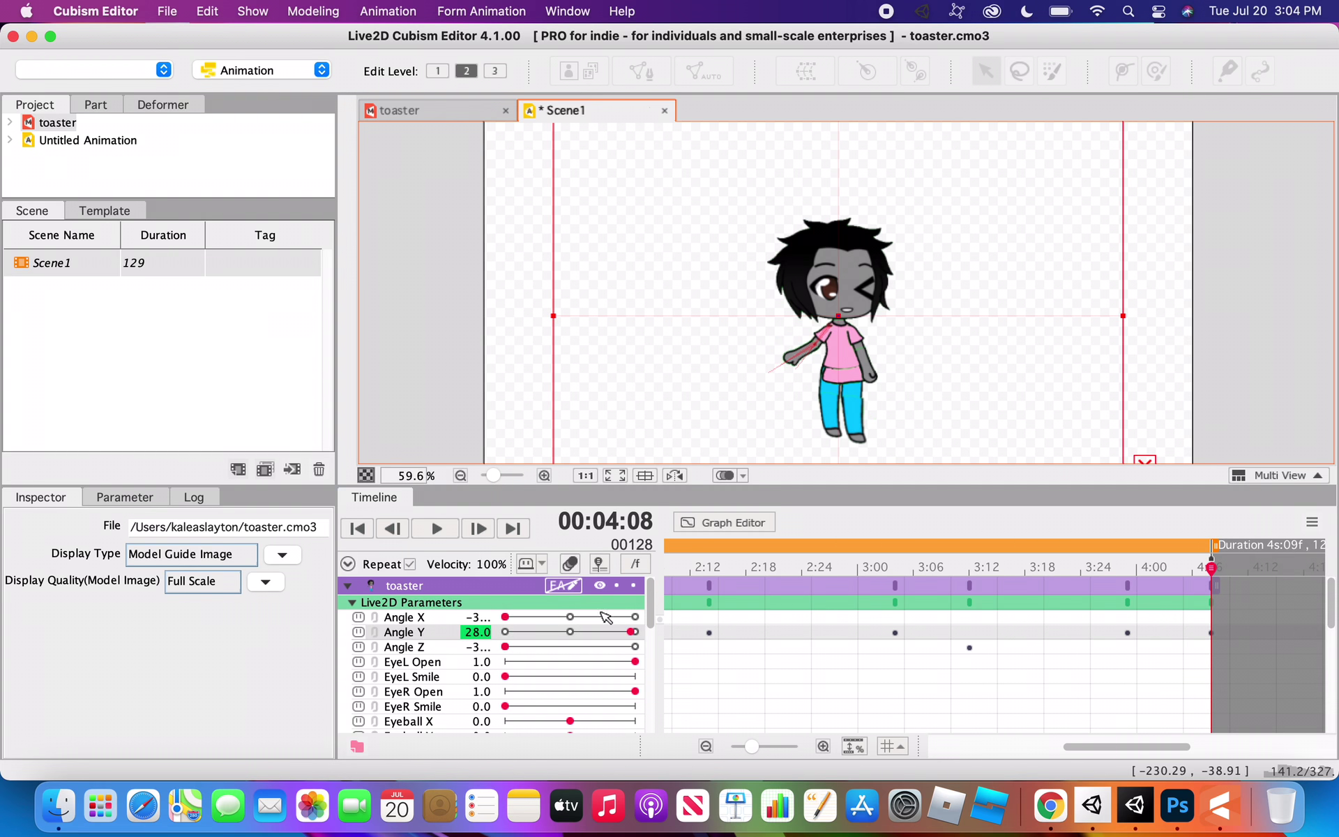
- Play the whole scene from frame 0 to preview the wave, stop it and return to the first frame
{"action": "left_click", "coordinate": [357, 528]}
{"action": "left_click", "coordinate": [436, 529]}
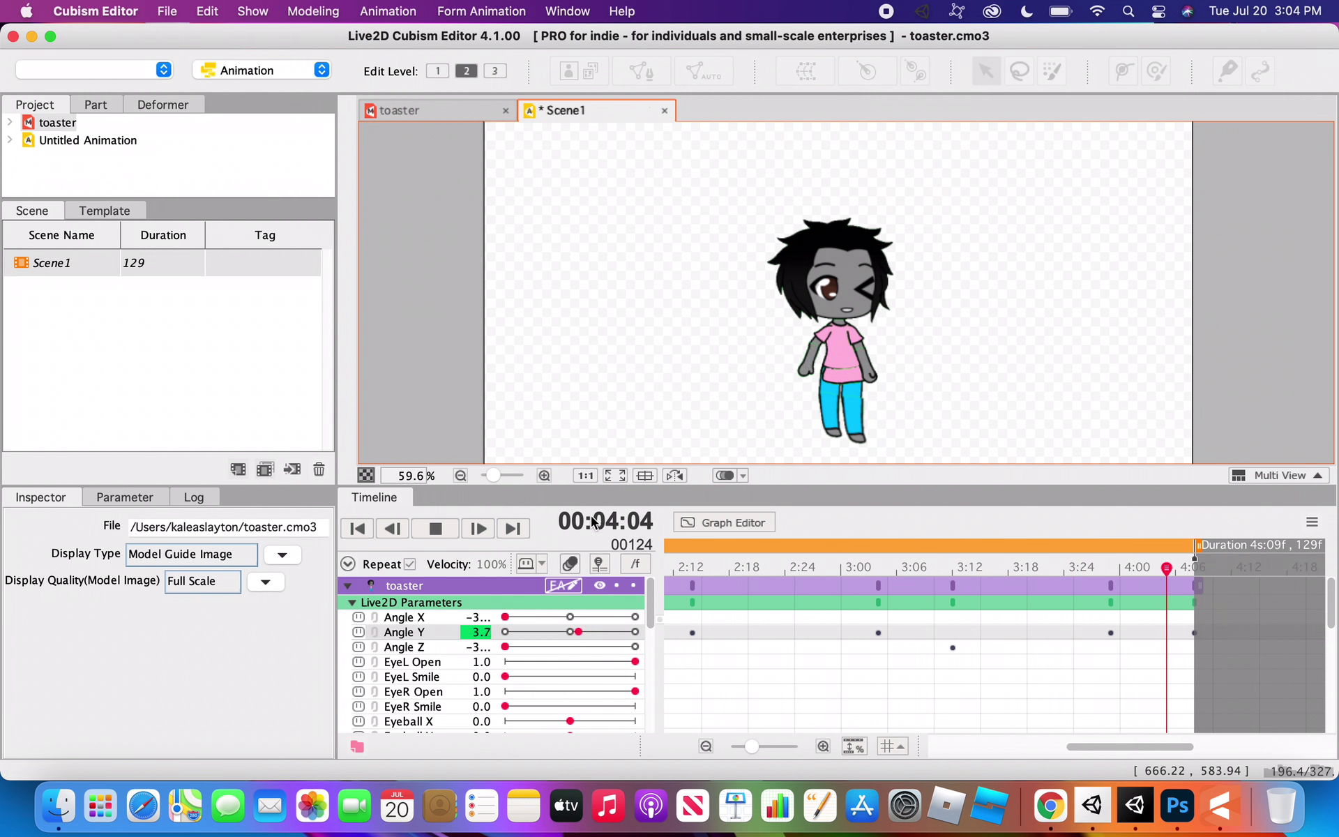
{"action": "left_click", "coordinate": [435, 528]}
{"action": "left_click", "coordinate": [358, 528]}
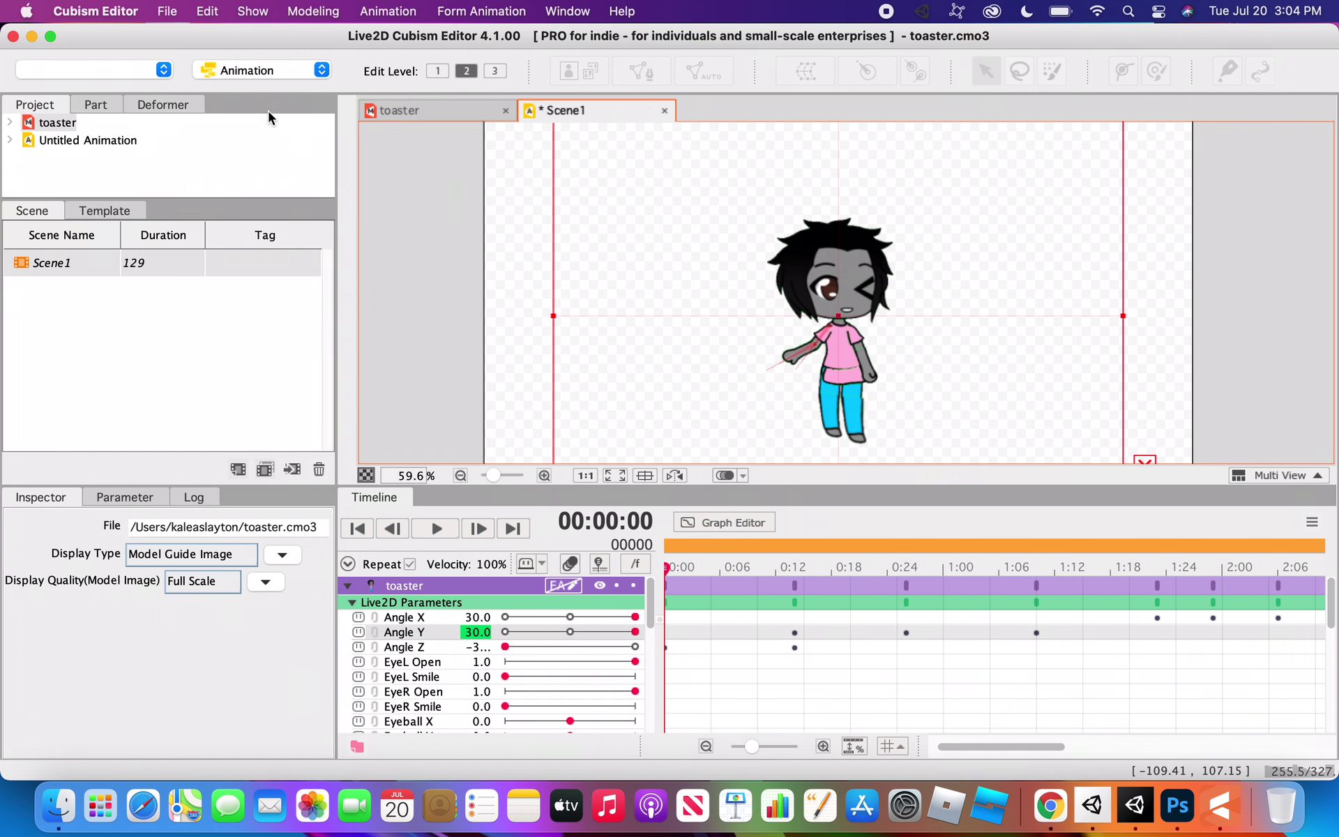
- Set up a movie export of the scene at 1280 x 720 in MP4 format, with Output All as the range
{"action": "left_click", "coordinate": [171, 12]}
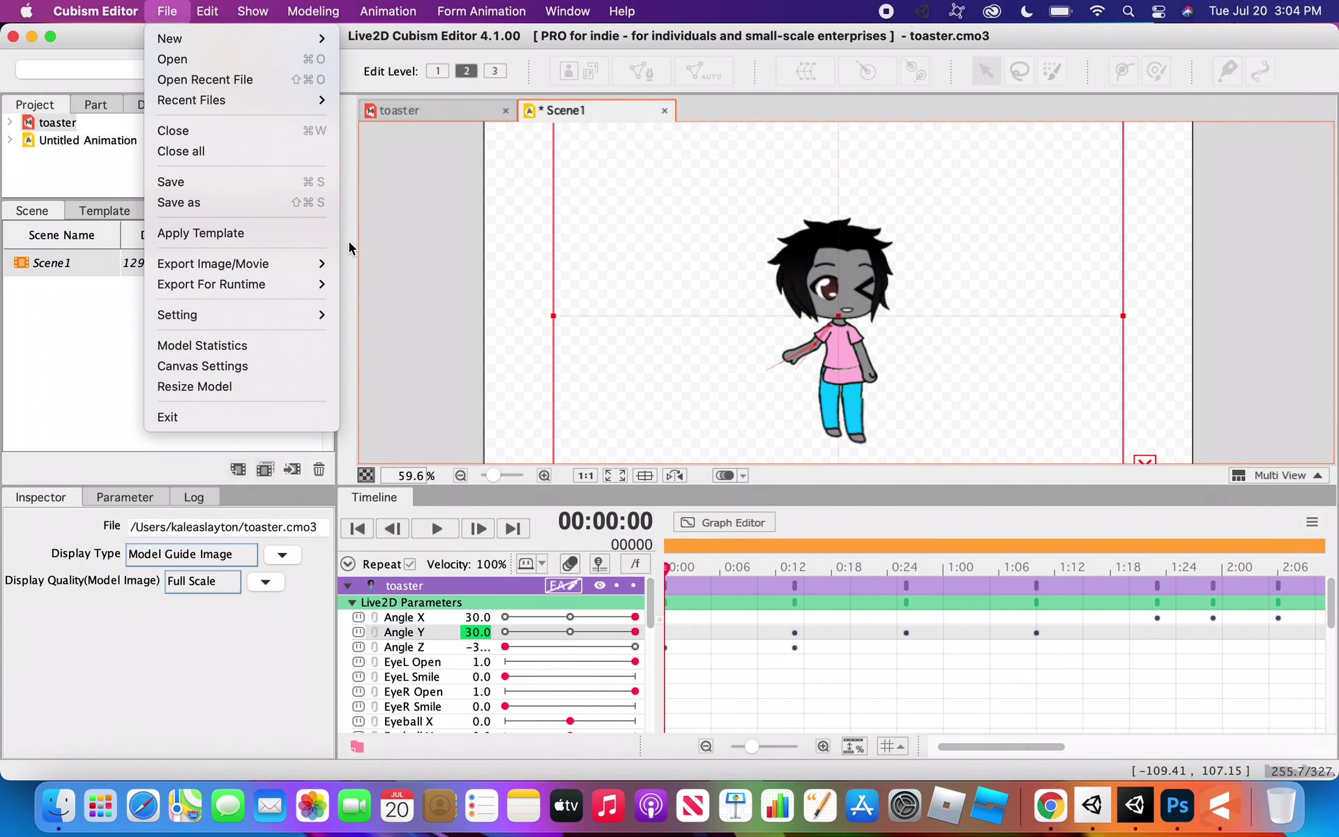
{"action": "mouse_move", "coordinate": [314, 263]}
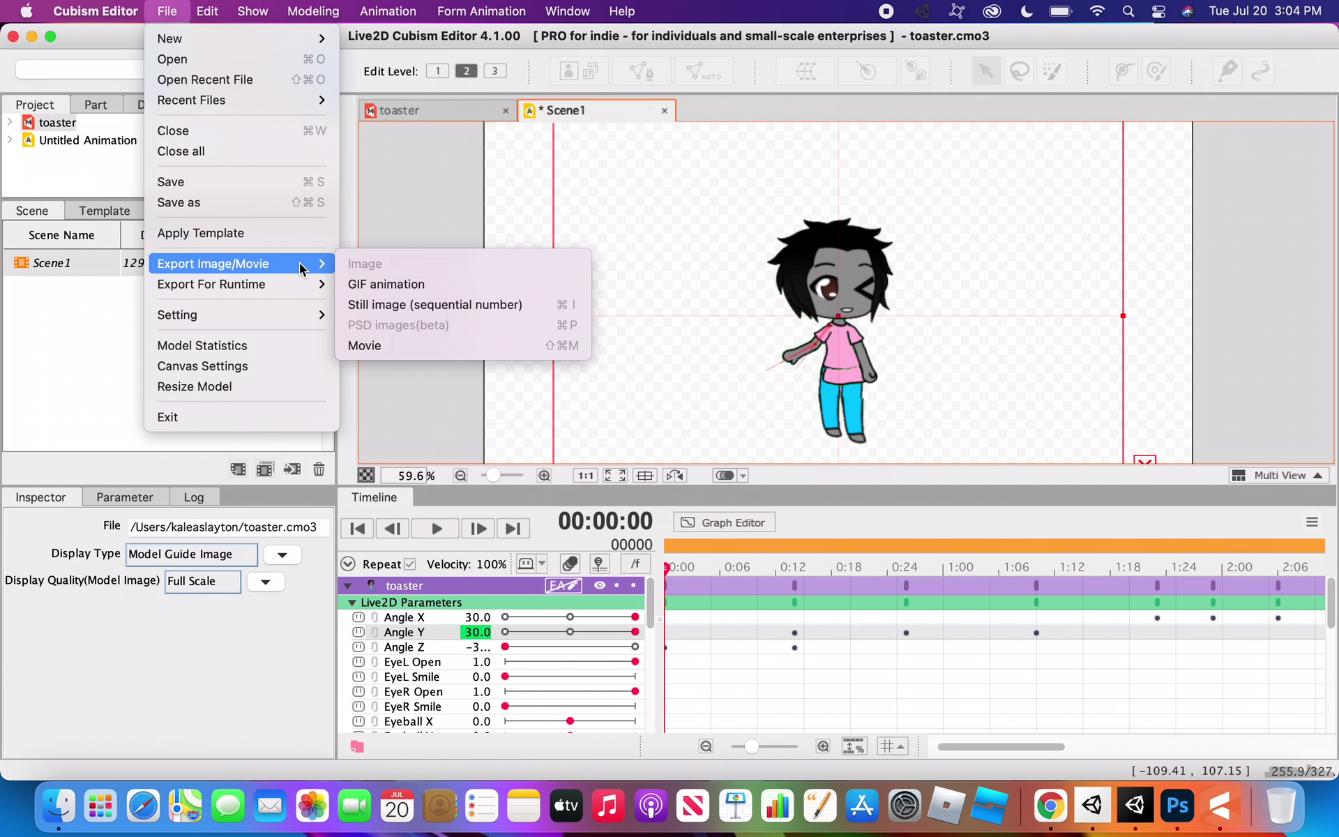
{"action": "left_click", "coordinate": [382, 346]}
{"action": "left_click", "coordinate": [598, 318]}
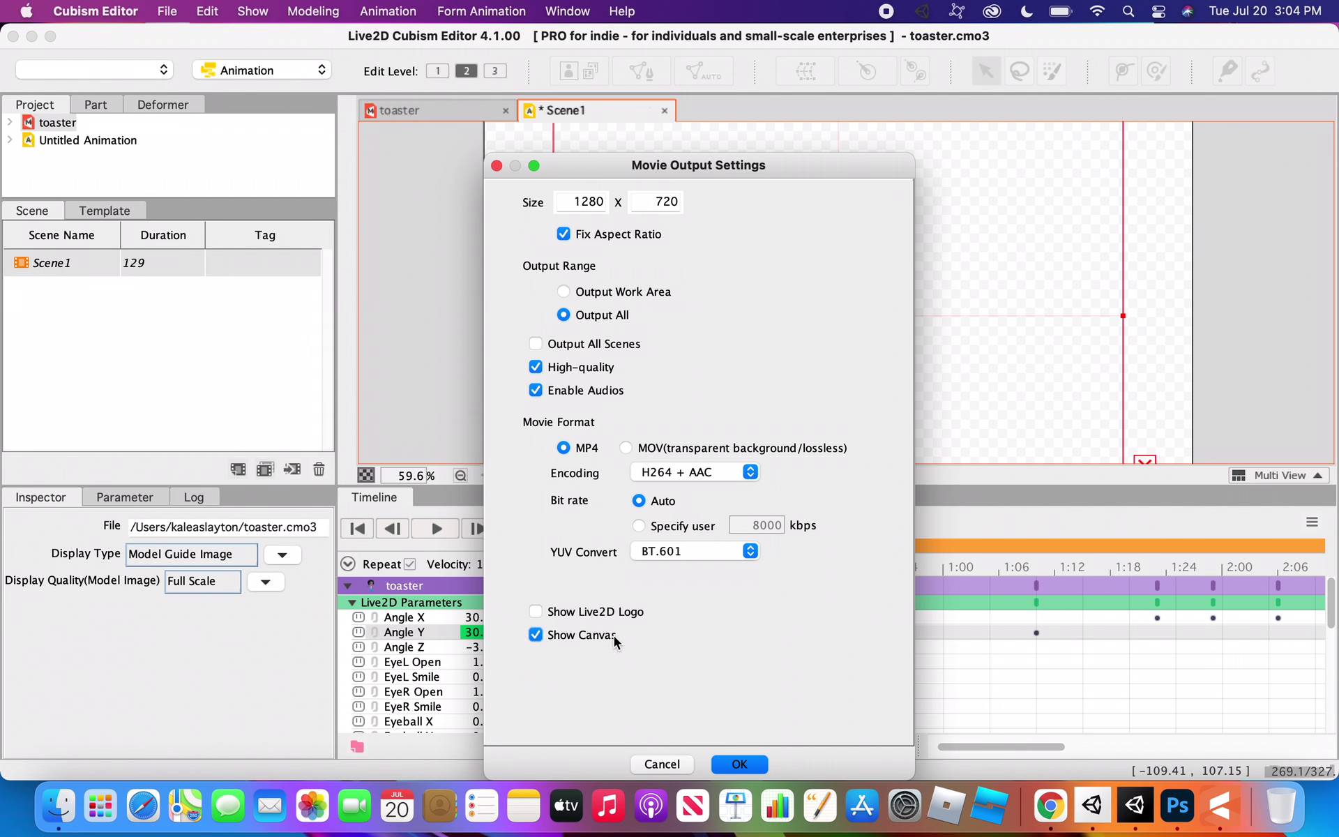
{"action": "left_click", "coordinate": [743, 762]}
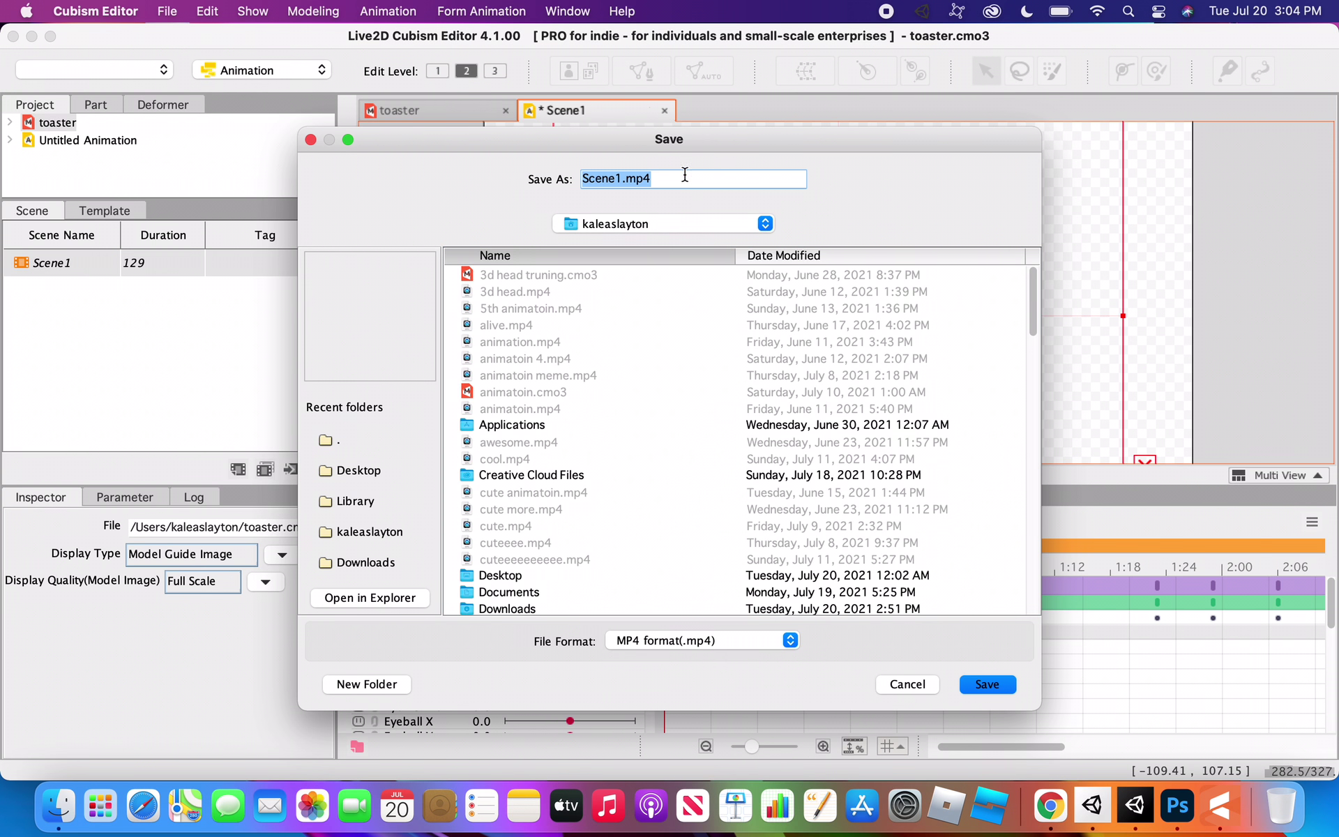
- Name the exported movie toster.mp4 and save it in the home folder
{"action": "left_click", "coordinate": [685, 176]}
{"action": "left_click_drag", "start_coordinate": [621, 178], "coordinate": [477, 166]}
{"action": "key", "text": "BackSpace"}
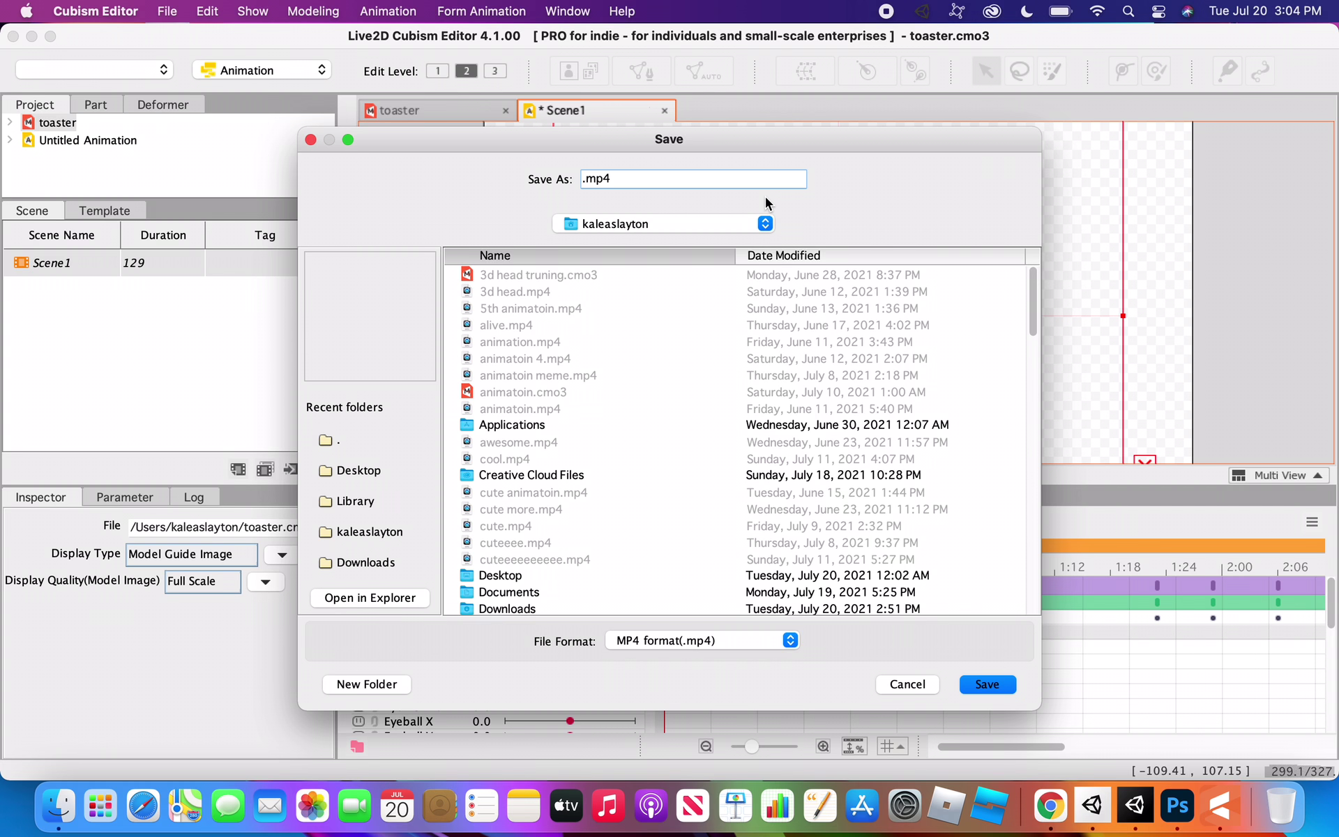
{"action": "type", "text": "toster"}
{"action": "left_click", "coordinate": [987, 683]}
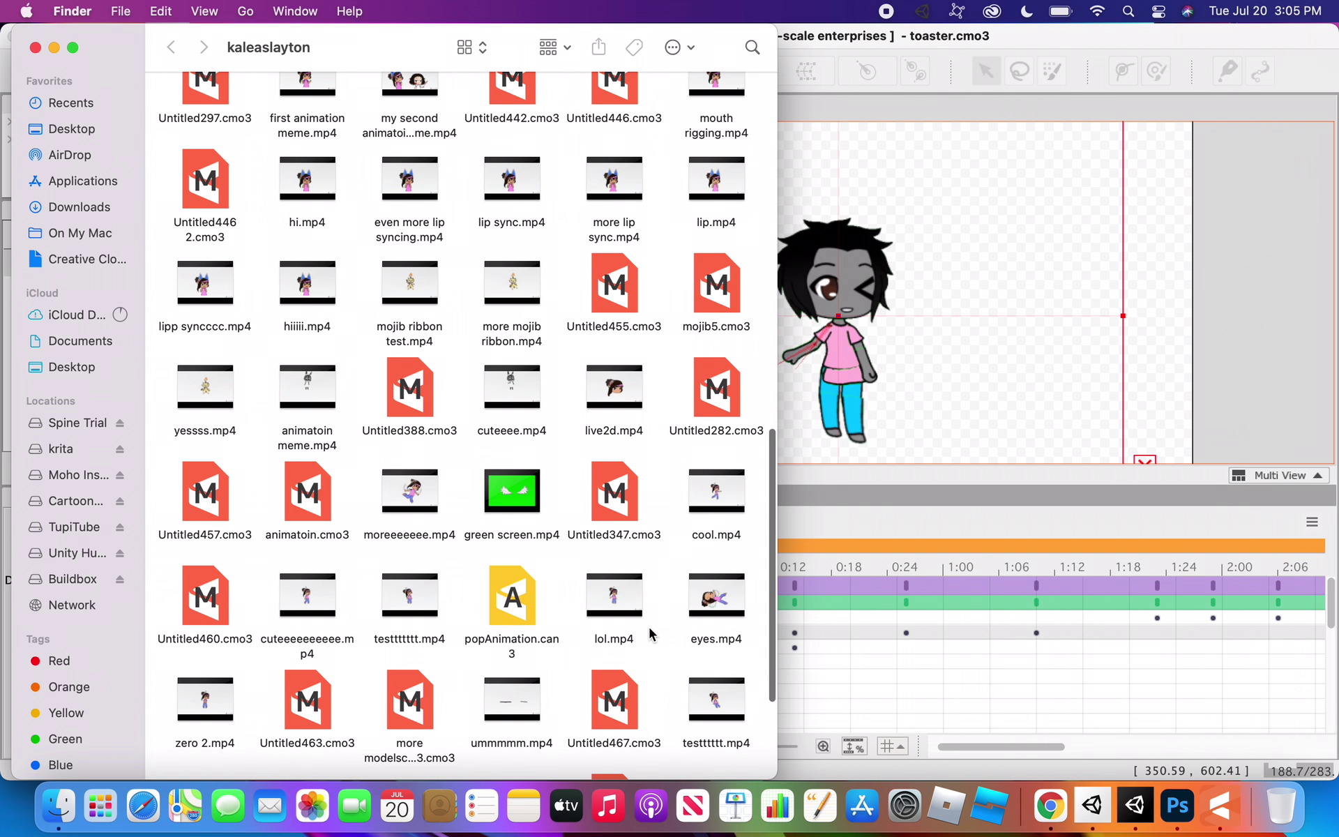
- Open toster.mp4 from Finder in QuickTime Player, watch the exported animation and rewind it to the start
{"action": "scroll", "coordinate": [650, 634], "scroll_direction": "down", "scroll_amount": 5}
{"action": "double_click", "coordinate": [713, 621]}
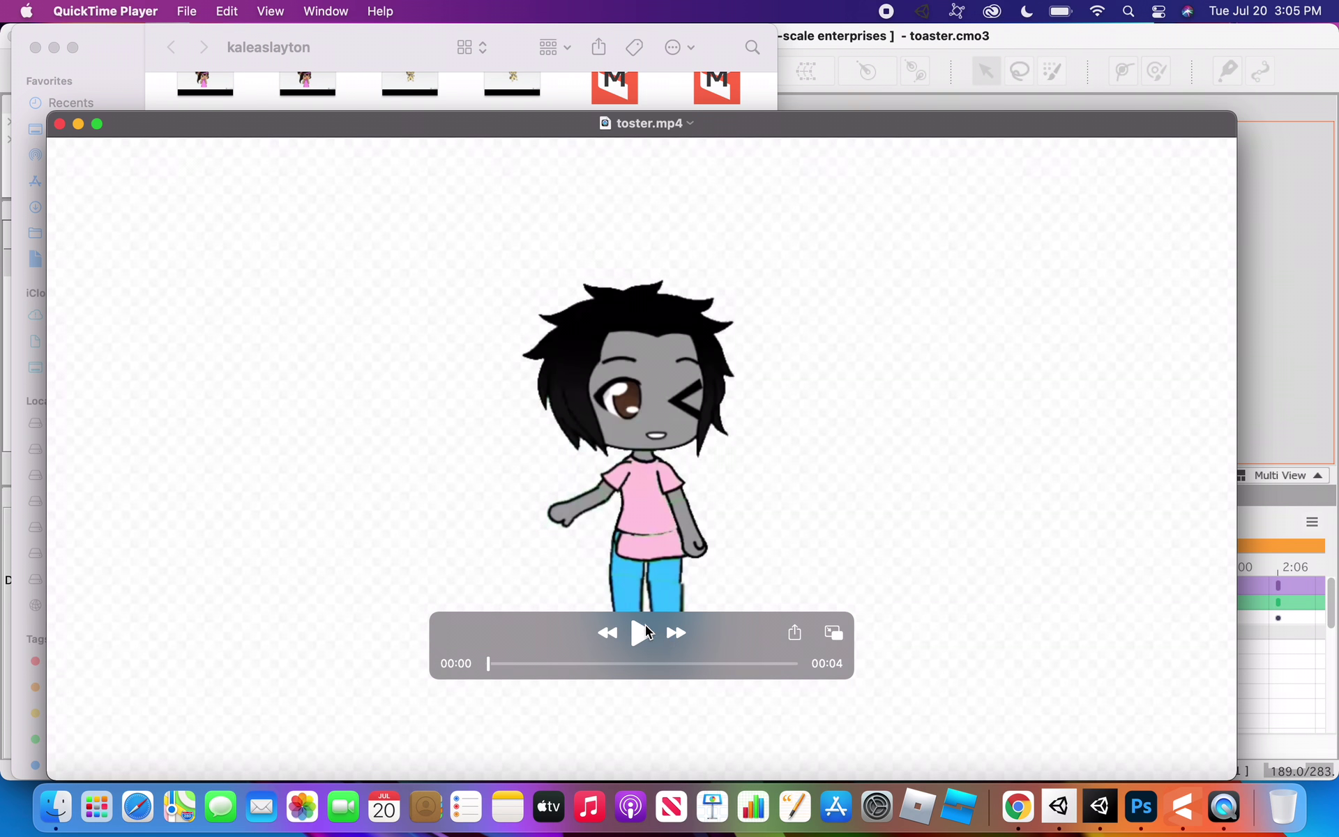
{"action": "left_click", "coordinate": [640, 632]}
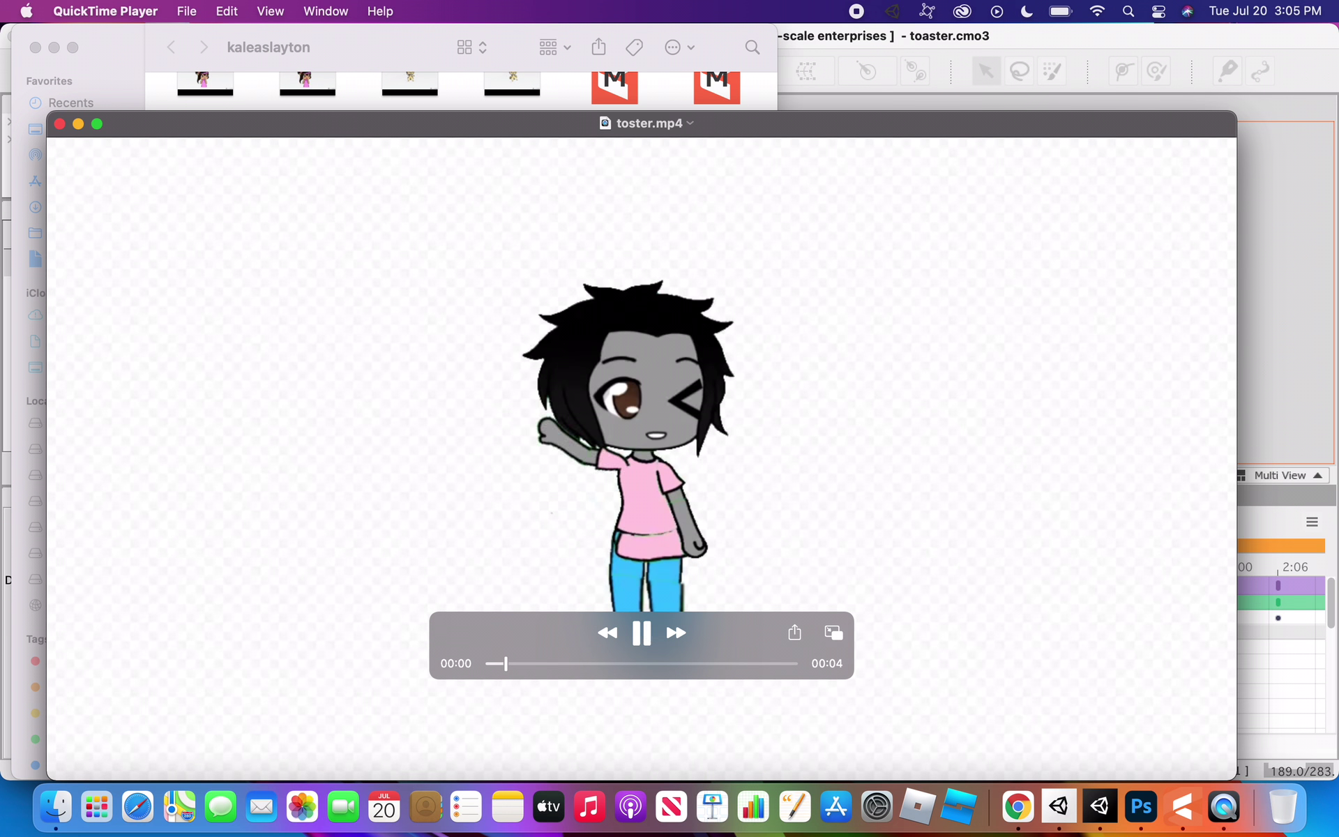
{"action": "left_click", "coordinate": [642, 631]}
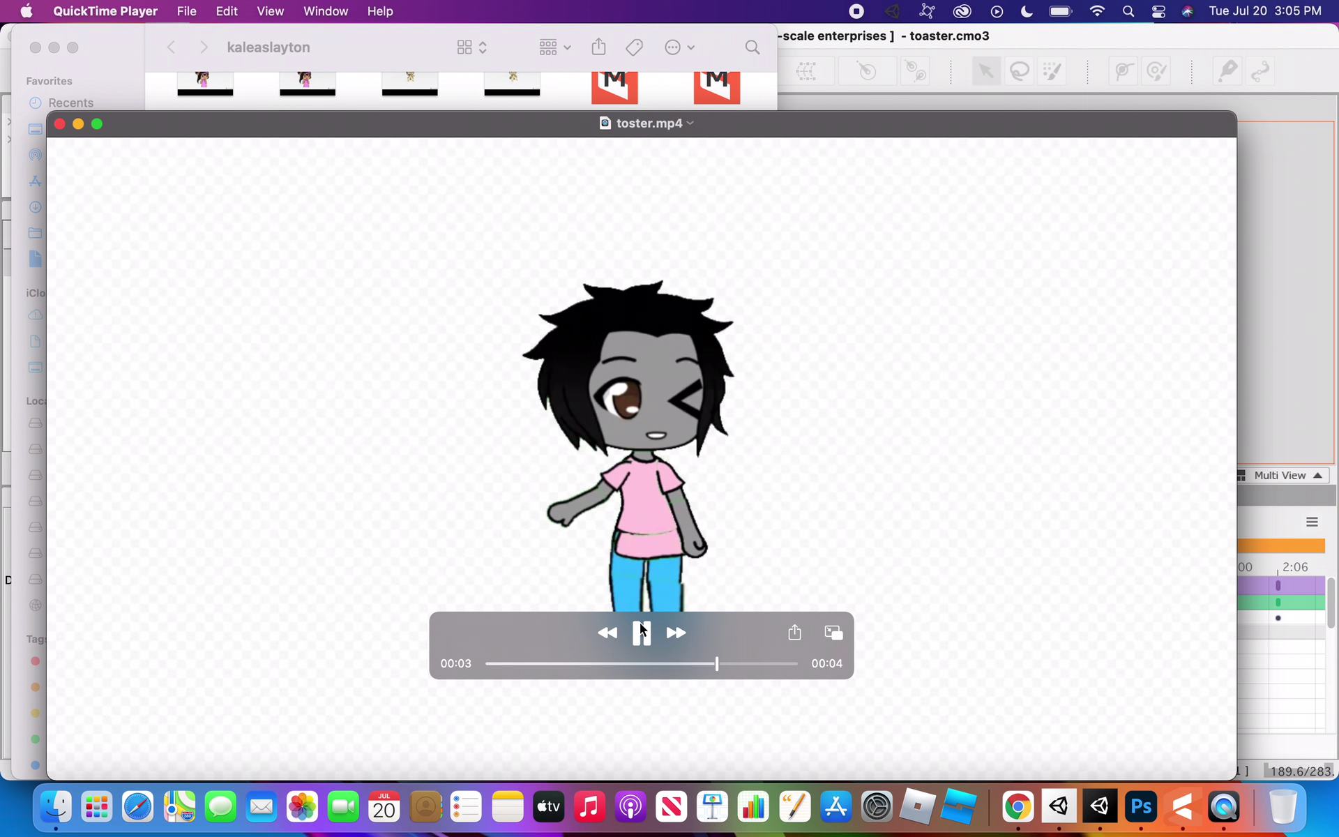
{"action": "left_click", "coordinate": [641, 629]}
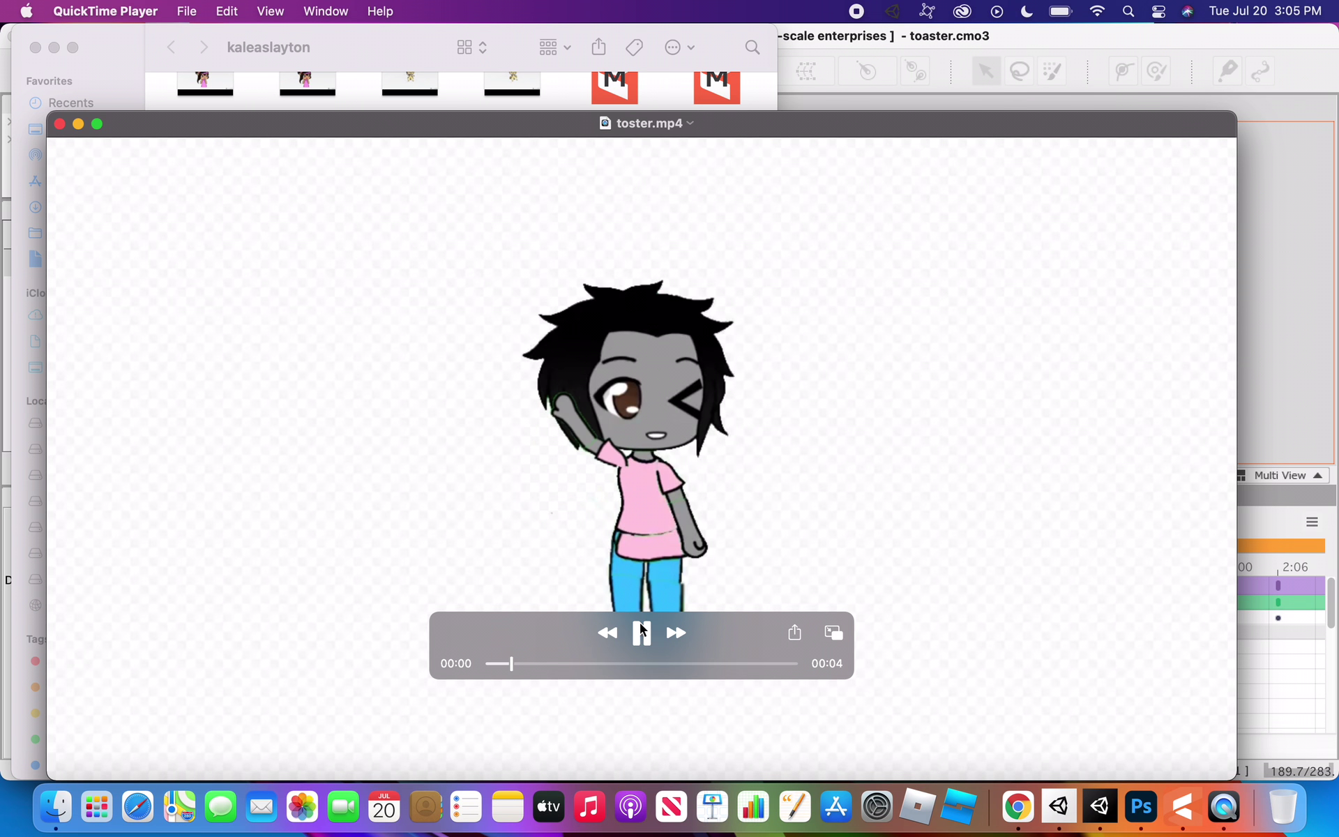
{"action": "left_click", "coordinate": [636, 635]}
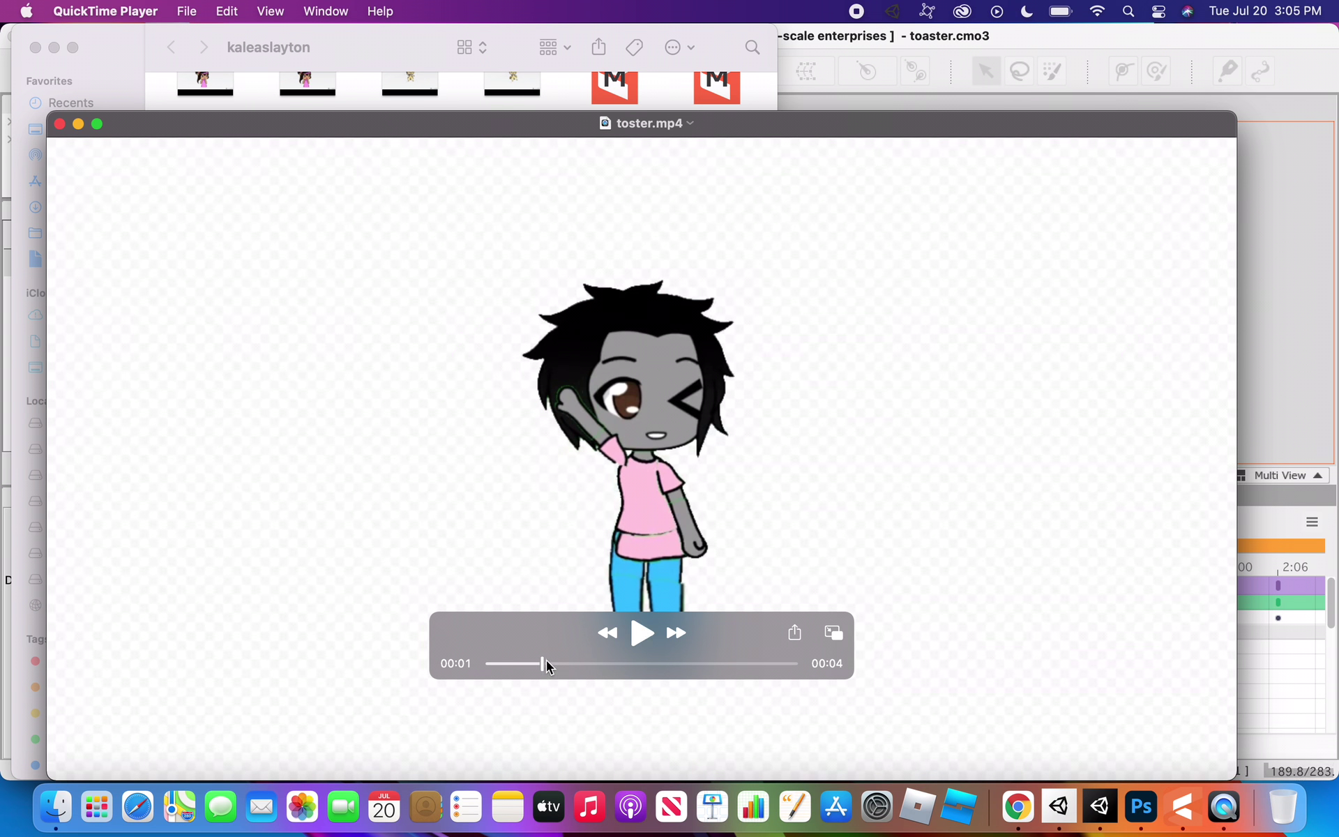
{"action": "left_click_drag", "start_coordinate": [543, 663], "coordinate": [400, 670]}
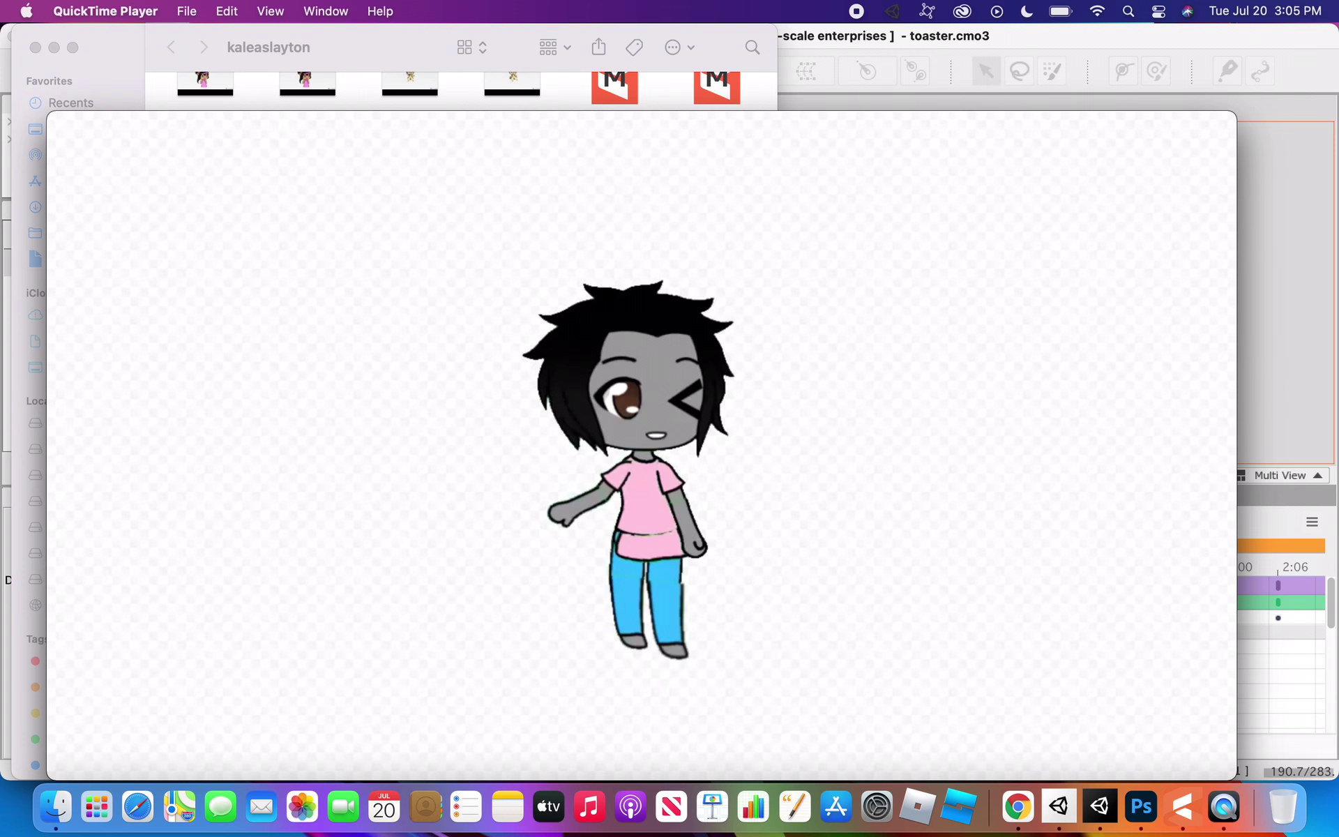
{"action": "key", "text": "super+shift+5"}
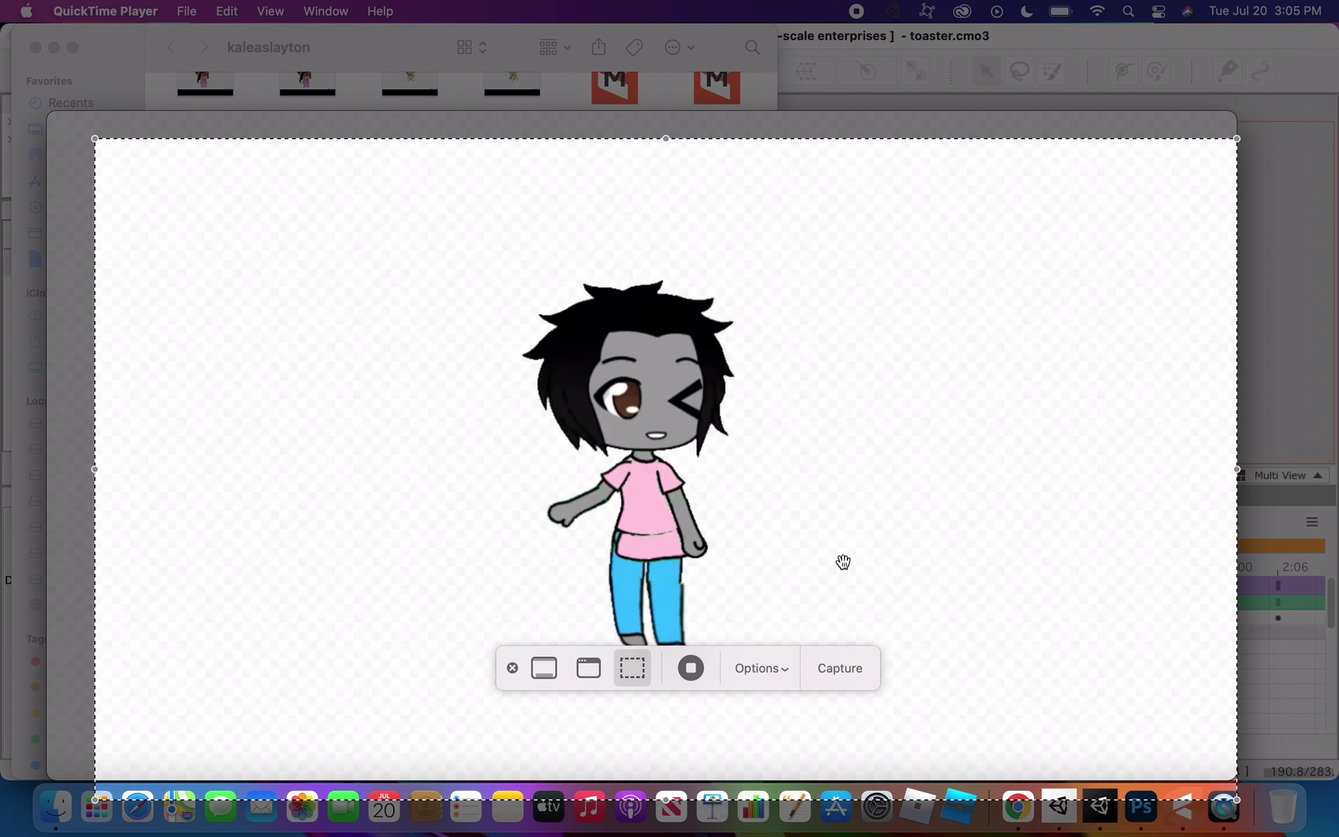
{"action": "left_click_drag", "start_coordinate": [842, 562], "coordinate": [832, 539]}
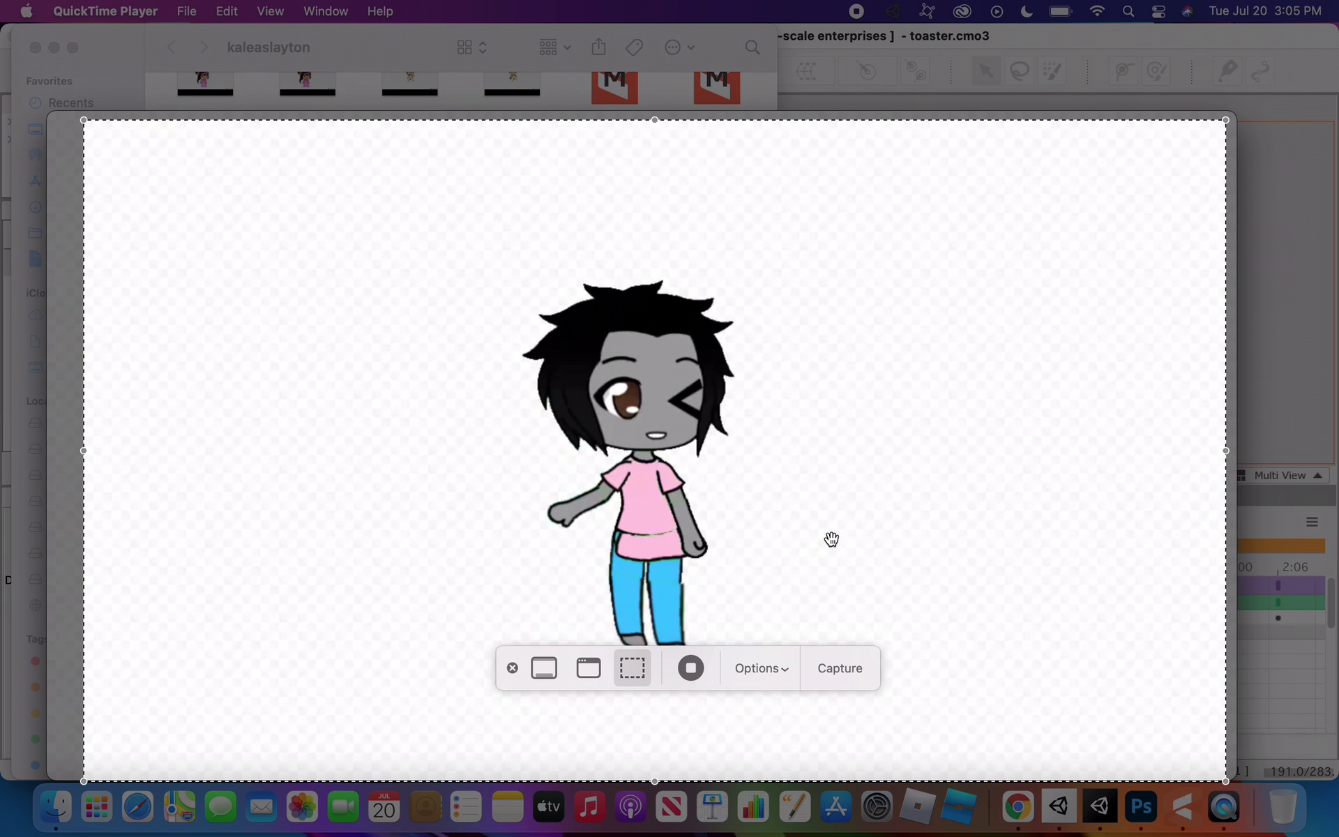